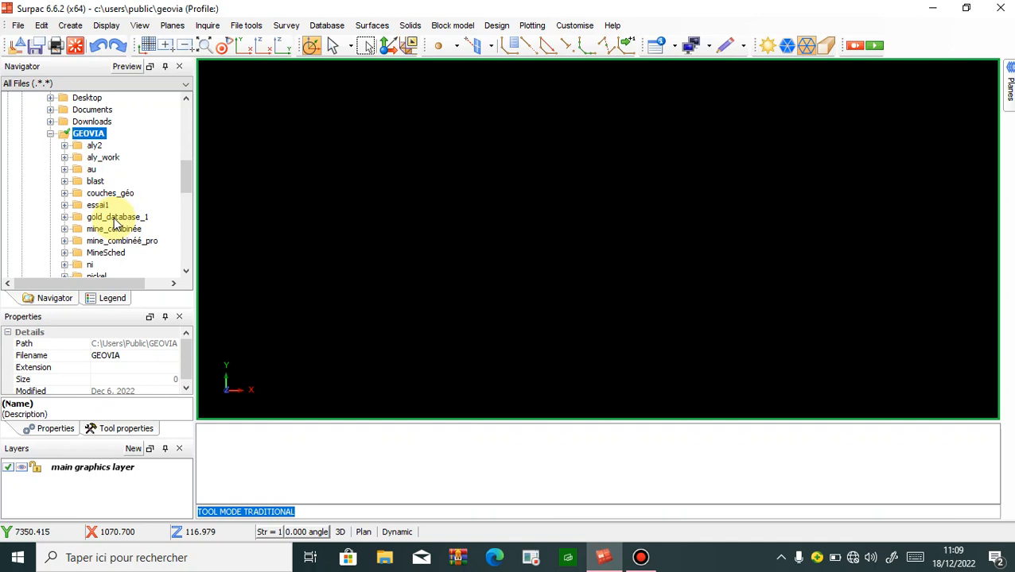
- Set gold_database_1 as the work directory and create a folder named Formation_géo inside it
{"action": "right_click", "coordinate": [115, 217]}
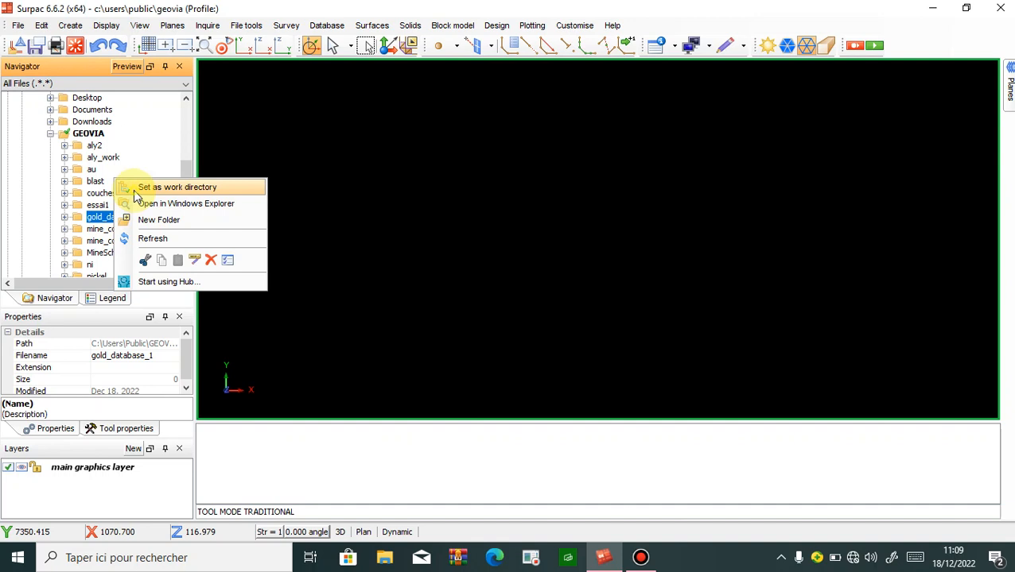
{"action": "left_click", "coordinate": [136, 191]}
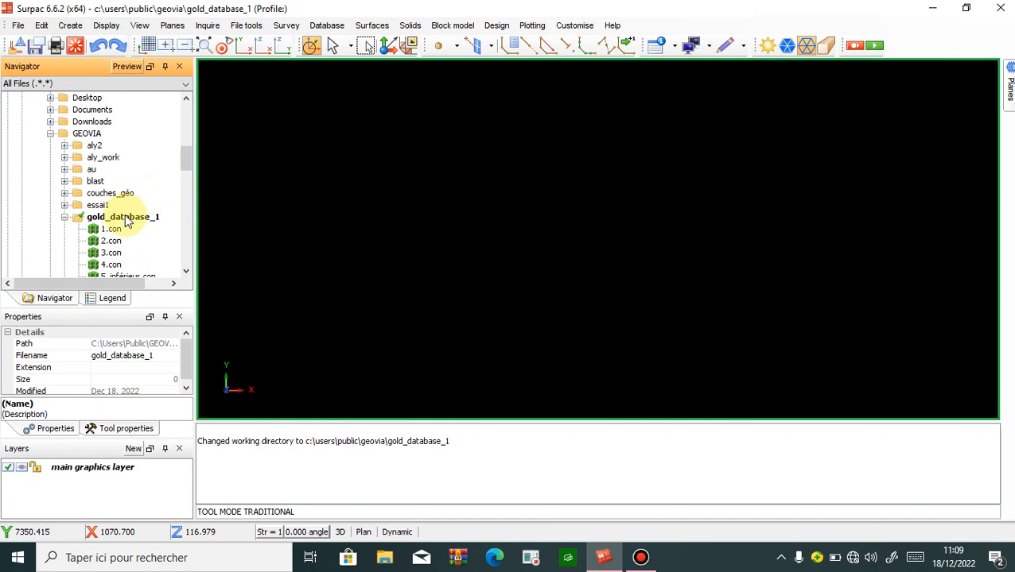
{"action": "scroll", "coordinate": [124, 216], "scroll_direction": "down", "scroll_amount": 1}
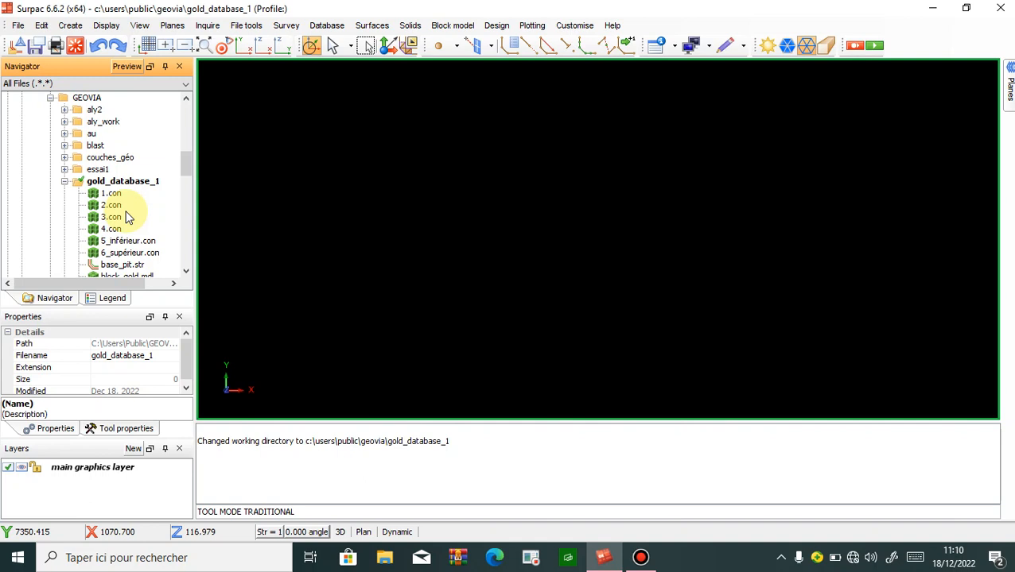
{"action": "left_click", "coordinate": [122, 185]}
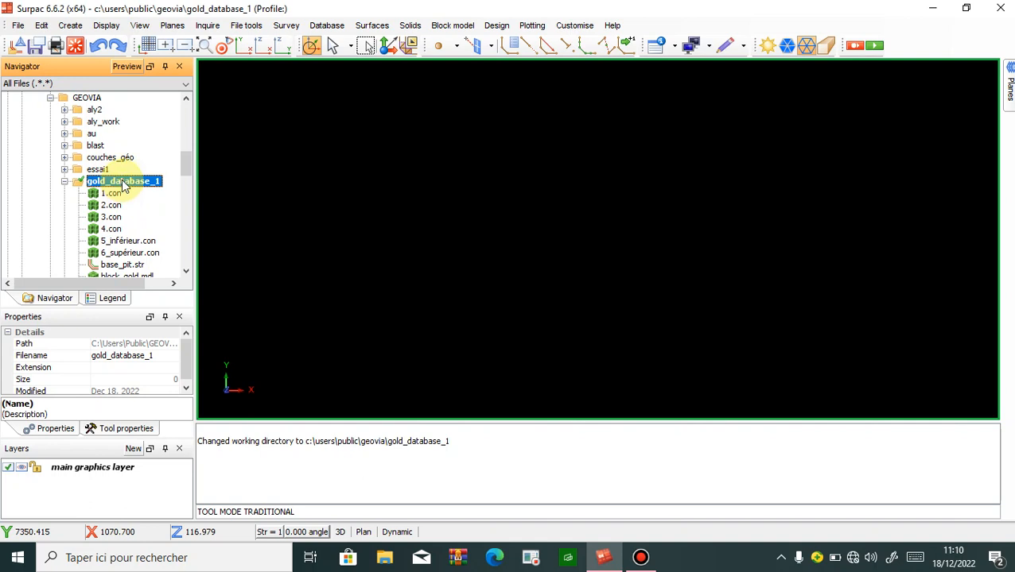
{"action": "right_click", "coordinate": [123, 186]}
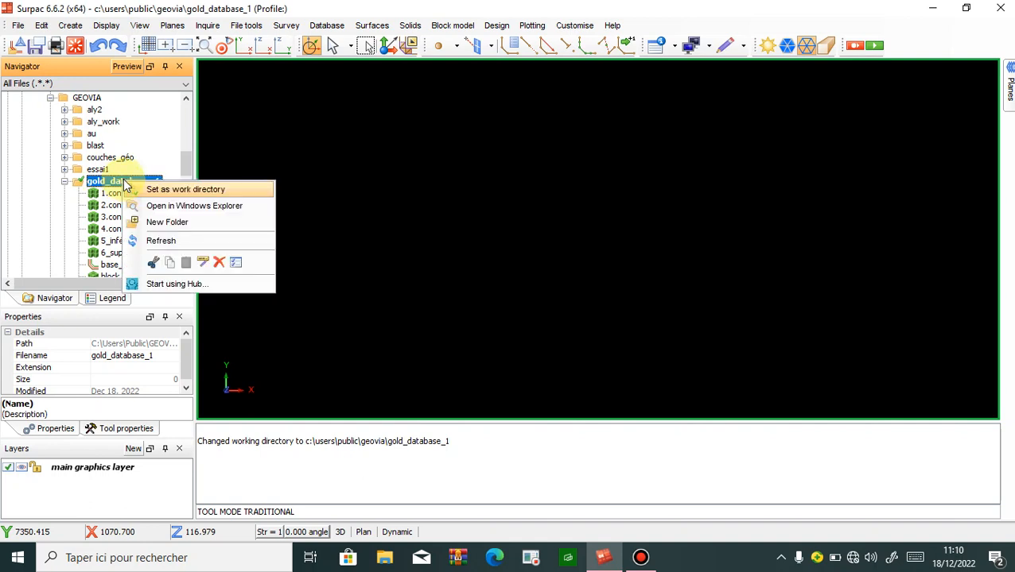
{"action": "left_click", "coordinate": [167, 225]}
{"action": "type", "text": "Formation_géo"}
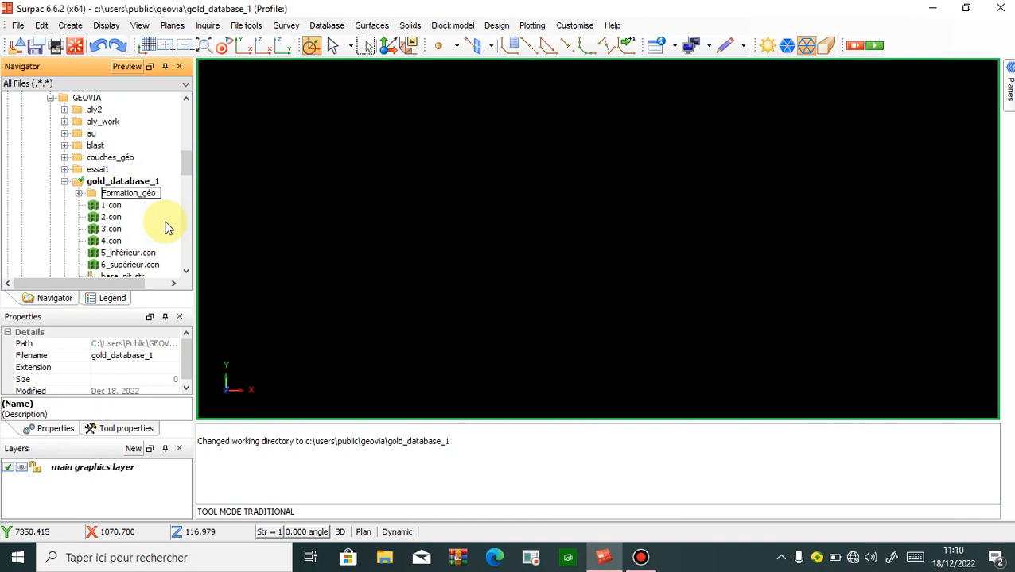
{"action": "key", "text": "Return"}
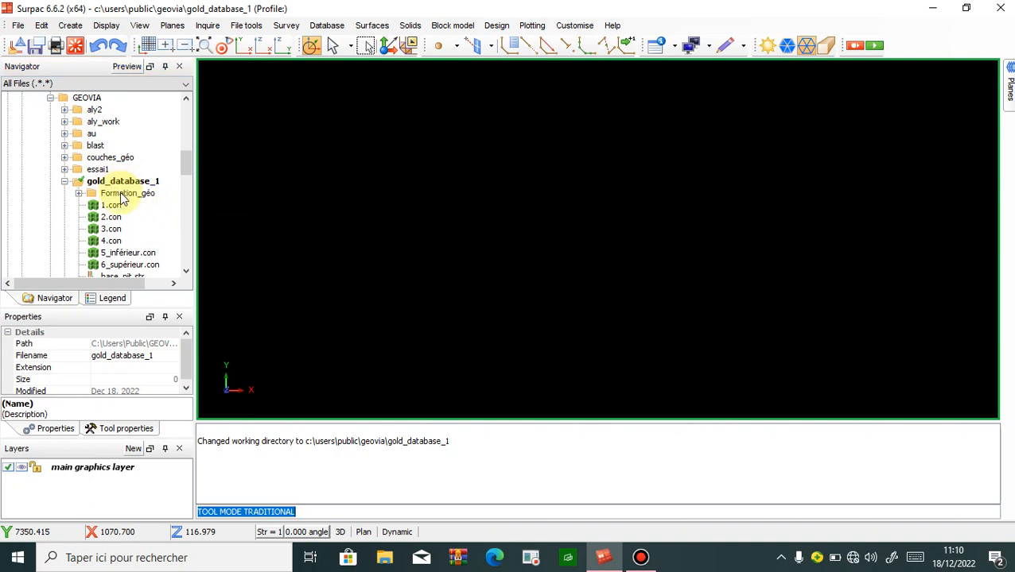
- Make the new Formation_géo folder the work directory
{"action": "left_click", "coordinate": [122, 195]}
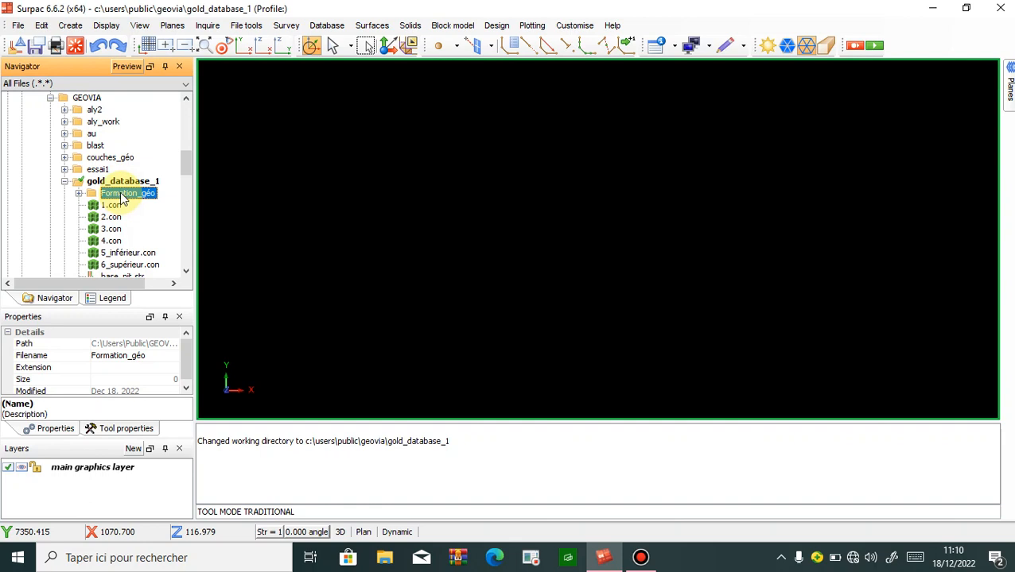
{"action": "right_click", "coordinate": [122, 196]}
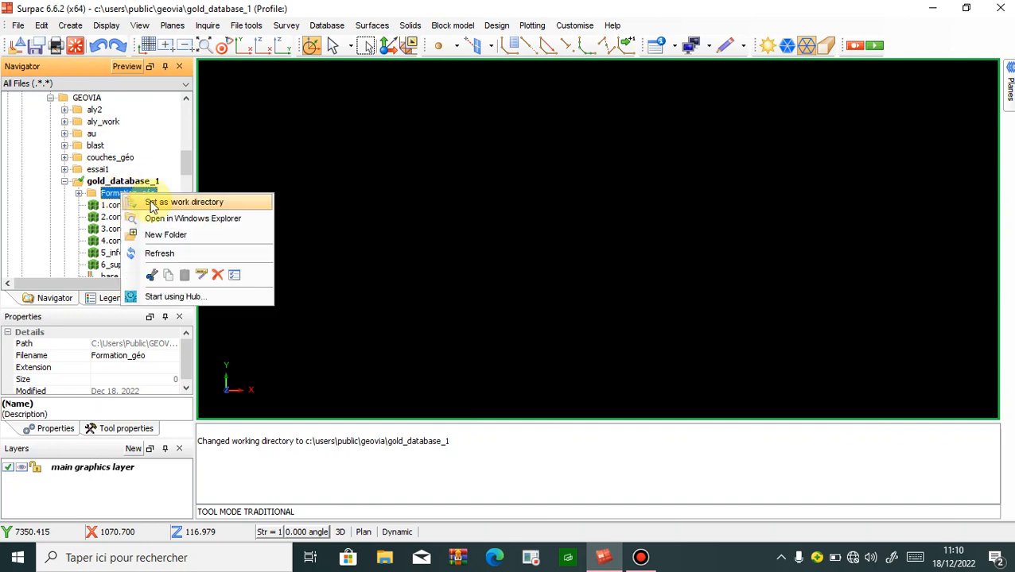
{"action": "left_click", "coordinate": [152, 204]}
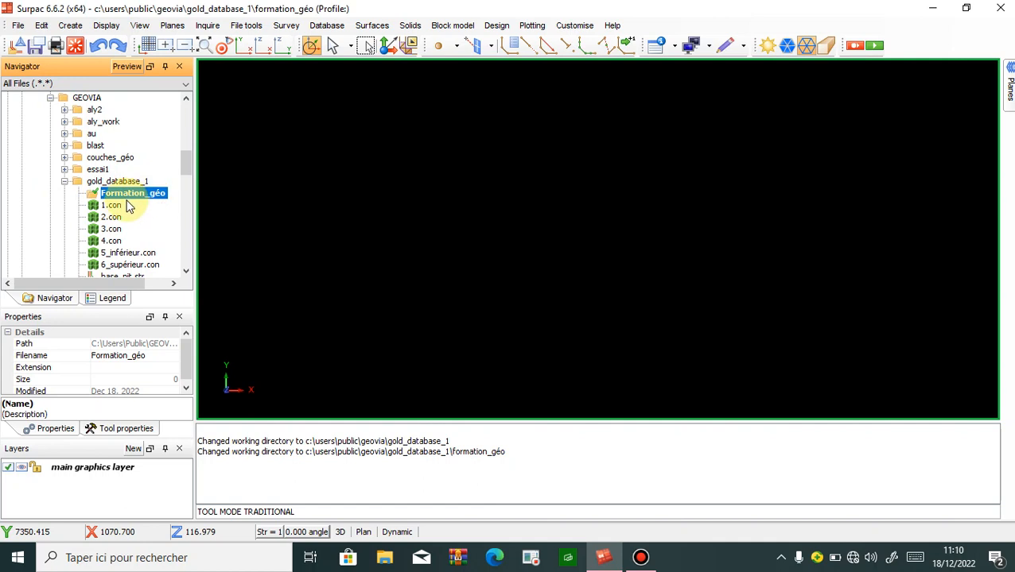
- Open the gold_database.ddb drillhole database from the gold_database_1 folder
{"action": "scroll", "coordinate": [127, 206], "scroll_direction": "down", "scroll_amount": 2}
{"action": "scroll", "coordinate": [126, 207], "scroll_direction": "down", "scroll_amount": 1}
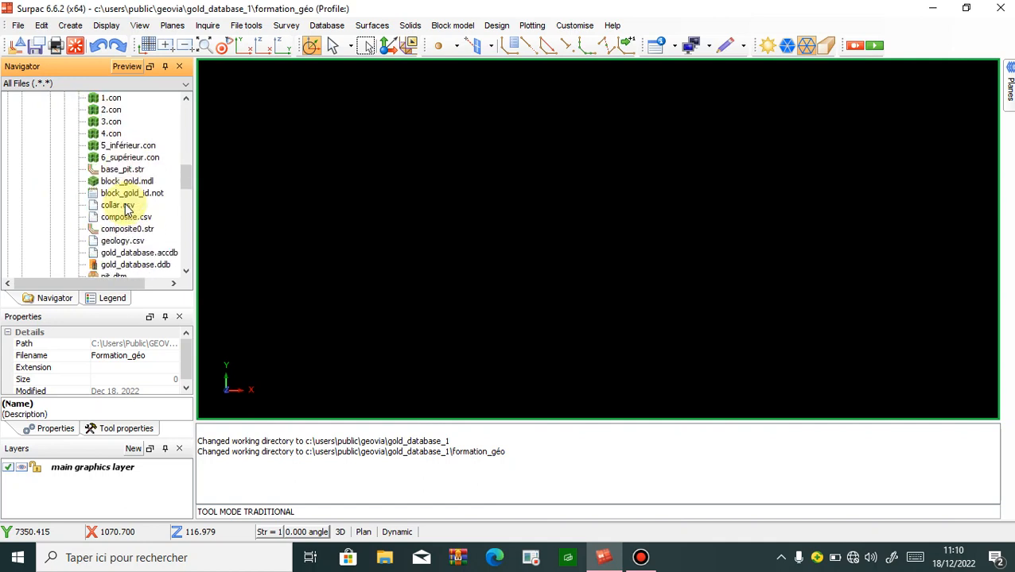
{"action": "left_click", "coordinate": [131, 266]}
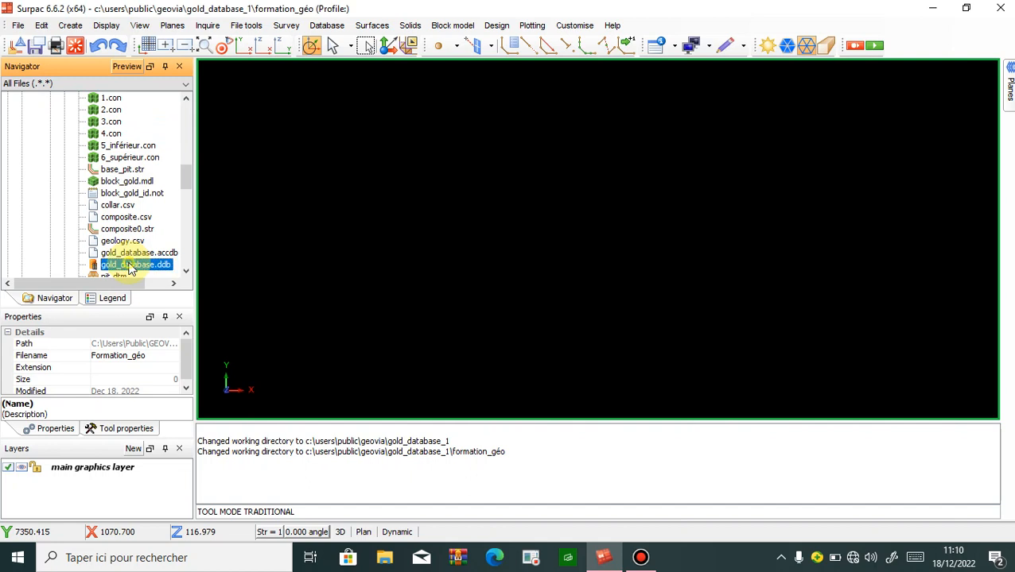
{"action": "double_click", "coordinate": [131, 266]}
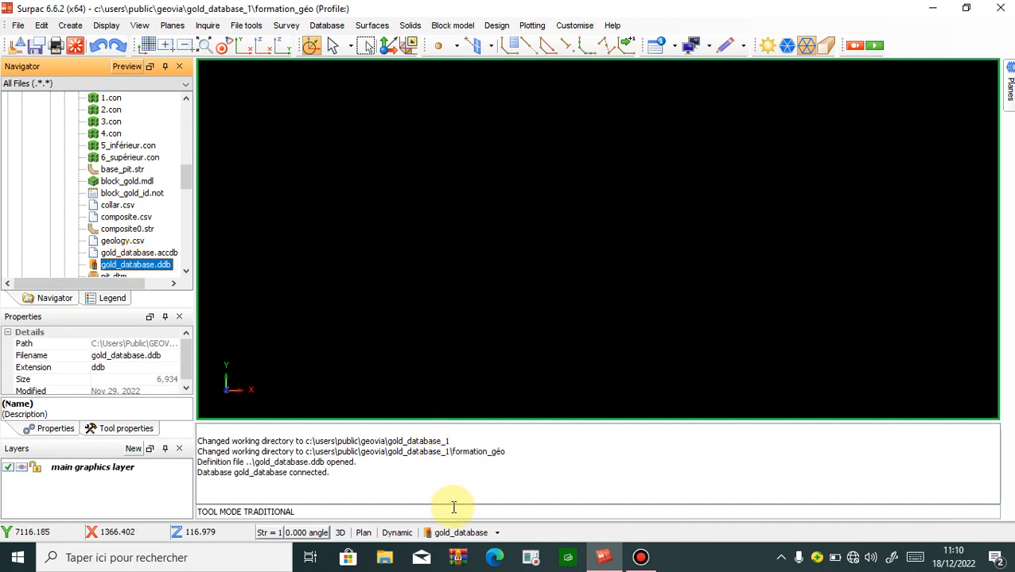
- Display the drillholes in 3D without a constraint, colouring the traces by the rock field of the geology table
{"action": "left_click", "coordinate": [498, 533]}
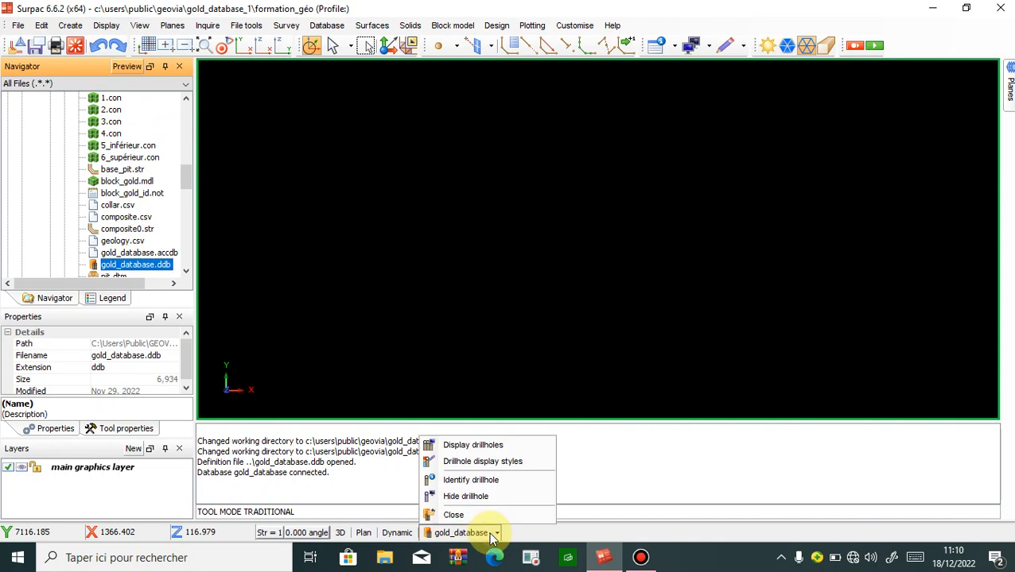
{"action": "left_click", "coordinate": [481, 446]}
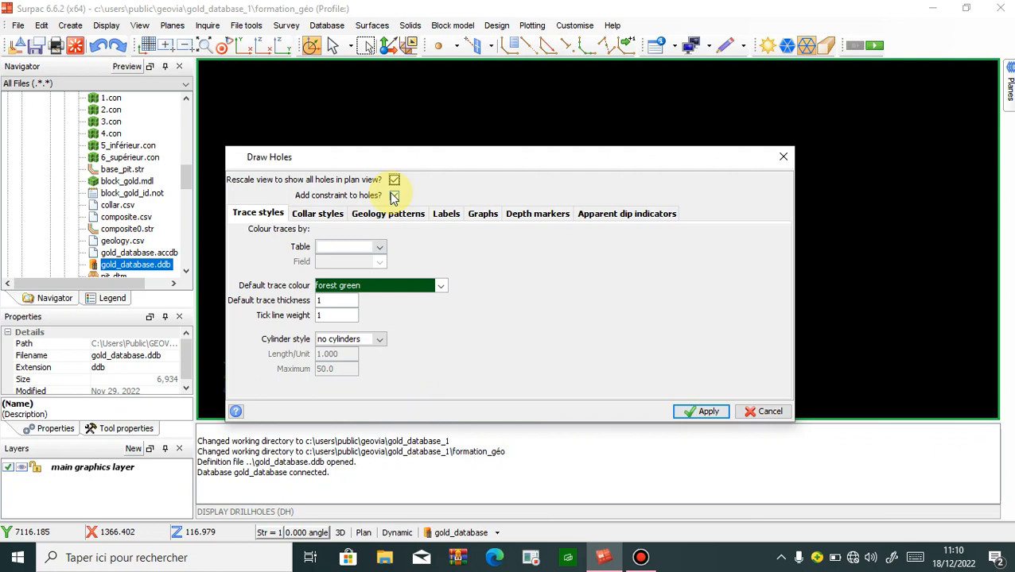
{"action": "left_click", "coordinate": [395, 196]}
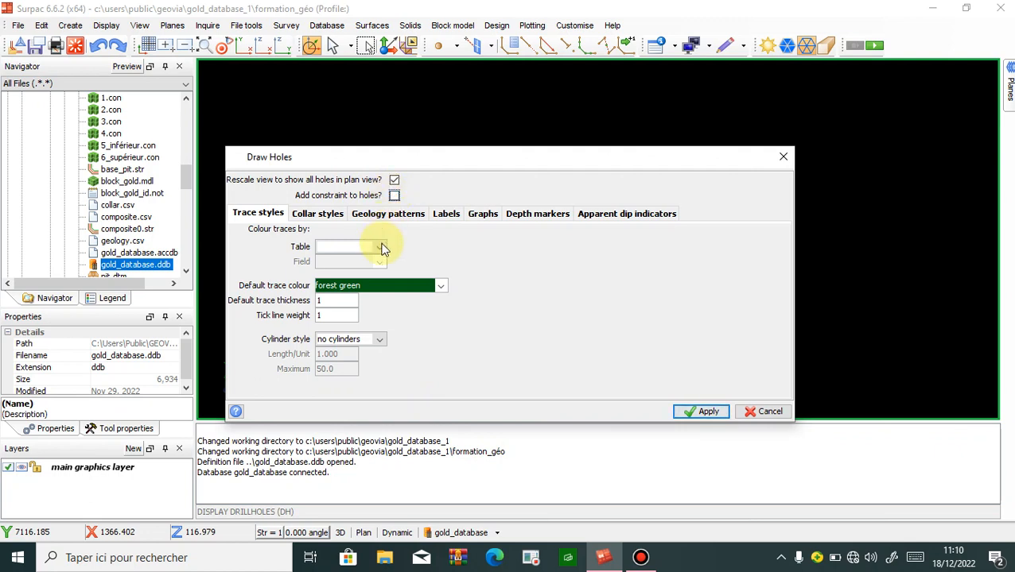
{"action": "left_click", "coordinate": [379, 246]}
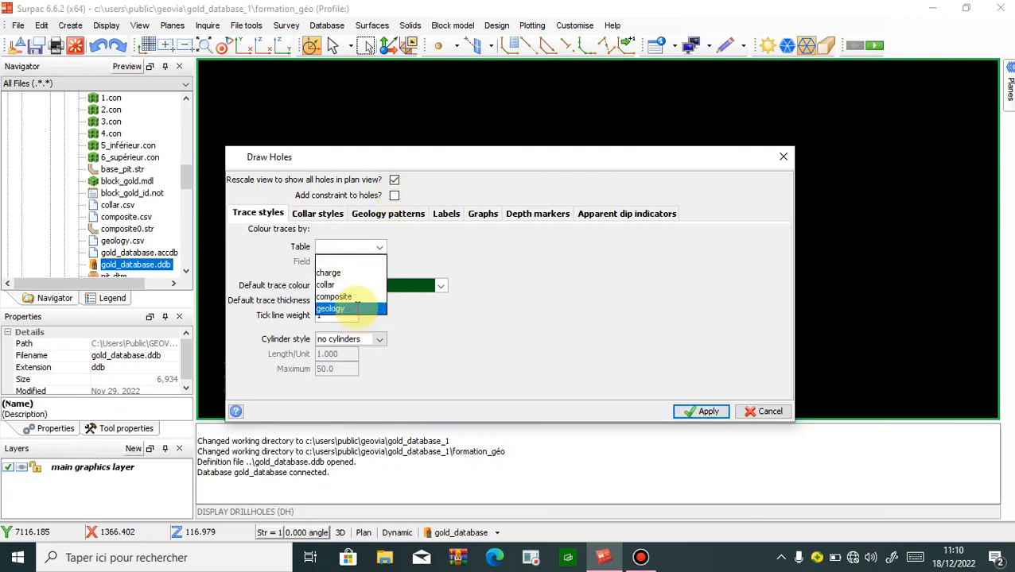
{"action": "left_click", "coordinate": [354, 309]}
{"action": "left_click", "coordinate": [381, 264]}
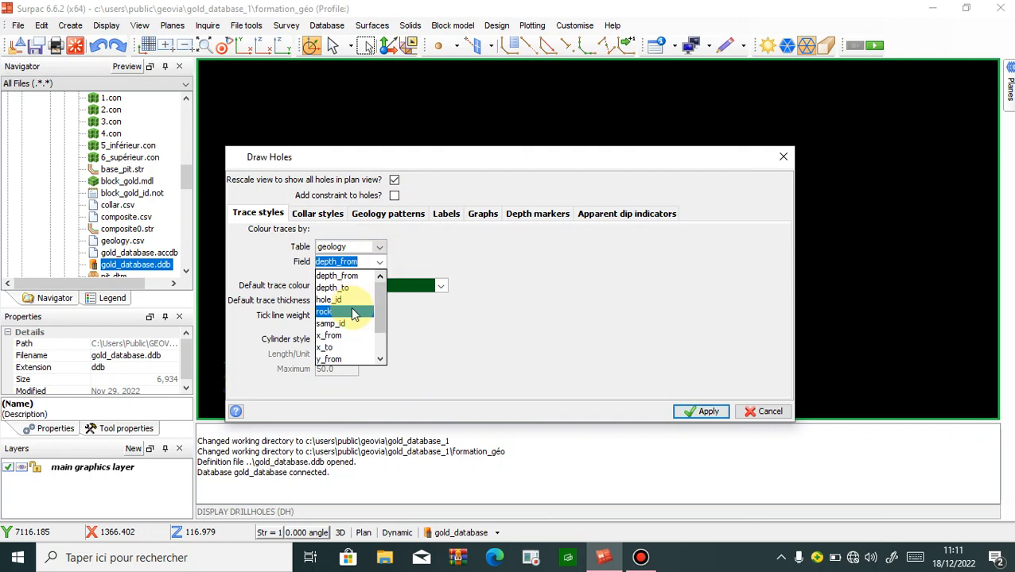
{"action": "left_click", "coordinate": [682, 411]}
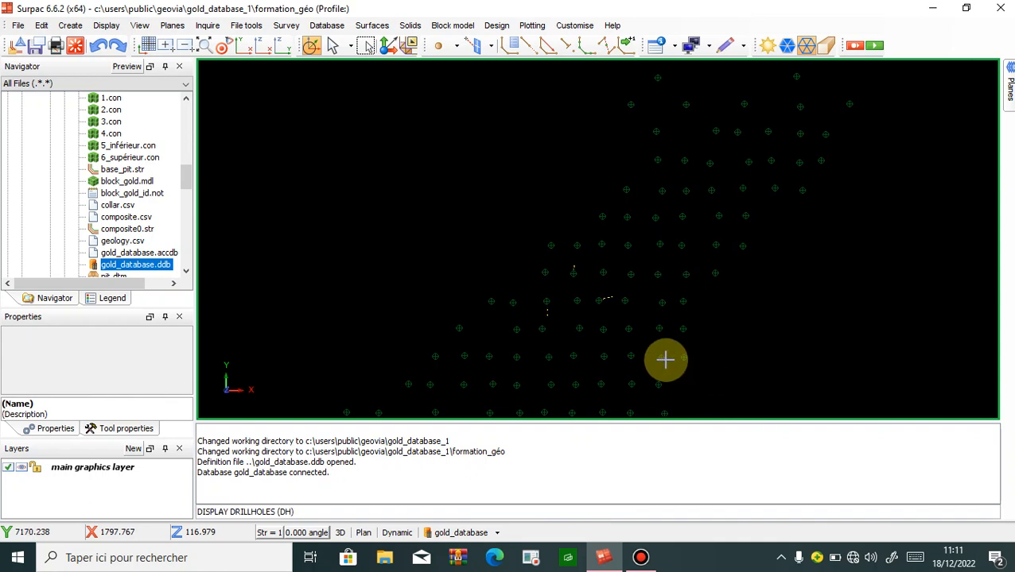
{"action": "left_click_drag", "start_coordinate": [549, 239], "coordinate": [547, 239]}
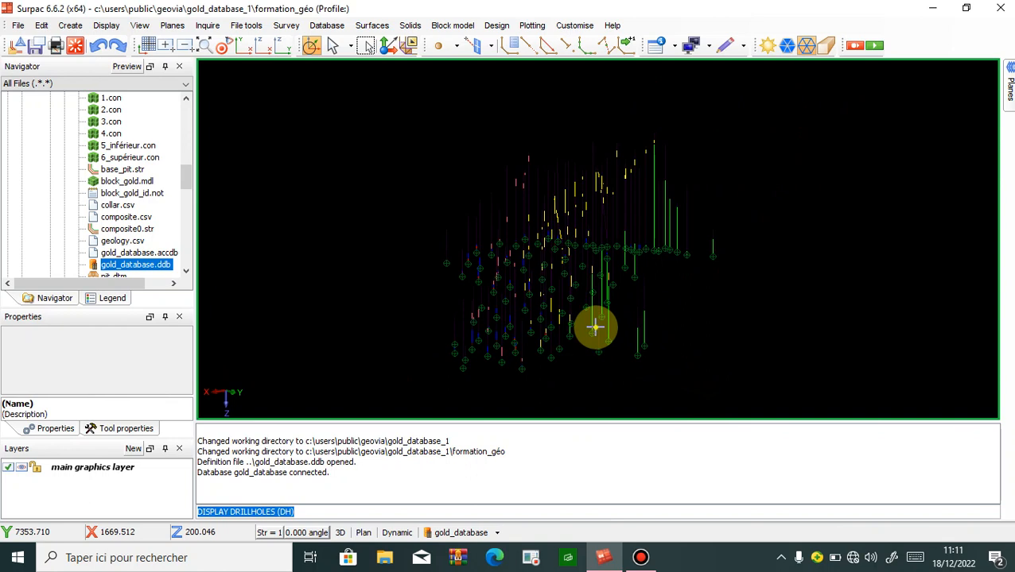
{"action": "left_click_drag", "start_coordinate": [606, 266], "coordinate": [673, 256]}
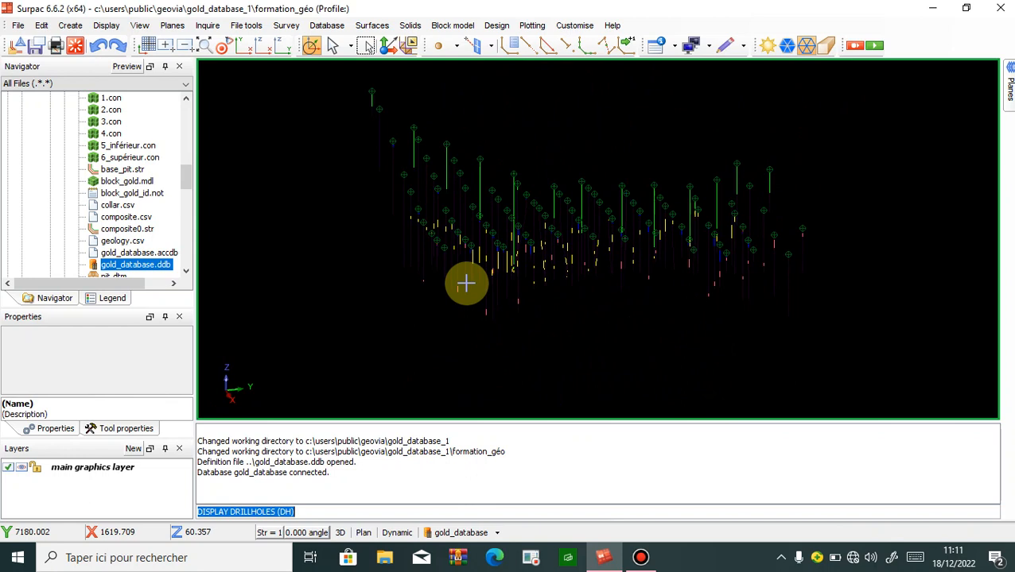
- Open the drillhole display styles and expand the codes of the geology table's rock field
{"action": "left_click", "coordinate": [495, 534]}
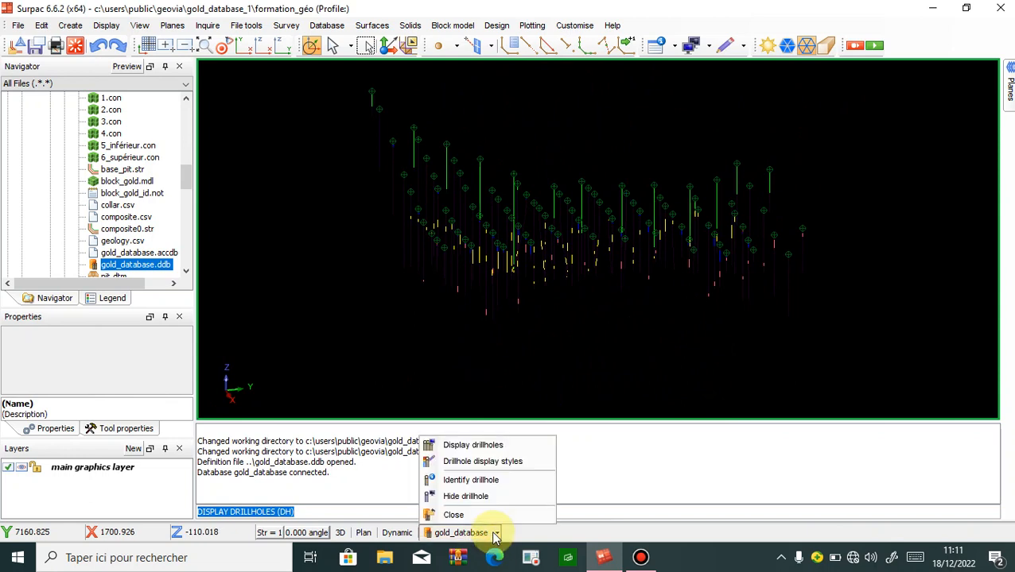
{"action": "left_click", "coordinate": [488, 465]}
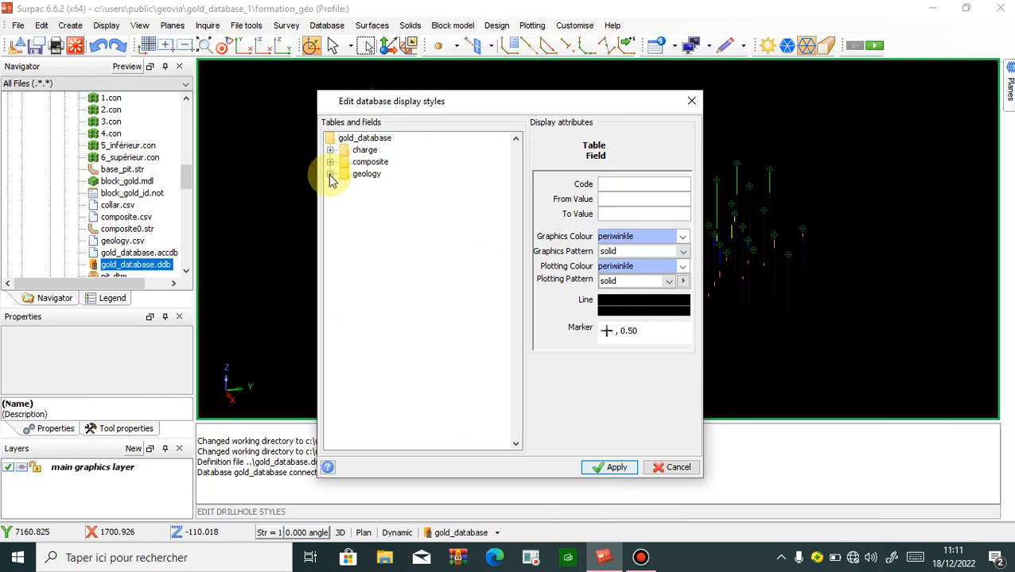
{"action": "left_click", "coordinate": [330, 174]}
{"action": "left_click", "coordinate": [374, 222]}
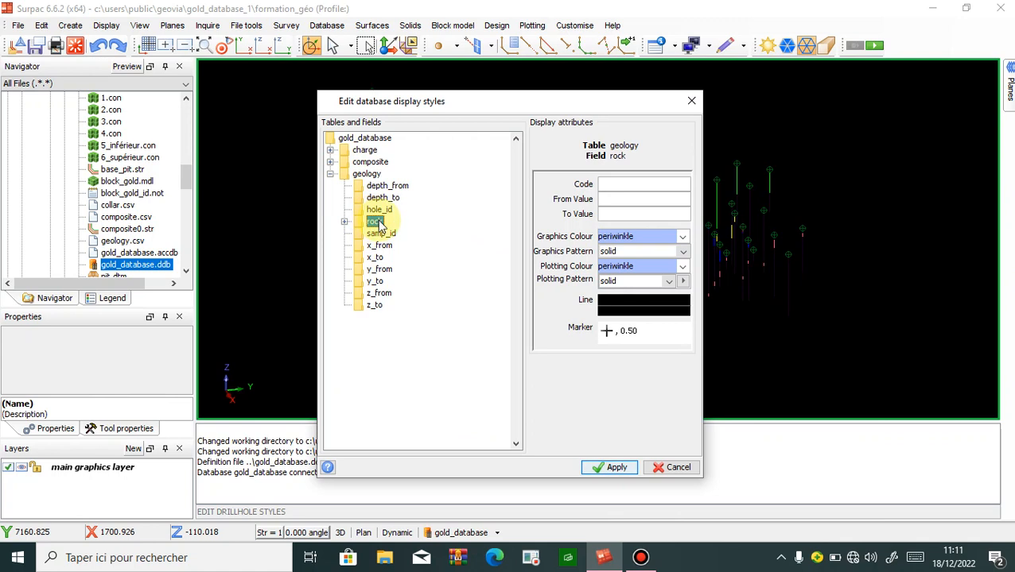
{"action": "right_click", "coordinate": [376, 223]}
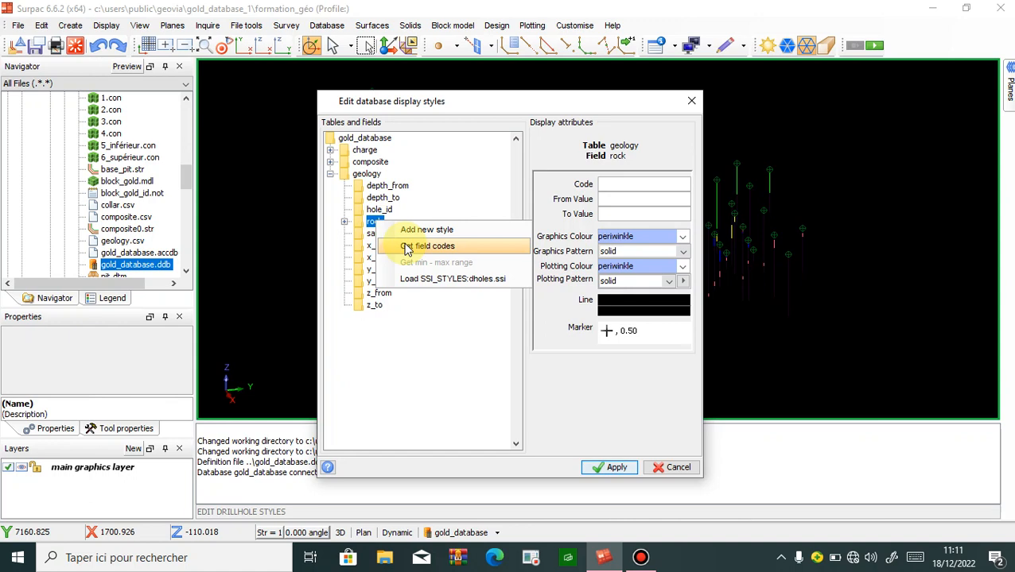
{"action": "left_click", "coordinate": [343, 229]}
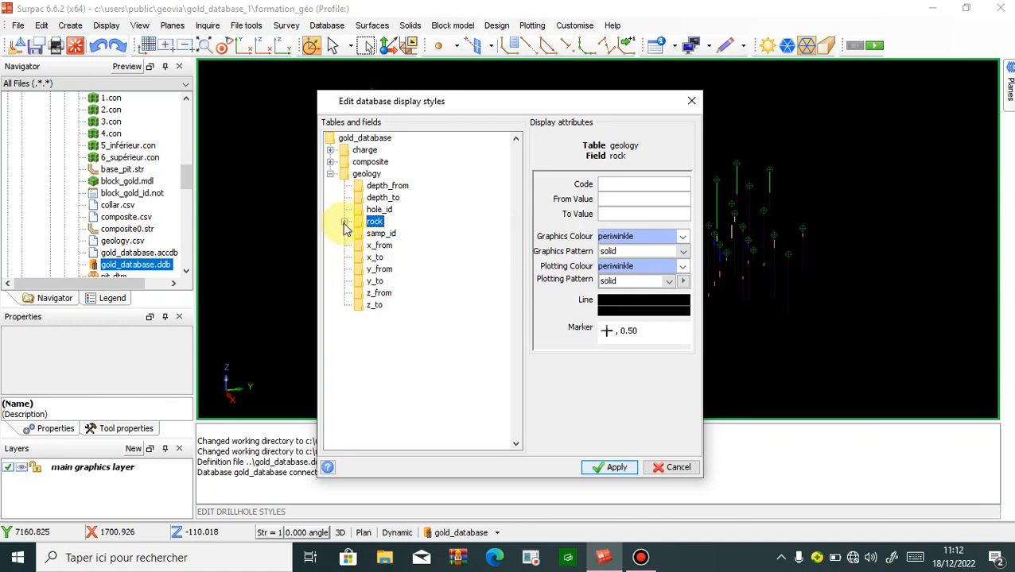
{"action": "left_click", "coordinate": [344, 224]}
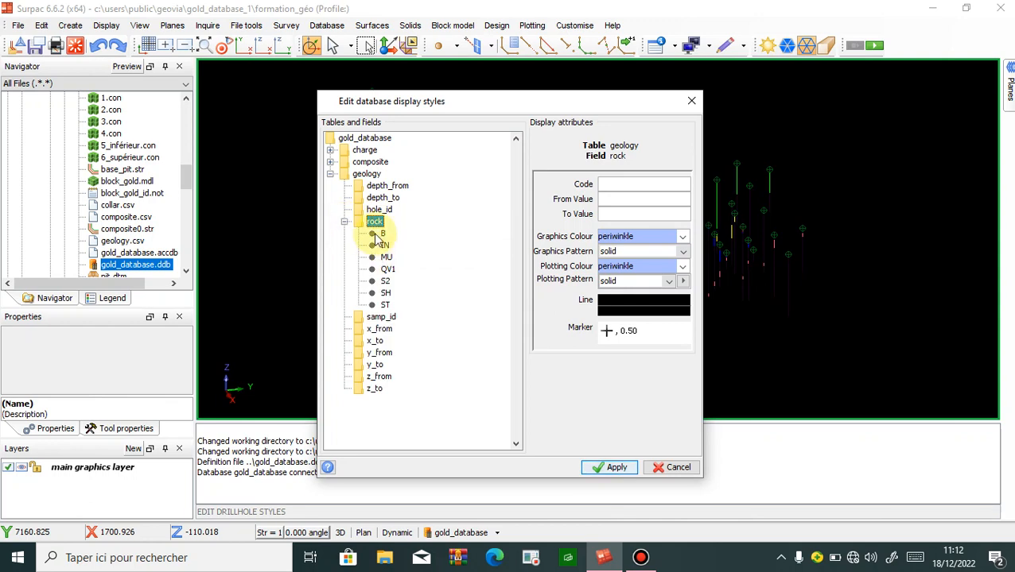
- Check the graphics and plotting colours assigned to rock codes B, IN and MU
{"action": "left_click", "coordinate": [381, 234]}
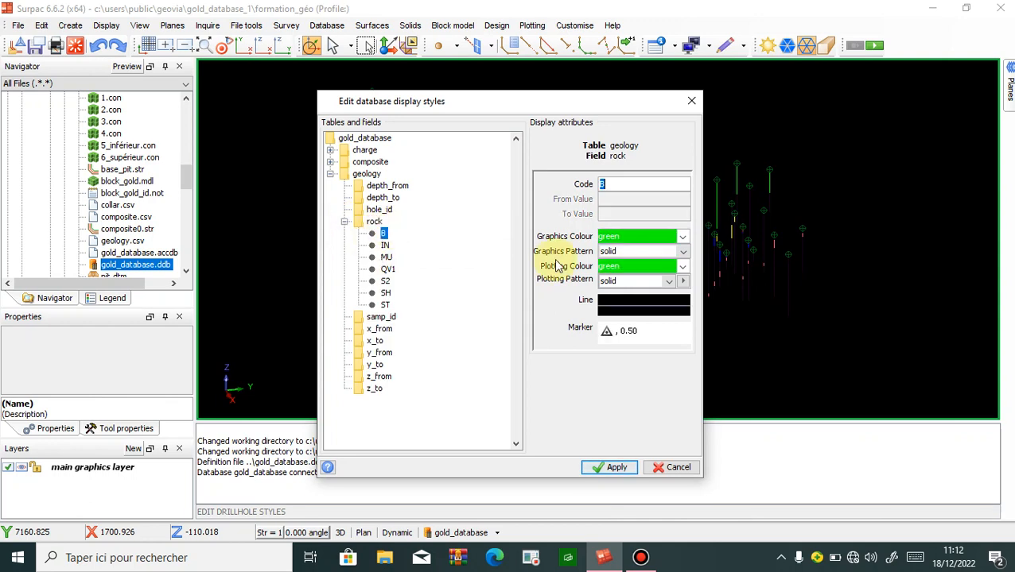
{"action": "double_click", "coordinate": [632, 236]}
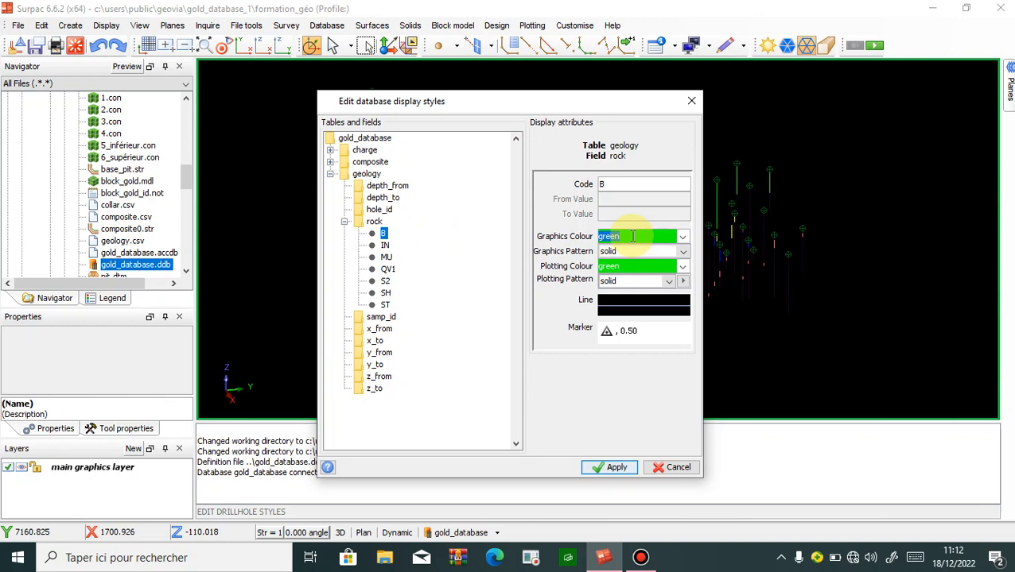
{"action": "double_click", "coordinate": [633, 270]}
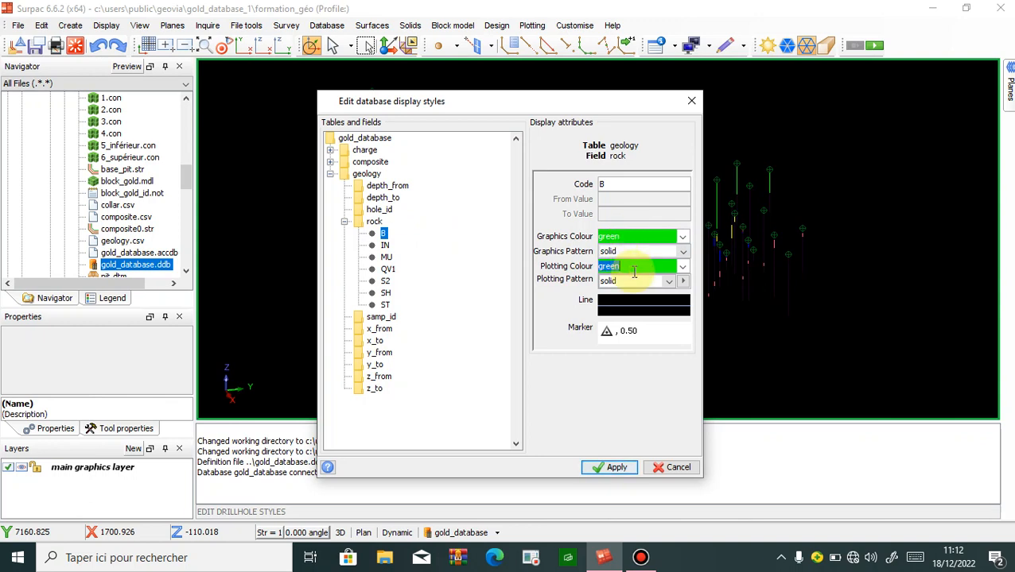
{"action": "left_click", "coordinate": [385, 246]}
{"action": "double_click", "coordinate": [644, 236]}
{"action": "double_click", "coordinate": [634, 266]}
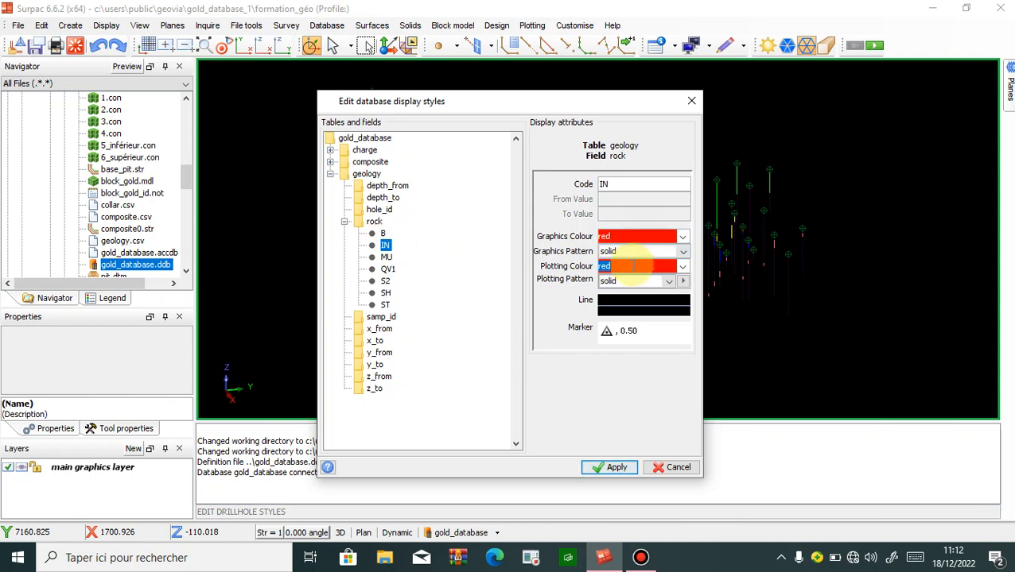
{"action": "left_click", "coordinate": [387, 258]}
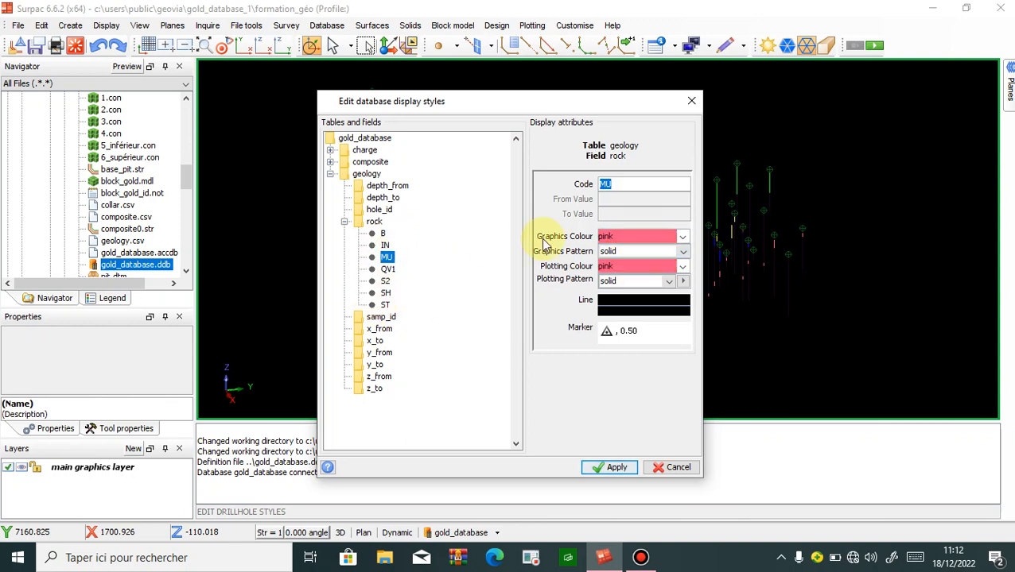
{"action": "left_click", "coordinate": [637, 236]}
{"action": "left_click", "coordinate": [620, 264]}
- Check the colours assigned to rock codes QV1, S2, SH and ST, and close the drillhole display styles
{"action": "left_click", "coordinate": [388, 270]}
{"action": "left_click", "coordinate": [627, 234]}
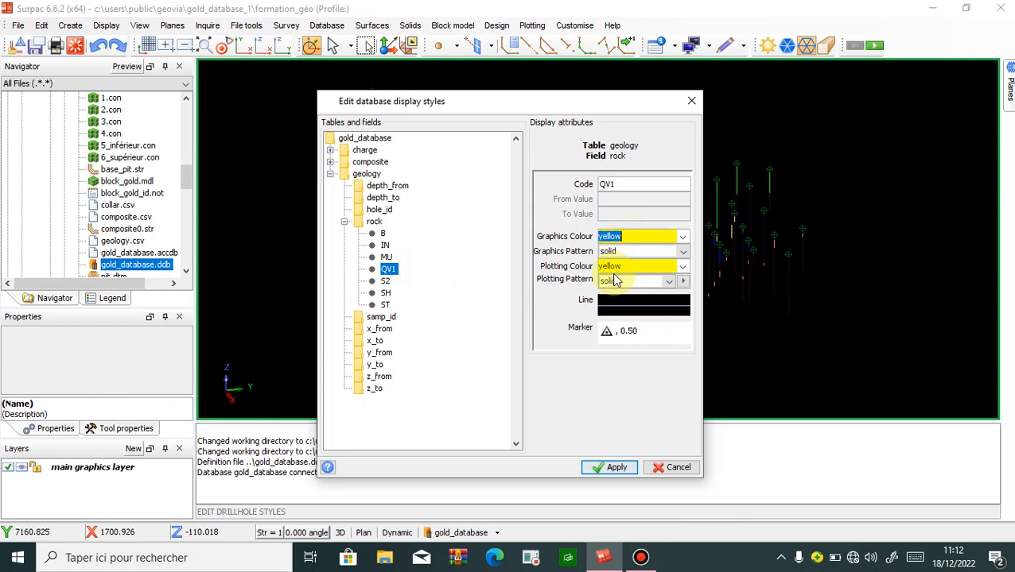
{"action": "left_click", "coordinate": [628, 264]}
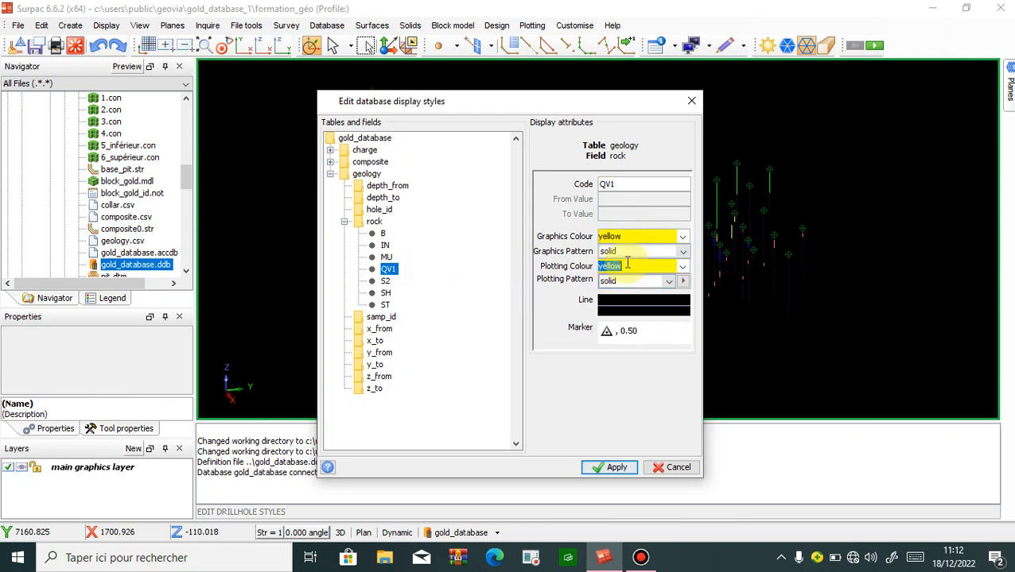
{"action": "left_click", "coordinate": [385, 282]}
{"action": "left_click", "coordinate": [640, 235]}
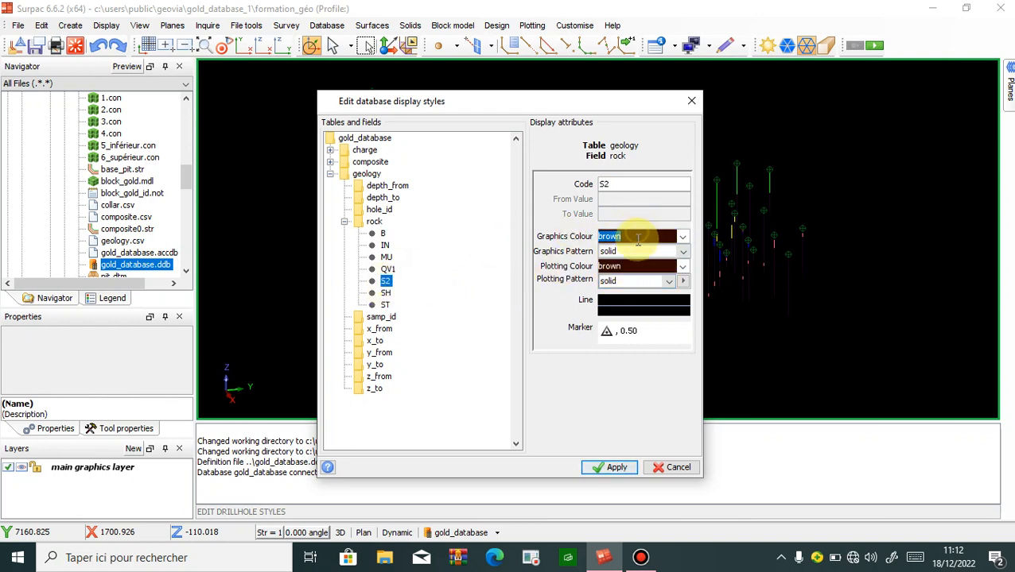
{"action": "left_click", "coordinate": [636, 266]}
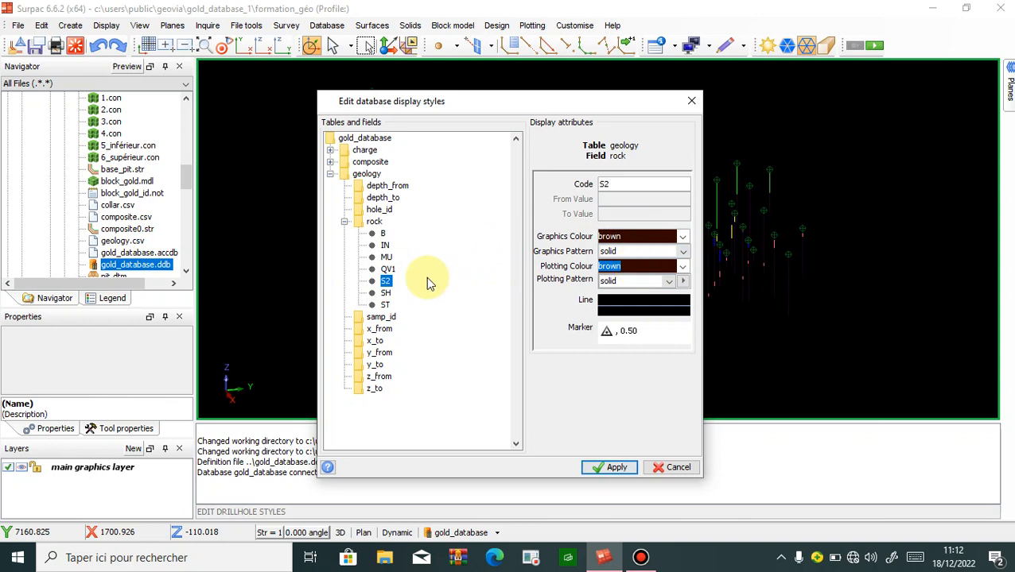
{"action": "left_click", "coordinate": [385, 293]}
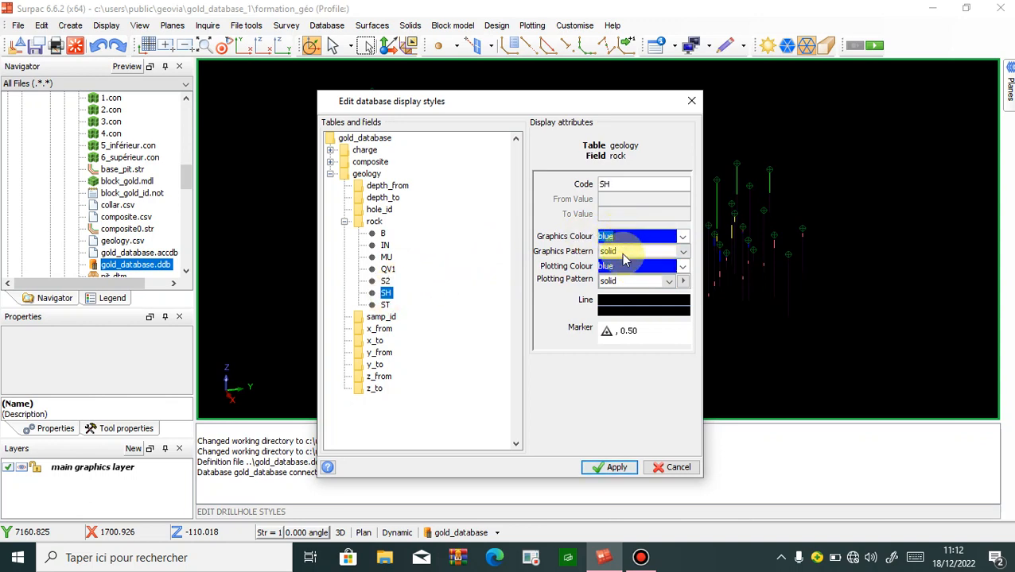
{"action": "left_click", "coordinate": [385, 305]}
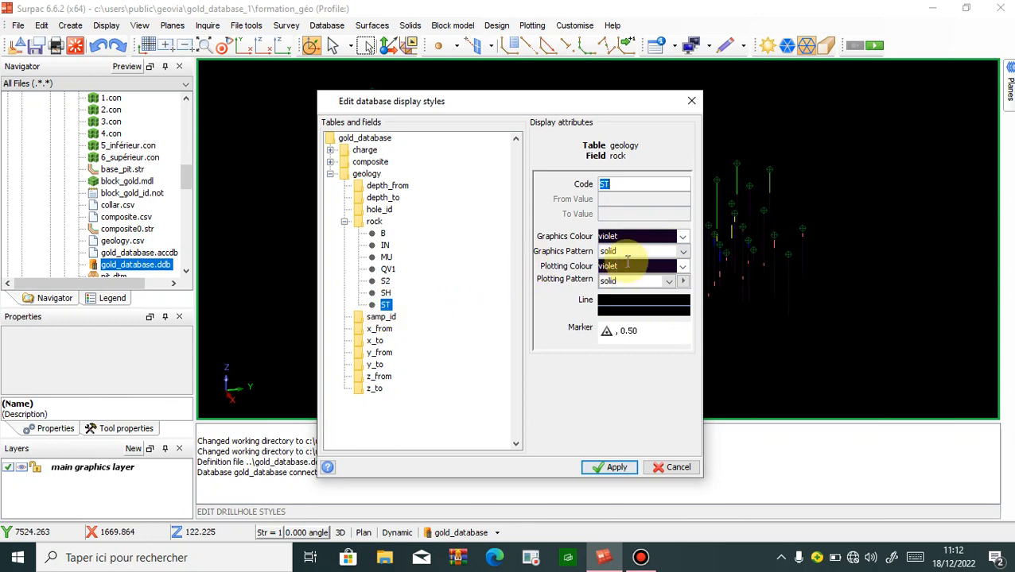
{"action": "left_click", "coordinate": [594, 469]}
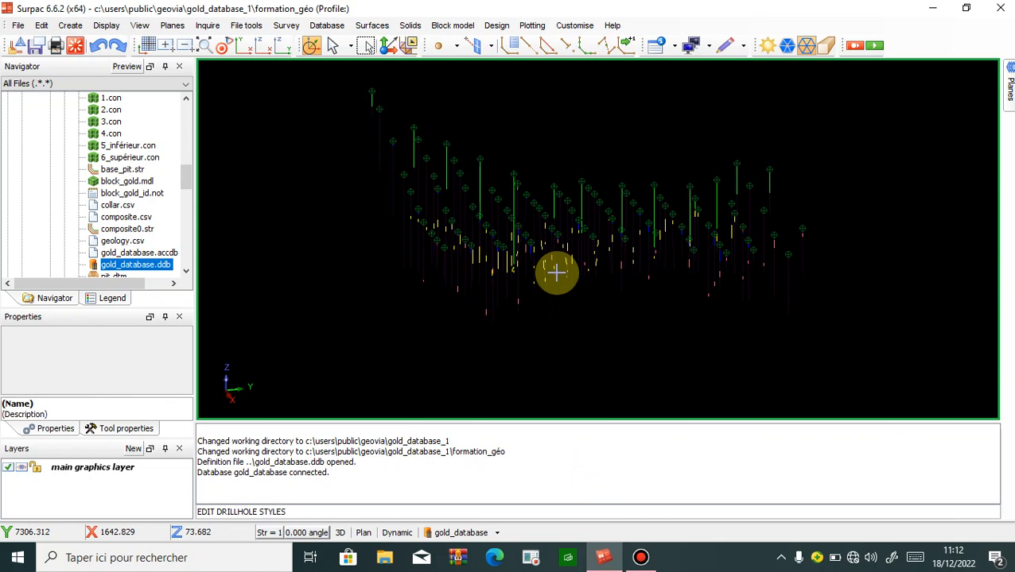
- Switch the workspace to the geology_database profile
{"action": "scroll", "coordinate": [135, 195], "scroll_direction": "up", "scroll_amount": 1}
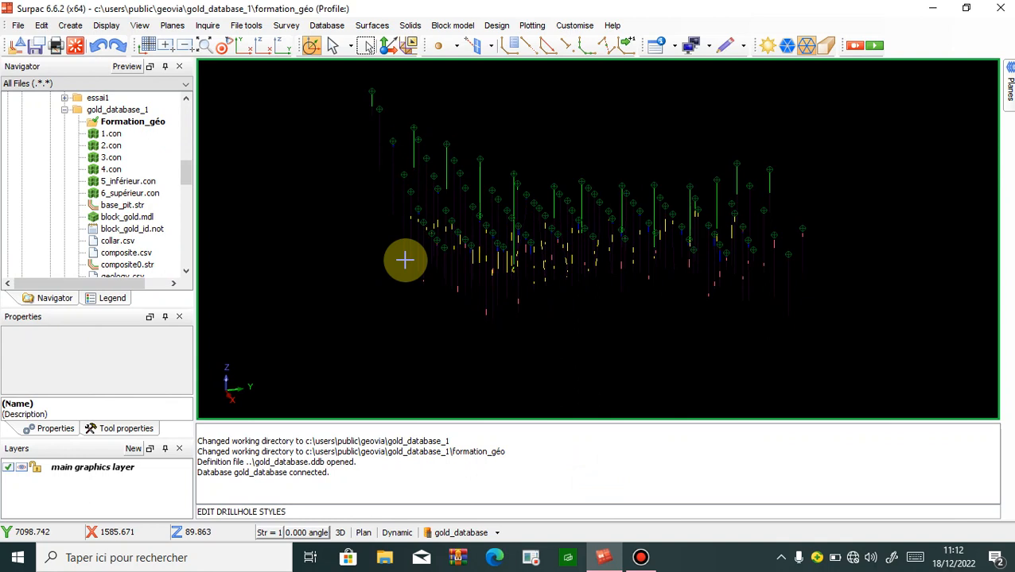
{"action": "right_click", "coordinate": [653, 28]}
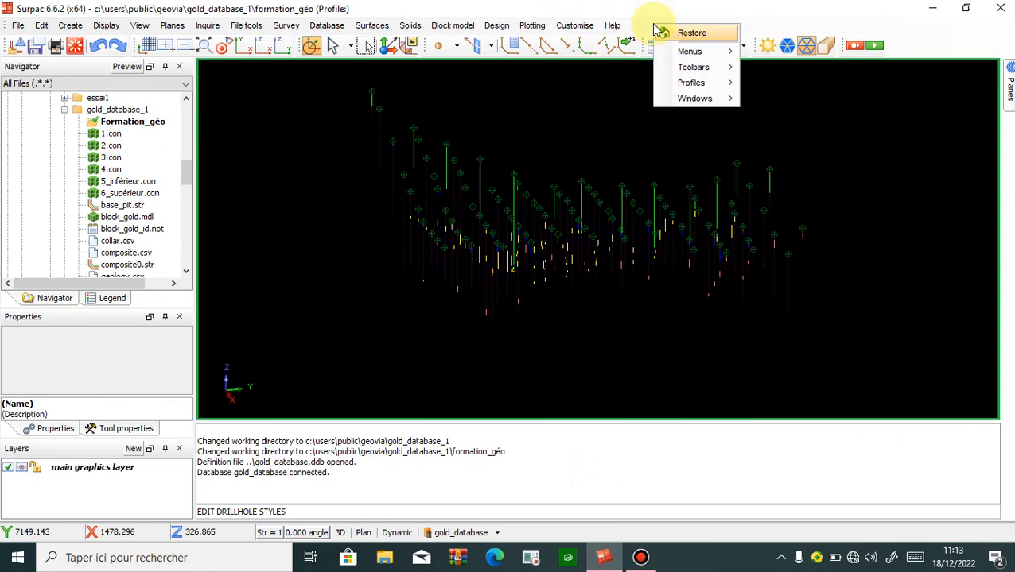
{"action": "mouse_move", "coordinate": [686, 83]}
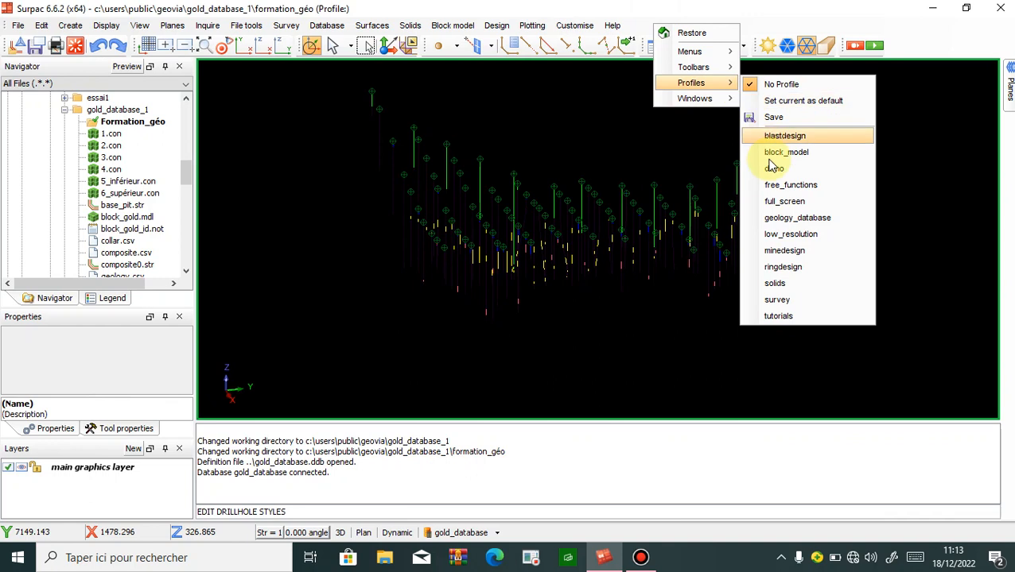
{"action": "left_click", "coordinate": [761, 218]}
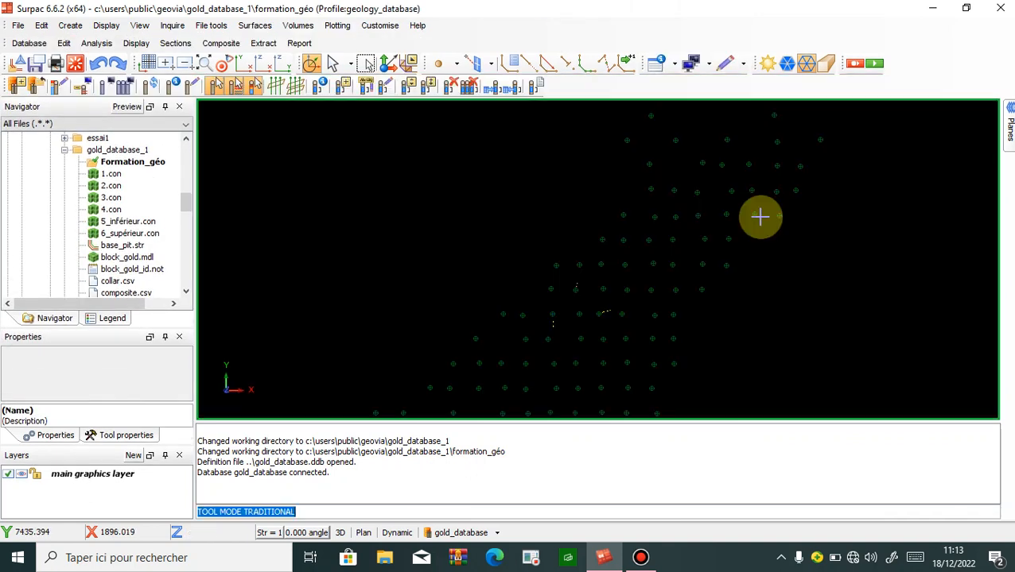
- Set up a zone thickness and depth extraction for multiple zones, naming string file and report toit_b and using the top co-ordinate position
{"action": "left_click", "coordinate": [262, 43]}
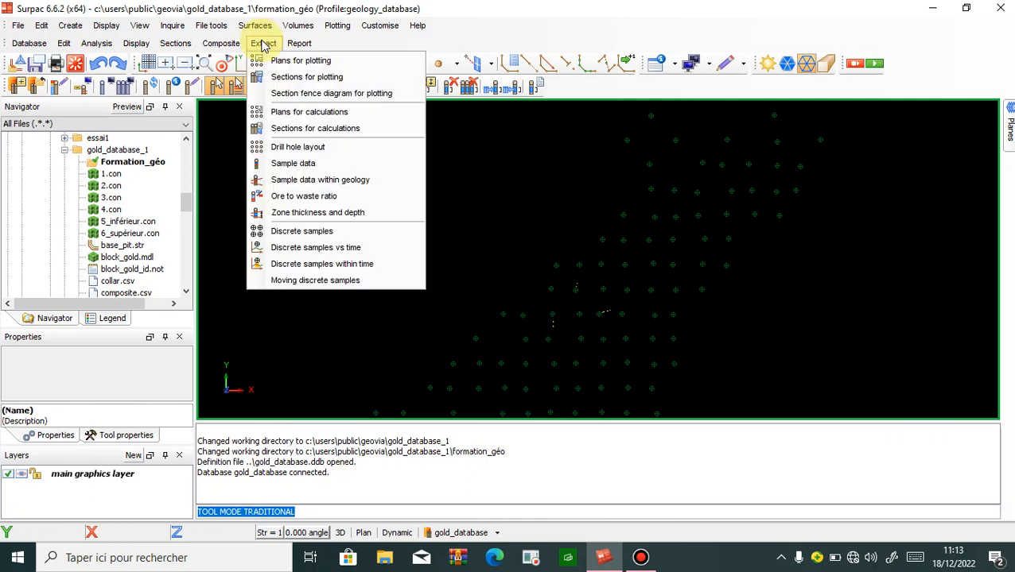
{"action": "left_click", "coordinate": [280, 213]}
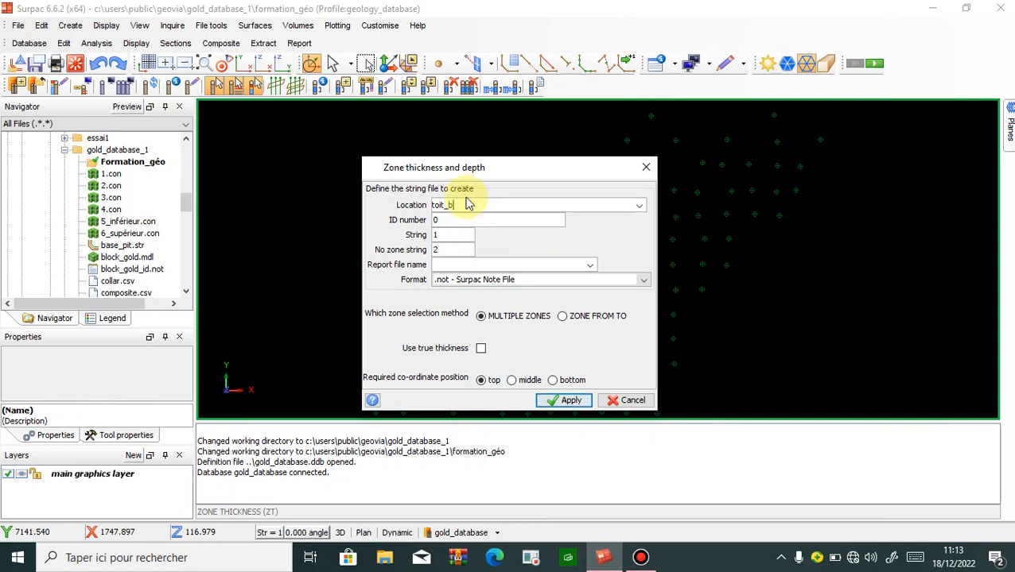
{"action": "mouse_move", "coordinate": [451, 205]}
{"action": "left_mouse_down"}
{"action": "mouse_move", "coordinate": [431, 206]}
{"action": "mouse_move", "coordinate": [440, 208]}
{"action": "left_mouse_up"}
{"action": "right_click", "coordinate": [441, 206]}
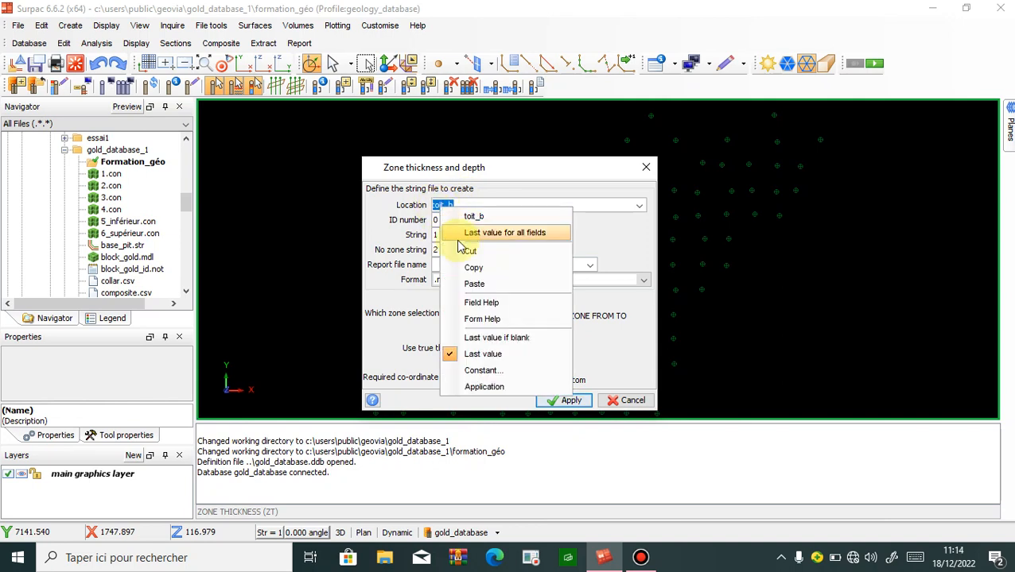
{"action": "left_click", "coordinate": [484, 269]}
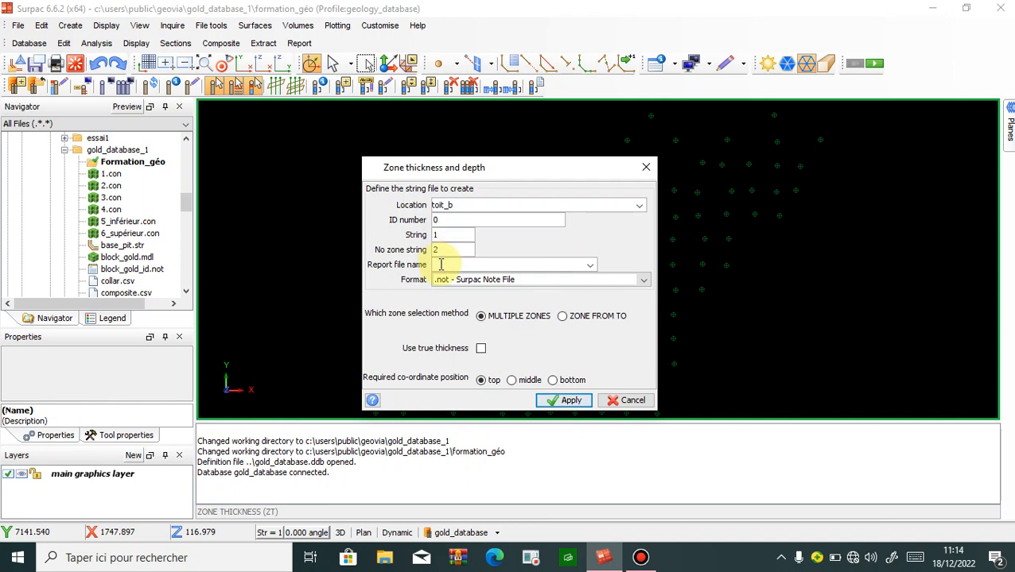
{"action": "right_click", "coordinate": [442, 264]}
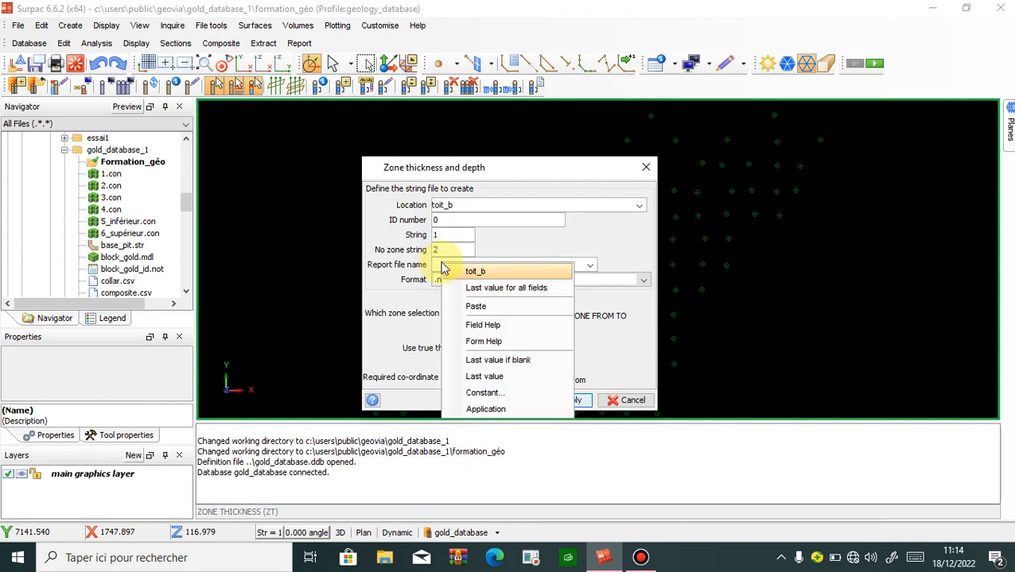
{"action": "left_click", "coordinate": [484, 306]}
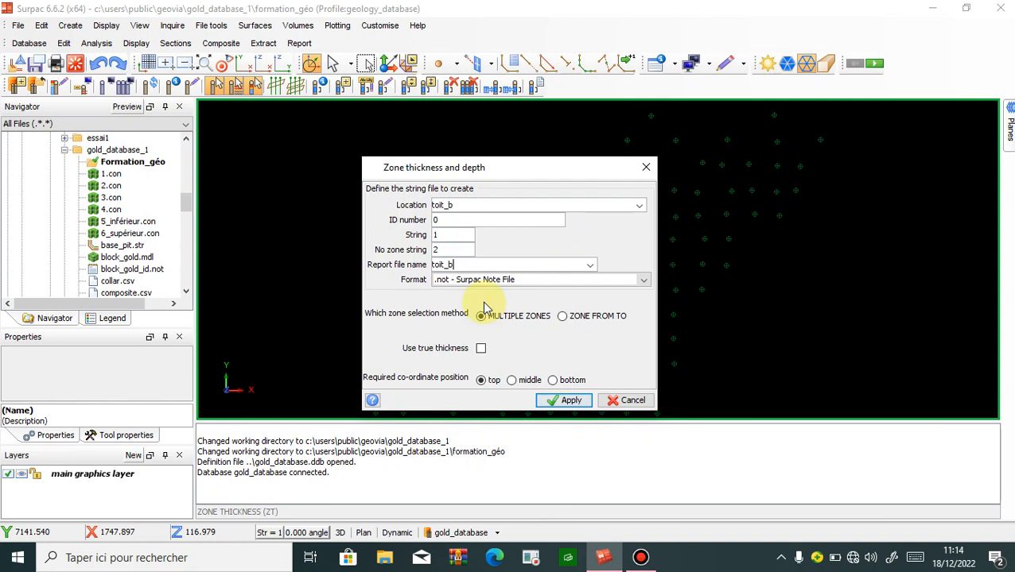
{"action": "left_click", "coordinate": [480, 381]}
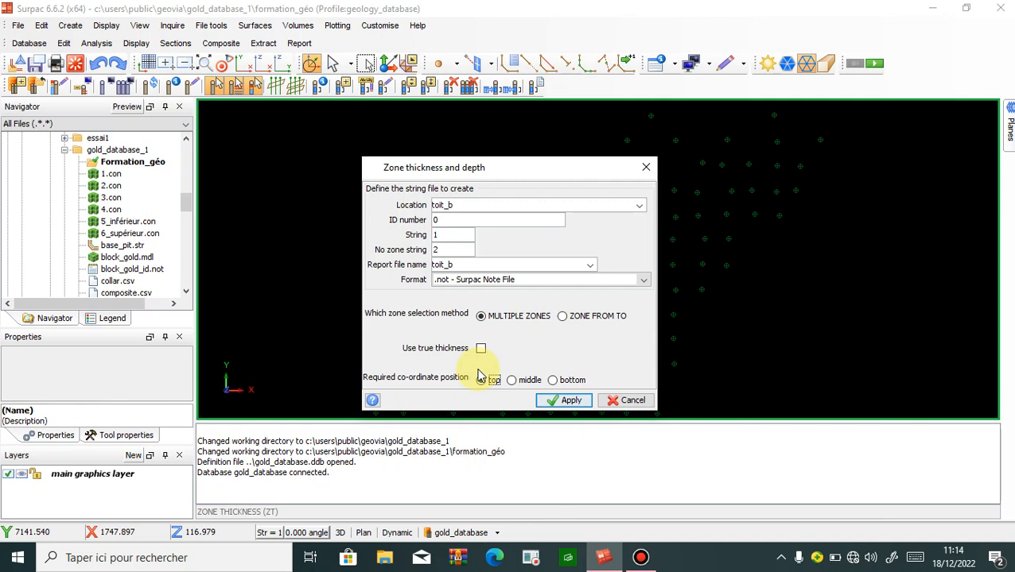
{"action": "left_click", "coordinate": [541, 402]}
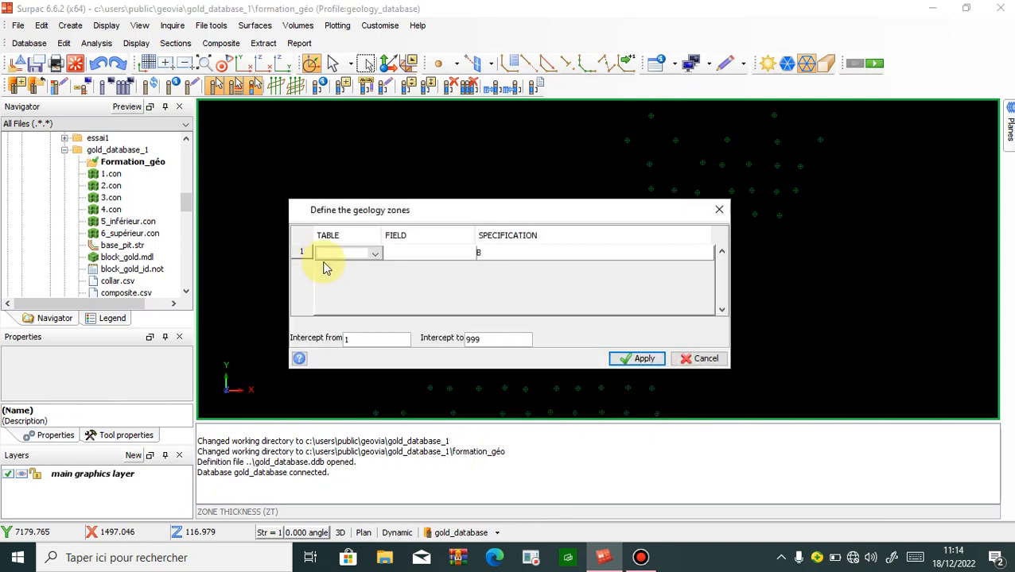
- Define the zone as code B in the geology table's rock field and run the extraction without collar query constraints
{"action": "left_click", "coordinate": [374, 254]}
{"action": "left_click", "coordinate": [361, 292]}
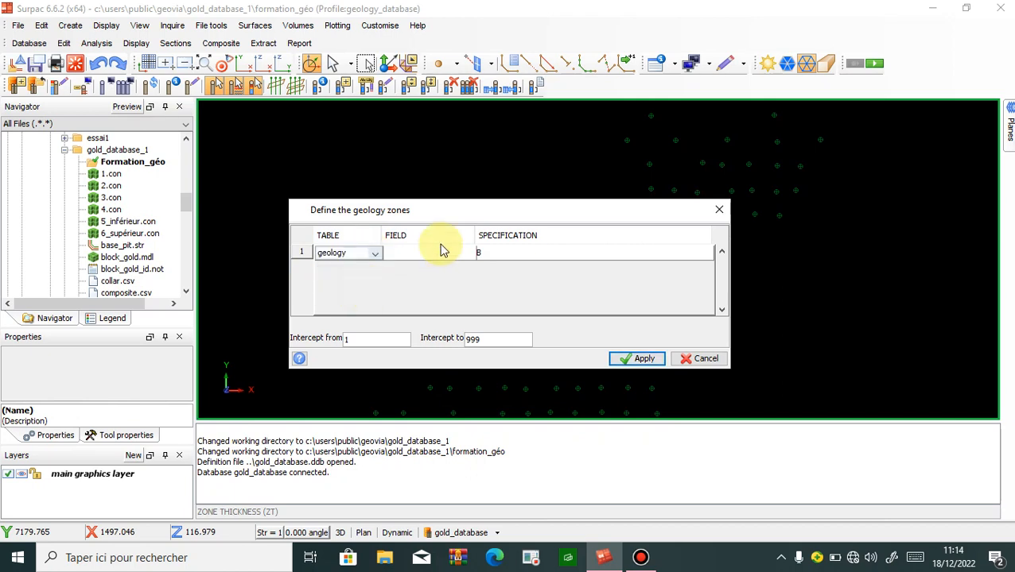
{"action": "left_click", "coordinate": [449, 254]}
{"action": "left_click", "coordinate": [411, 315]}
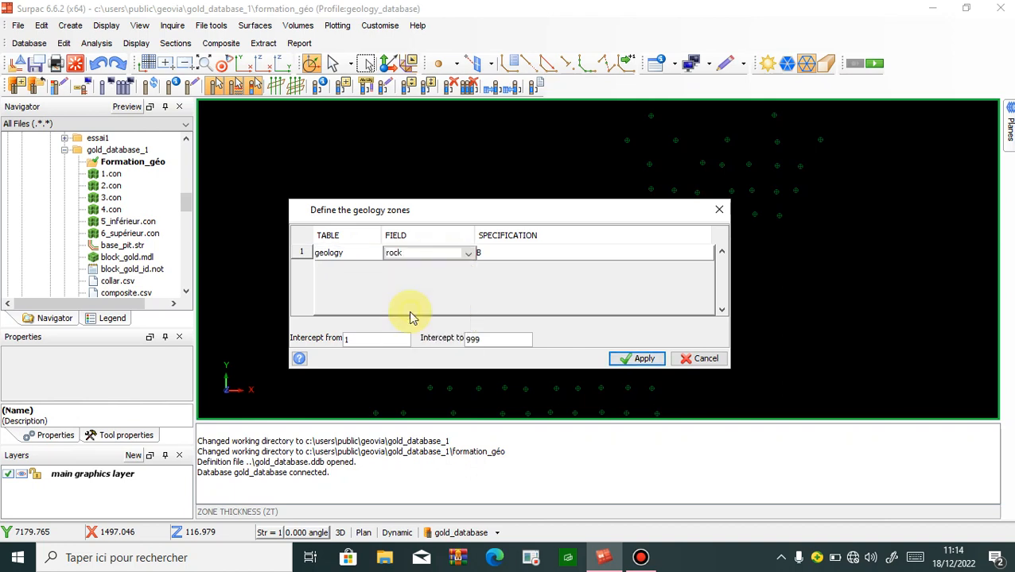
{"action": "left_click", "coordinate": [493, 252]}
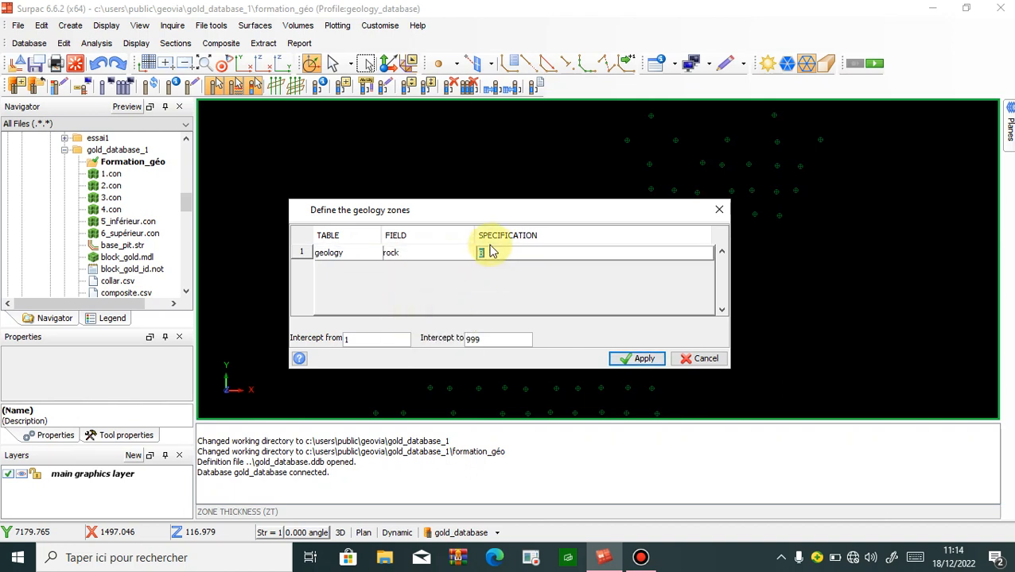
{"action": "type", "text": "B"}
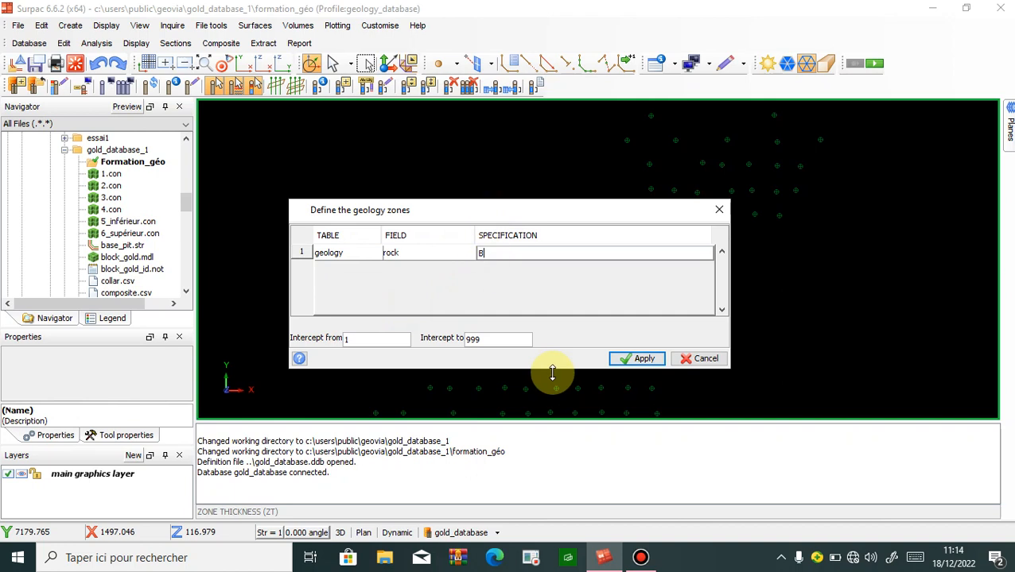
{"action": "left_click", "coordinate": [641, 359]}
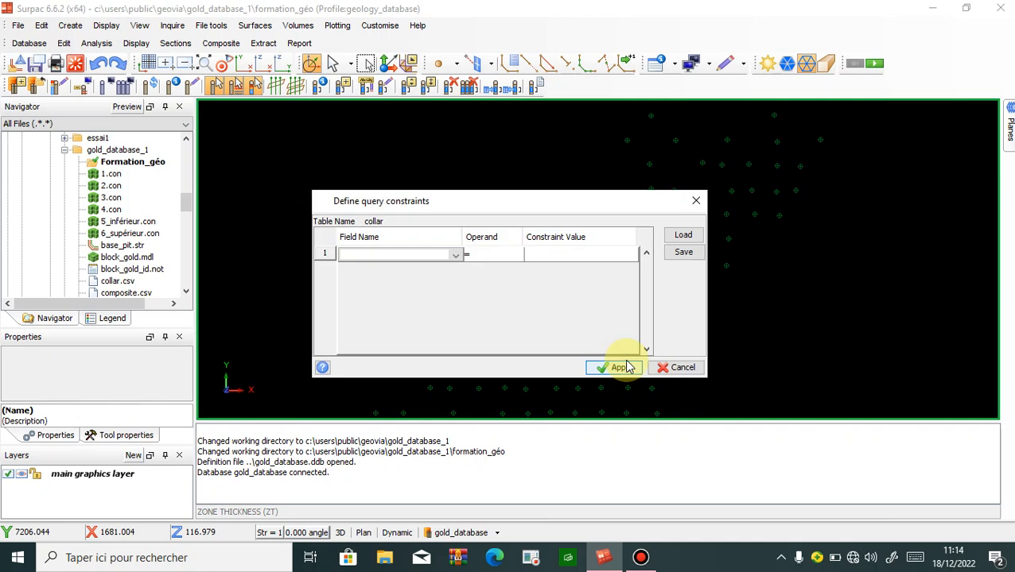
{"action": "left_click", "coordinate": [623, 365]}
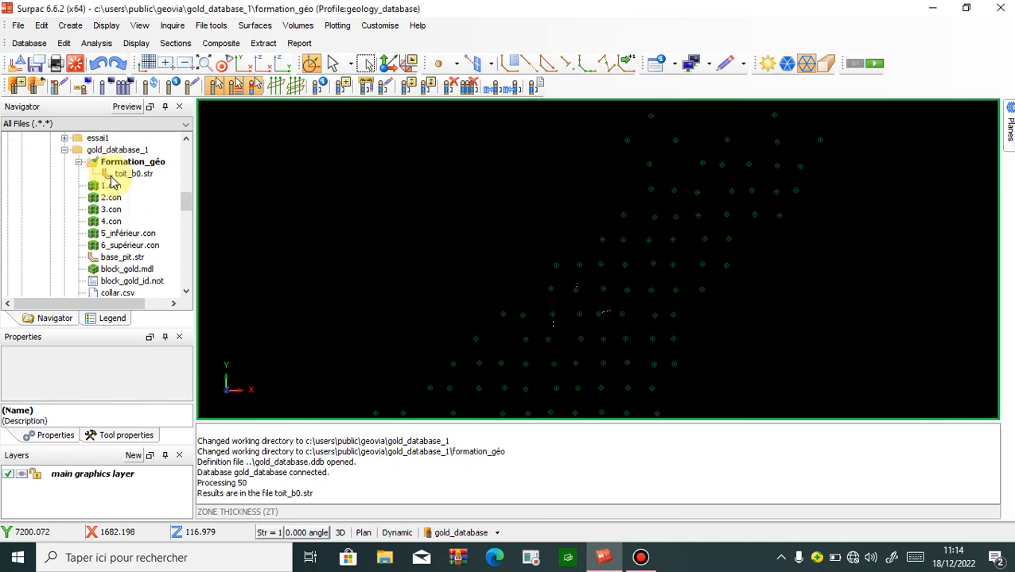
- Load the toit_b0.str string file from the Formation_géo folder and view it in 3D with the drillholes
{"action": "left_click", "coordinate": [116, 175]}
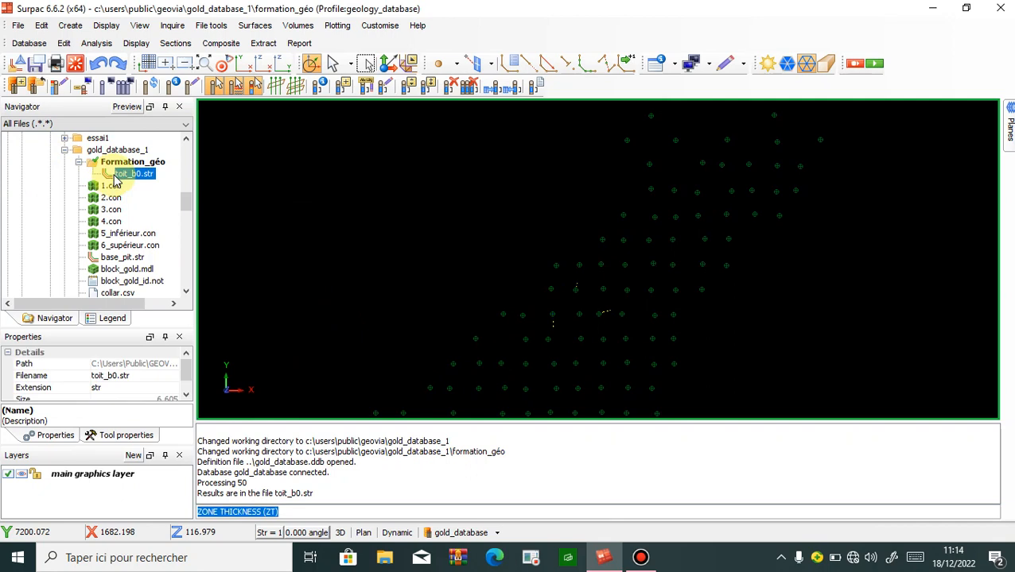
{"action": "left_click", "coordinate": [142, 176]}
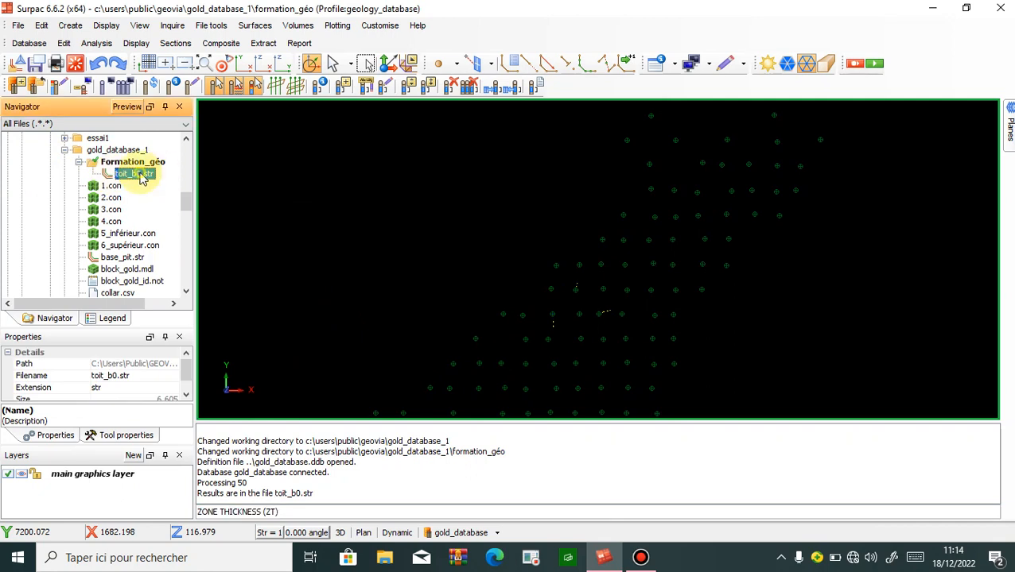
{"action": "double_click", "coordinate": [140, 176]}
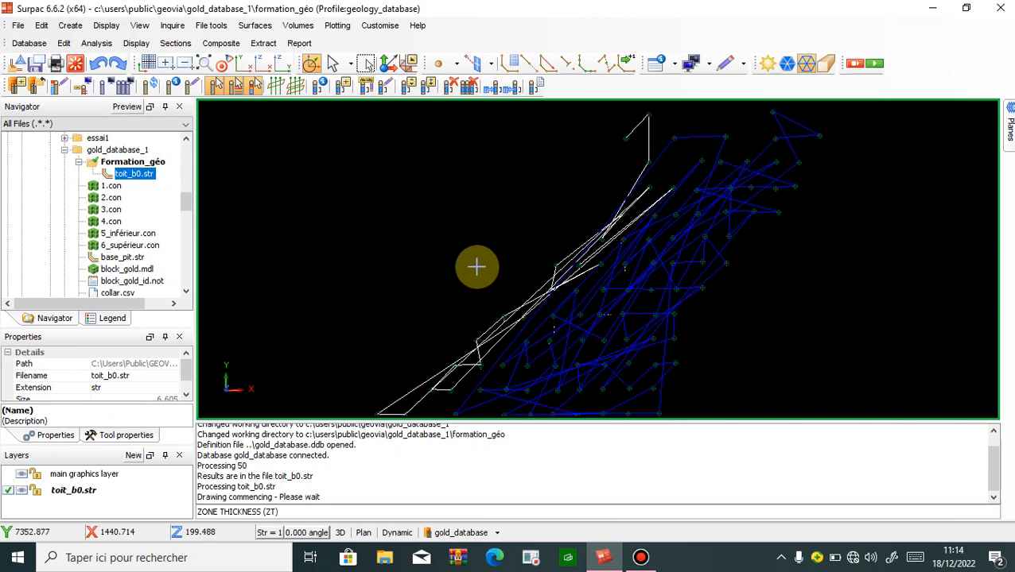
{"action": "left_click_drag", "start_coordinate": [488, 232], "coordinate": [453, 237]}
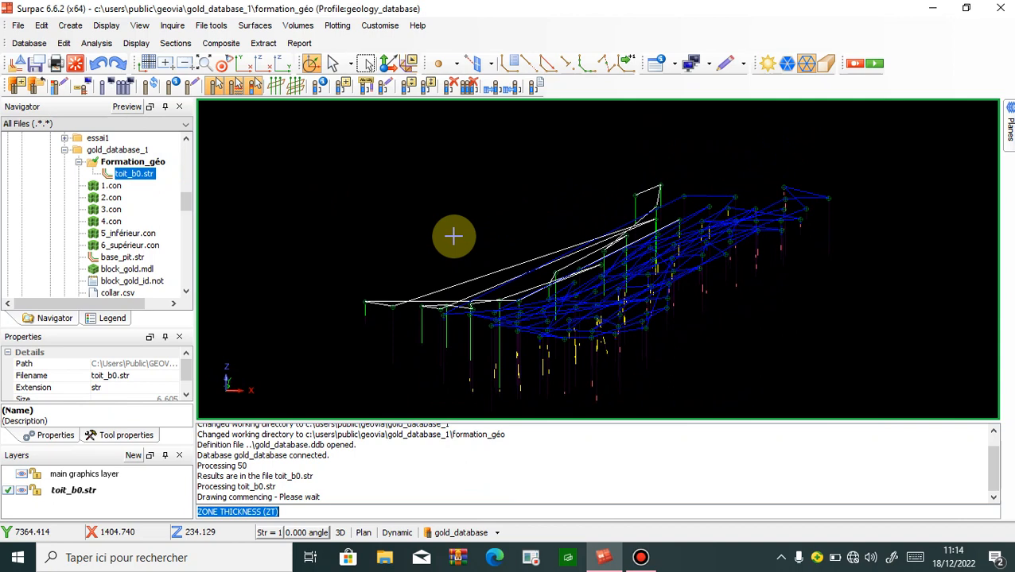
- Set up a zone thickness and depth extraction for multiple zones, naming string file and report mur_b and using the bottom co-ordinate position
{"action": "left_click", "coordinate": [261, 44]}
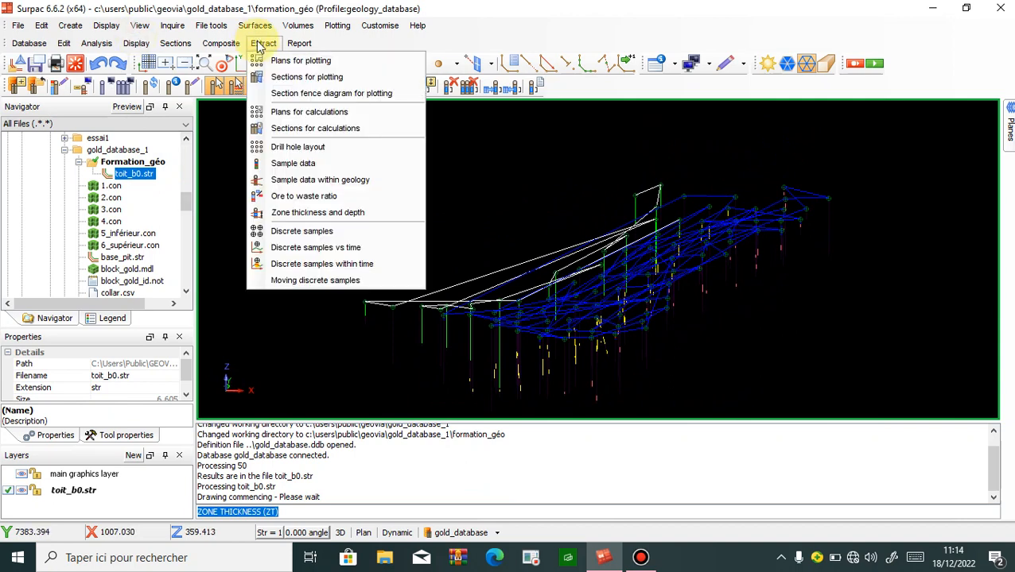
{"action": "left_click", "coordinate": [306, 213]}
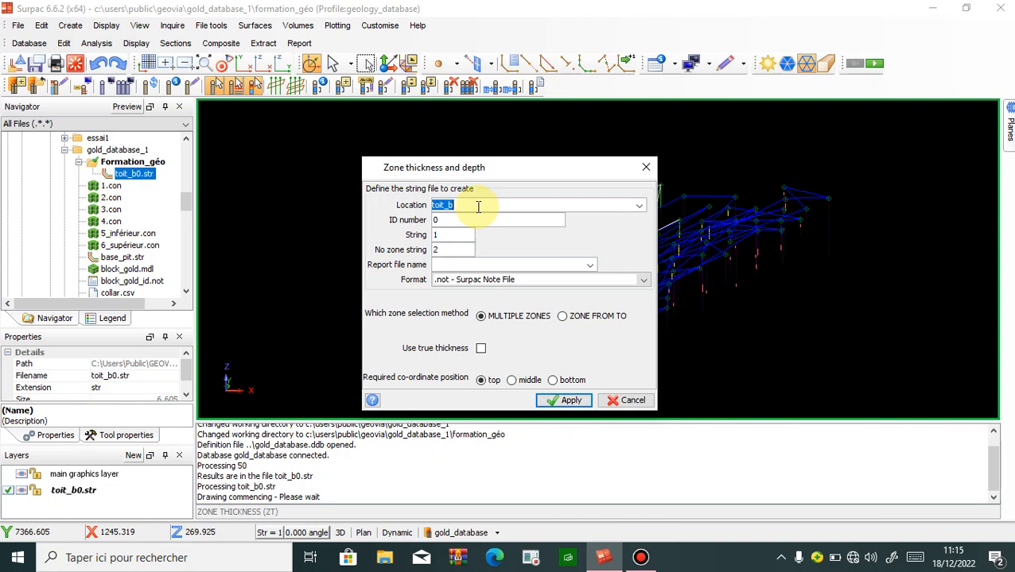
{"action": "key", "text": "BackSpace"}
{"action": "type", "text": "mur_b"}
{"action": "left_click_drag", "start_coordinate": [470, 209], "coordinate": [430, 205]}
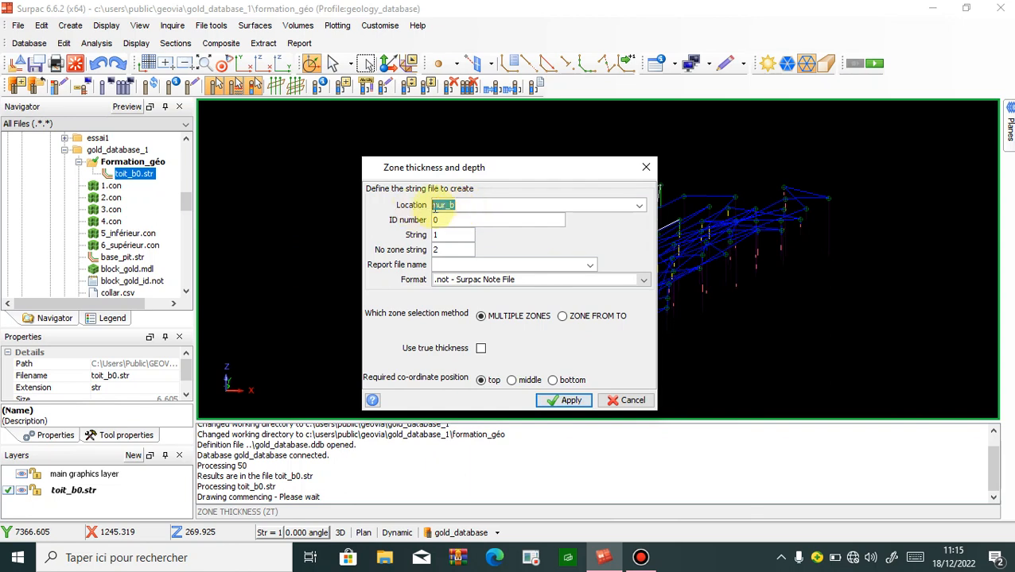
{"action": "right_click", "coordinate": [438, 208]}
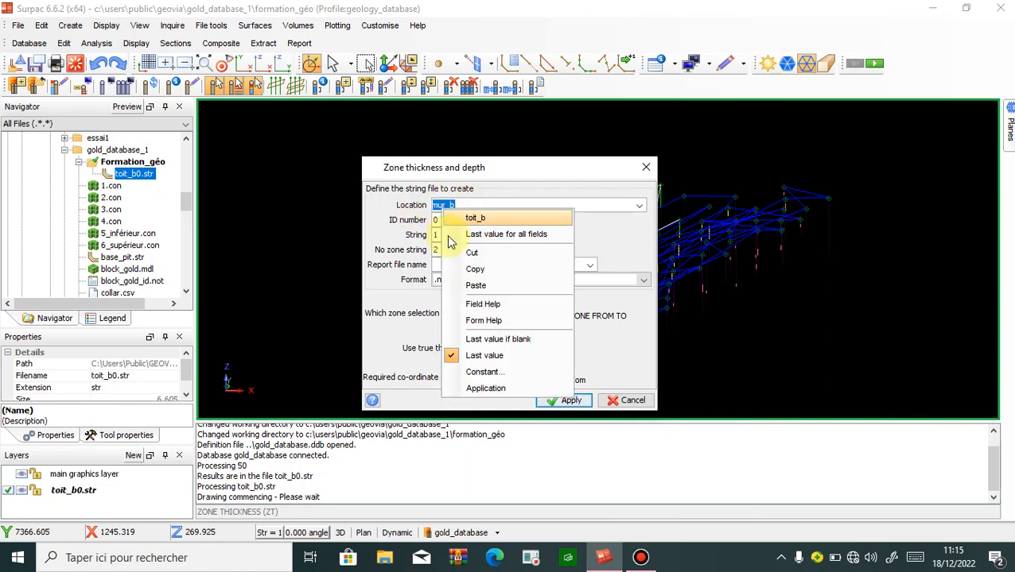
{"action": "left_click", "coordinate": [474, 269]}
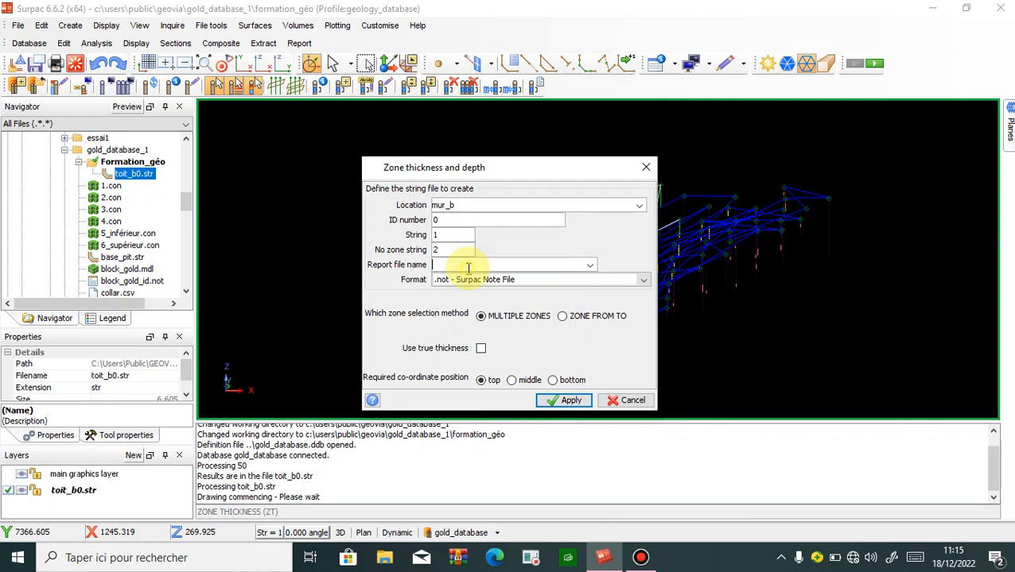
{"action": "right_click", "coordinate": [468, 268]}
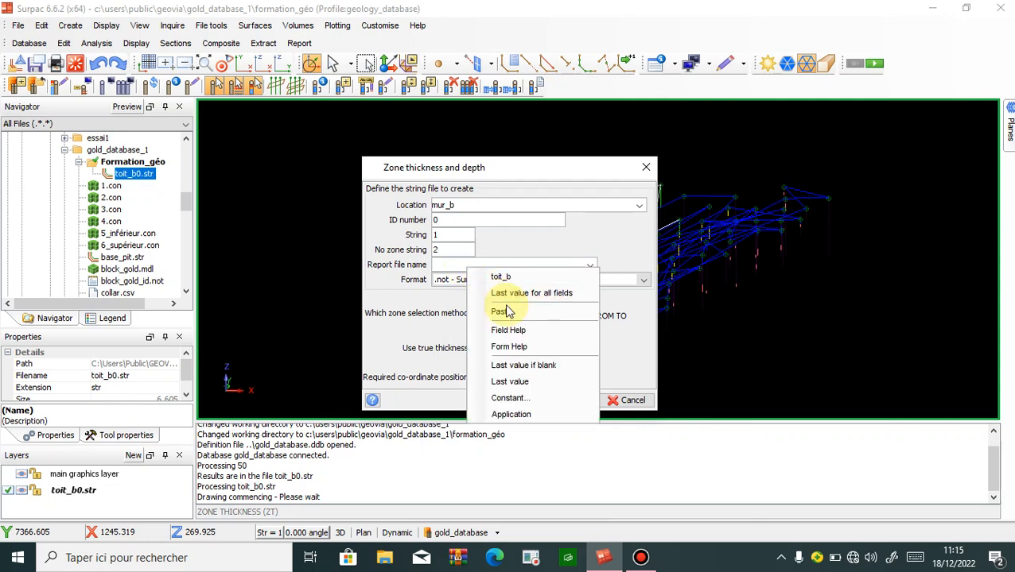
{"action": "left_click", "coordinate": [506, 310]}
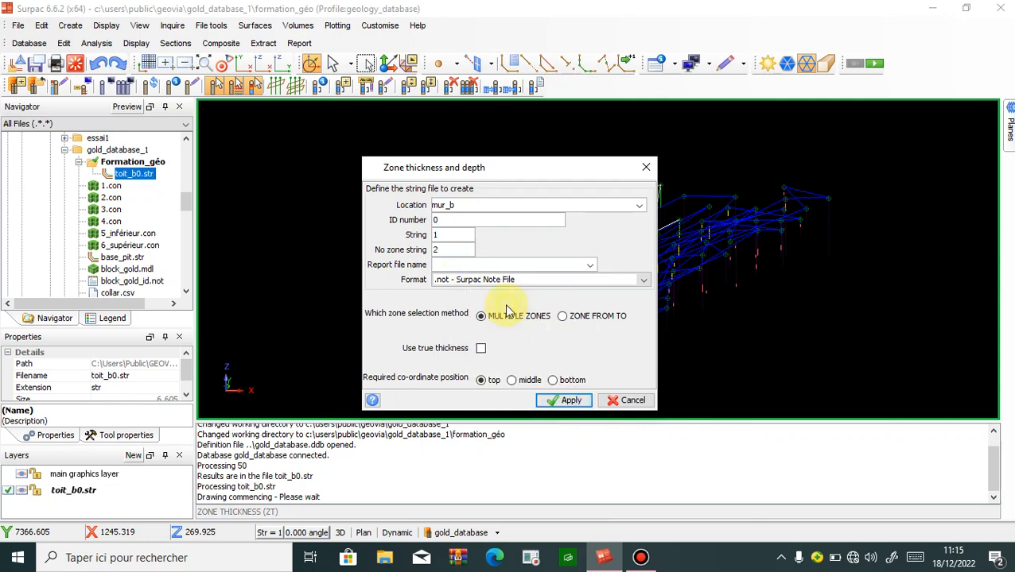
{"action": "left_click", "coordinate": [554, 381]}
{"action": "left_click", "coordinate": [554, 382]}
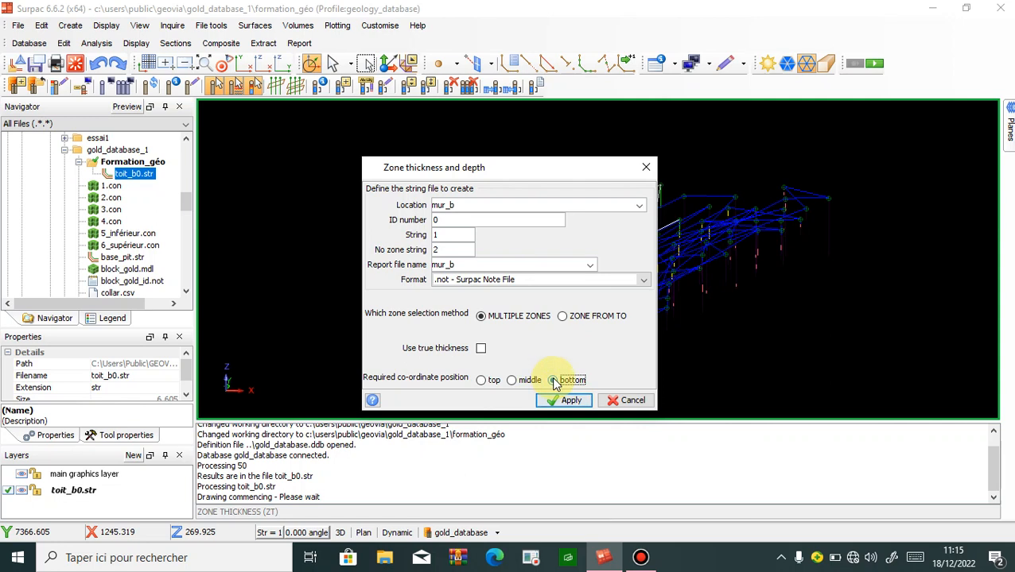
{"action": "left_click", "coordinate": [559, 398]}
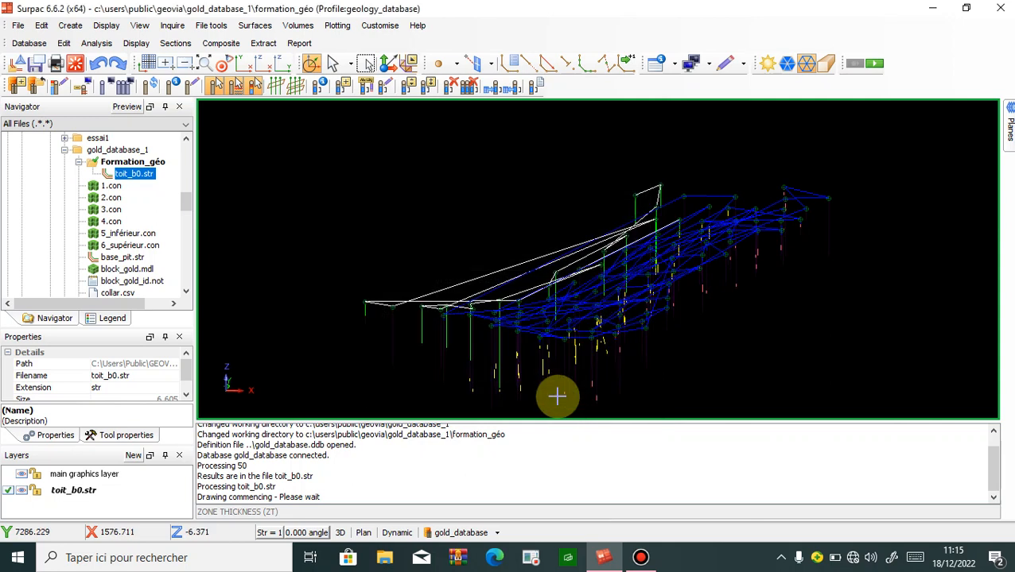
- Run the extraction for code B in the geology table's rock field without collar constraints, and load the resulting mur_b0.str in the 3D view
{"action": "left_click", "coordinate": [377, 256]}
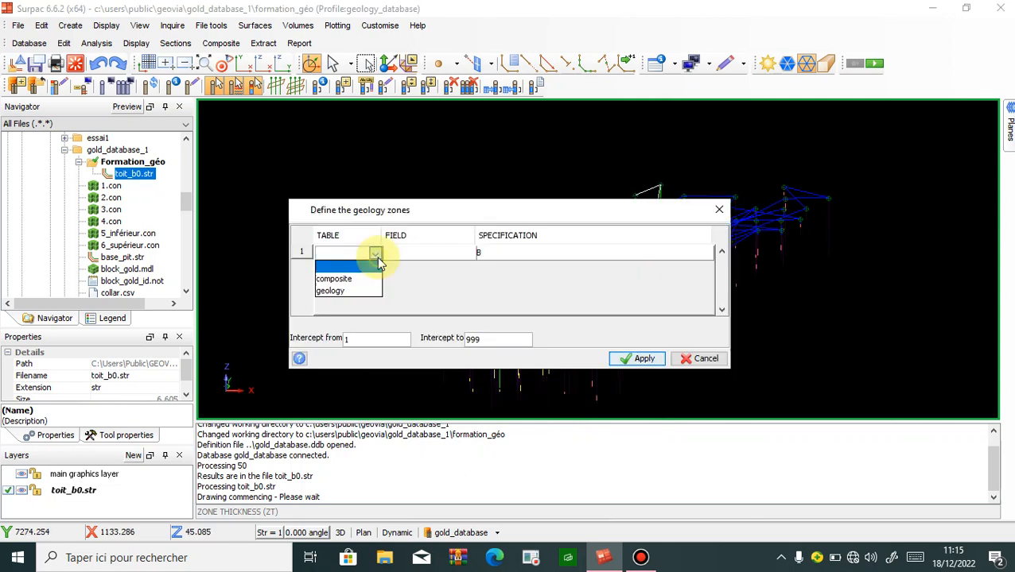
{"action": "left_click", "coordinate": [367, 291]}
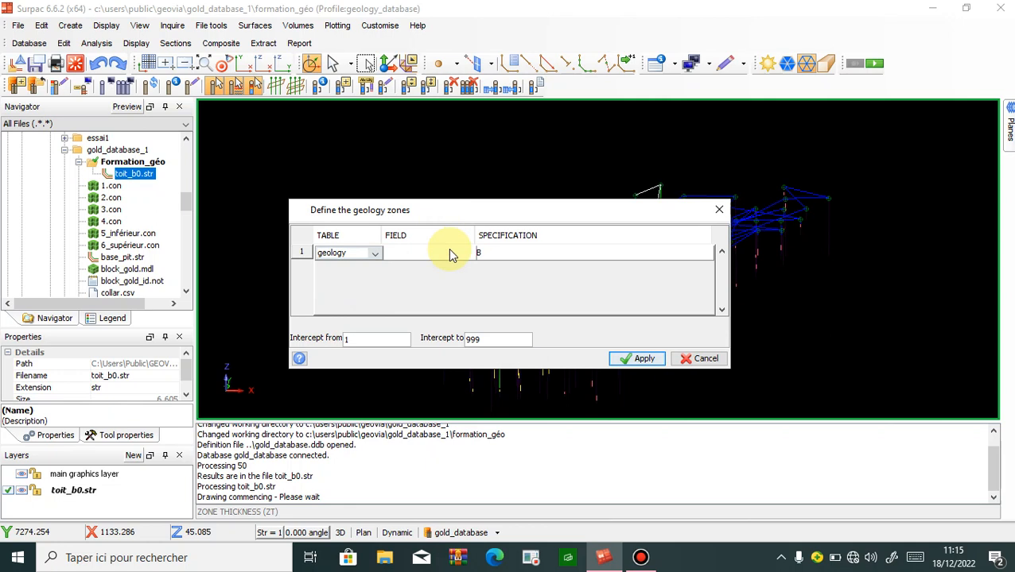
{"action": "left_click", "coordinate": [455, 253]}
{"action": "left_click", "coordinate": [428, 313]}
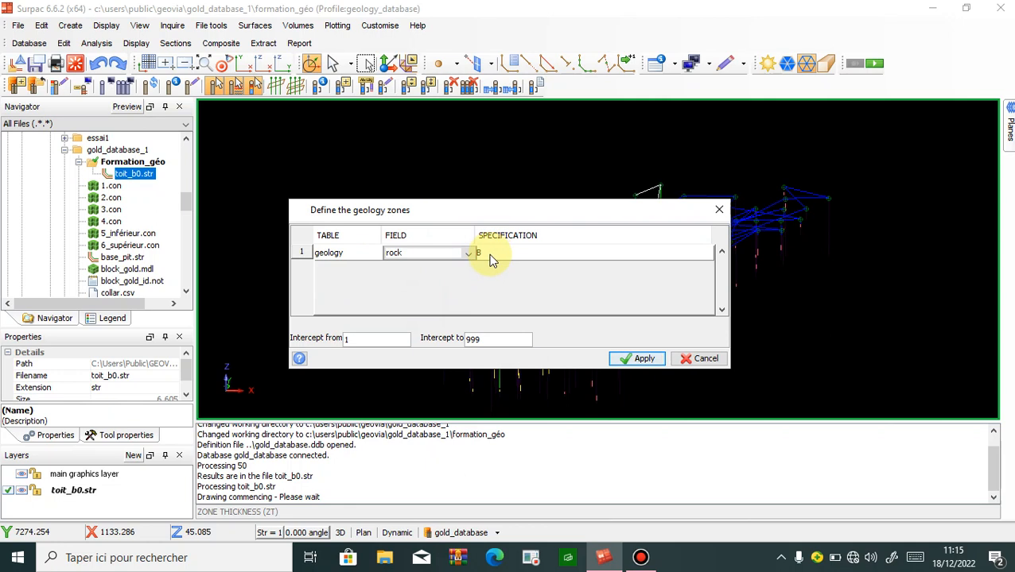
{"action": "left_click", "coordinate": [619, 359]}
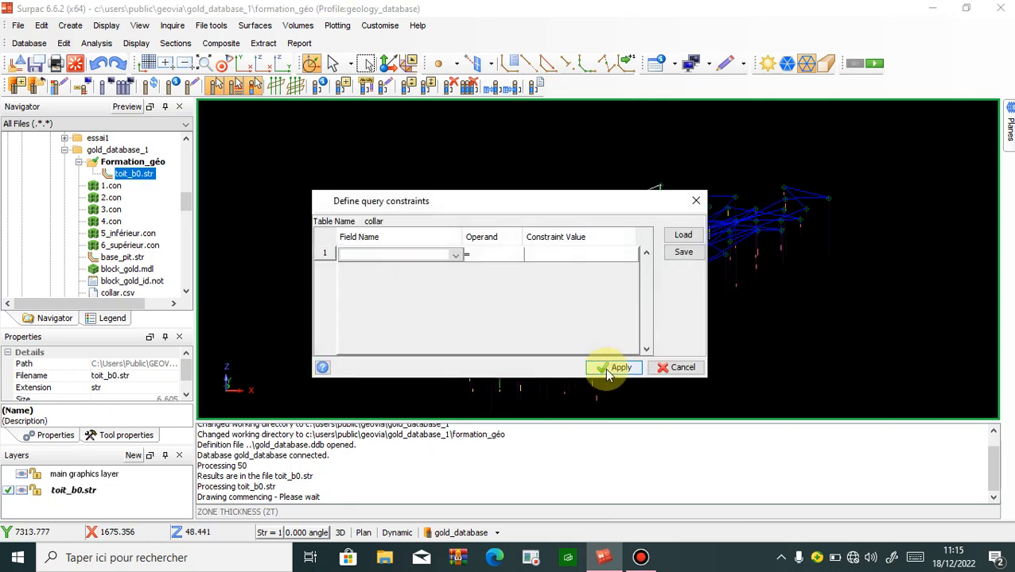
{"action": "left_click", "coordinate": [607, 367]}
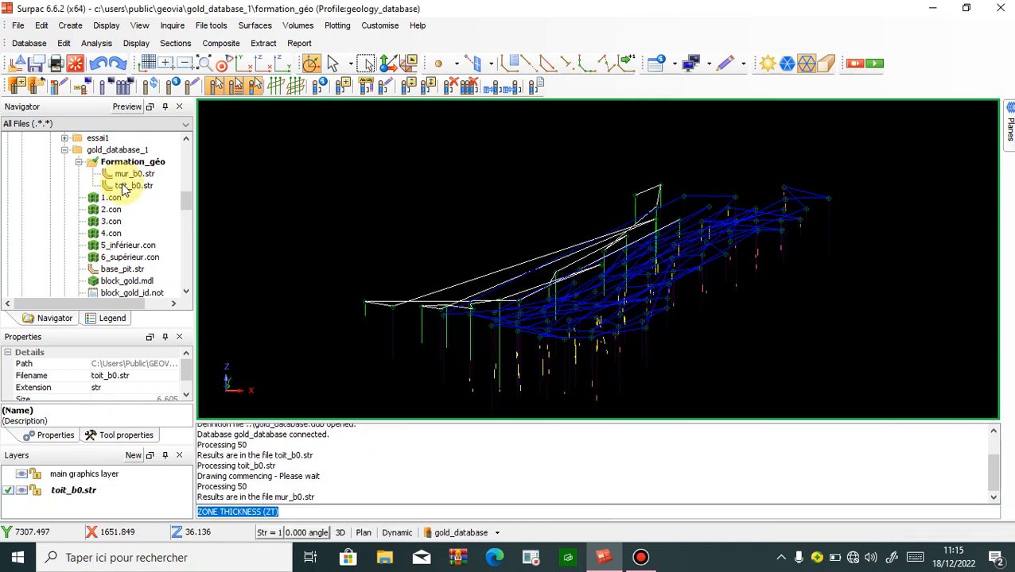
{"action": "left_click", "coordinate": [127, 176]}
{"action": "left_click_drag", "start_coordinate": [127, 181], "coordinate": [621, 286]}
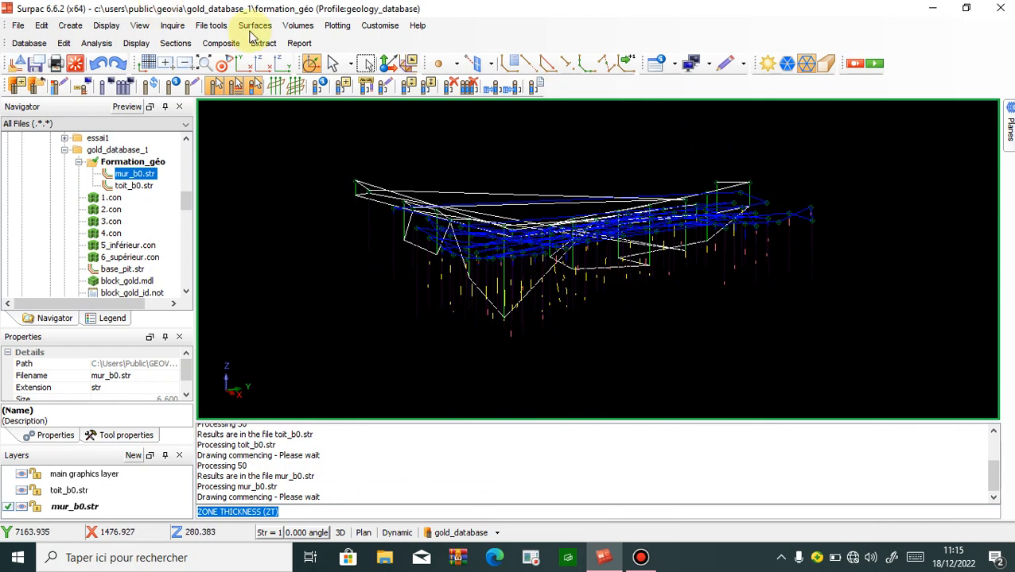
- Set up another multiple-zone thickness and depth extraction, naming string file and report toit_in and using the top co-ordinate position
{"action": "left_click", "coordinate": [262, 43]}
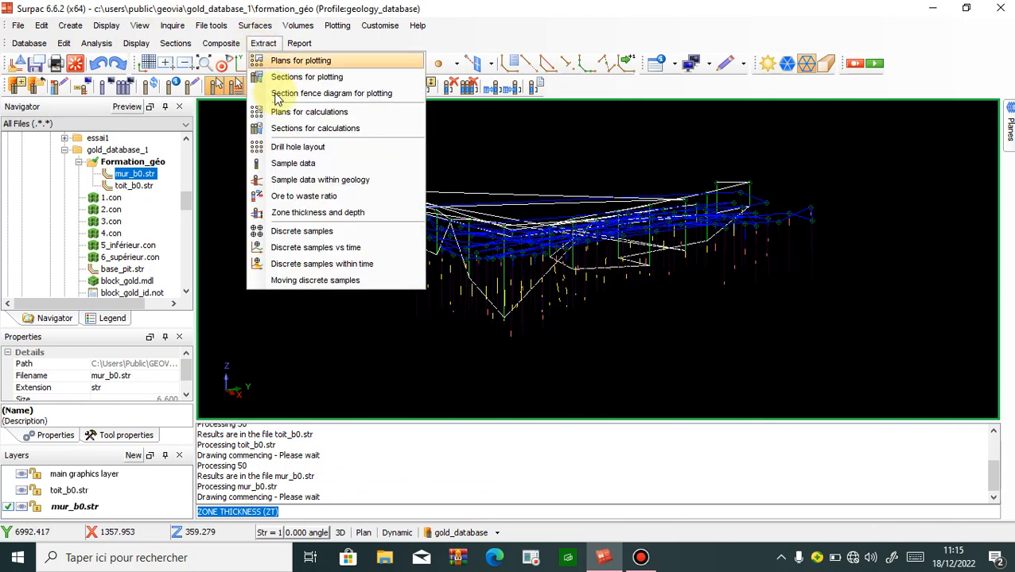
{"action": "left_click", "coordinate": [312, 213]}
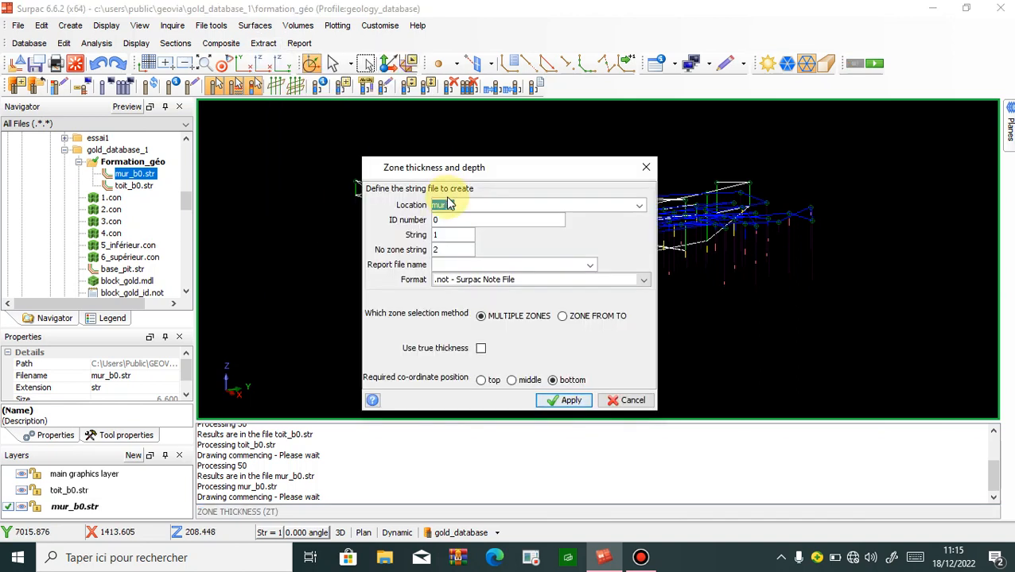
{"action": "type", "text": "toit_in"}
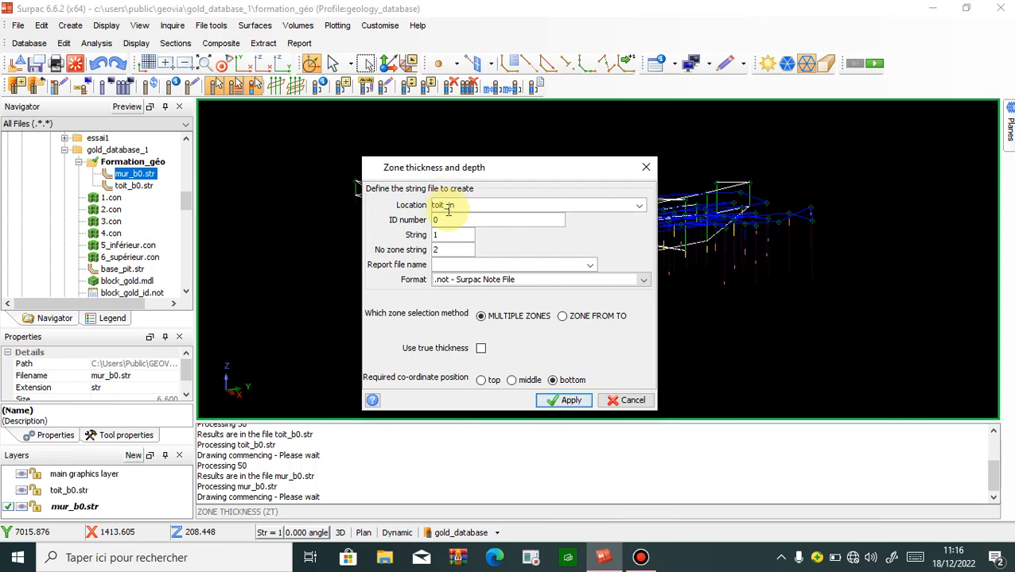
{"action": "key", "text": "BackSpace"}
{"action": "key", "text": "BackSpace"}
{"action": "key", "text": "BackSpace"}
{"action": "double_click", "coordinate": [446, 204]}
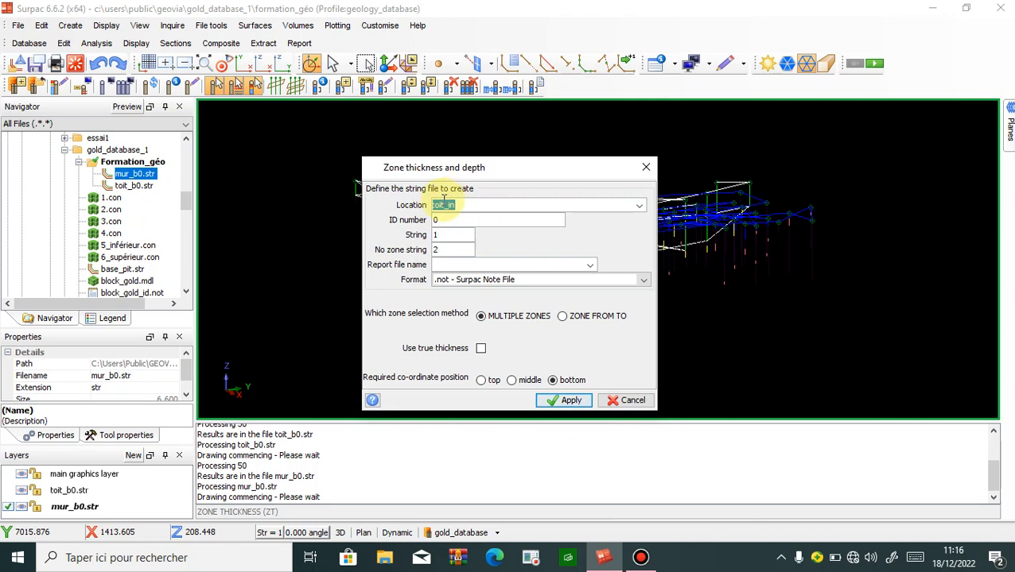
{"action": "right_click", "coordinate": [443, 199]}
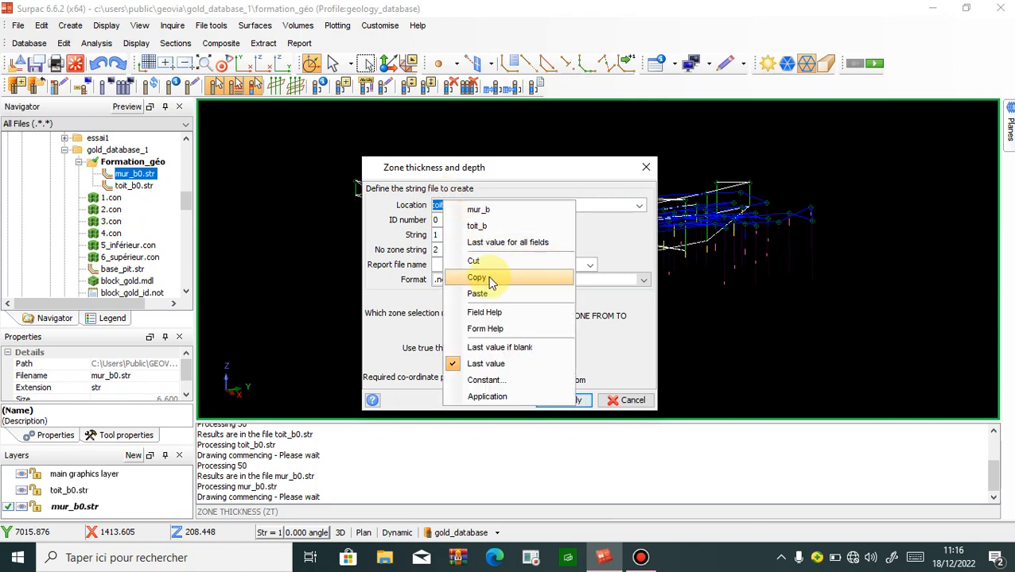
{"action": "left_click", "coordinate": [464, 278]}
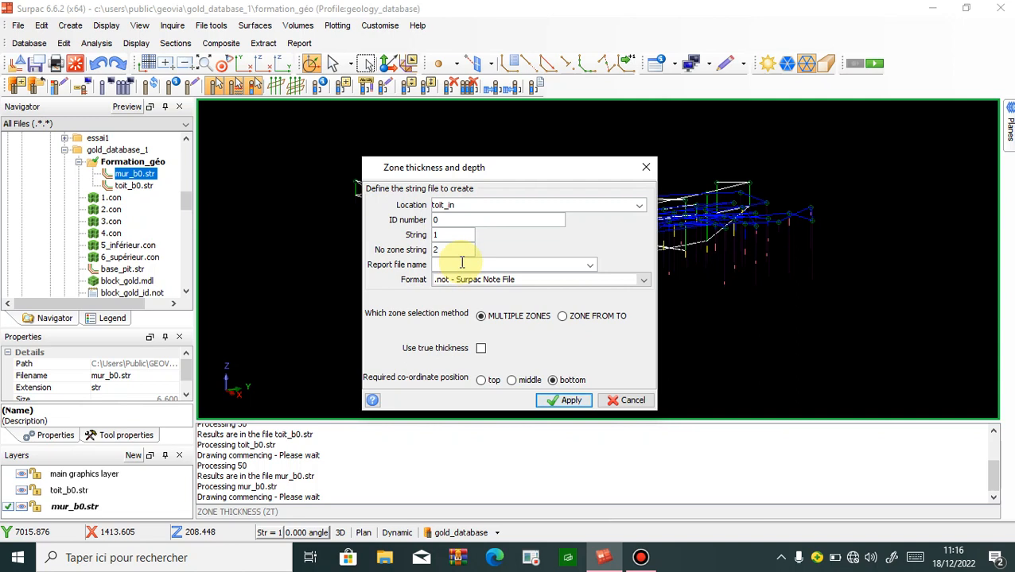
{"action": "right_click", "coordinate": [461, 263]}
{"action": "left_click", "coordinate": [507, 323]}
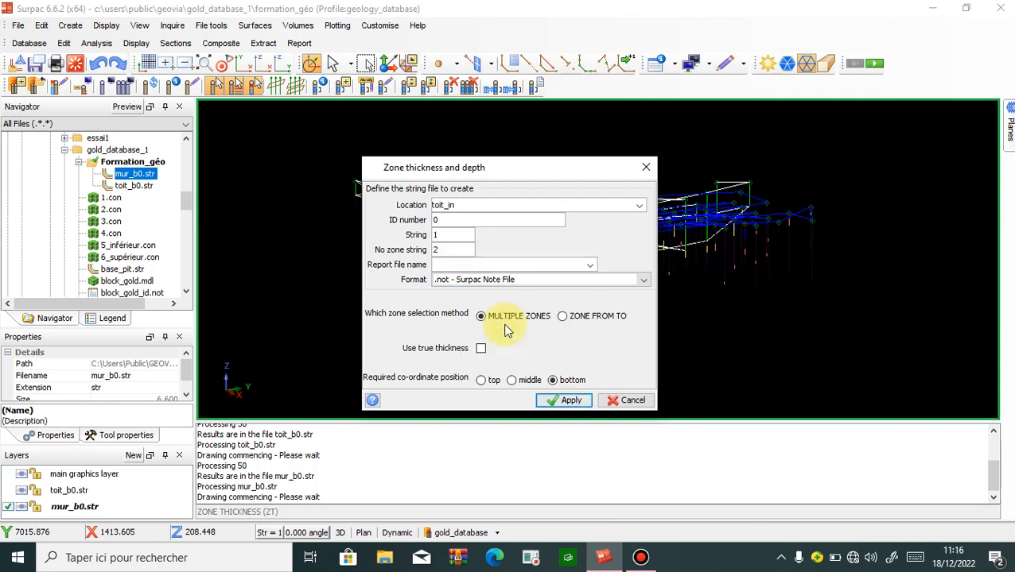
{"action": "left_click", "coordinate": [481, 382]}
{"action": "left_click", "coordinate": [569, 400]}
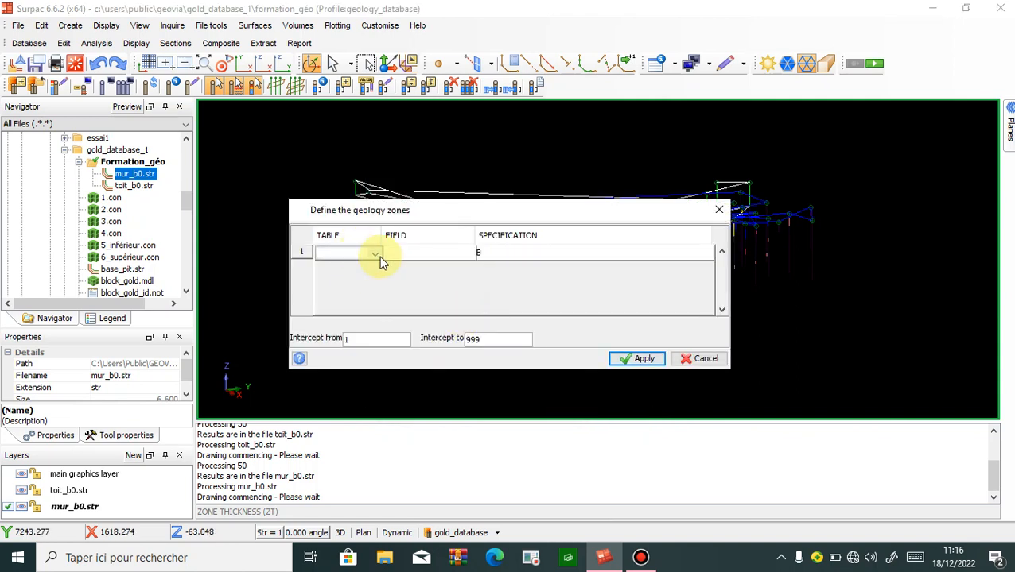
- Define the zone as code IN in the geology table's rock field and run the extraction without collar query constraints
{"action": "left_click", "coordinate": [375, 254]}
{"action": "left_click", "coordinate": [350, 291]}
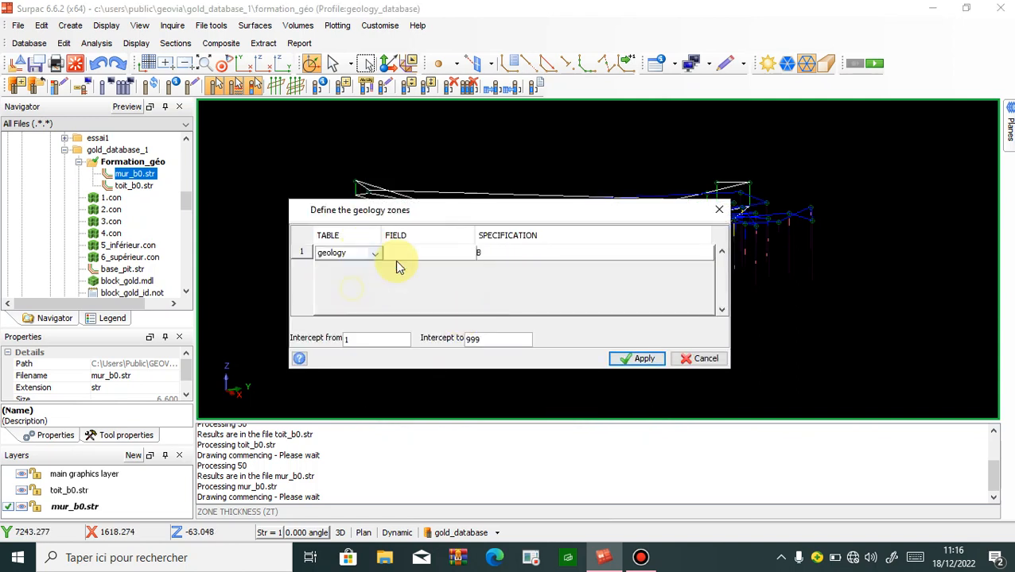
{"action": "left_click", "coordinate": [438, 254]}
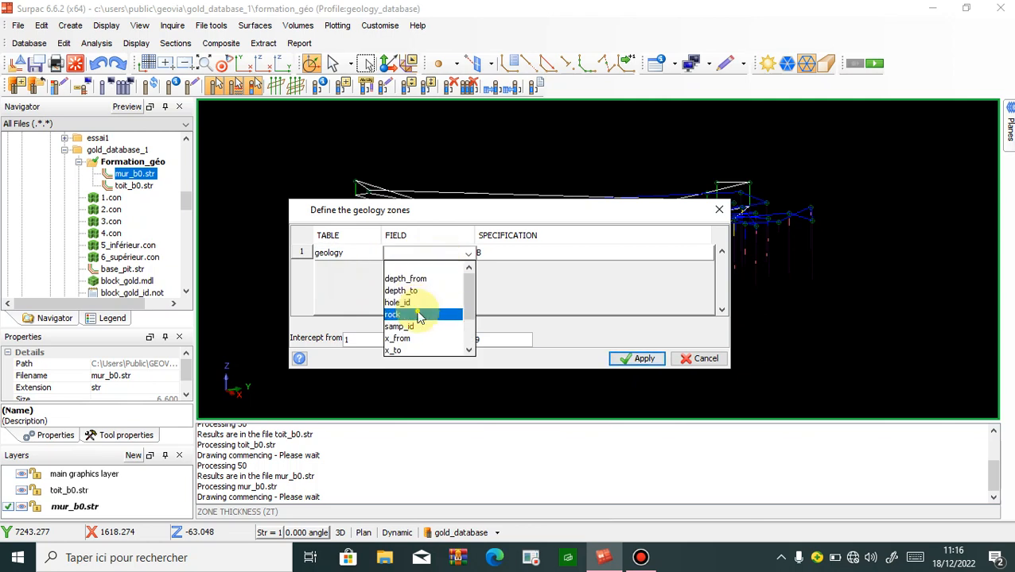
{"action": "left_click", "coordinate": [414, 315]}
{"action": "left_click", "coordinate": [491, 253]}
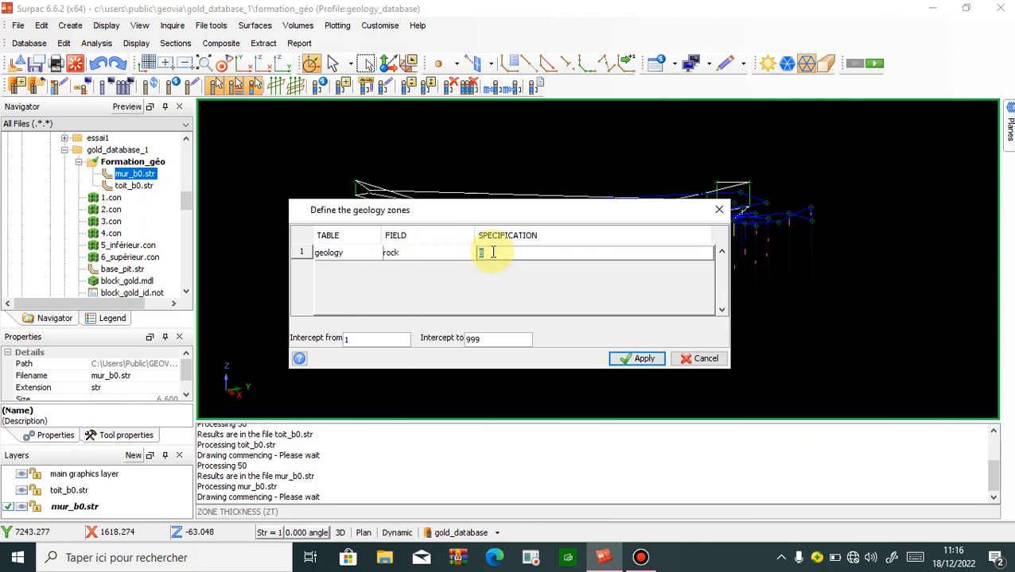
{"action": "type", "text": "IN"}
{"action": "left_click", "coordinate": [616, 360]}
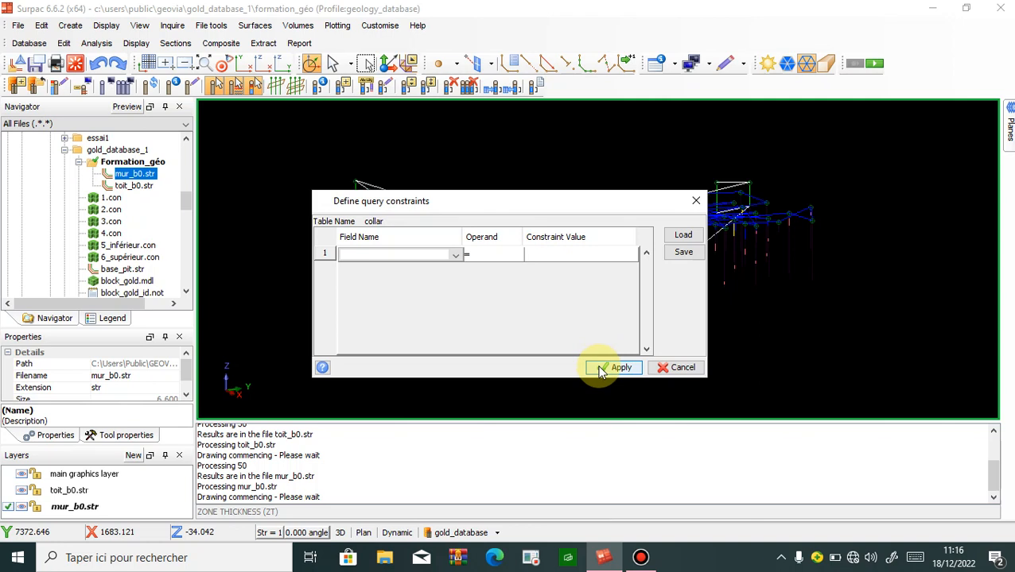
{"action": "left_click", "coordinate": [602, 370]}
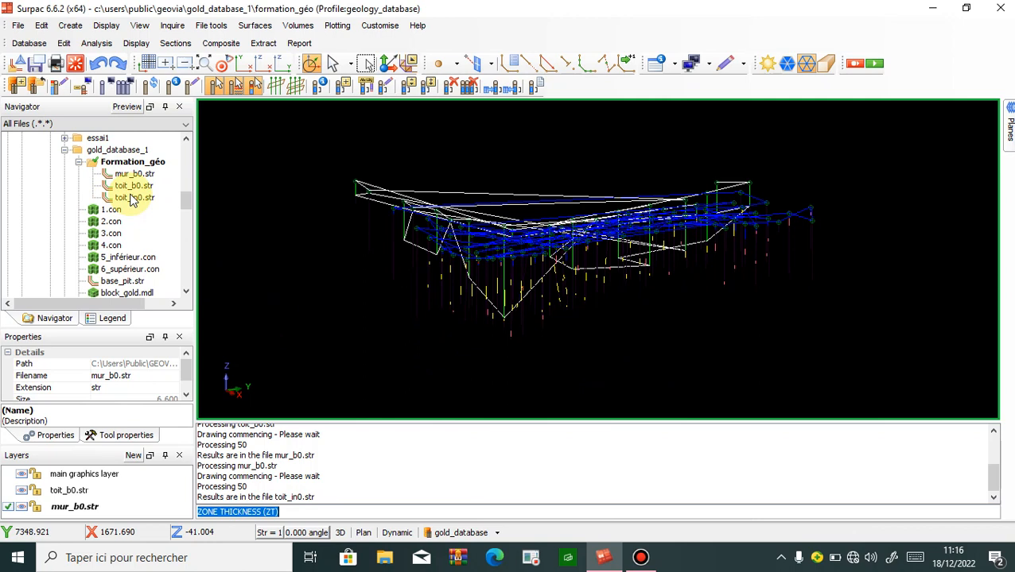
- Load the toit_in0.str string file from the Formation_géo folder and view it in 3D with the other contacts
{"action": "left_click", "coordinate": [135, 198]}
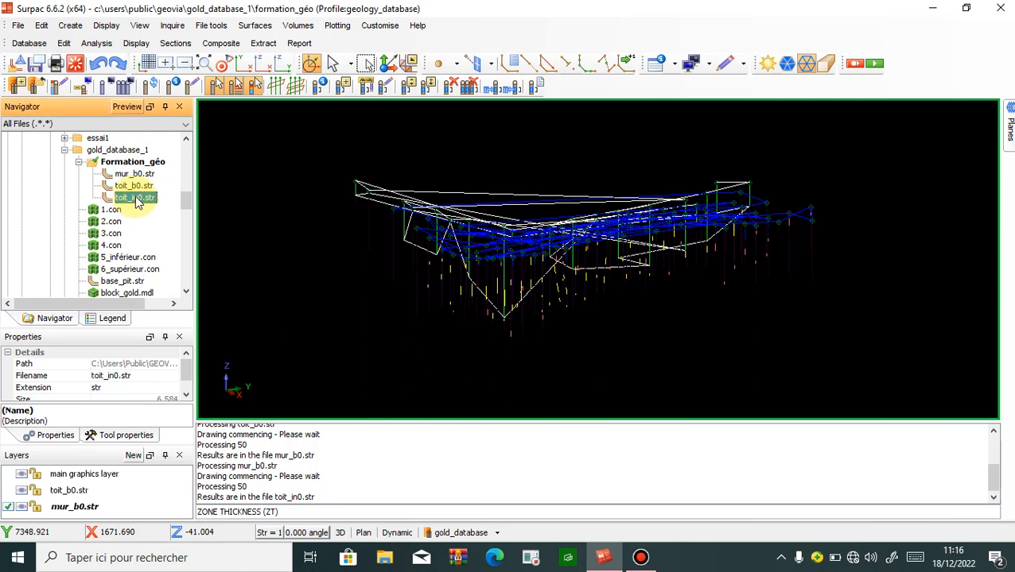
{"action": "double_click", "coordinate": [137, 200]}
{"action": "left_click_drag", "start_coordinate": [613, 257], "coordinate": [607, 226]}
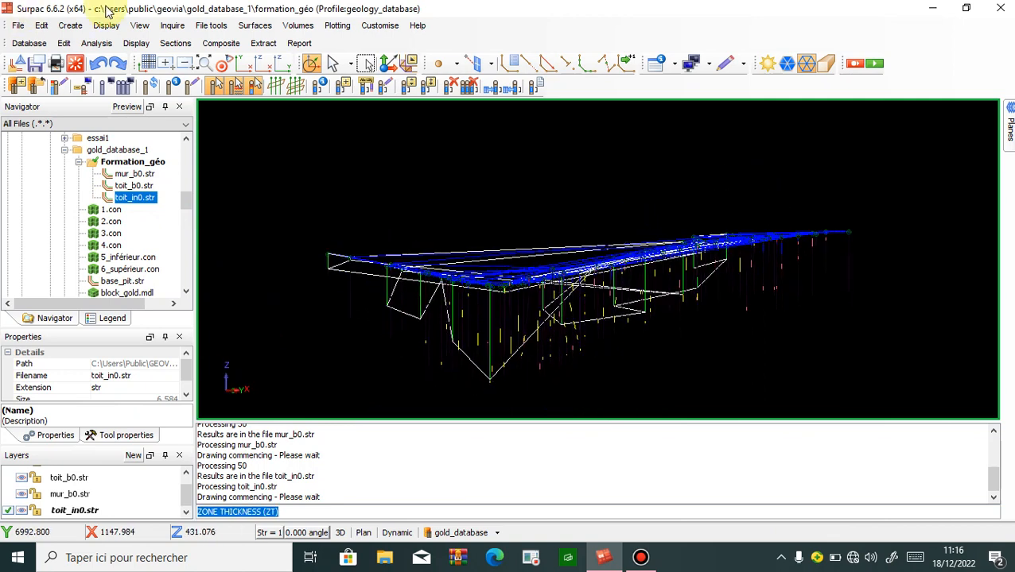
- Set up another multiple-zone thickness and depth extraction, naming string file and report mur_in and using the bottom co-ordinate position
{"action": "left_click", "coordinate": [265, 44]}
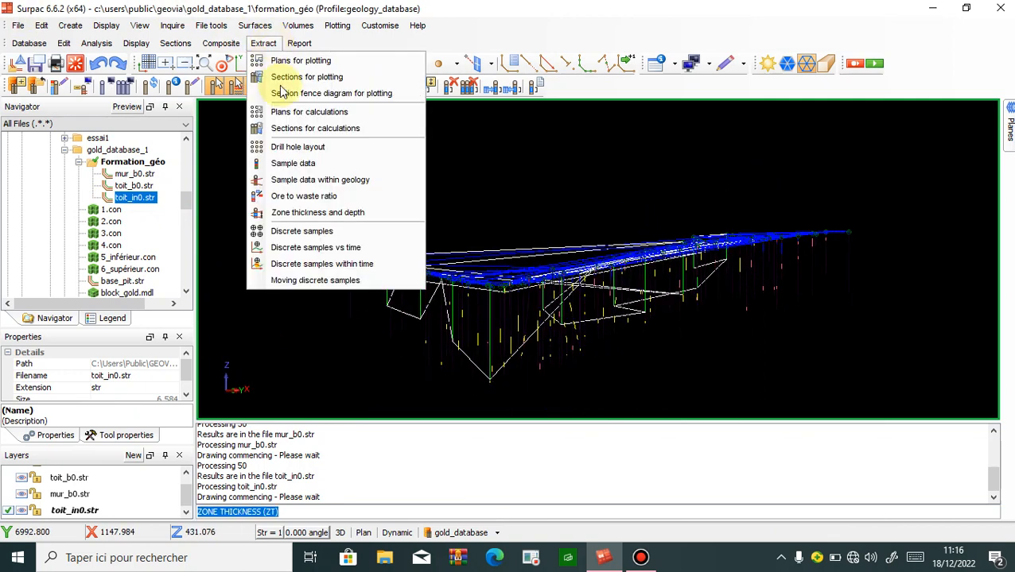
{"action": "left_click", "coordinate": [314, 213]}
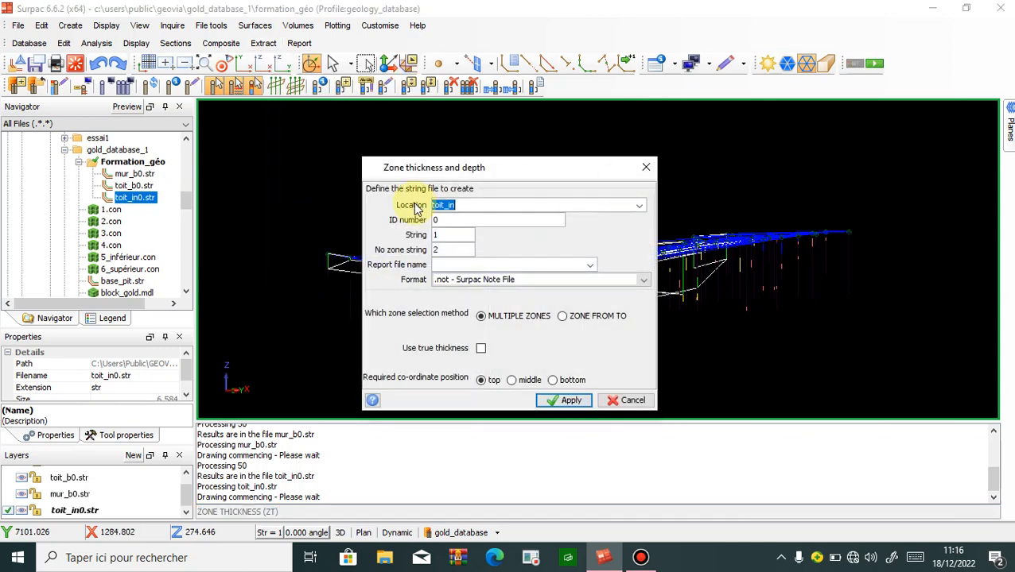
{"action": "type", "text": "mur"}
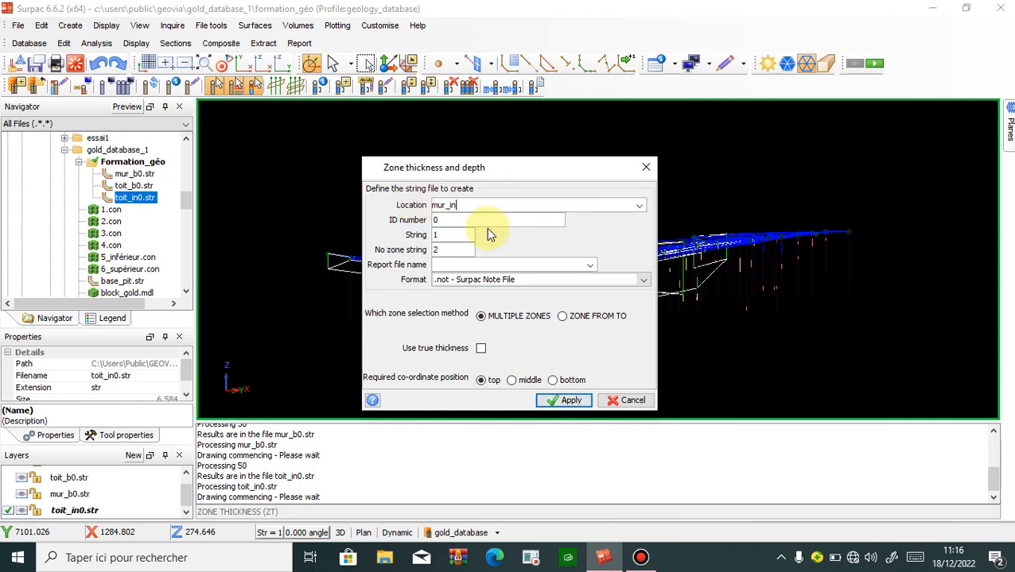
{"action": "left_click_drag", "start_coordinate": [488, 209], "coordinate": [437, 206]}
{"action": "double_click", "coordinate": [437, 206]}
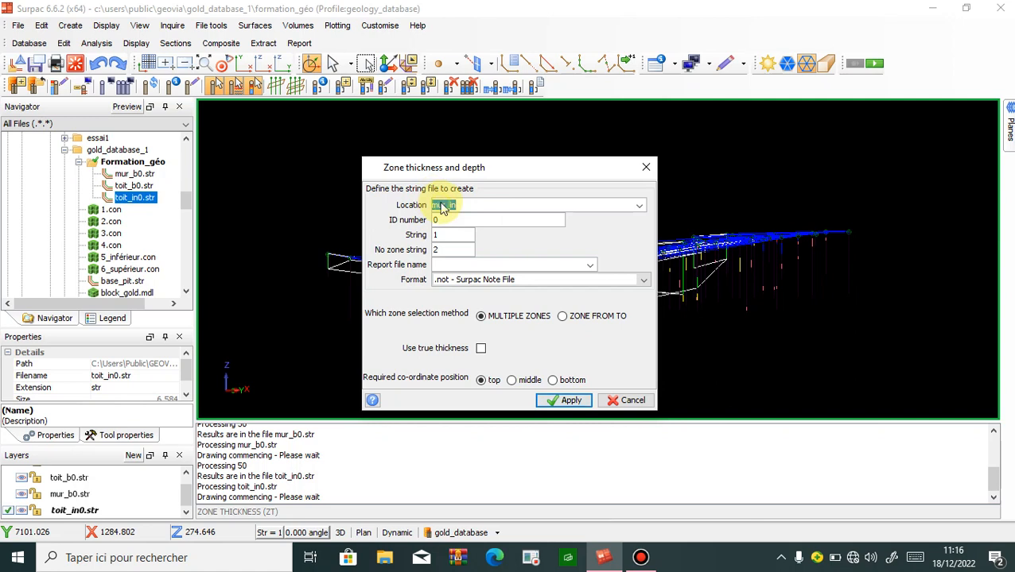
{"action": "right_click", "coordinate": [441, 205]}
{"action": "left_click", "coordinate": [493, 297]}
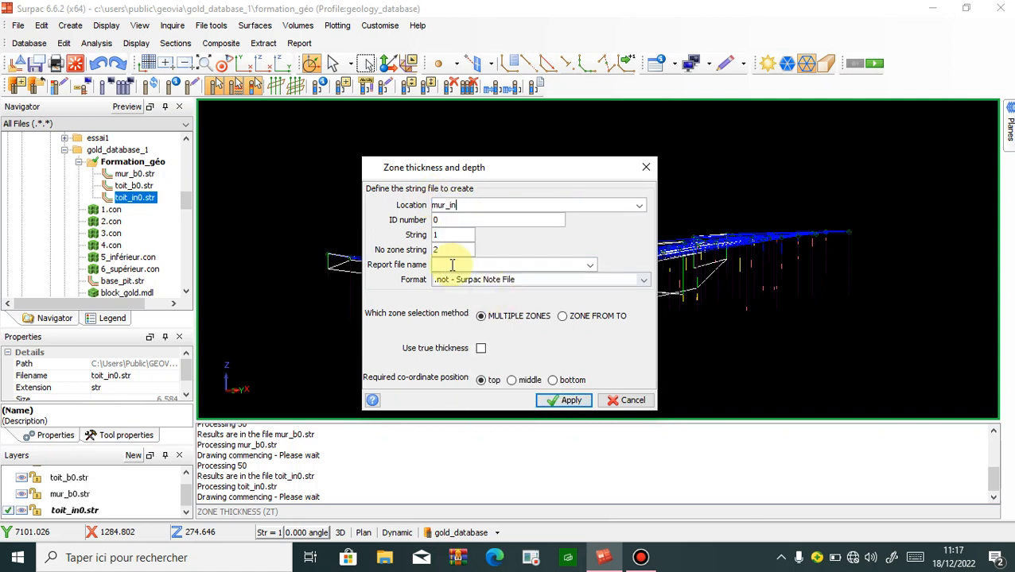
{"action": "right_click", "coordinate": [450, 266]}
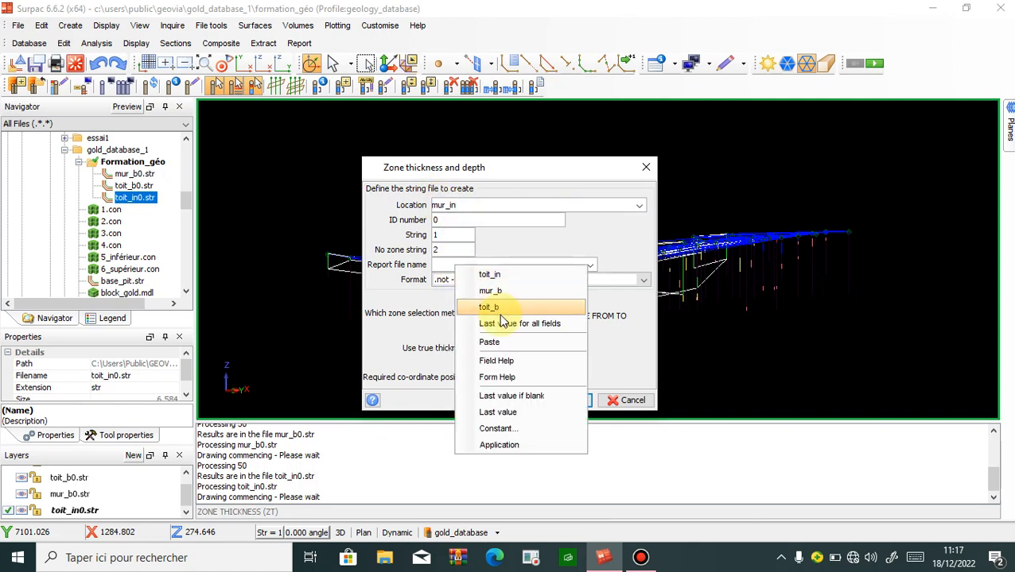
{"action": "left_click", "coordinate": [490, 343]}
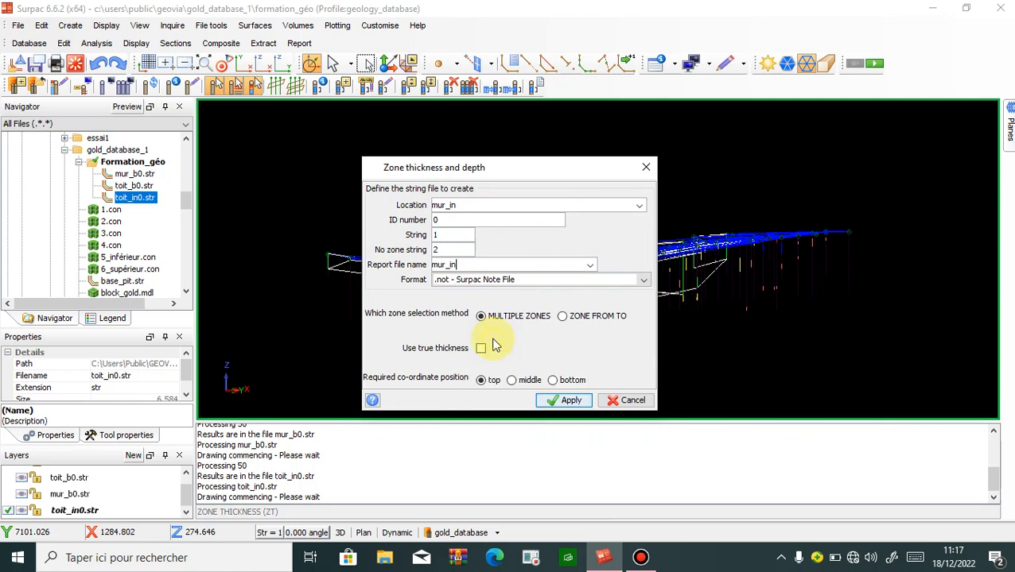
{"action": "left_click", "coordinate": [554, 400]}
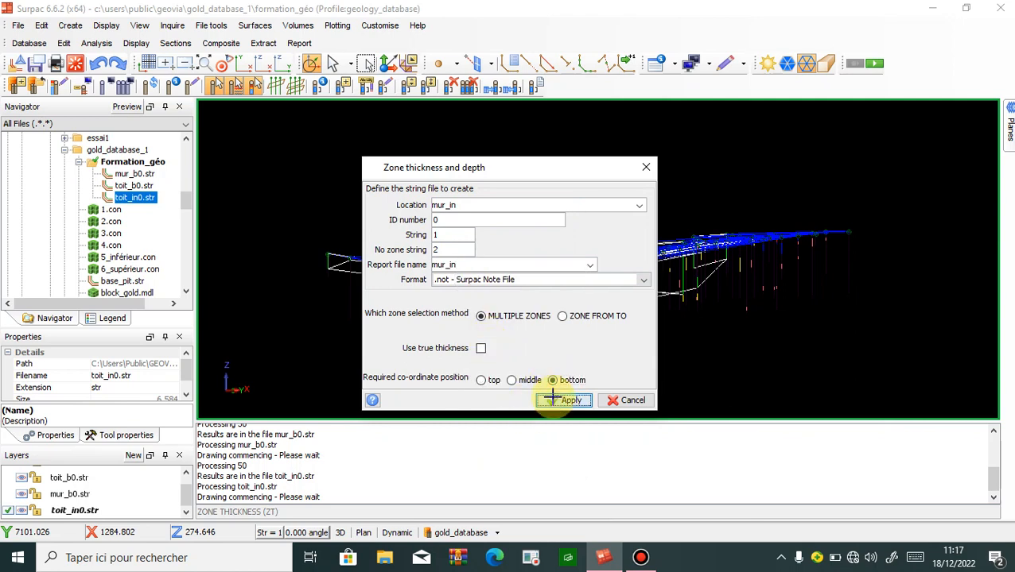
- Run the extraction for code IN in the geology table's rock field without collar constraints, and load the resulting mur_in0.str in the view
{"action": "left_click", "coordinate": [377, 256]}
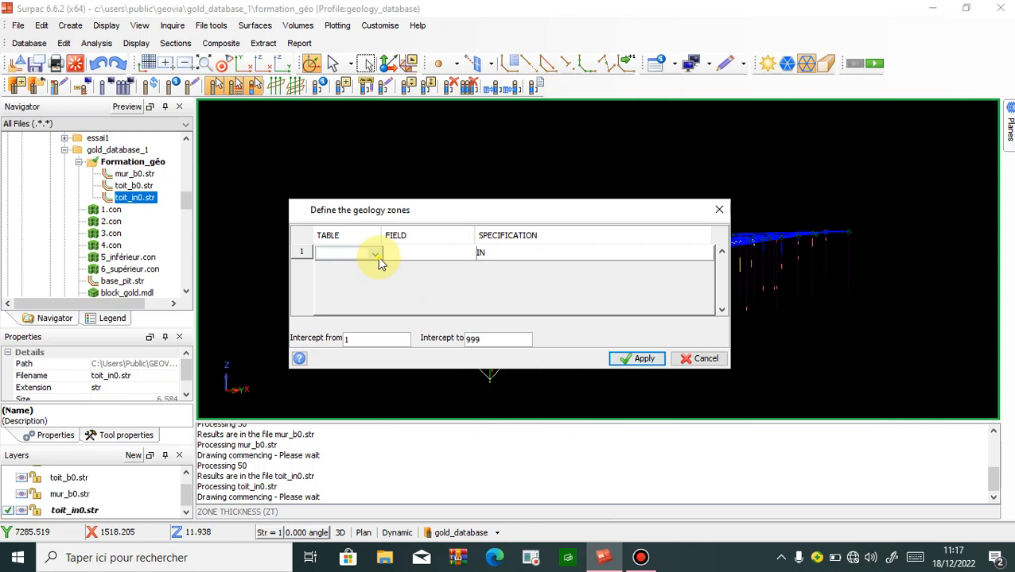
{"action": "left_click", "coordinate": [347, 293]}
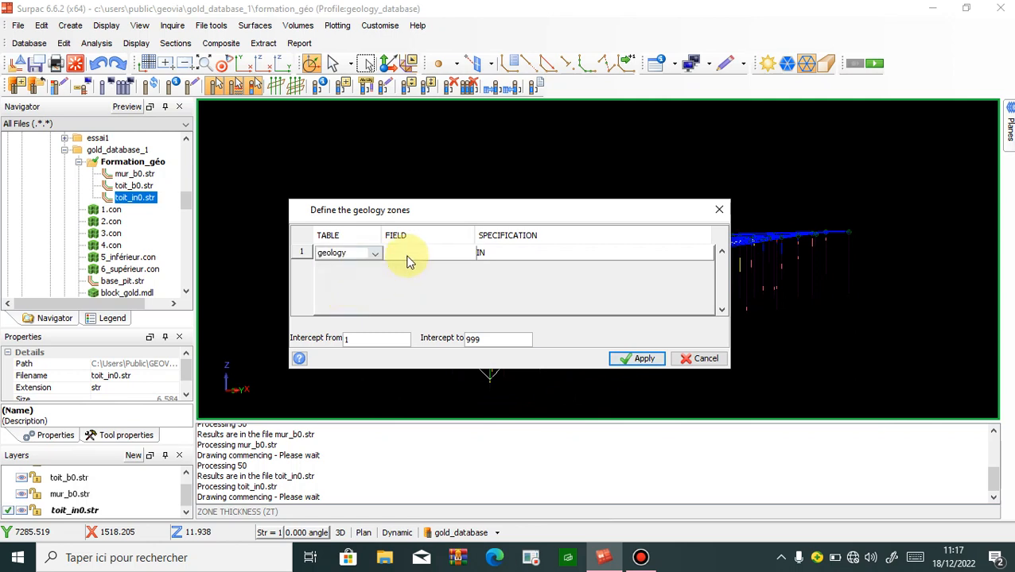
{"action": "left_click", "coordinate": [408, 254]}
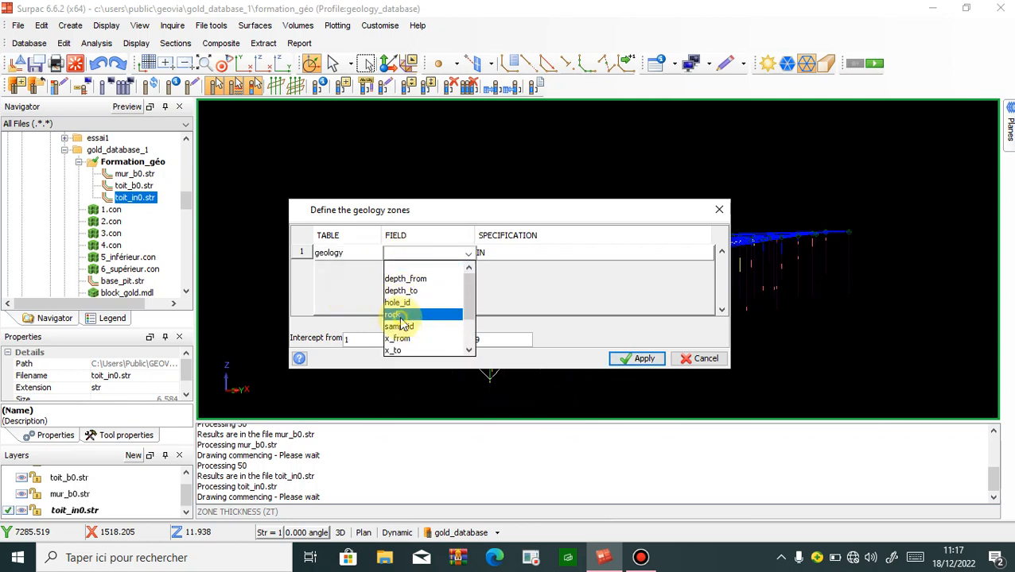
{"action": "left_click", "coordinate": [402, 315]}
{"action": "left_click", "coordinate": [640, 359]}
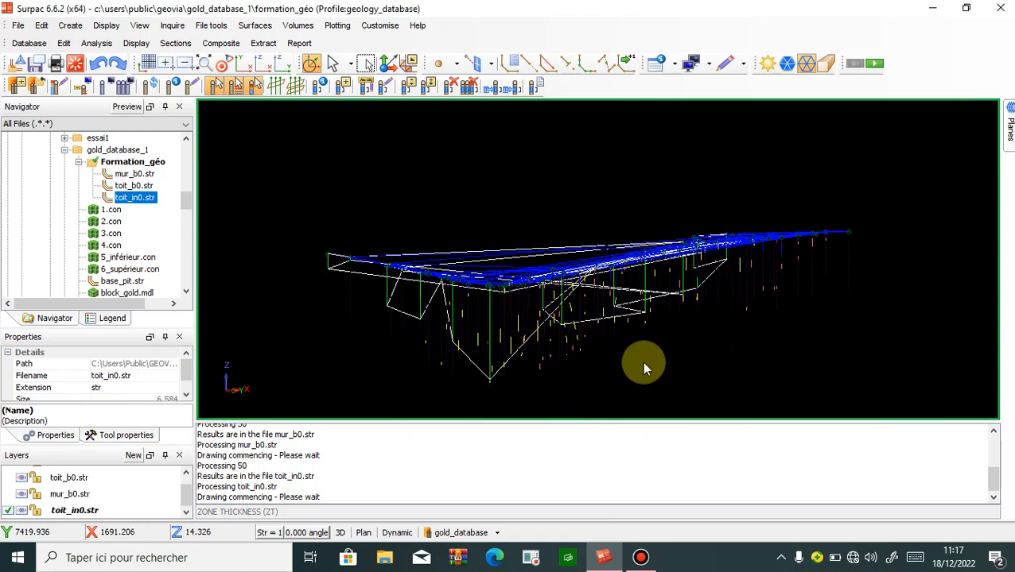
{"action": "left_click", "coordinate": [610, 368]}
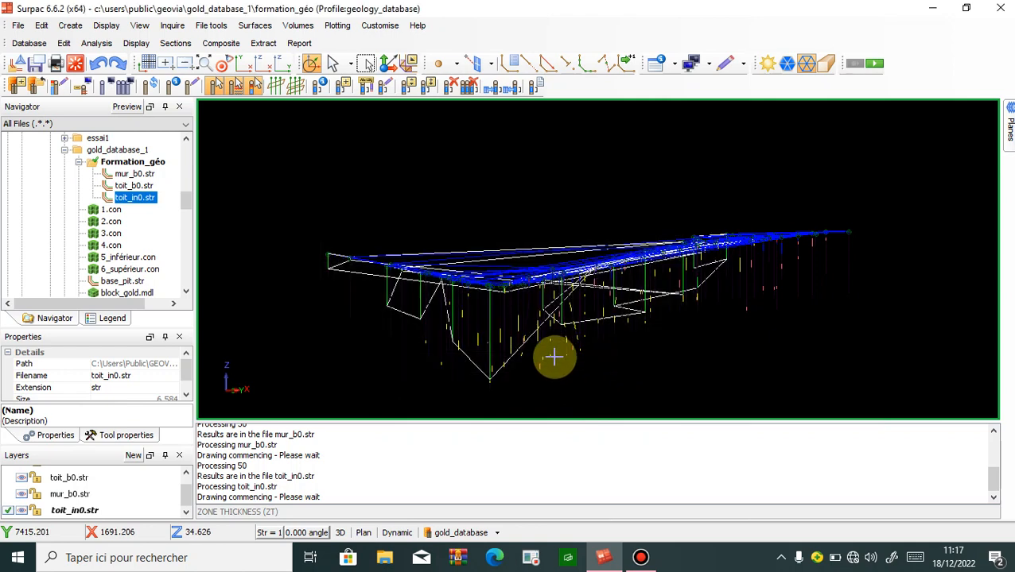
{"action": "left_click", "coordinate": [142, 188]}
{"action": "double_click", "coordinate": [141, 191]}
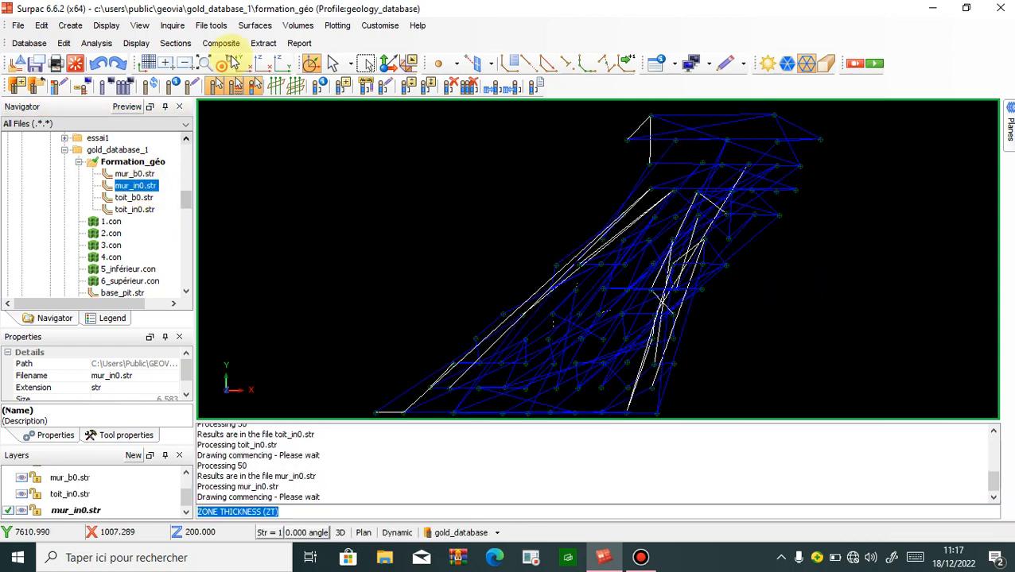
- Set up a multiple-zone thickness and depth extraction, naming string file and report toit_mu and using the top co-ordinate position
{"action": "left_click", "coordinate": [263, 45]}
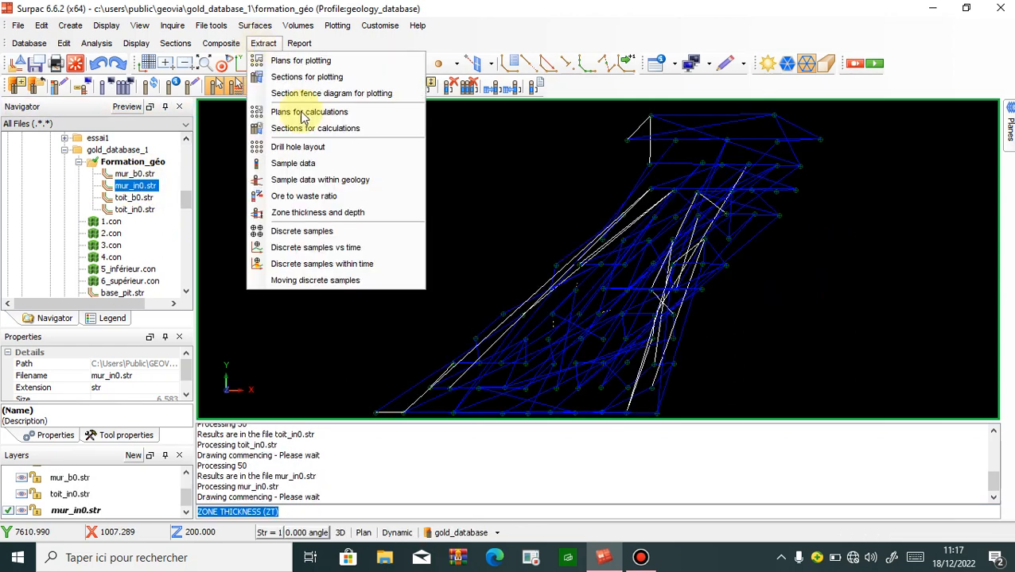
{"action": "left_click", "coordinate": [317, 209]}
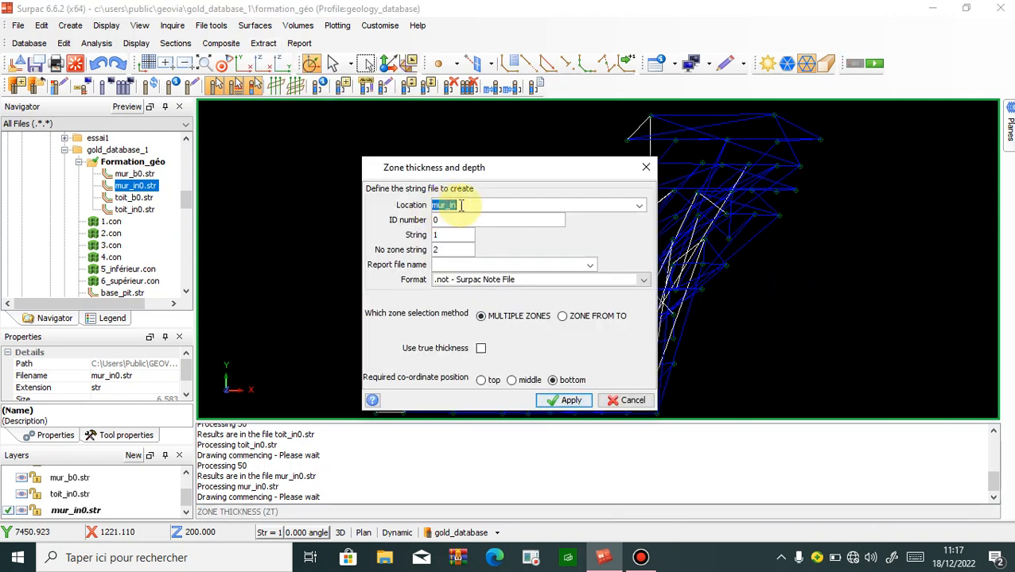
{"action": "type", "text": "toit_mu"}
{"action": "double_click", "coordinate": [445, 204]}
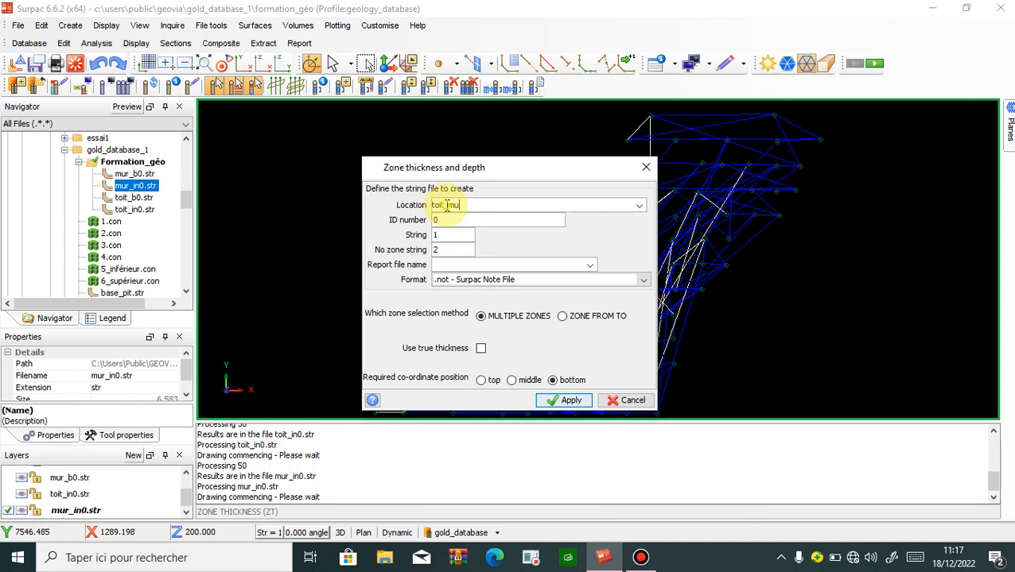
{"action": "right_click", "coordinate": [445, 205]}
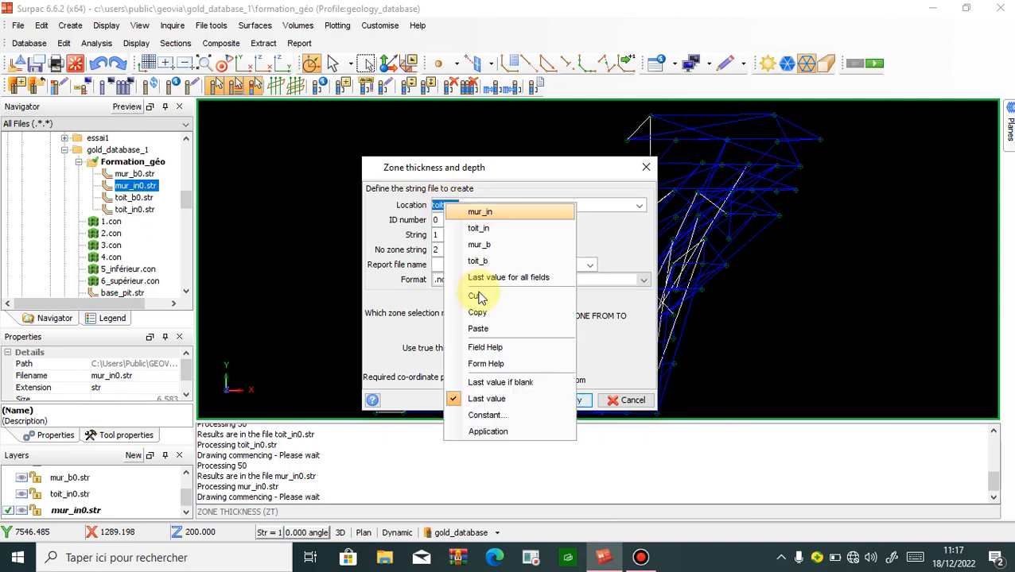
{"action": "left_click", "coordinate": [479, 315]}
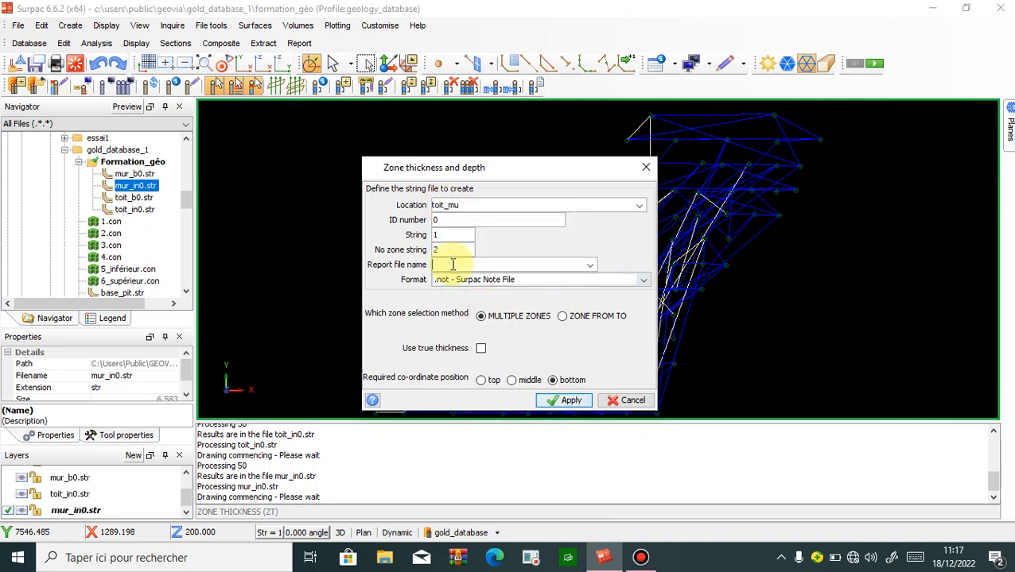
{"action": "right_click", "coordinate": [453, 265]}
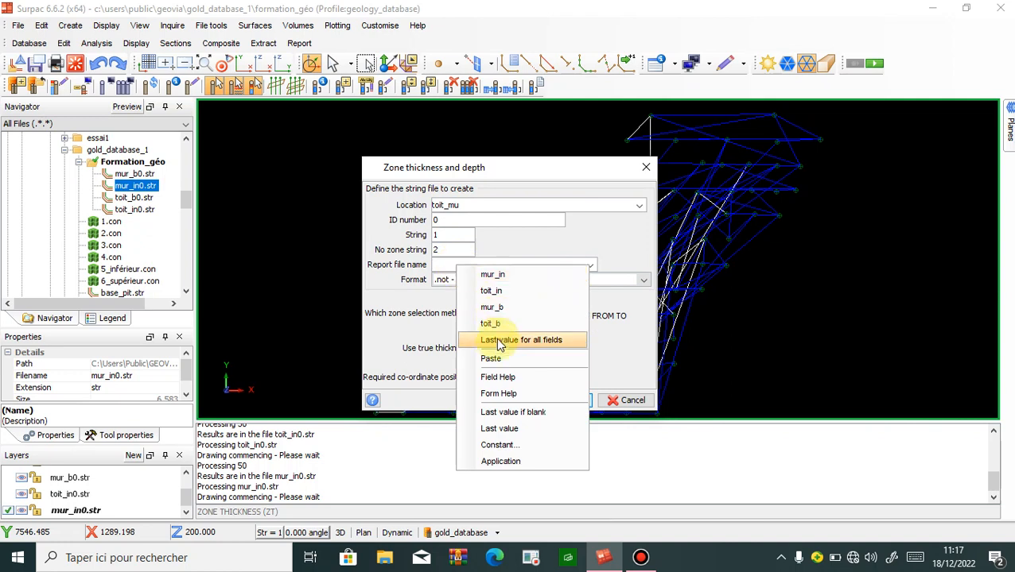
{"action": "left_click", "coordinate": [491, 359]}
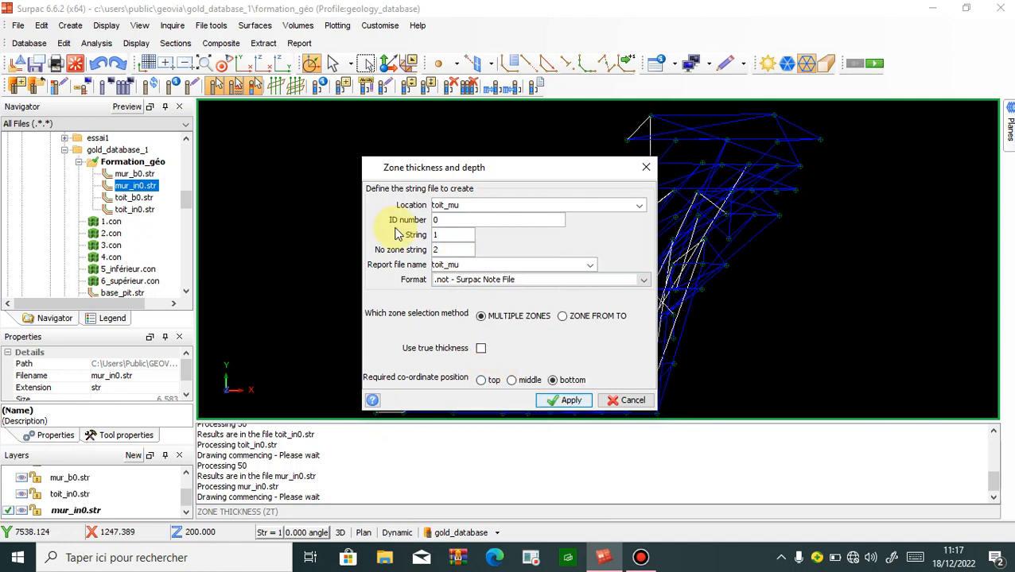
{"action": "left_click", "coordinate": [482, 380]}
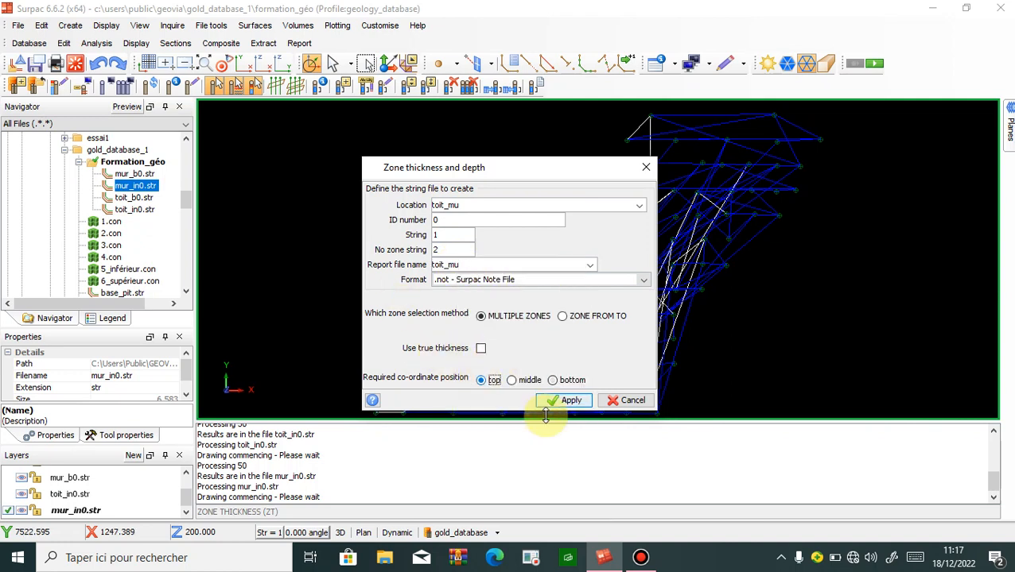
{"action": "left_click", "coordinate": [566, 401]}
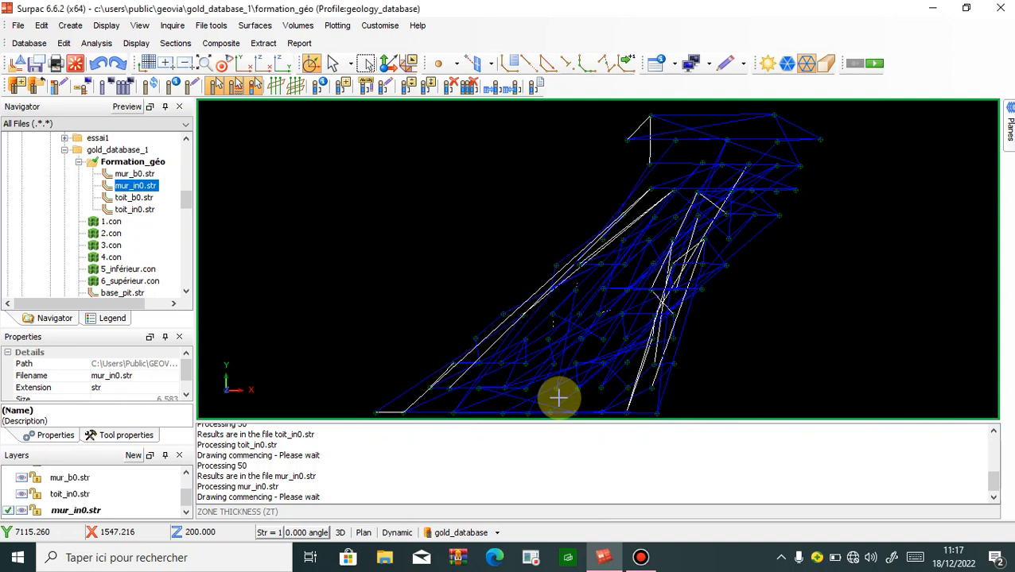
- Run the extraction for code MU in the geology table's rock field without collar constraints, and load the resulting toit_mu0.str in the view
{"action": "left_click", "coordinate": [375, 255]}
{"action": "left_click", "coordinate": [358, 291]}
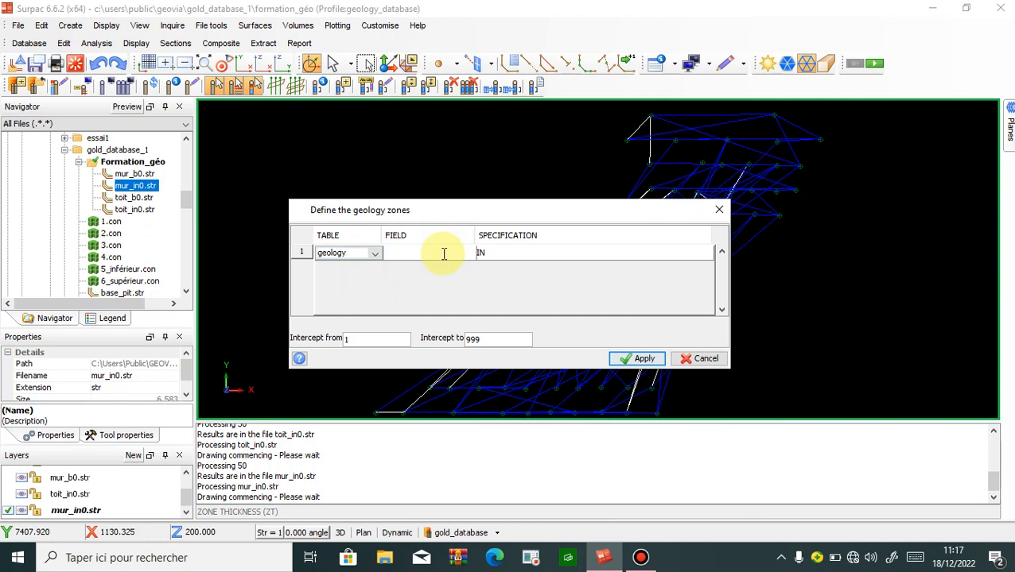
{"action": "left_click", "coordinate": [442, 255]}
{"action": "left_click", "coordinate": [415, 314]}
{"action": "left_click", "coordinate": [533, 251]}
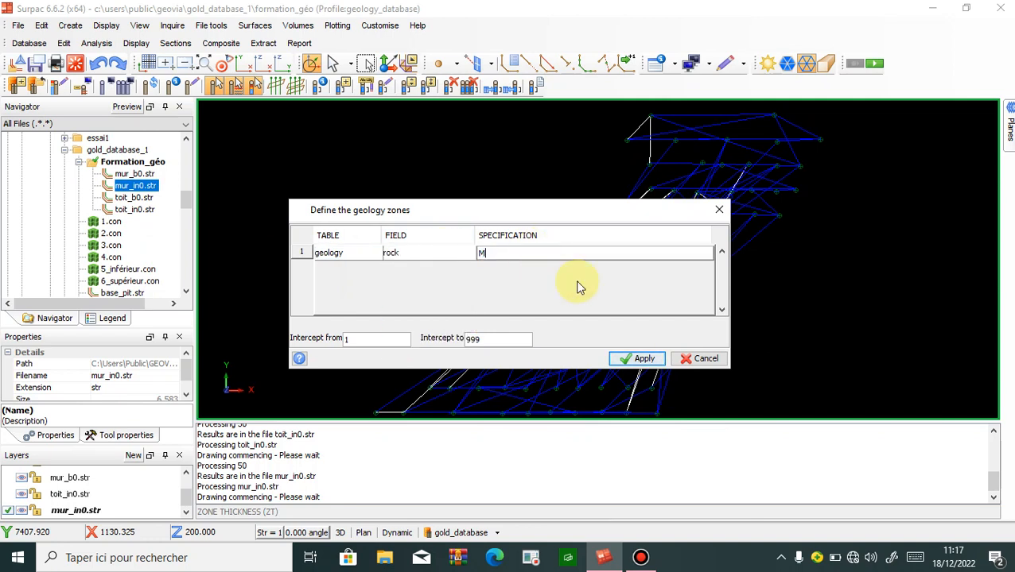
{"action": "left_click", "coordinate": [641, 359]}
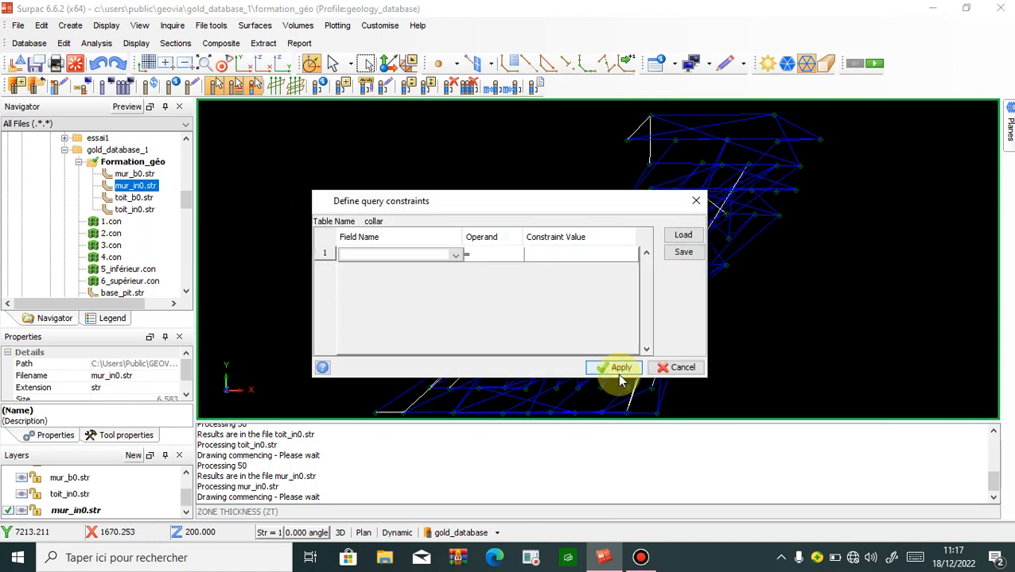
{"action": "left_click", "coordinate": [618, 369]}
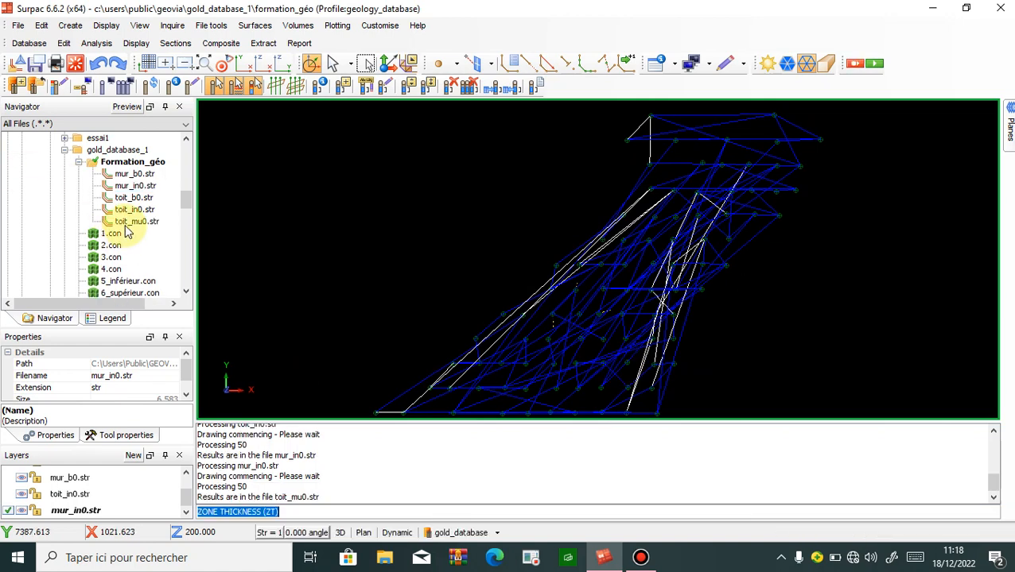
{"action": "left_click", "coordinate": [125, 224]}
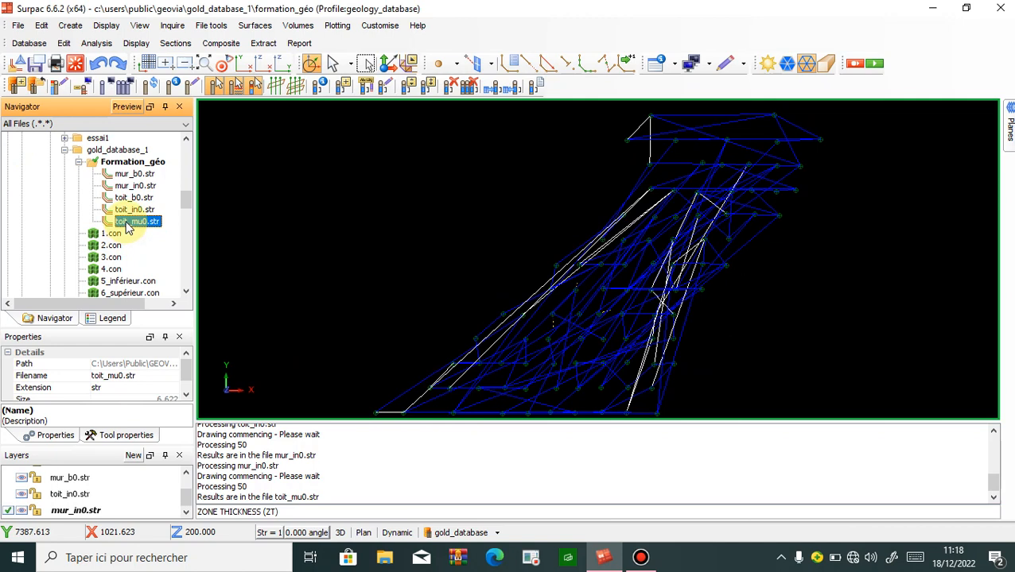
{"action": "double_click", "coordinate": [128, 221]}
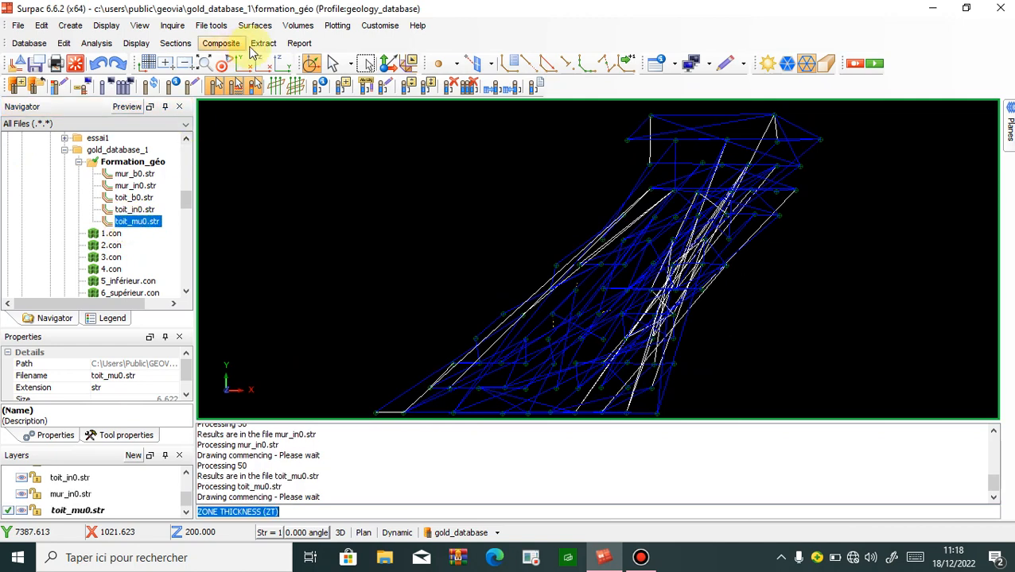
- Set up a multiple-zone thickness and depth extraction, naming string file and report mur_mu and using the bottom co-ordinate position
{"action": "left_click", "coordinate": [263, 44]}
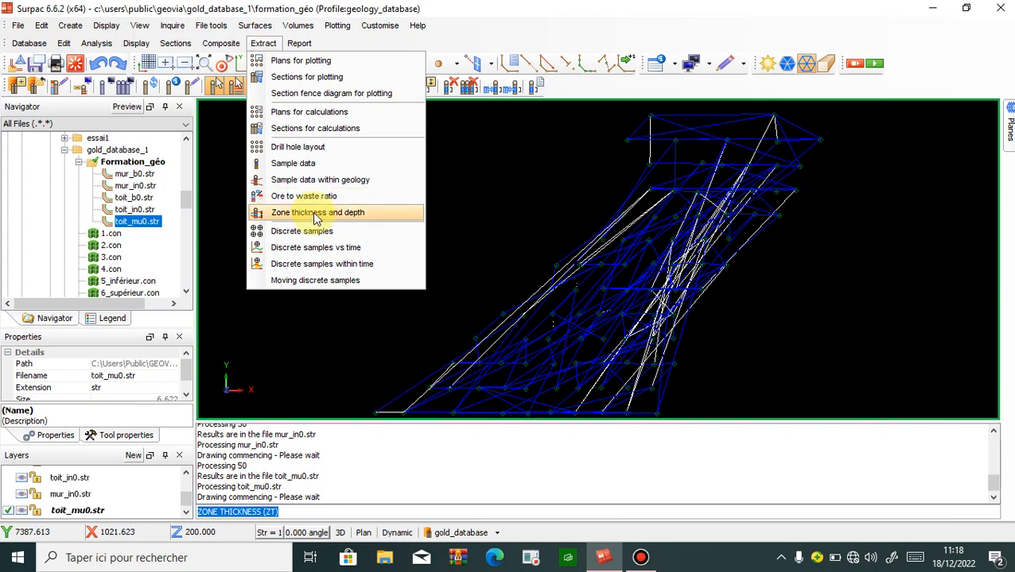
{"action": "left_click", "coordinate": [314, 212]}
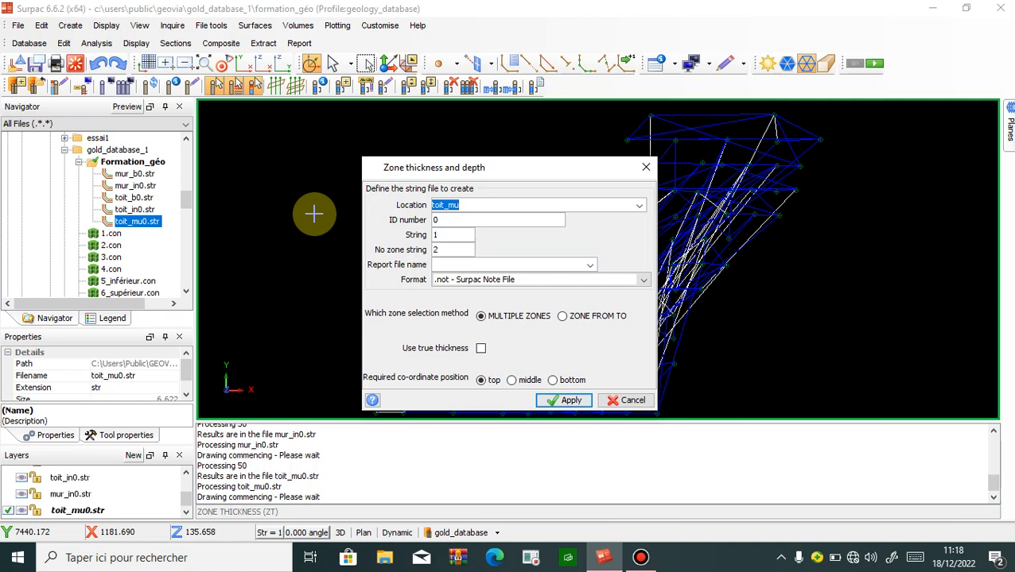
{"action": "type", "text": "mur_mu"}
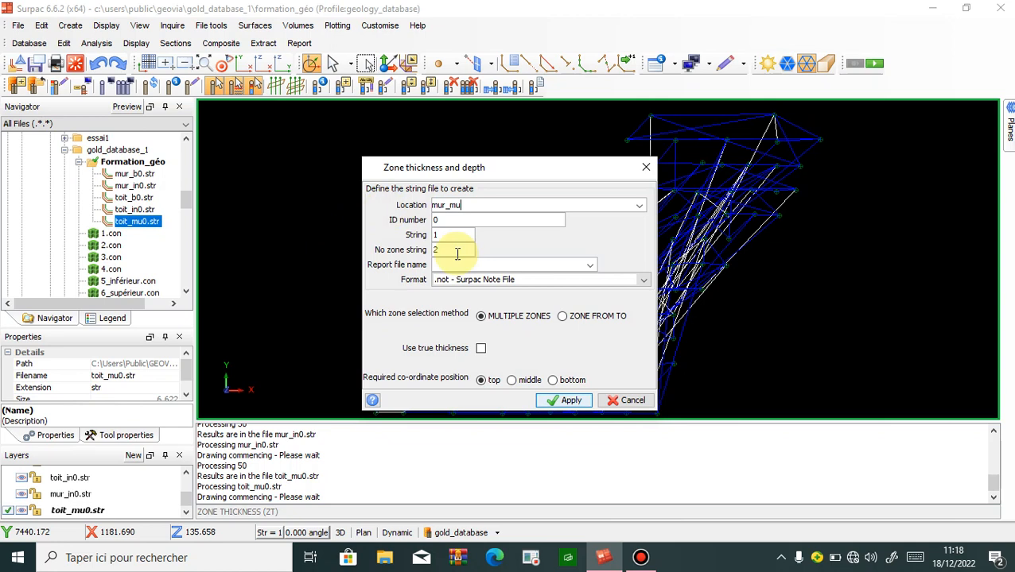
{"action": "double_click", "coordinate": [454, 206]}
{"action": "right_click", "coordinate": [456, 210]}
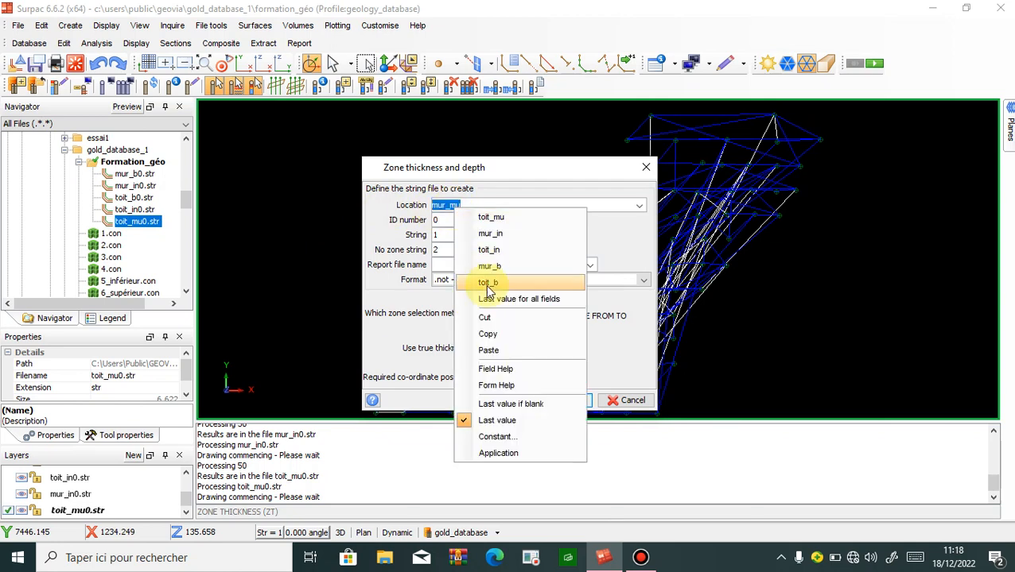
{"action": "left_click", "coordinate": [493, 335]}
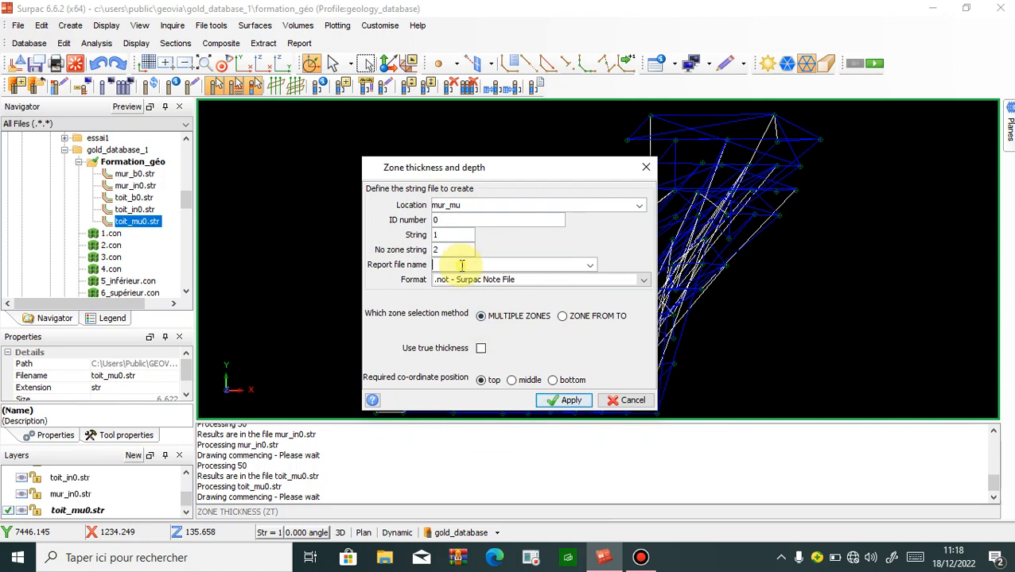
{"action": "right_click", "coordinate": [461, 265]}
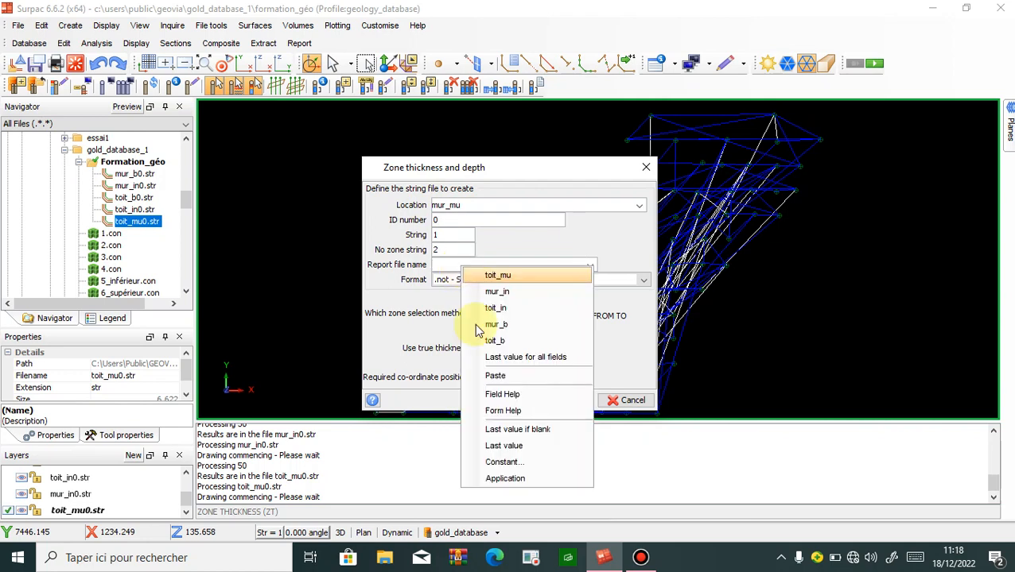
{"action": "left_click", "coordinate": [496, 377]}
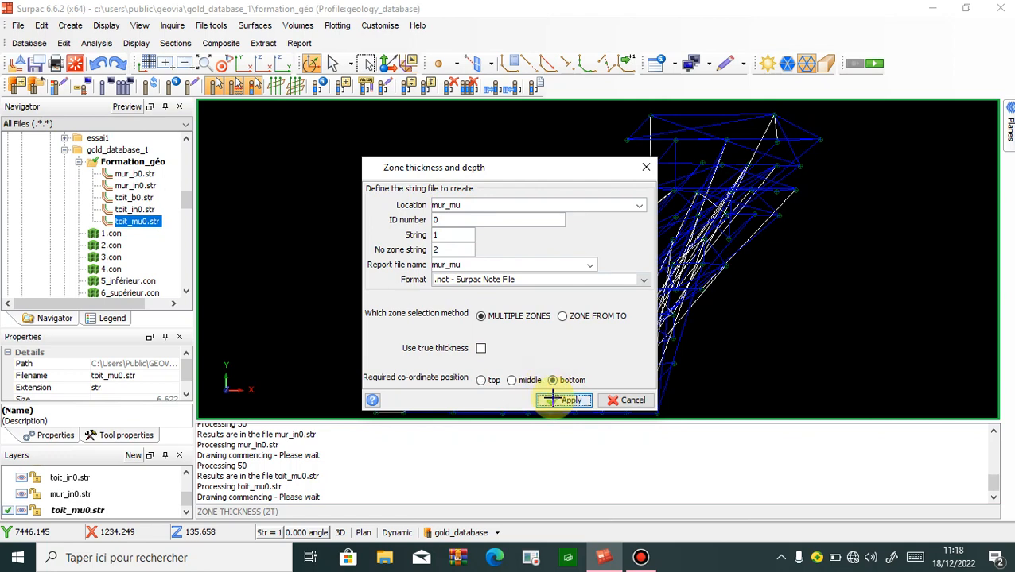
{"action": "left_click", "coordinate": [556, 401]}
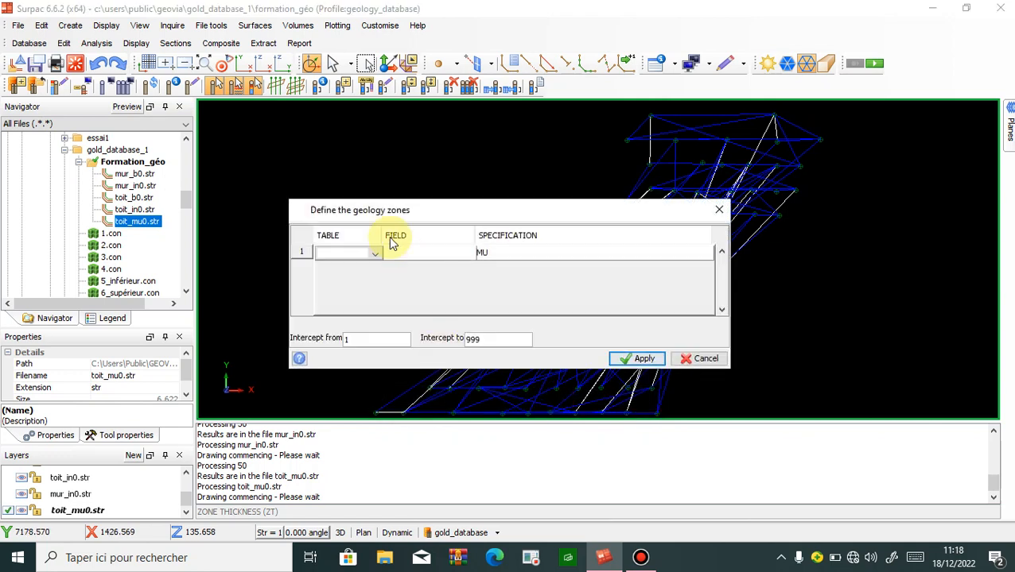
- Run the extraction for code MU in the geology table's rock field without collar constraints, and load the resulting mur_mu0.str in the view
{"action": "left_click", "coordinate": [373, 253]}
{"action": "left_click", "coordinate": [368, 291]}
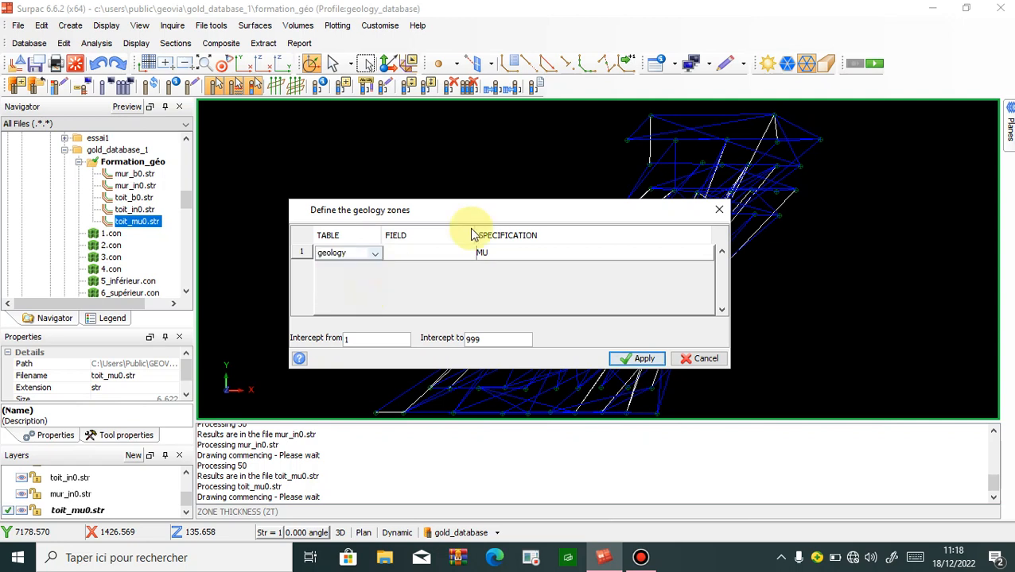
{"action": "left_click", "coordinate": [459, 252]}
{"action": "left_click", "coordinate": [429, 315]}
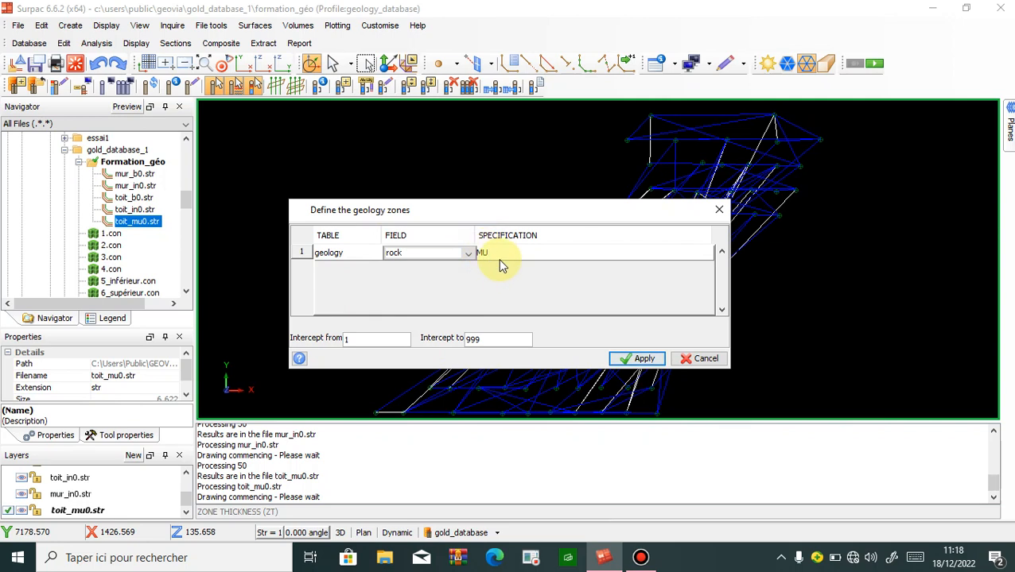
{"action": "left_click", "coordinate": [640, 359]}
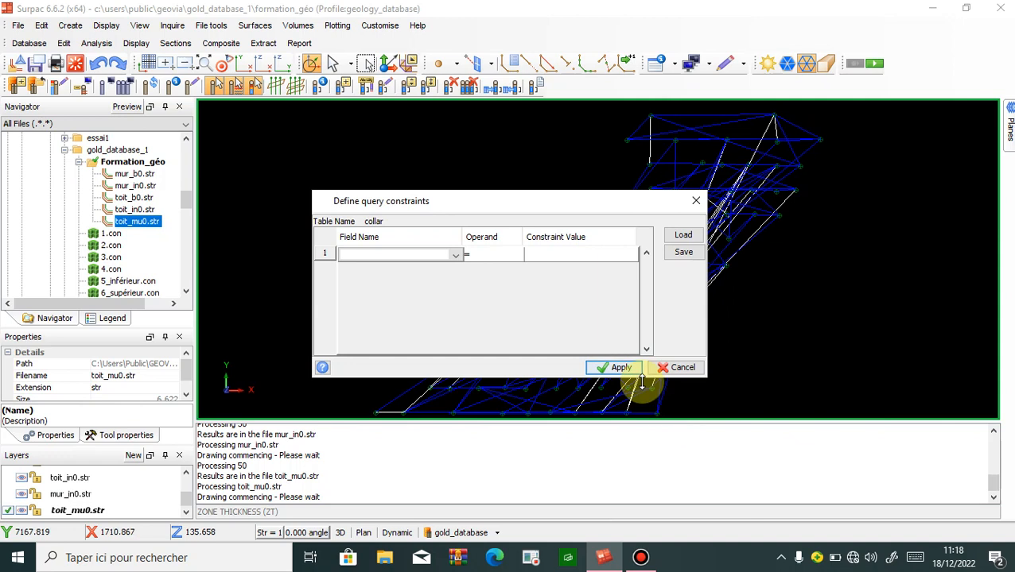
{"action": "left_click", "coordinate": [613, 368]}
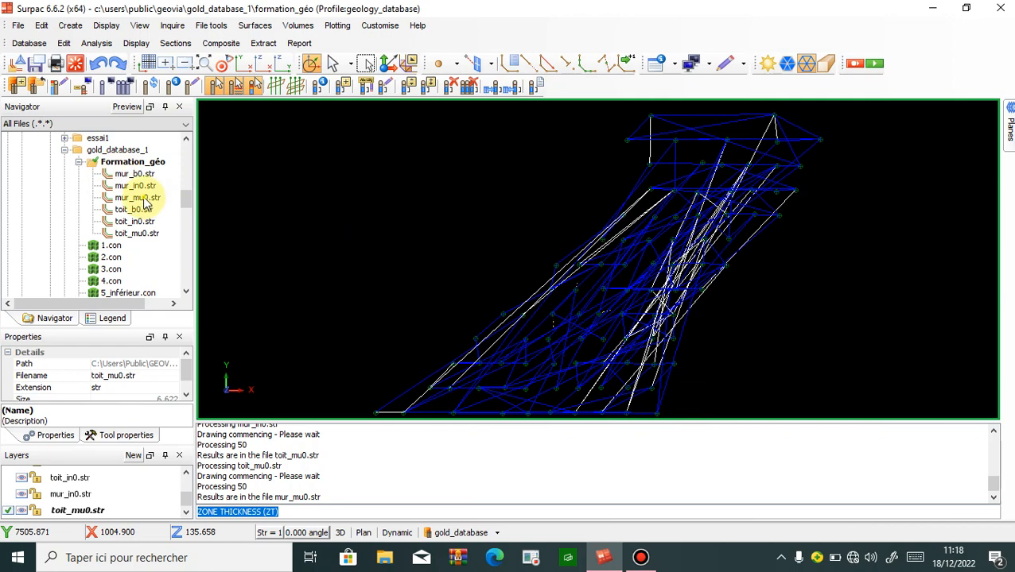
{"action": "left_click", "coordinate": [138, 198]}
{"action": "double_click", "coordinate": [139, 198]}
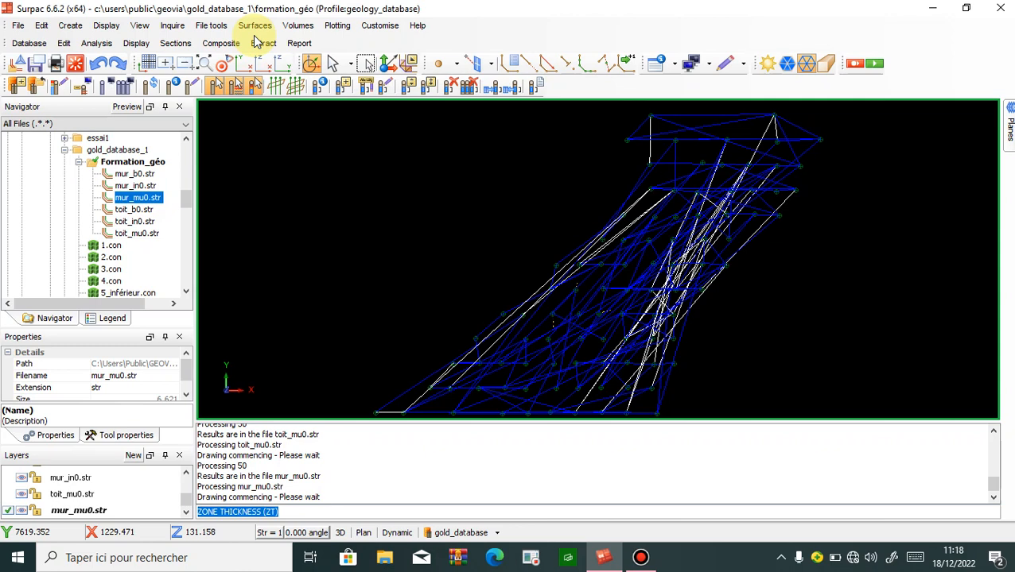
- Set up a multiple-zone thickness and depth extraction with string file toit_qv1, report toit_qv and the top co-ordinate position
{"action": "left_click", "coordinate": [263, 43]}
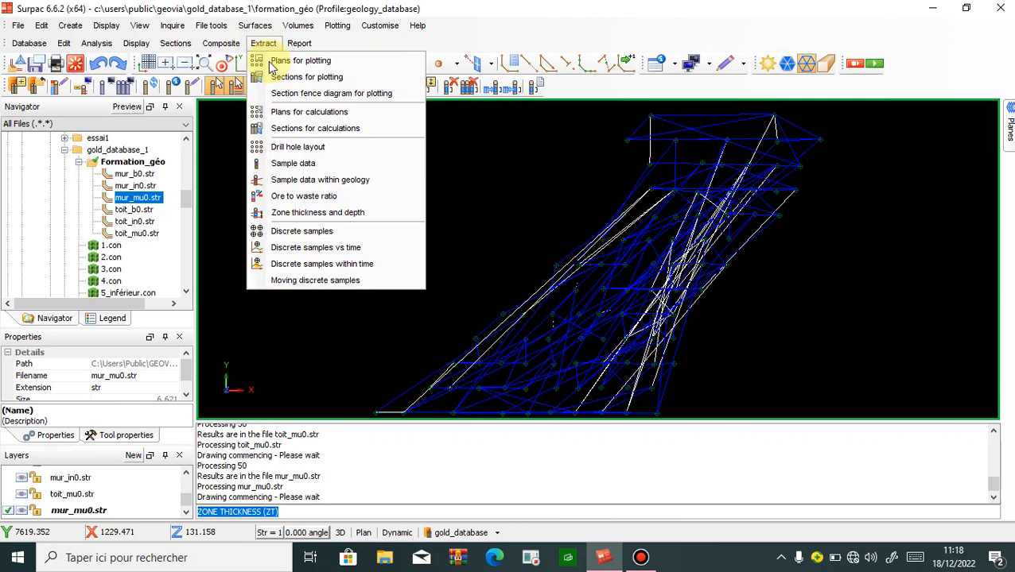
{"action": "left_click", "coordinate": [320, 213]}
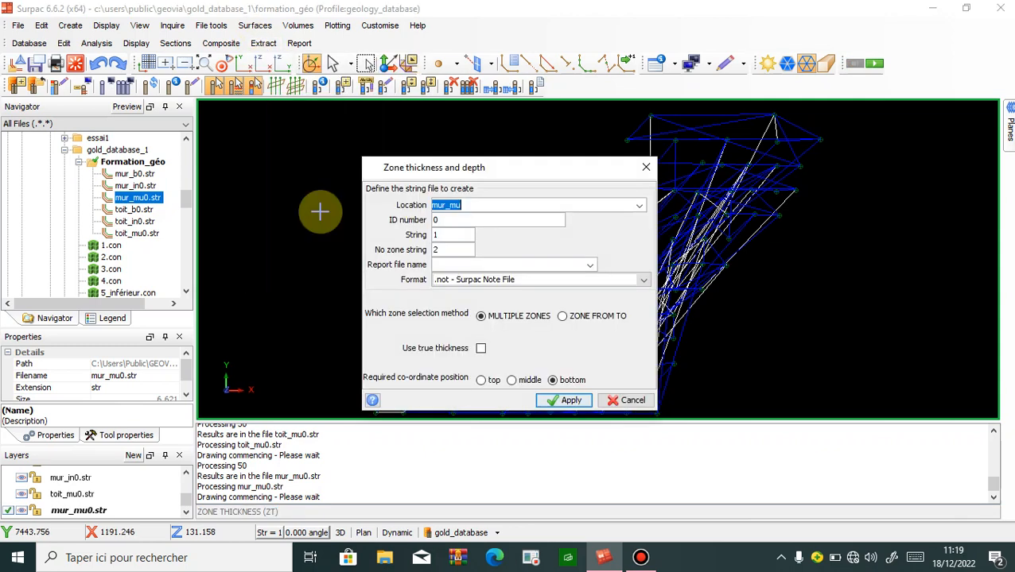
{"action": "type", "text": "toit_qv1"}
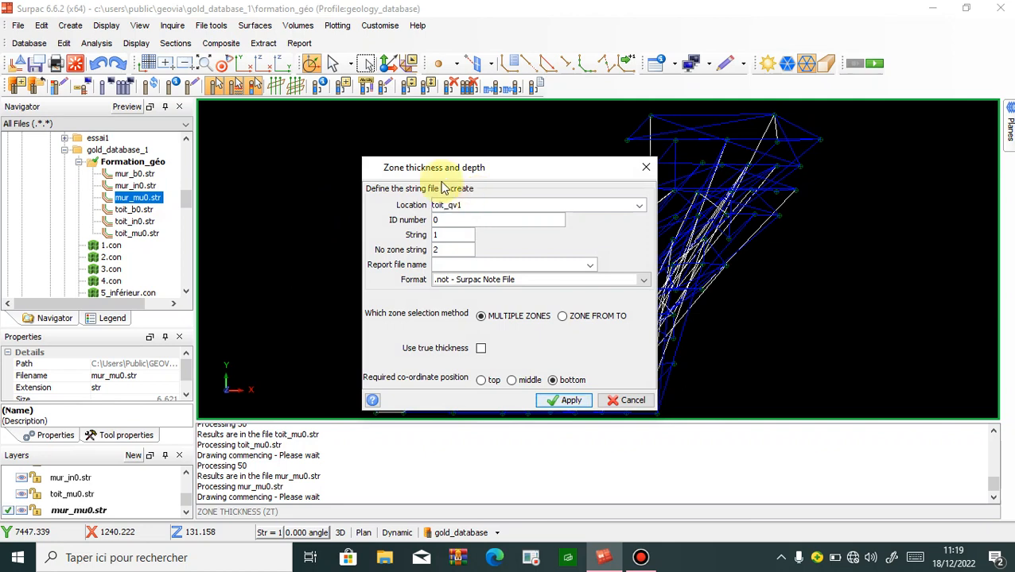
{"action": "double_click", "coordinate": [458, 206]}
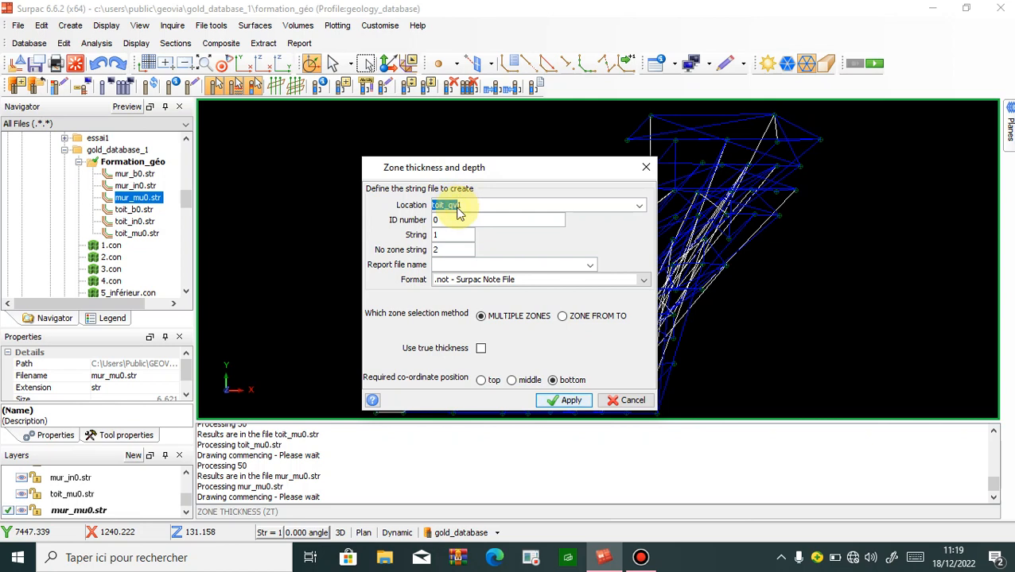
{"action": "right_click", "coordinate": [459, 210]}
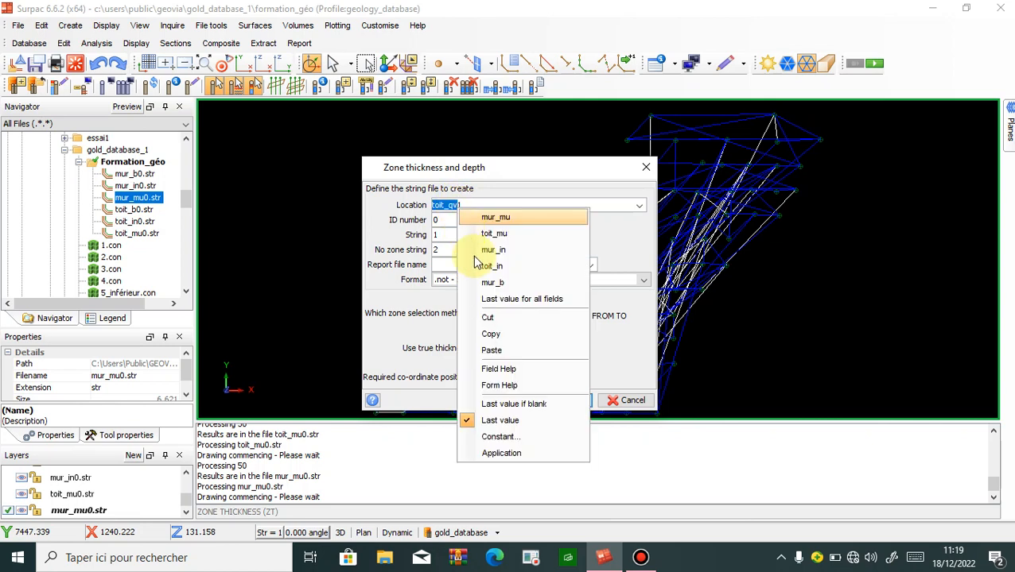
{"action": "left_click", "coordinate": [501, 337]}
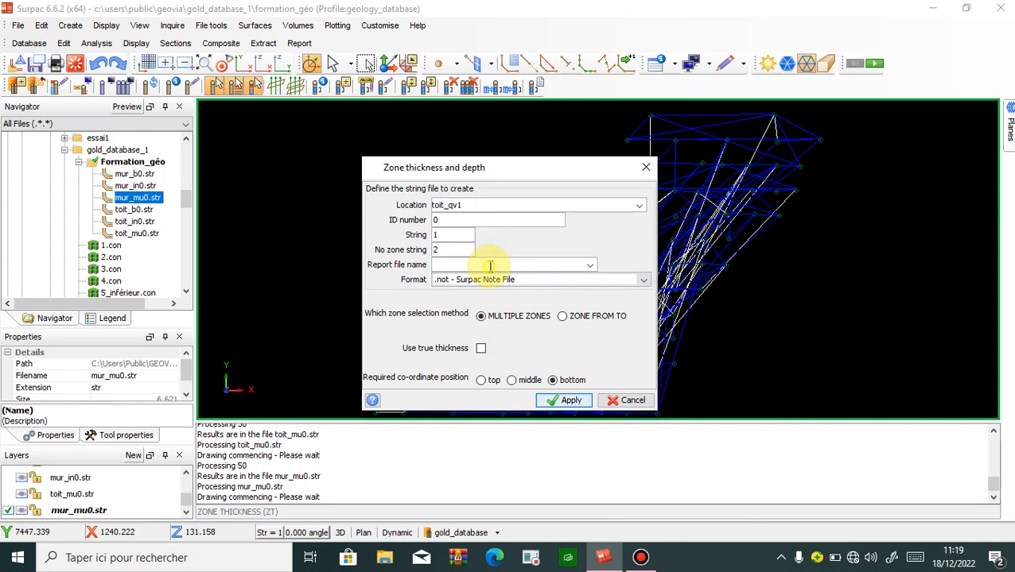
{"action": "right_click", "coordinate": [490, 266]}
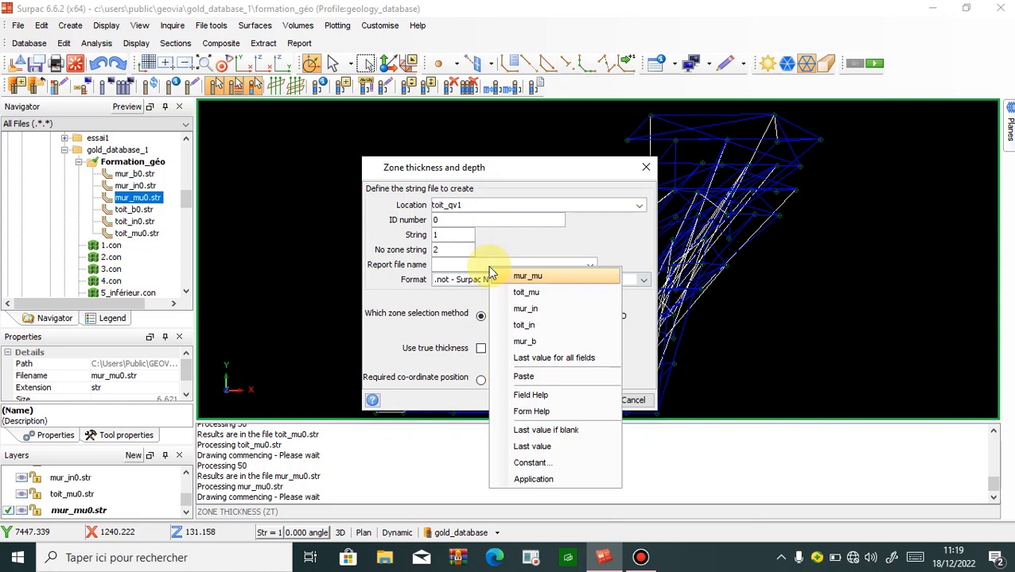
{"action": "left_click", "coordinate": [517, 380]}
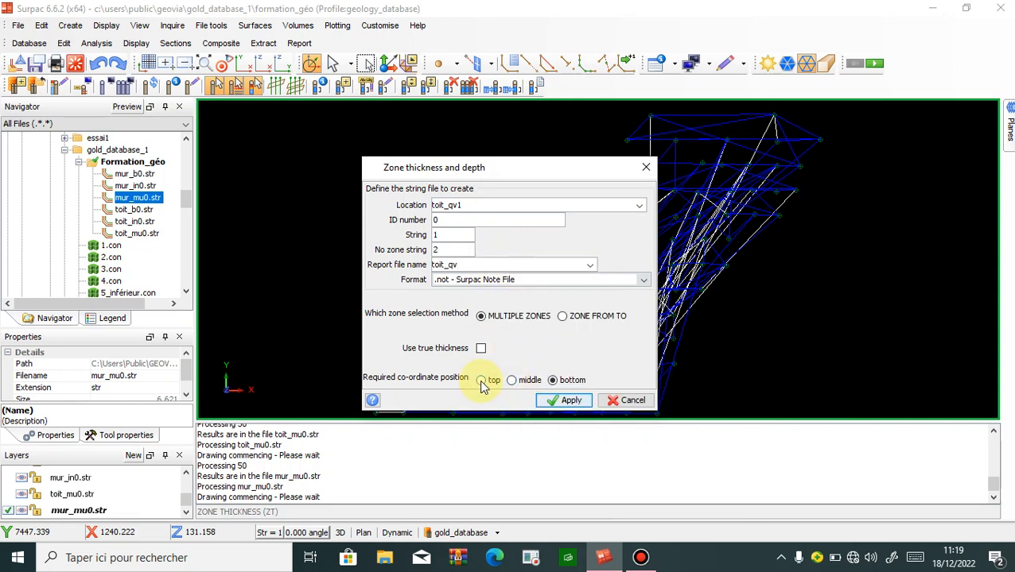
{"action": "left_click", "coordinate": [481, 382]}
{"action": "left_click", "coordinate": [574, 400]}
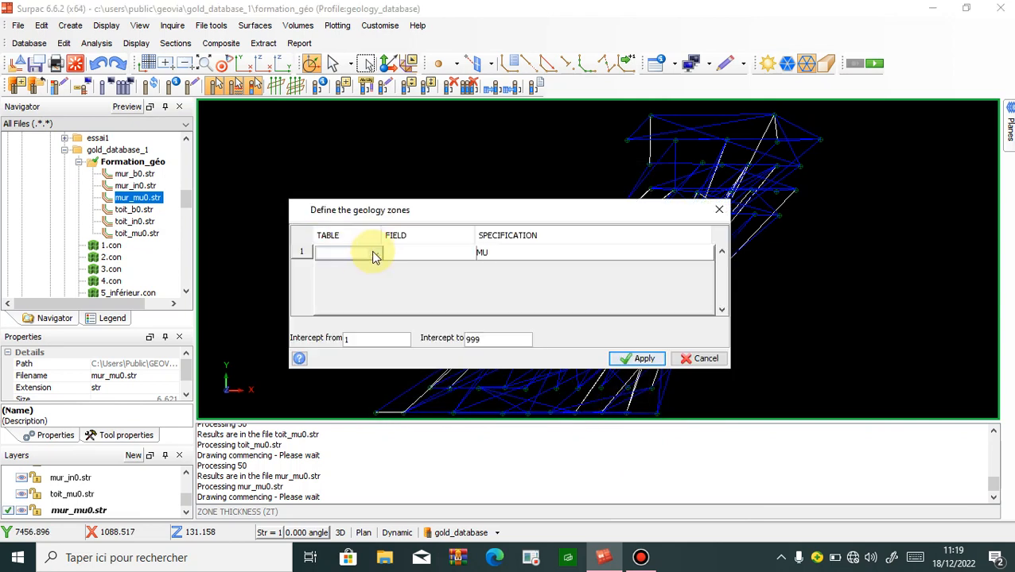
- Run the extraction for code QV1 in the geology table's rock field without collar constraints, and load the resulting toit_qv10.str in the view
{"action": "left_click", "coordinate": [376, 256]}
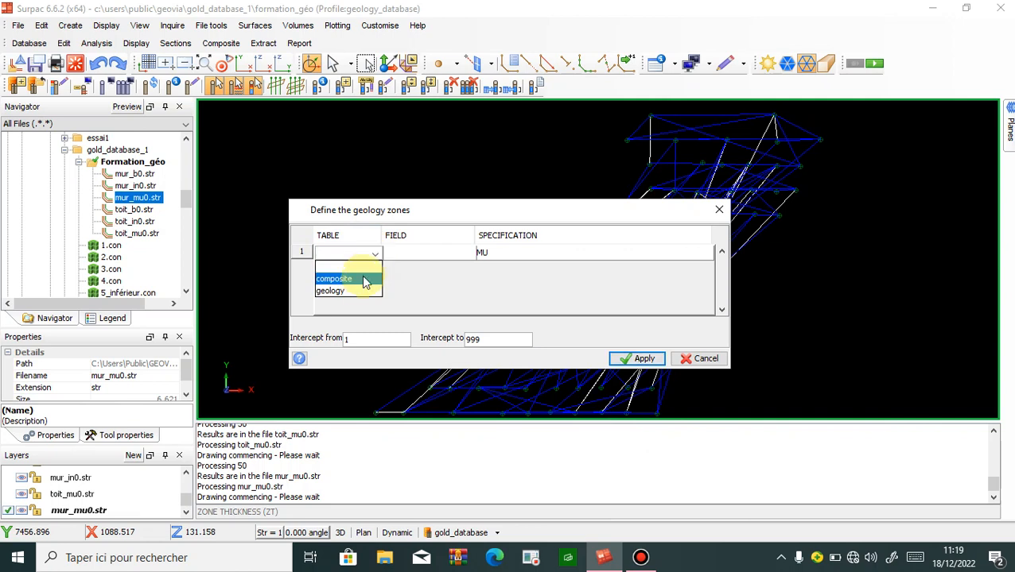
{"action": "left_click", "coordinate": [426, 253]}
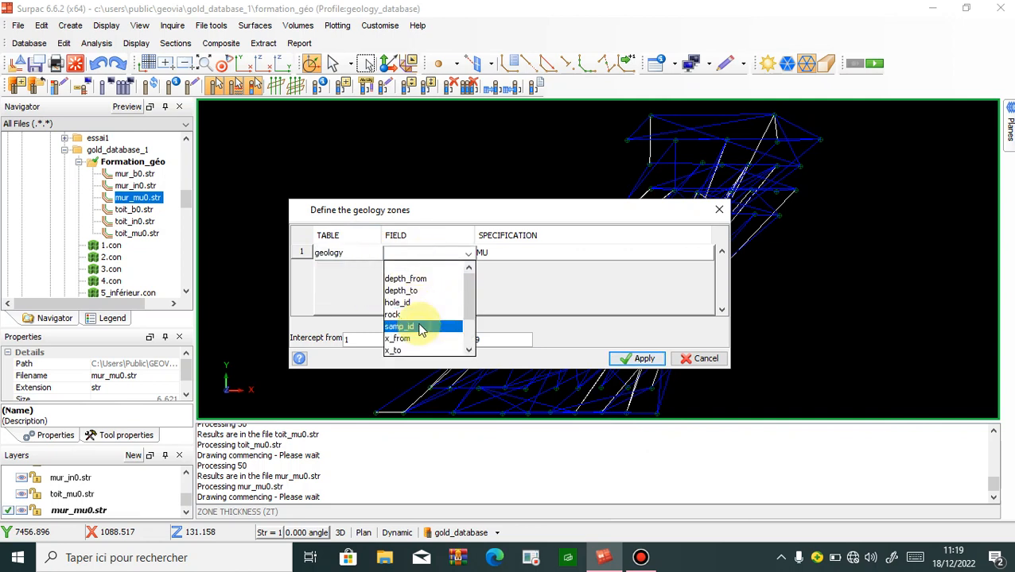
{"action": "left_click", "coordinate": [419, 324]}
{"action": "left_click", "coordinate": [467, 254]}
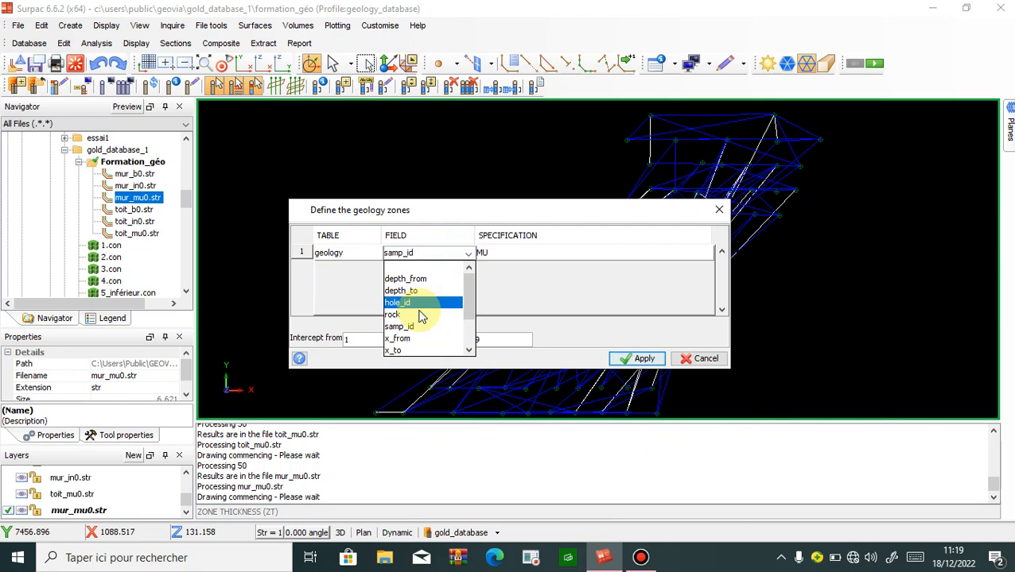
{"action": "left_click", "coordinate": [422, 316]}
{"action": "left_click", "coordinate": [492, 255]}
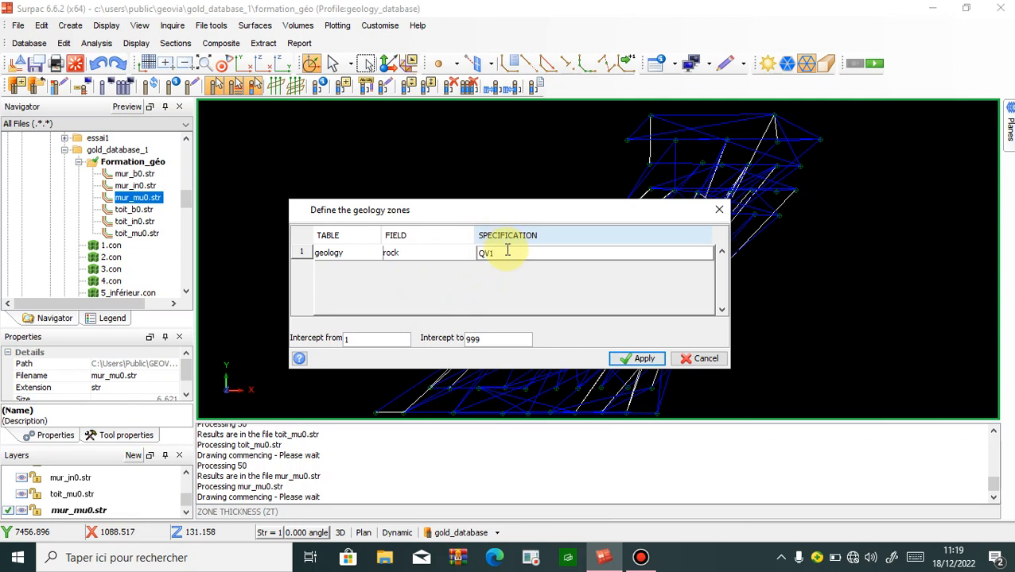
{"action": "left_click", "coordinate": [624, 362]}
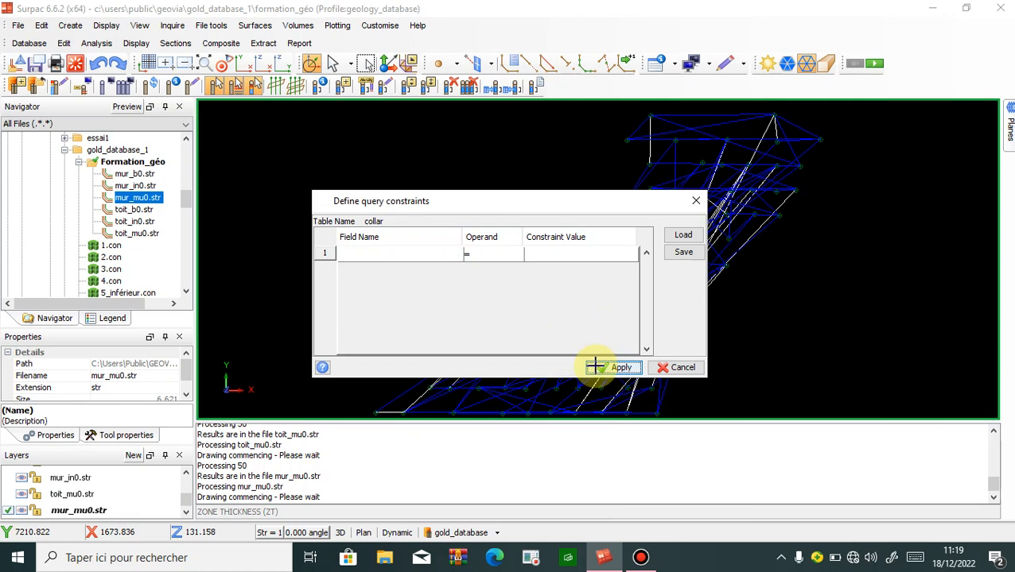
{"action": "left_click", "coordinate": [598, 371]}
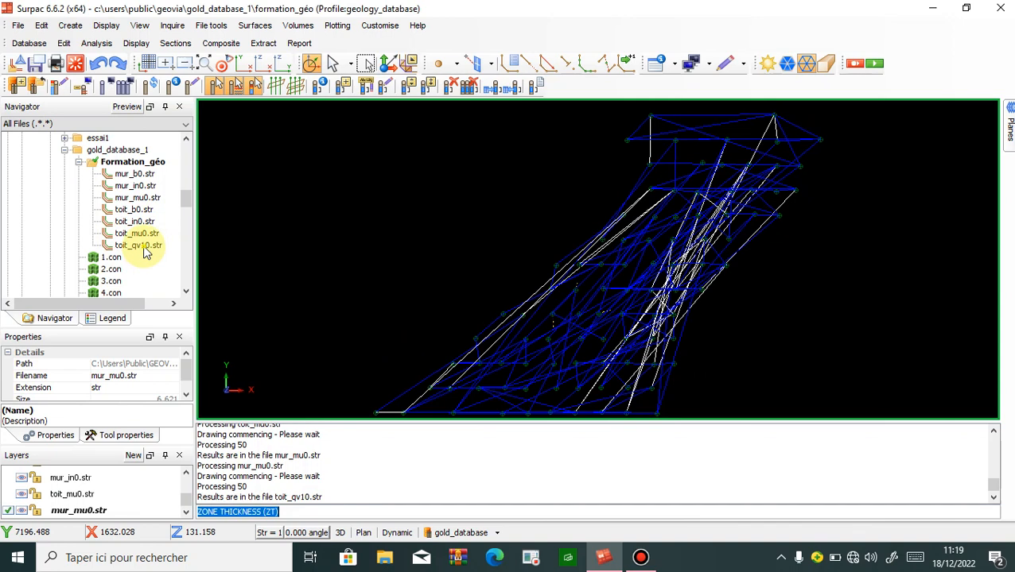
{"action": "left_click", "coordinate": [144, 250]}
{"action": "double_click", "coordinate": [144, 250]}
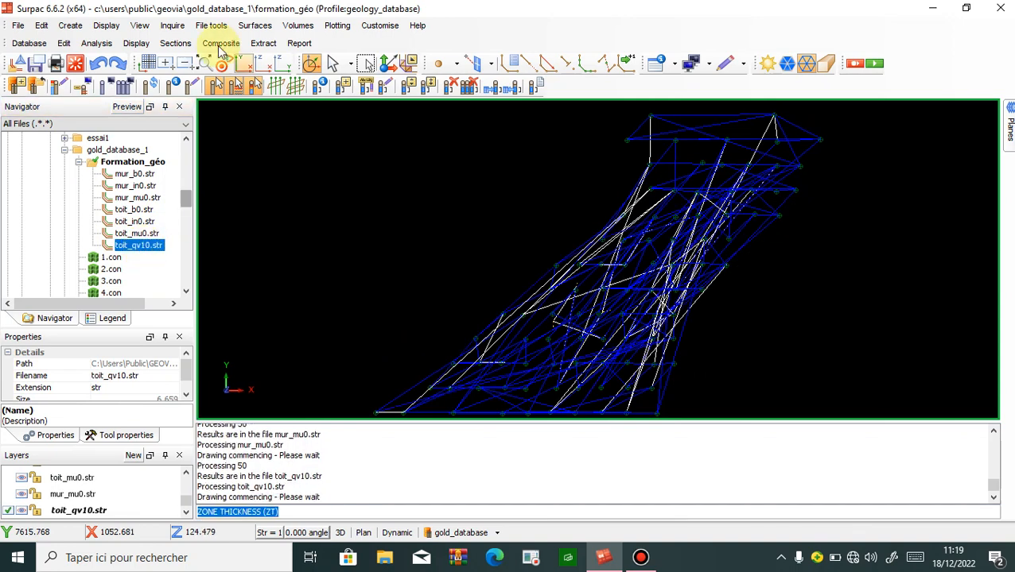
- Set up a multiple-zone thickness and depth extraction with string file and report both named mur_qv1, using the bottom co-ordinate position
{"action": "left_click", "coordinate": [262, 45]}
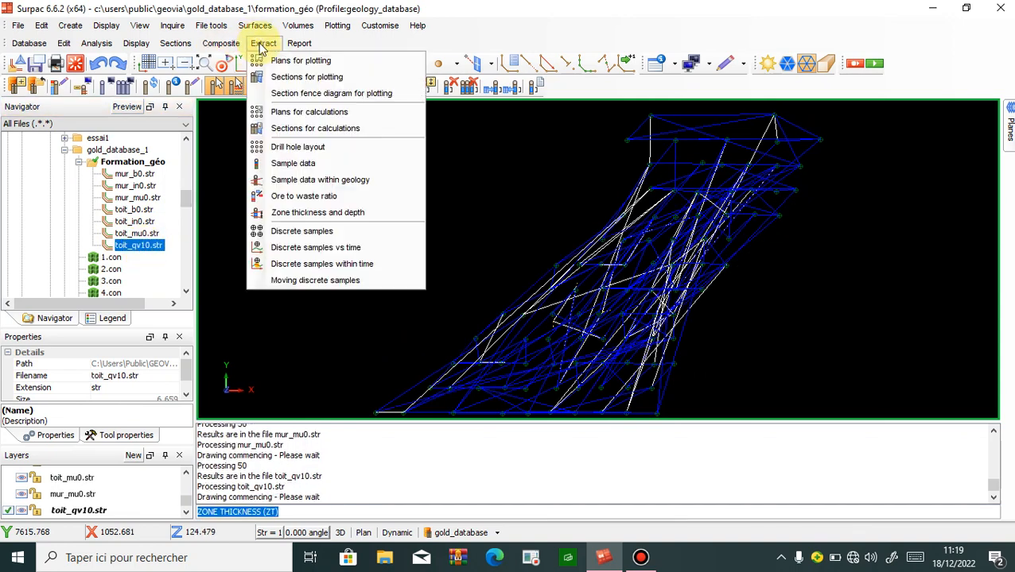
{"action": "left_click", "coordinate": [316, 212]}
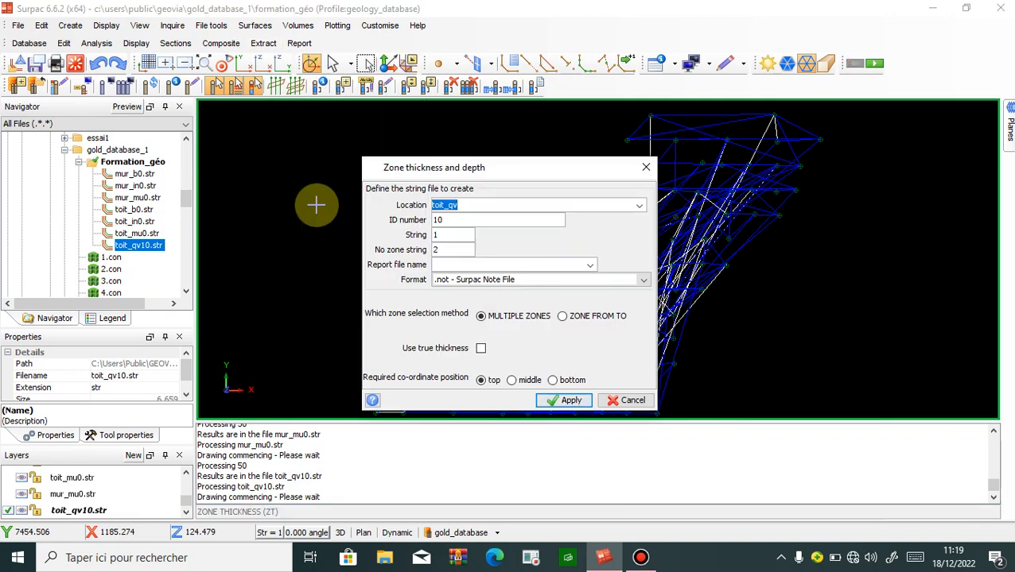
{"action": "type", "text": "mur_qv1"}
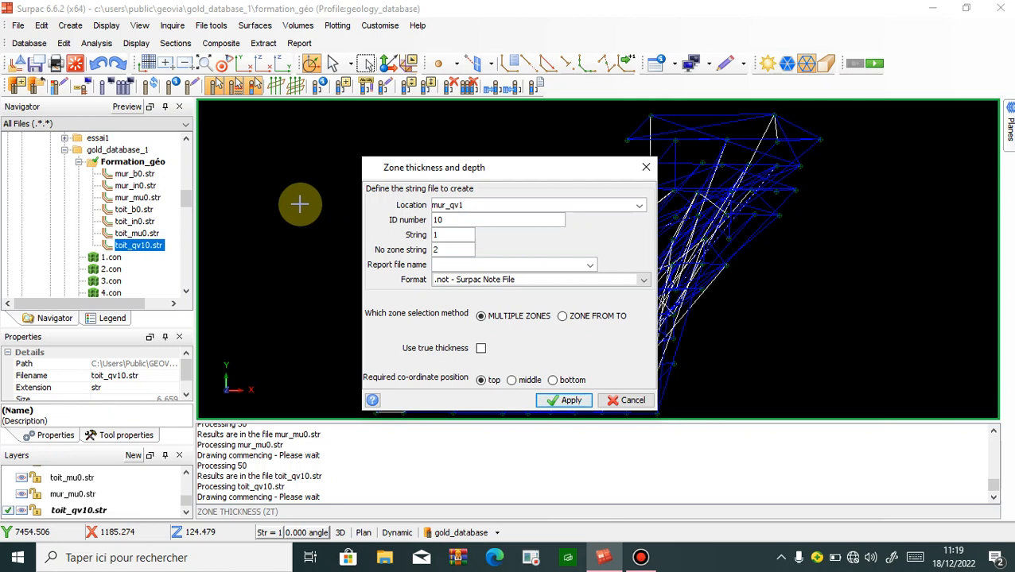
{"action": "double_click", "coordinate": [458, 209]}
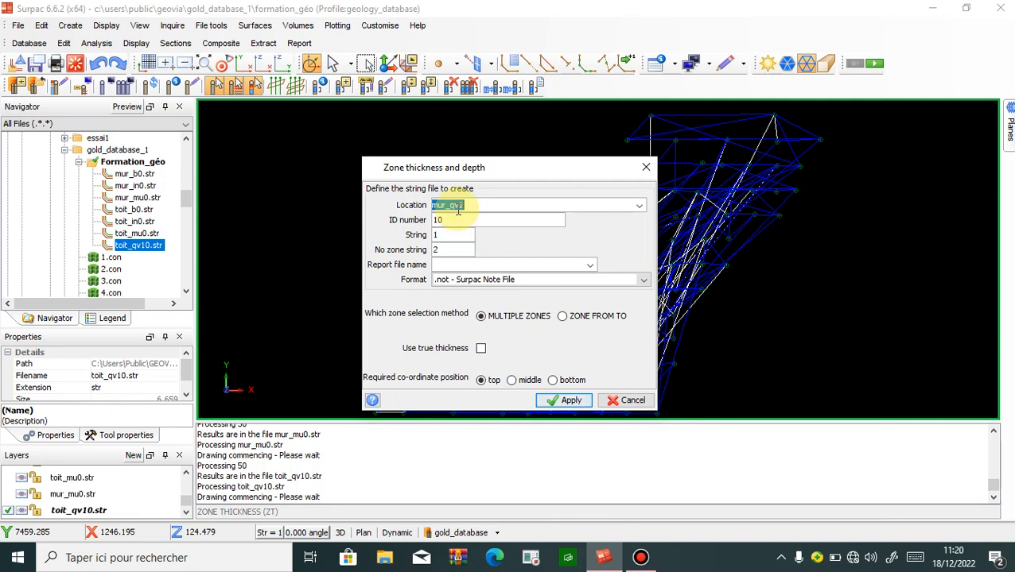
{"action": "right_click", "coordinate": [461, 213]}
{"action": "left_click", "coordinate": [494, 334]}
{"action": "right_click", "coordinate": [447, 264]}
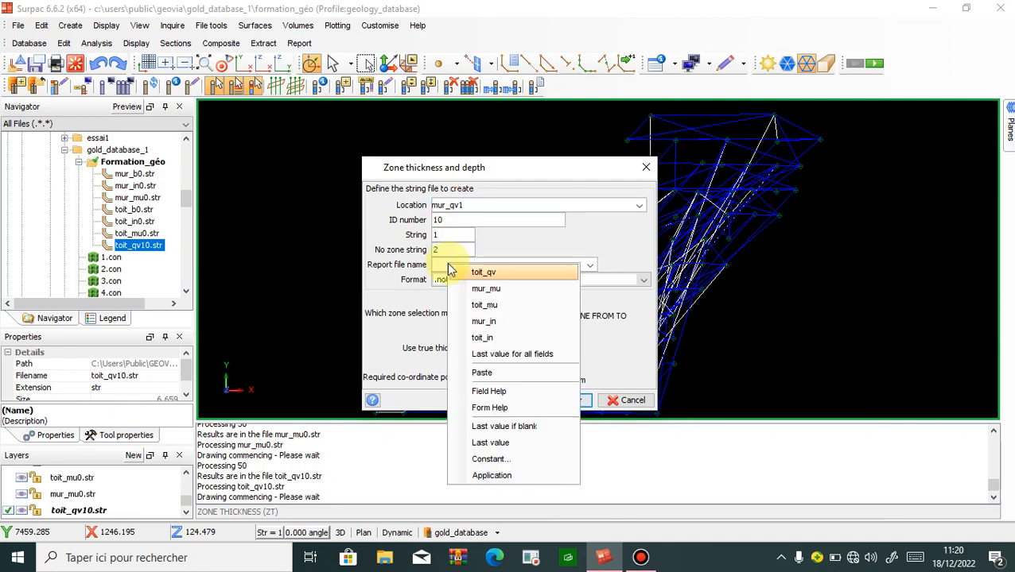
{"action": "left_click", "coordinate": [499, 375]}
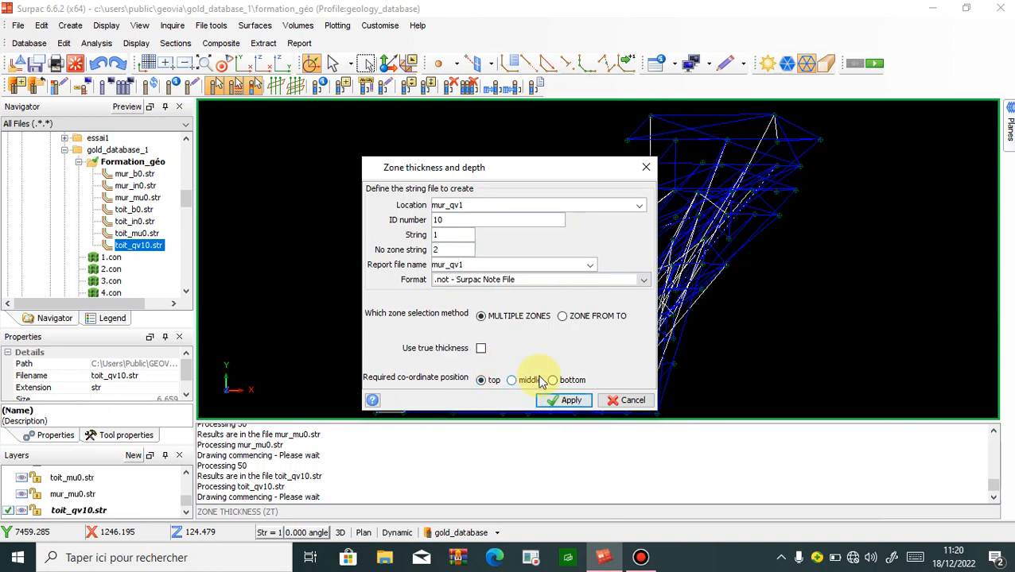
{"action": "left_click", "coordinate": [557, 400]}
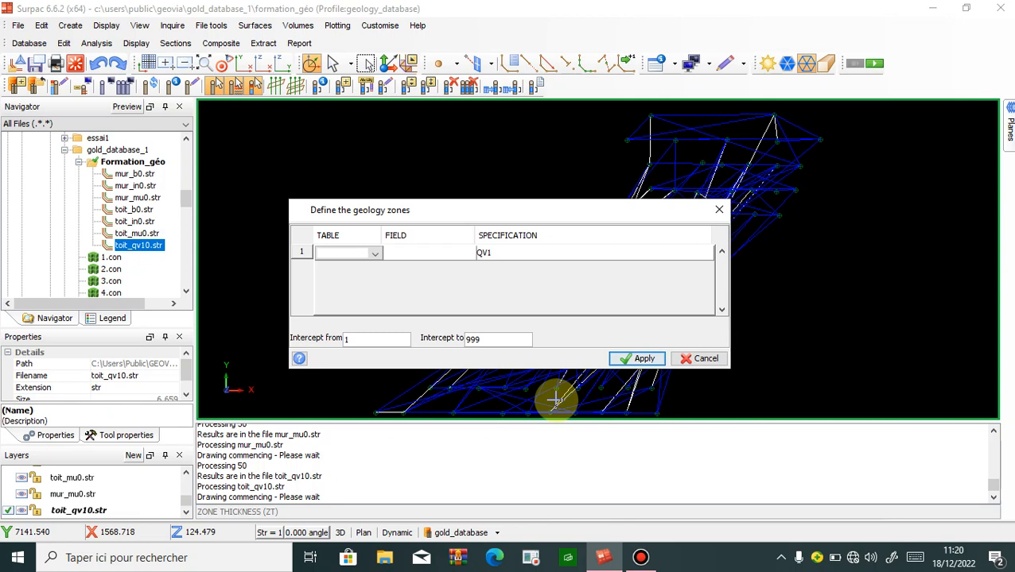
- Run the extraction for code QV1 in the geology table's rock field without collar constraints, and load the resulting mur_qv110.str in the view
{"action": "left_click", "coordinate": [377, 255]}
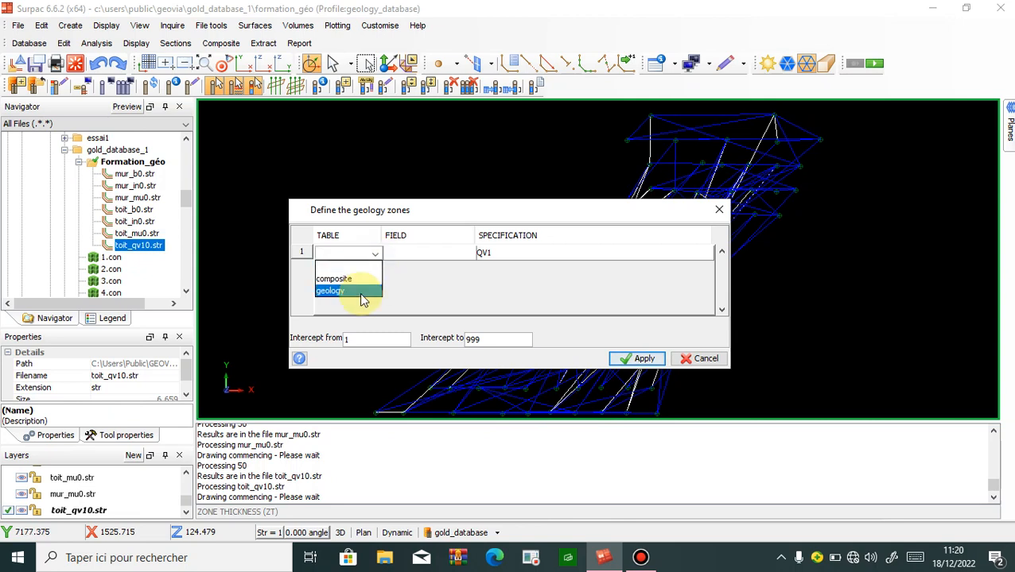
{"action": "left_click", "coordinate": [358, 292]}
{"action": "left_click", "coordinate": [442, 251]}
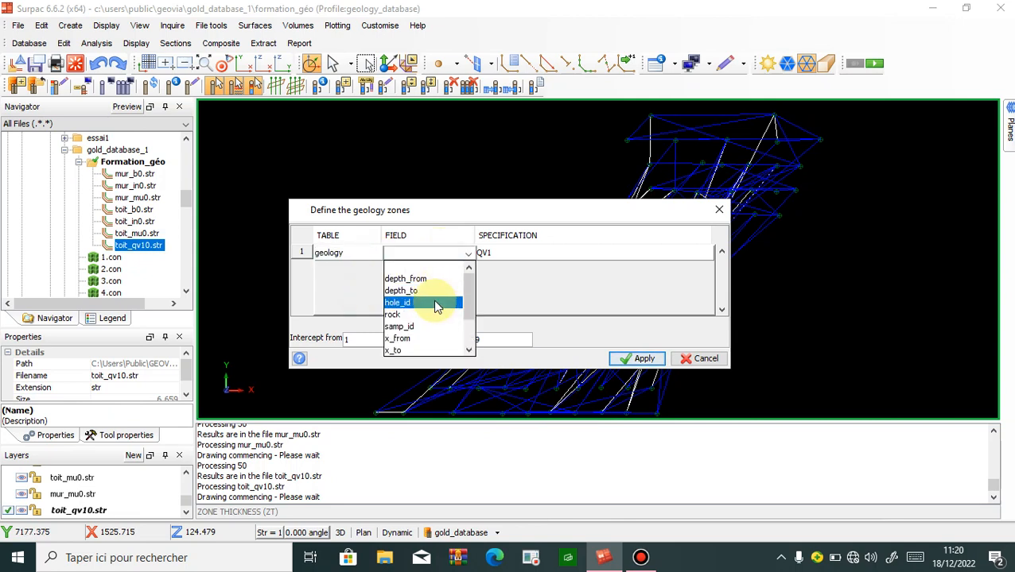
{"action": "left_click", "coordinate": [437, 314]}
{"action": "left_click", "coordinate": [640, 358]}
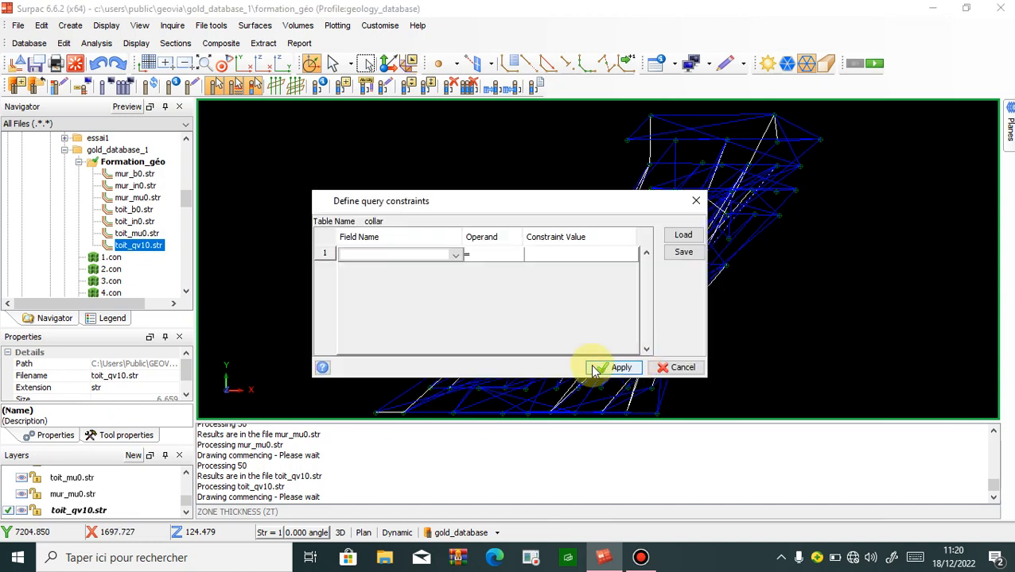
{"action": "left_click", "coordinate": [598, 369]}
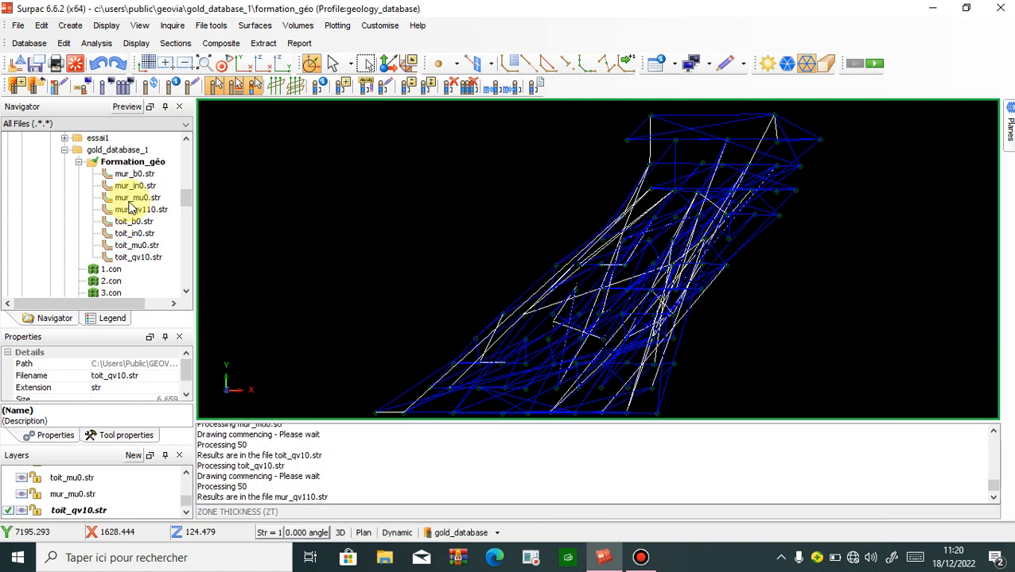
{"action": "left_click", "coordinate": [133, 211]}
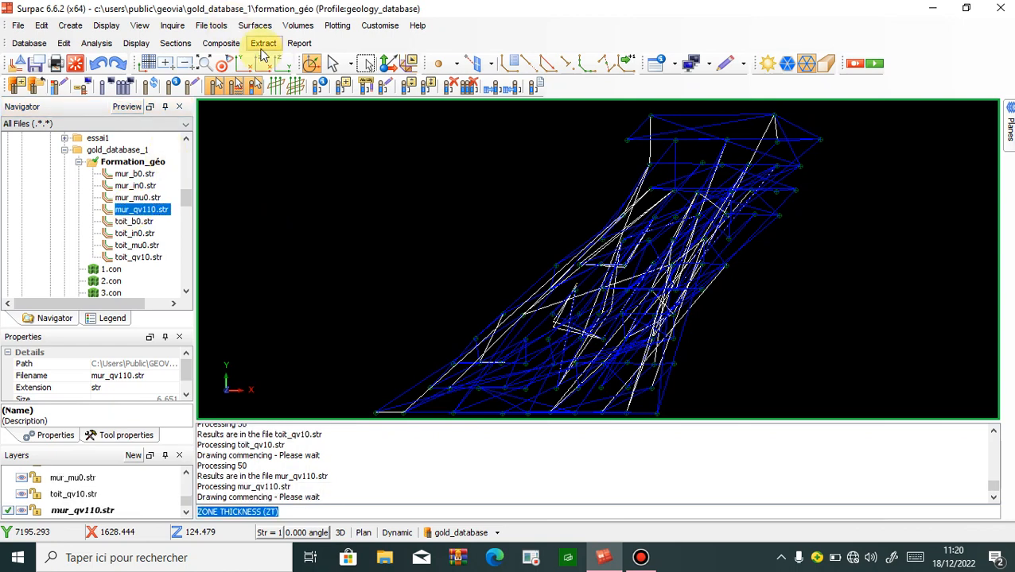
- Set up a multiple-zone thickness and depth extraction with string file and report both named toit_s2, using the top co-ordinate position
{"action": "left_click", "coordinate": [263, 44]}
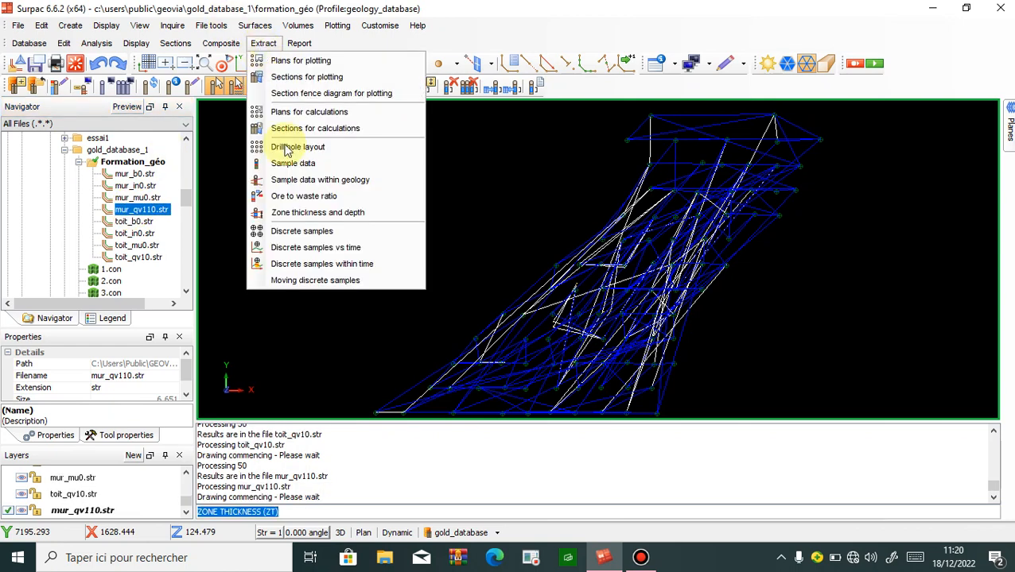
{"action": "left_click", "coordinate": [299, 210]}
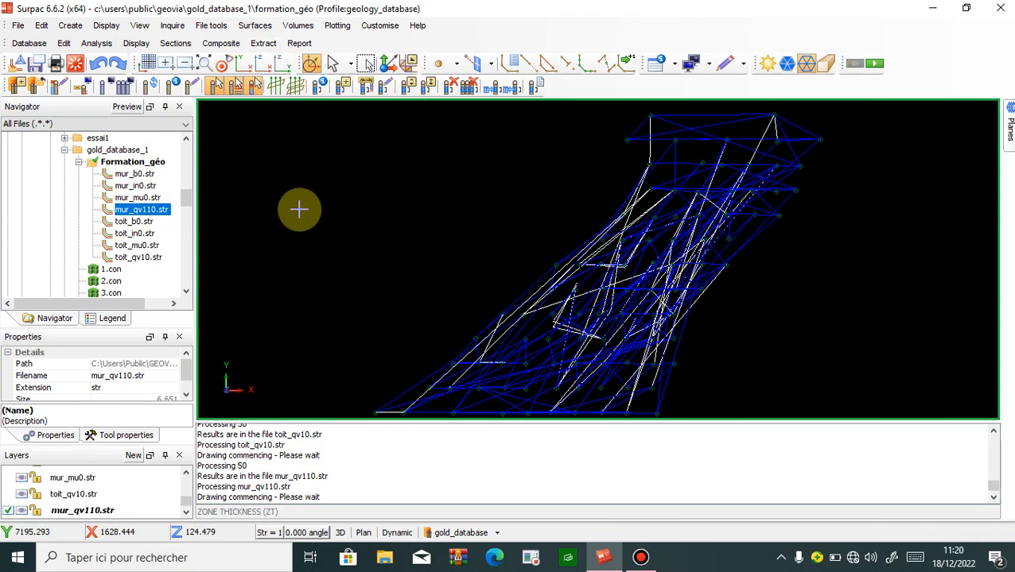
{"action": "type", "text": "toit_s2"}
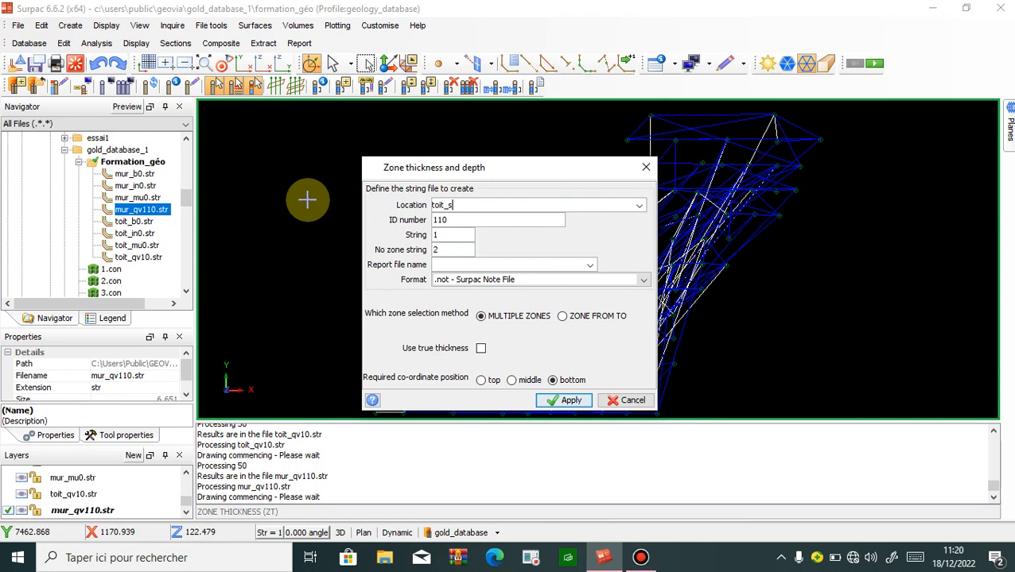
{"action": "double_click", "coordinate": [463, 208]}
{"action": "right_click", "coordinate": [463, 209]}
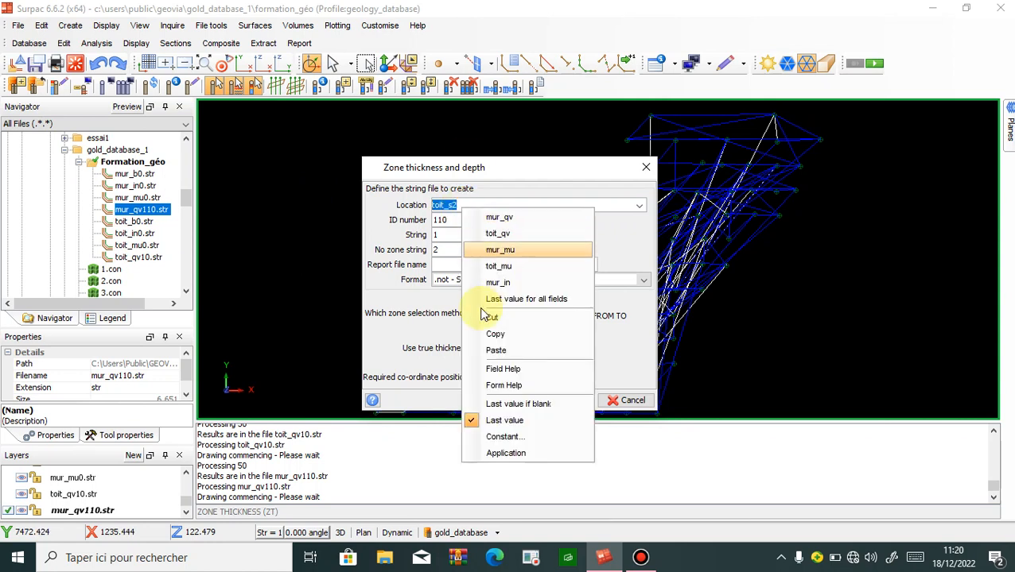
{"action": "left_click", "coordinate": [493, 335]}
{"action": "left_click", "coordinate": [448, 264]}
{"action": "right_click", "coordinate": [451, 267]}
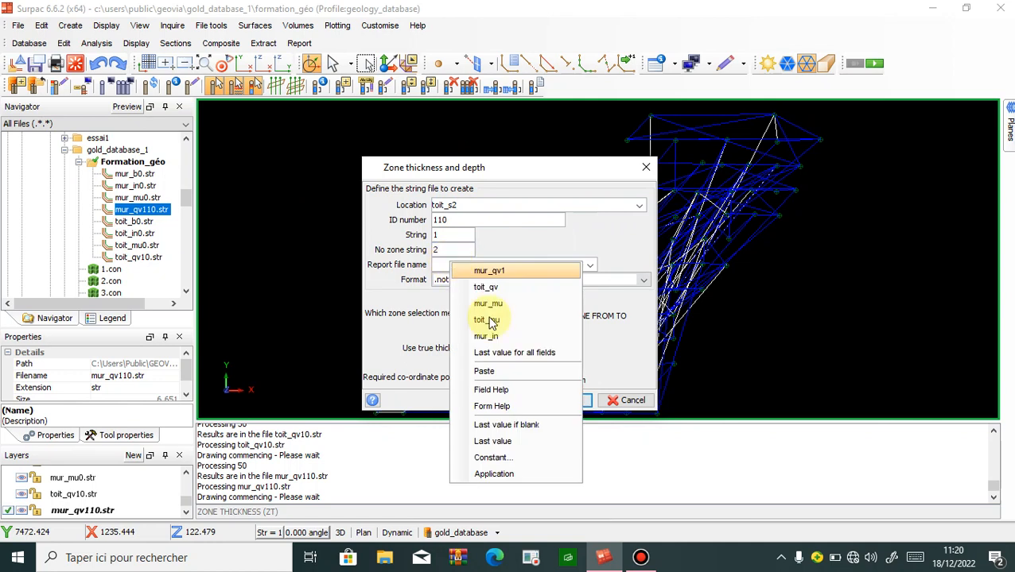
{"action": "left_click", "coordinate": [482, 371]}
{"action": "left_click", "coordinate": [483, 380]}
{"action": "left_click", "coordinate": [546, 400]}
- Run the extraction for code S2 in the geology table's rock field without collar constraints, and load the resulting toit_s2110.str in the view
{"action": "left_click", "coordinate": [376, 263]}
{"action": "left_click", "coordinate": [356, 289]}
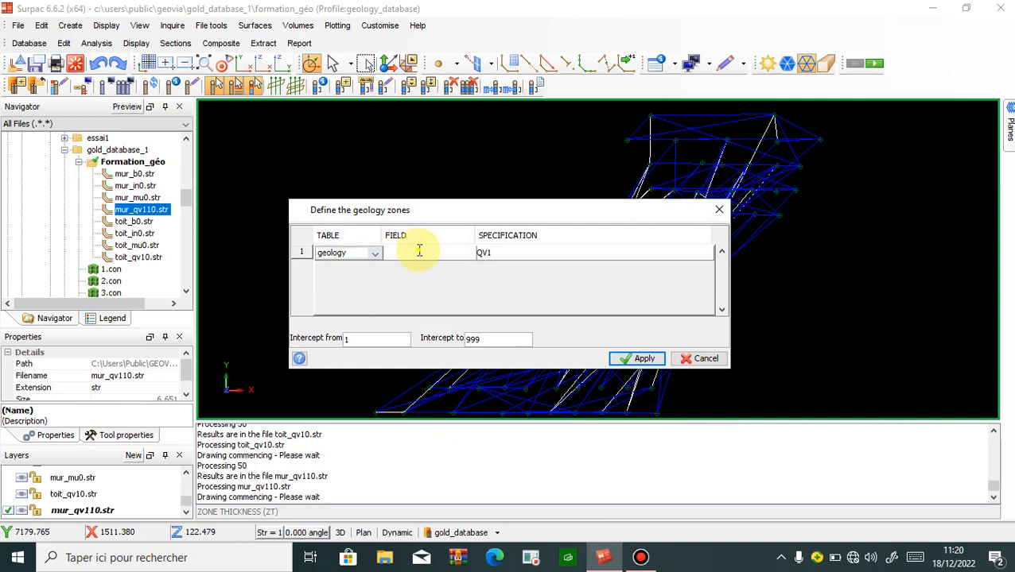
{"action": "left_click", "coordinate": [419, 251]}
{"action": "left_click", "coordinate": [411, 315]}
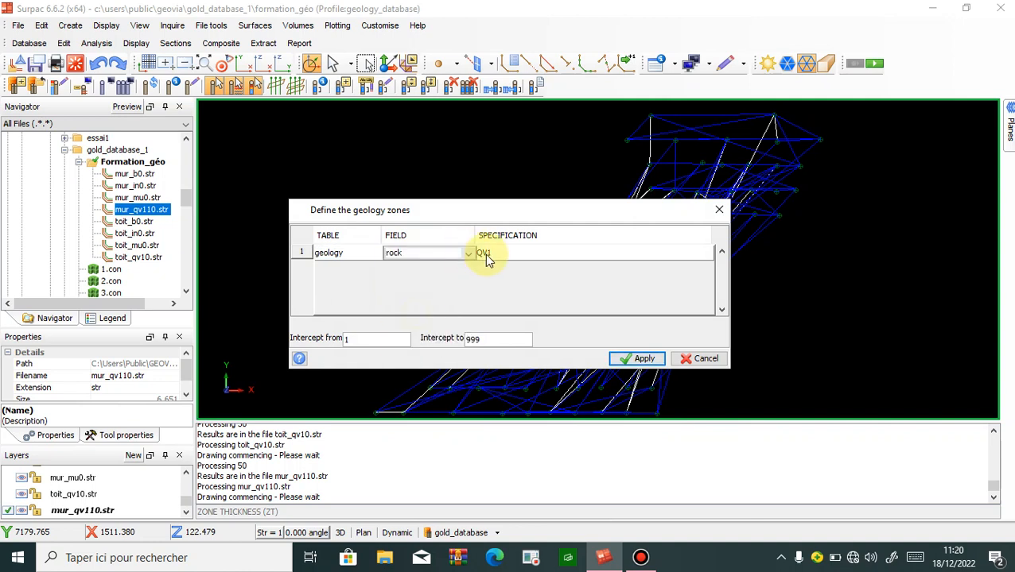
{"action": "left_click", "coordinate": [487, 253]}
{"action": "type", "text": "S2"}
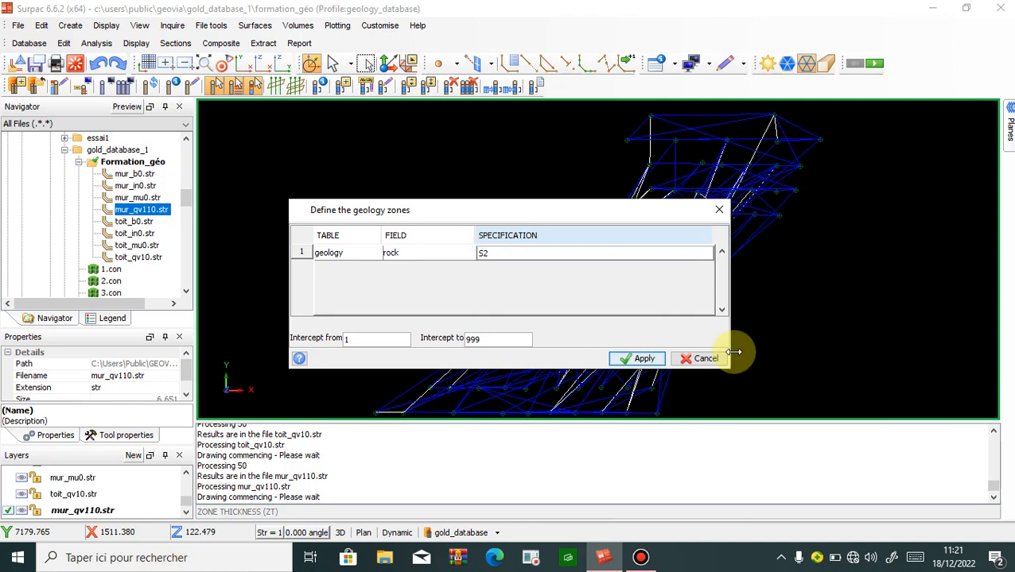
{"action": "left_click", "coordinate": [638, 357]}
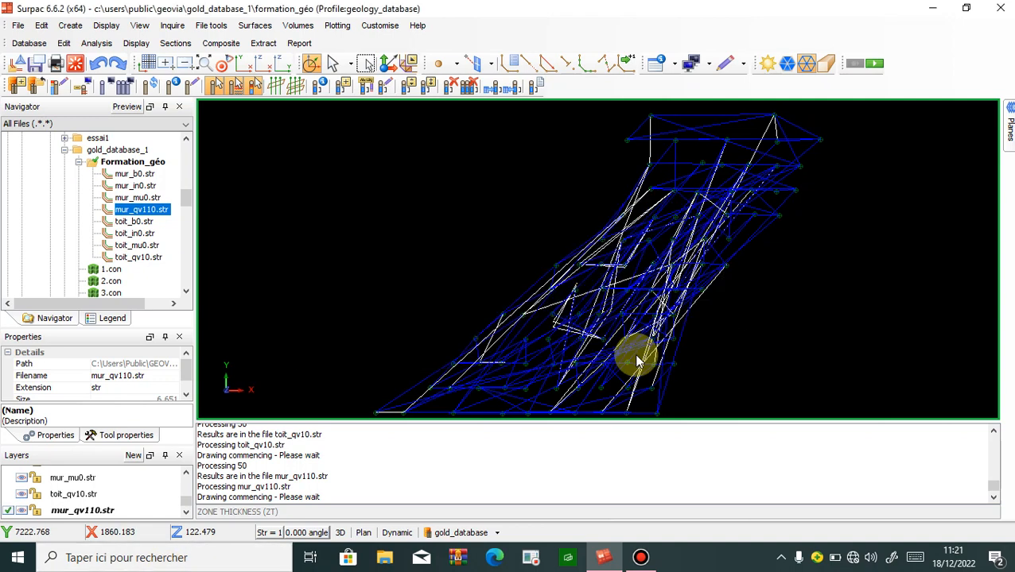
{"action": "left_click", "coordinate": [622, 366]}
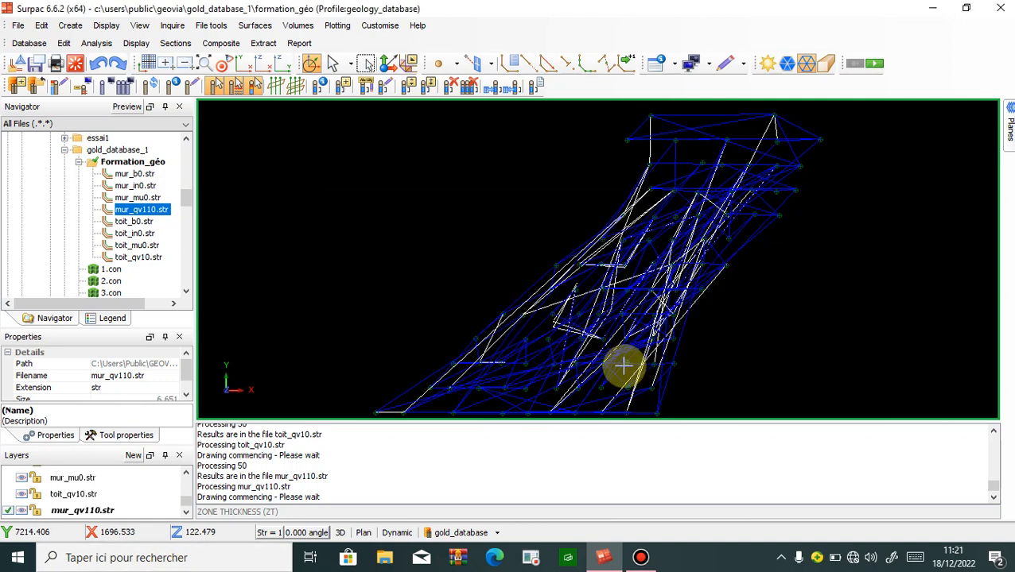
{"action": "left_click", "coordinate": [141, 270]}
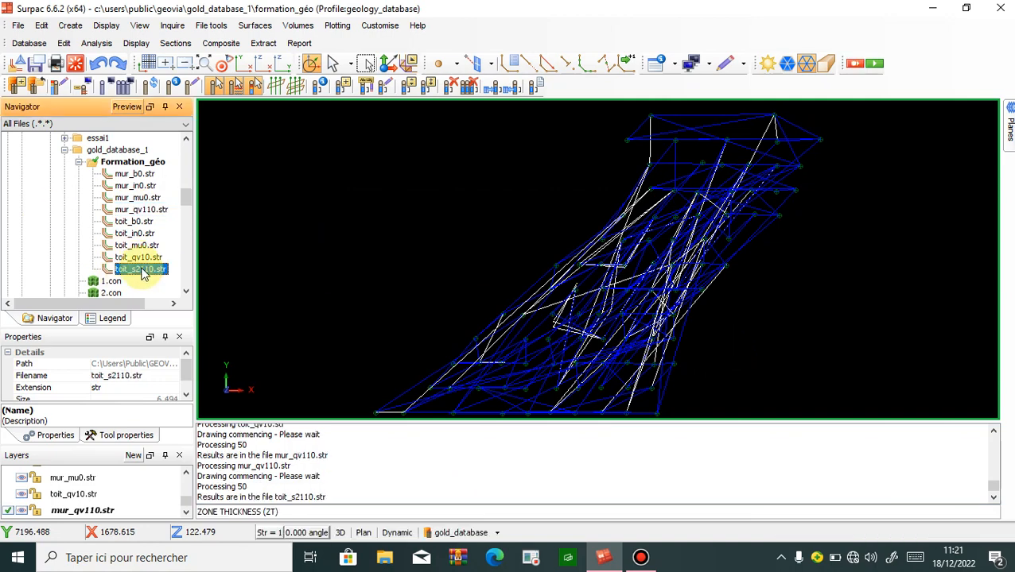
{"action": "left_click_drag", "start_coordinate": [140, 272], "coordinate": [198, 154]}
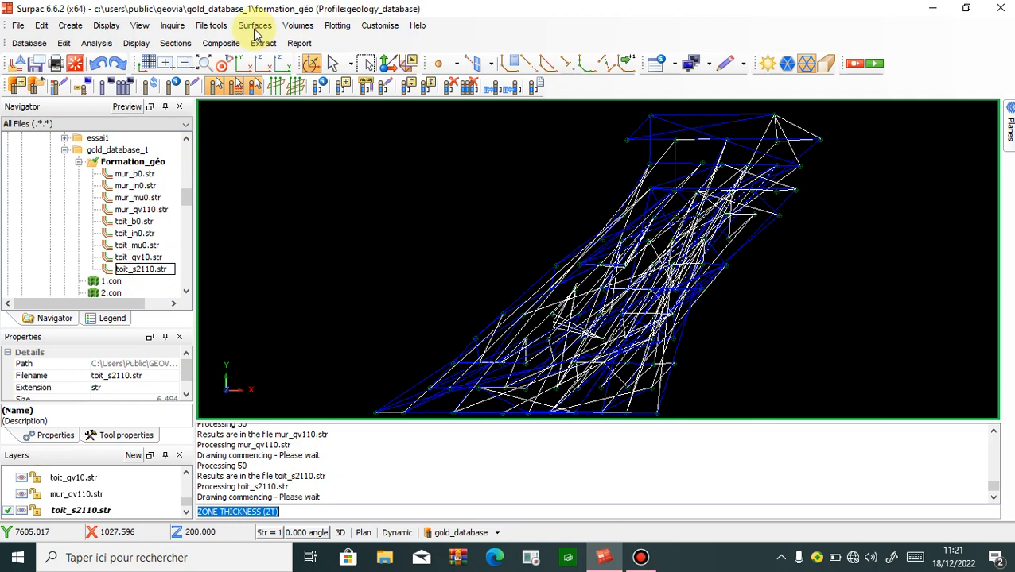
- Set up a multiple-zone thickness and depth extraction with string file and report both named mur_s2, using the bottom co-ordinate position
{"action": "left_click", "coordinate": [261, 45]}
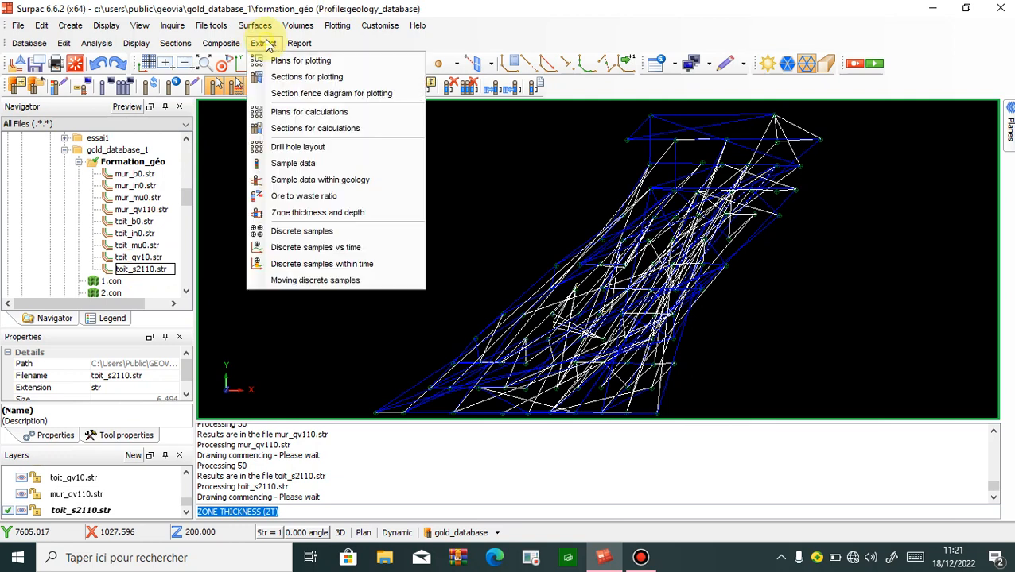
{"action": "left_click", "coordinate": [302, 212]}
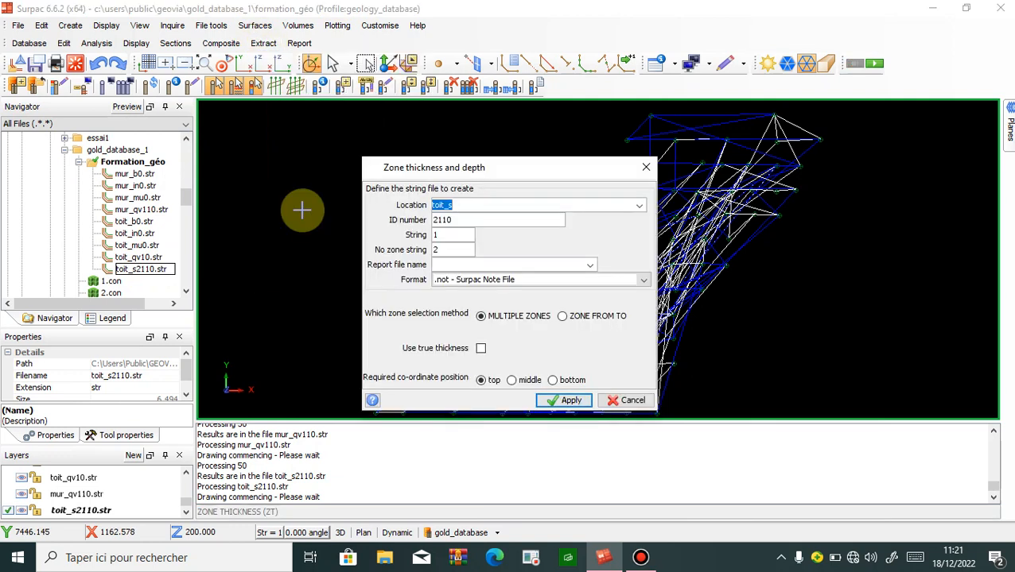
{"action": "type", "text": "mur_s2"}
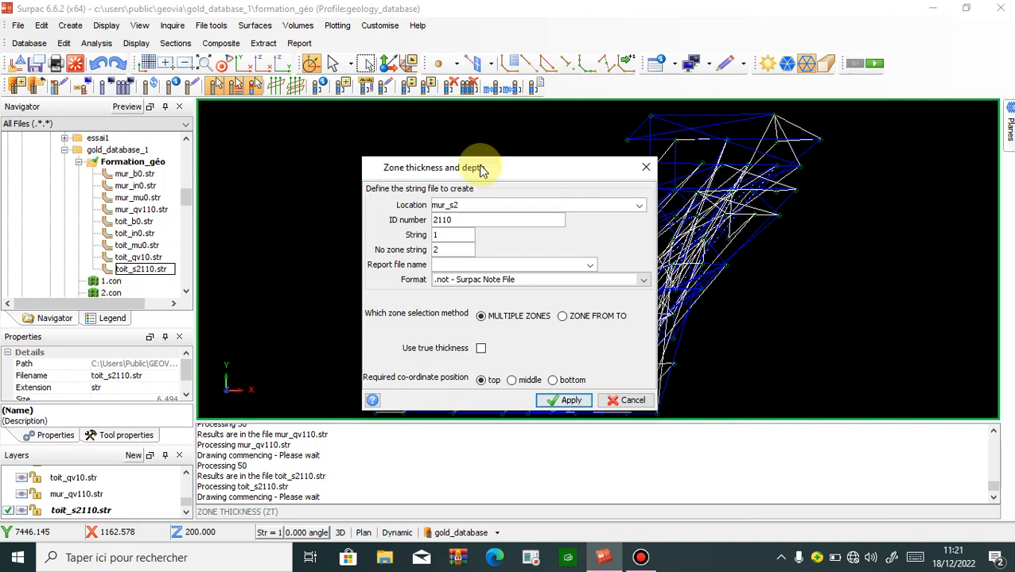
{"action": "double_click", "coordinate": [467, 204]}
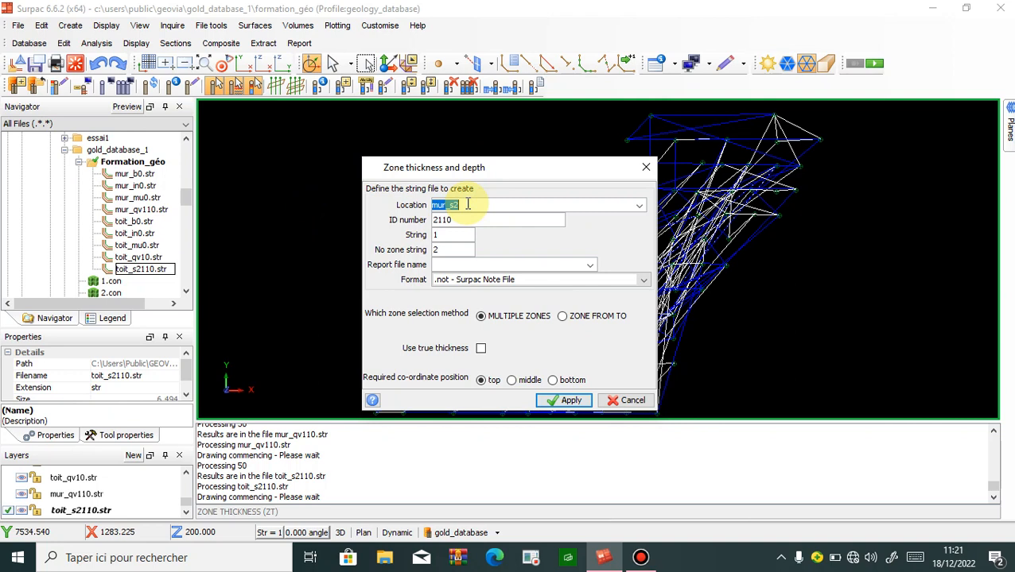
{"action": "right_click", "coordinate": [468, 205]}
{"action": "left_click", "coordinate": [507, 335]}
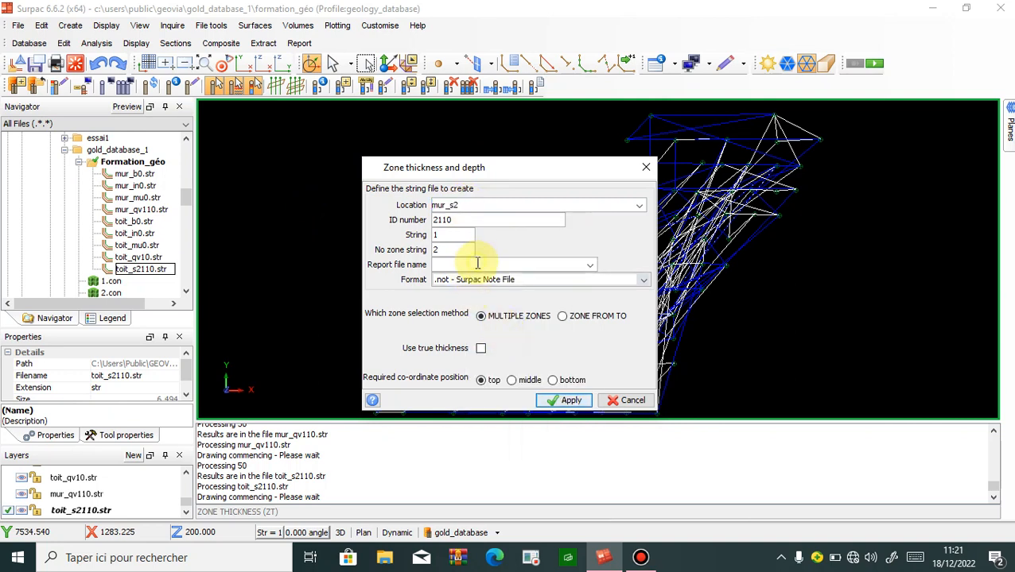
{"action": "right_click", "coordinate": [478, 263]}
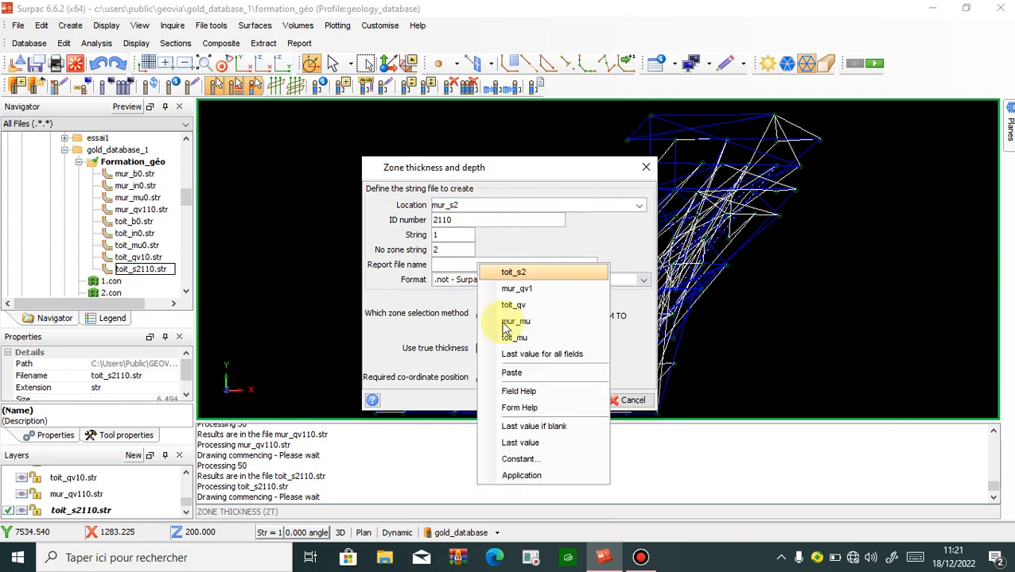
{"action": "left_click", "coordinate": [506, 373]}
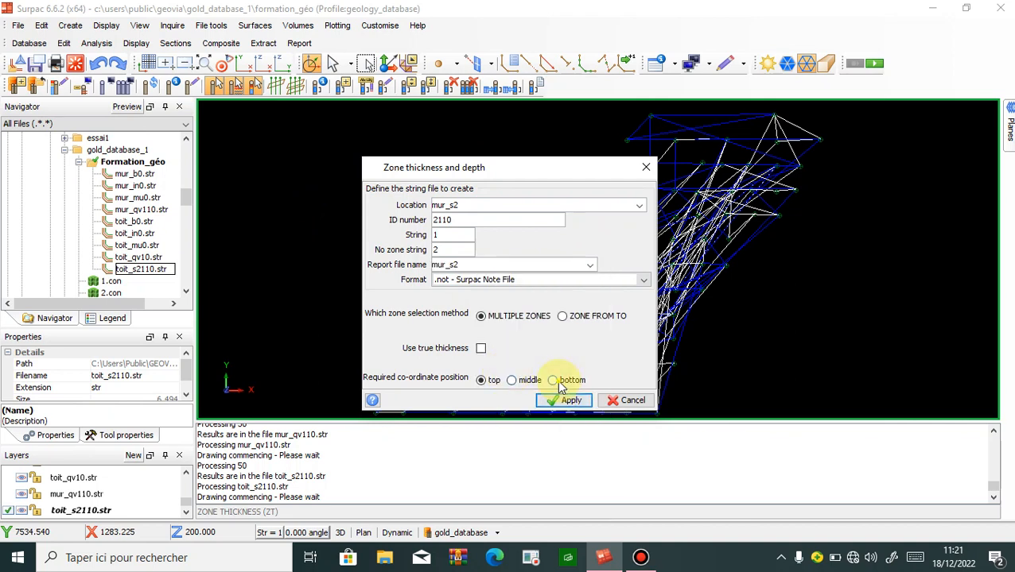
{"action": "left_click", "coordinate": [552, 380]}
{"action": "left_click", "coordinate": [563, 400]}
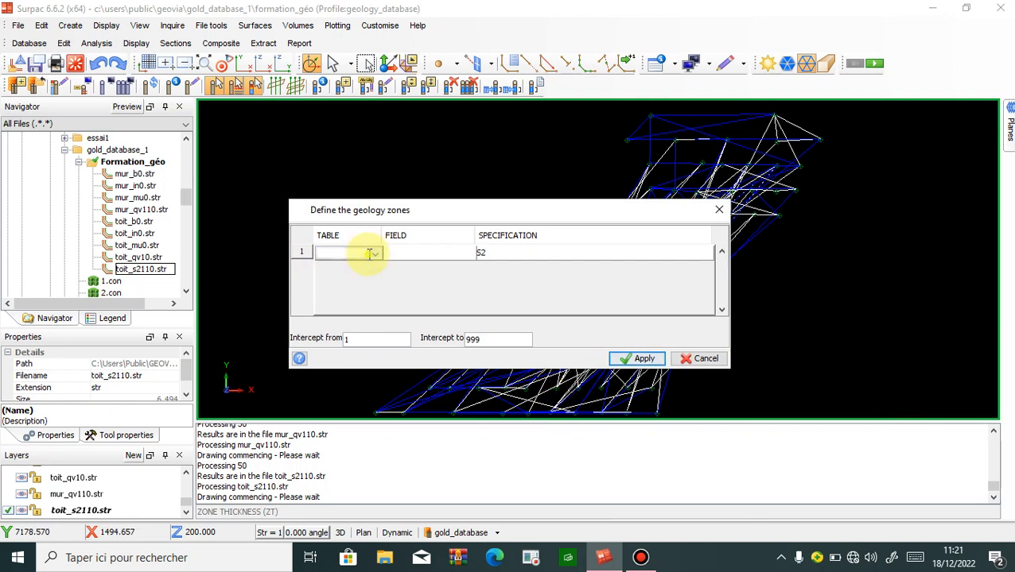
- Run the extraction for code S2 in the geology table's rock field without collar constraints, and load the resulting mur_s22110.str in the view
{"action": "left_click", "coordinate": [369, 252]}
{"action": "left_click", "coordinate": [358, 288]}
{"action": "left_click", "coordinate": [421, 255]}
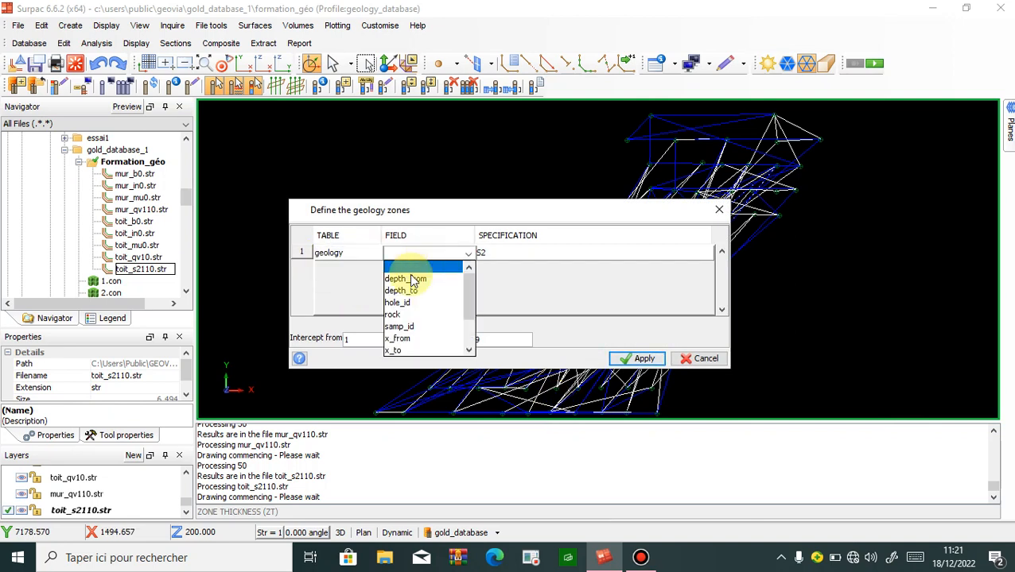
{"action": "left_click", "coordinate": [402, 315]}
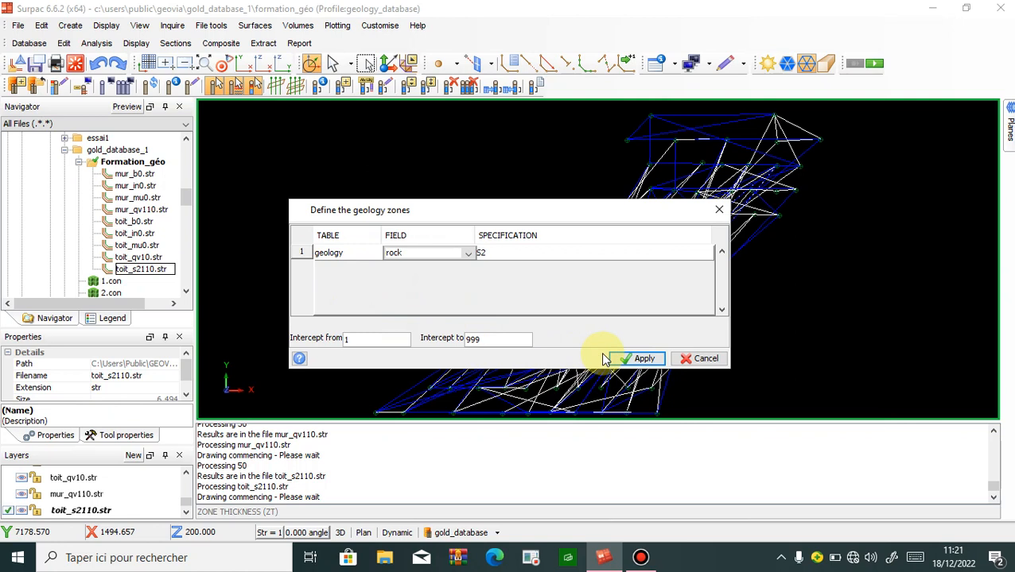
{"action": "left_click", "coordinate": [617, 358]}
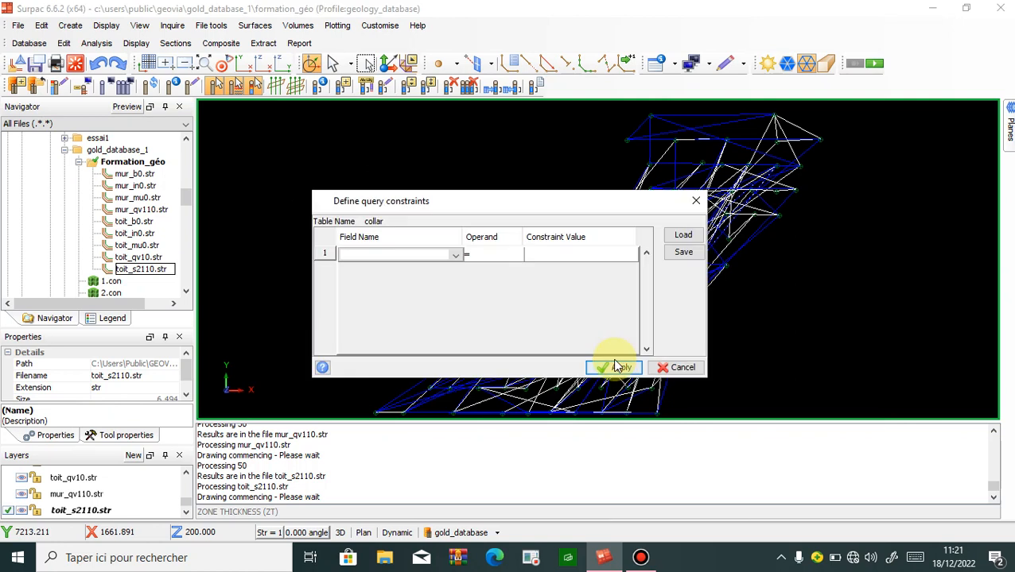
{"action": "left_click", "coordinate": [617, 367]}
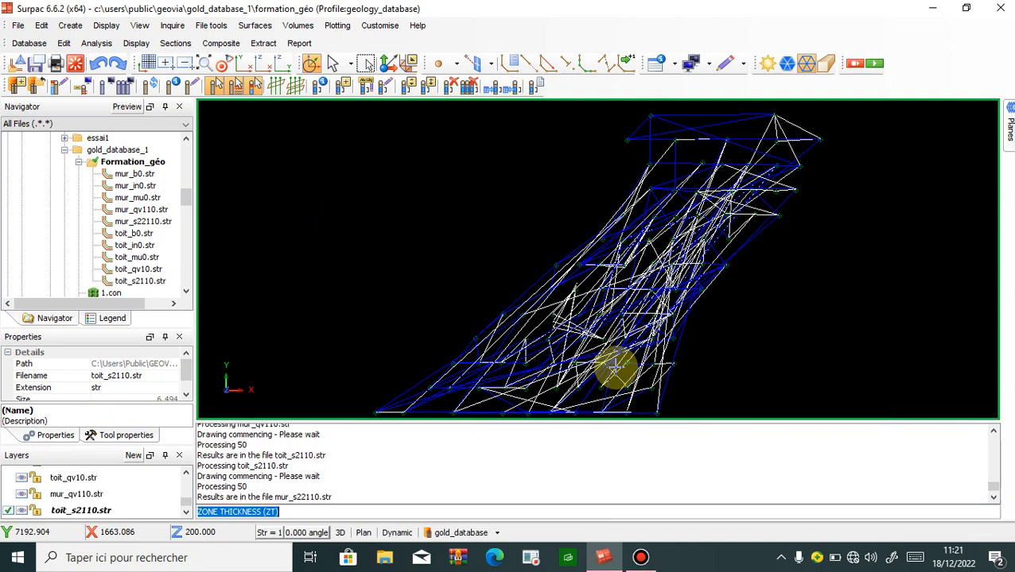
{"action": "left_click", "coordinate": [149, 226]}
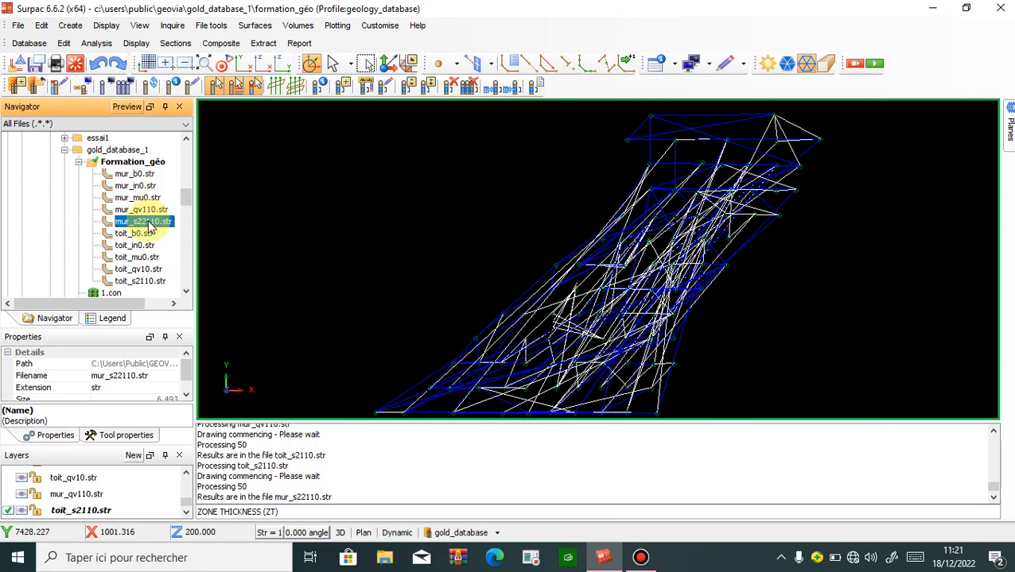
{"action": "double_click", "coordinate": [148, 226]}
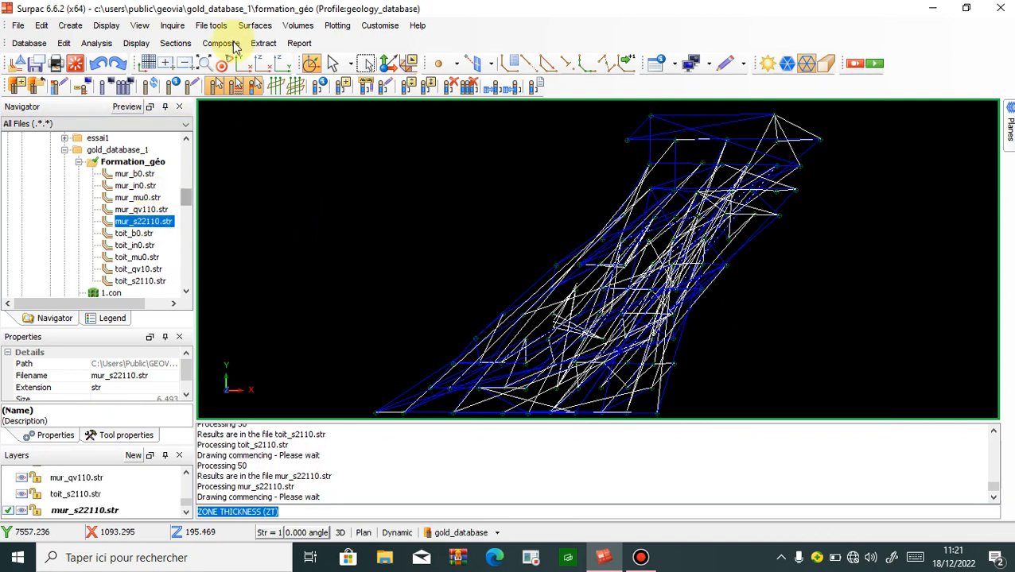
- Set up a multiple-zone thickness and depth extraction with string file and report both named toit_sh, using the top co-ordinate position
{"action": "left_click", "coordinate": [264, 43]}
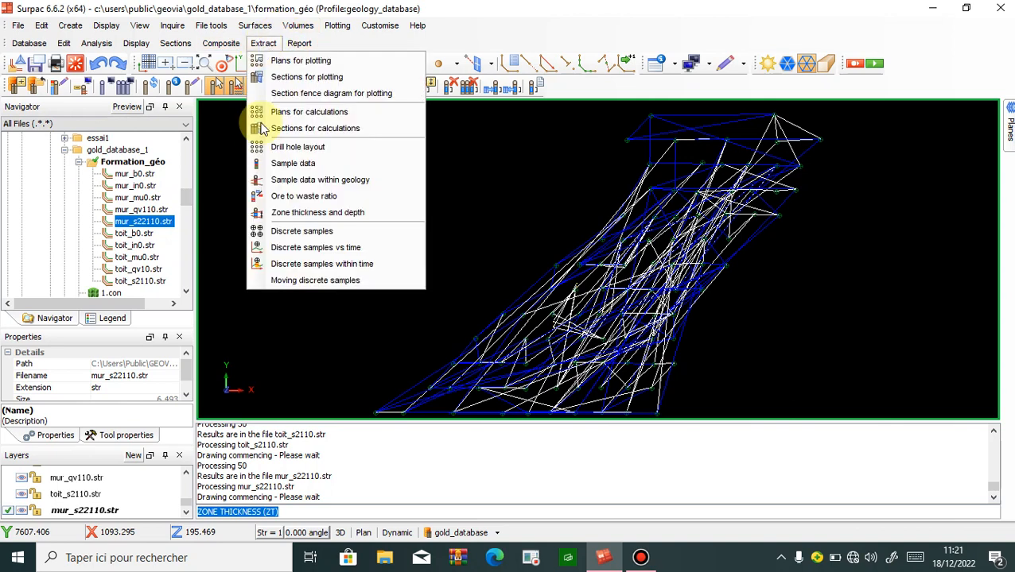
{"action": "left_click", "coordinate": [275, 211]}
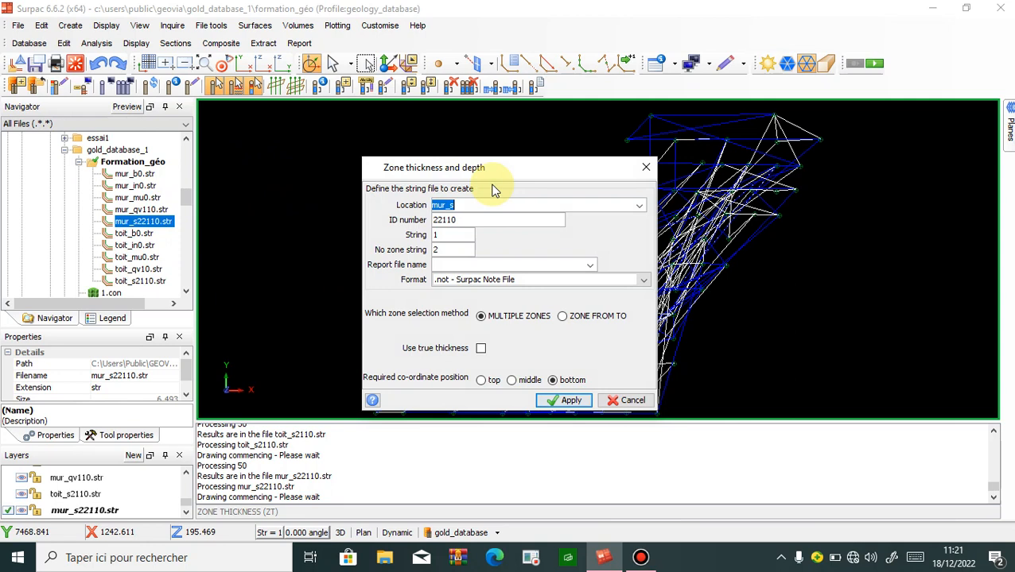
{"action": "type", "text": "toit_sh"}
{"action": "double_click", "coordinate": [475, 206]}
{"action": "right_click", "coordinate": [475, 206]}
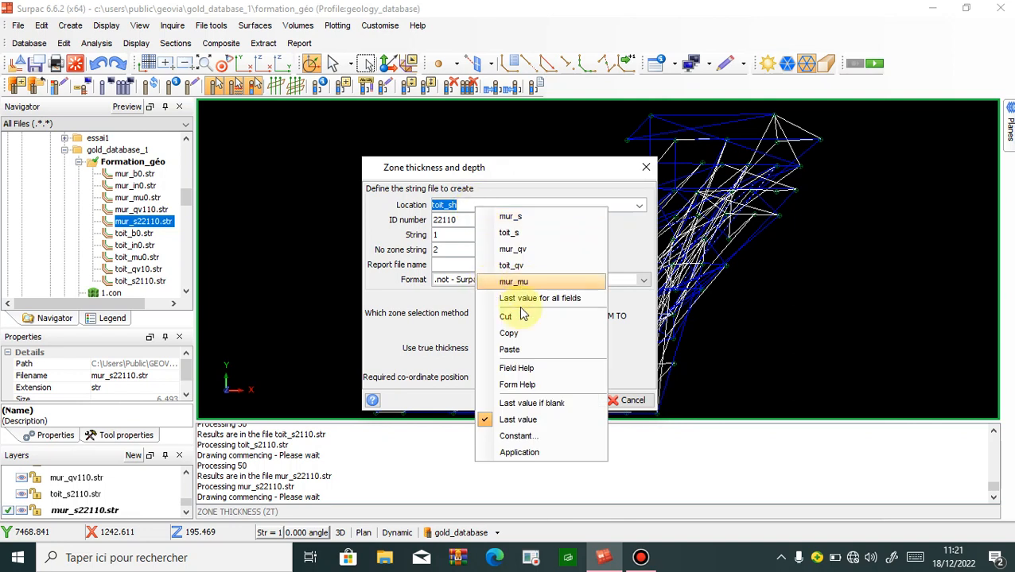
{"action": "left_click", "coordinate": [461, 264]}
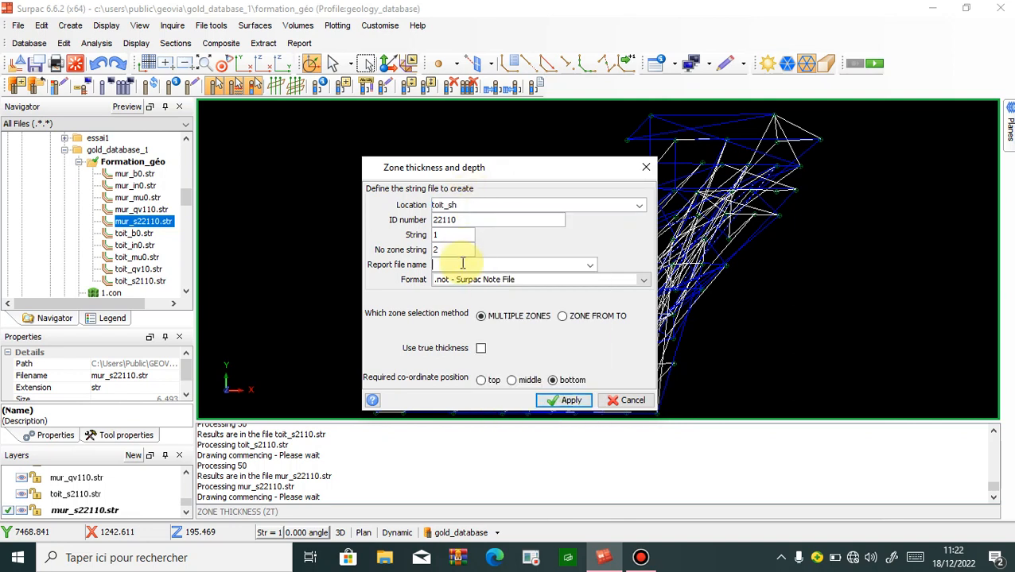
{"action": "right_click", "coordinate": [463, 263]}
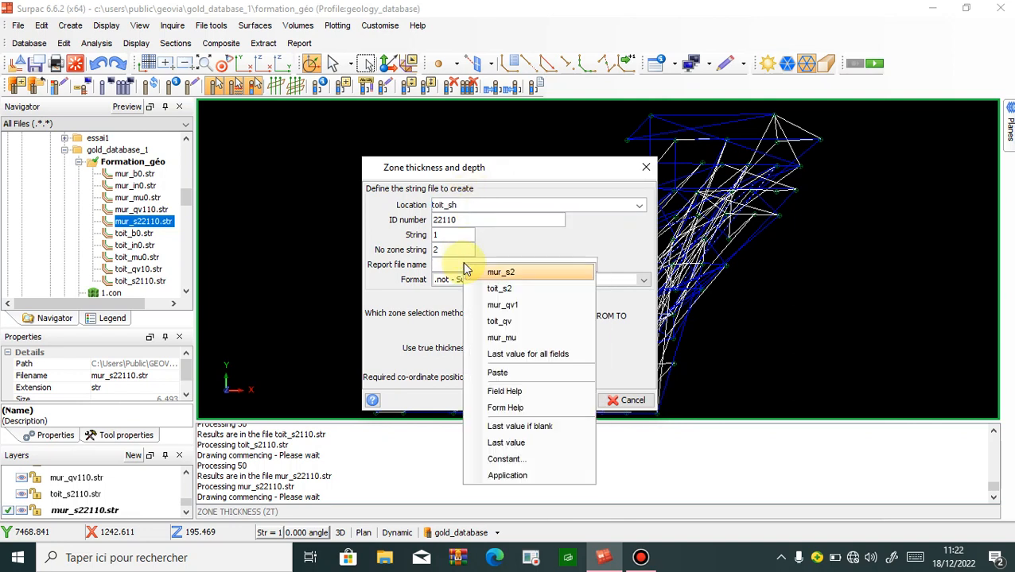
{"action": "left_click", "coordinate": [503, 371]}
{"action": "left_click", "coordinate": [489, 381]}
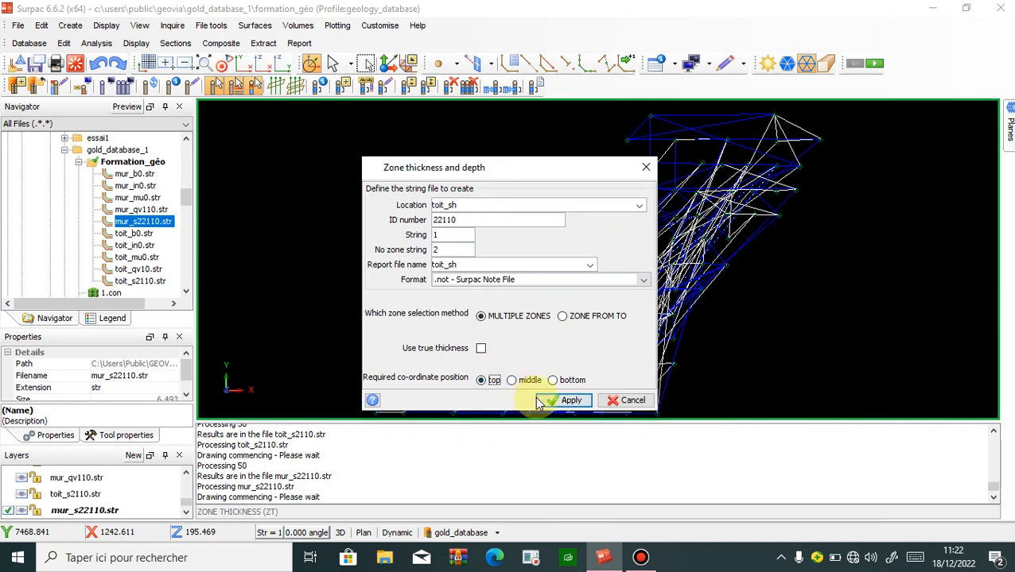
{"action": "left_click", "coordinate": [565, 401]}
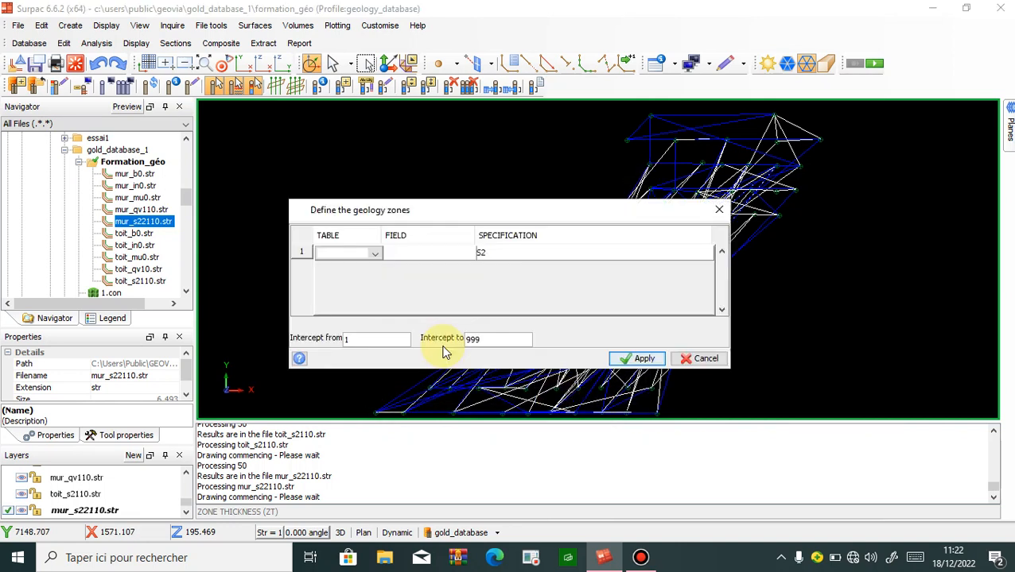
- Run the extraction for code SH in the geology table's rock field without collar constraints, and load the resulting toit_sh22110.str in the view
{"action": "left_click", "coordinate": [375, 252]}
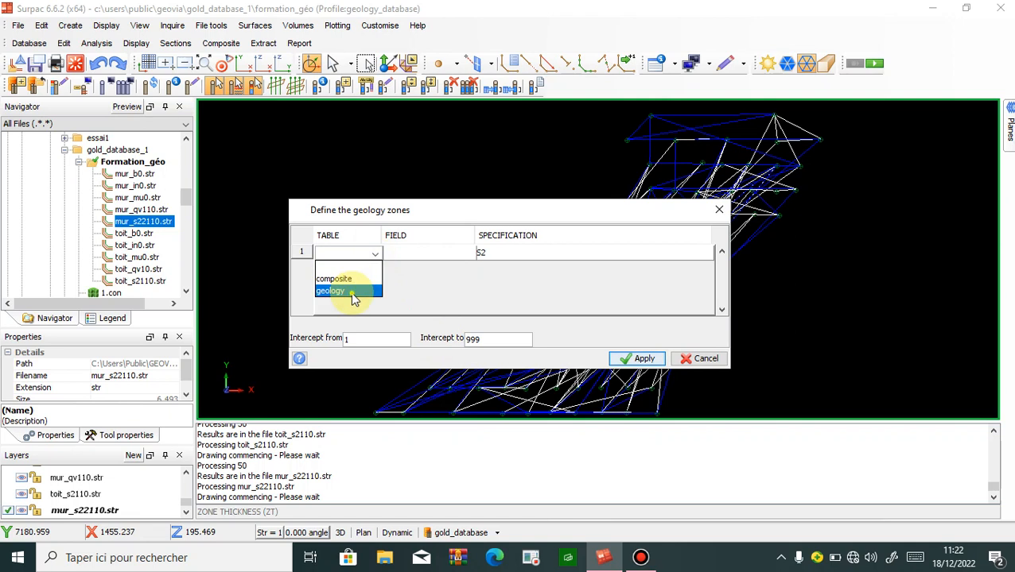
{"action": "left_click", "coordinate": [362, 291]}
{"action": "left_click", "coordinate": [463, 253]}
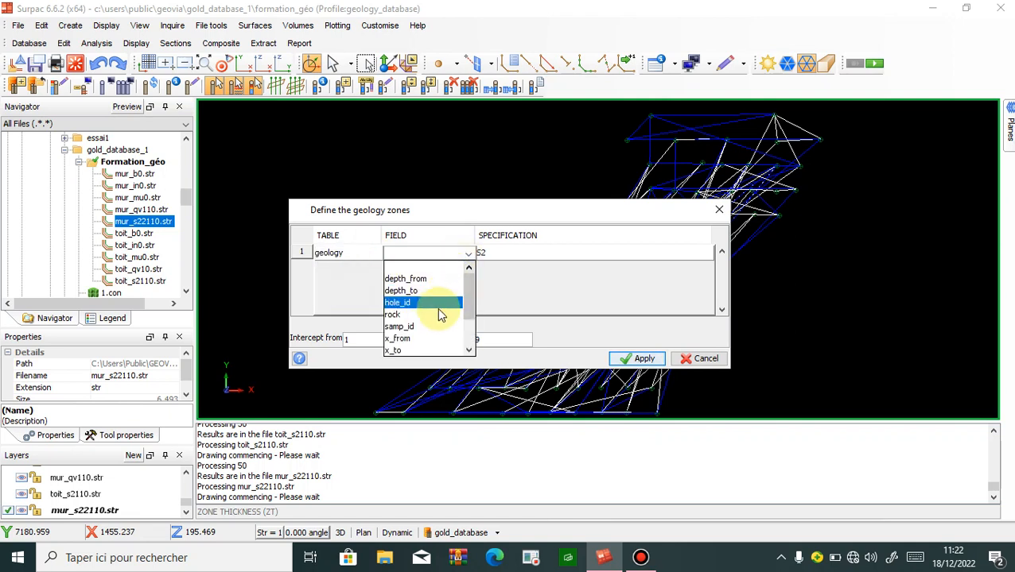
{"action": "left_click", "coordinate": [444, 313]}
{"action": "left_click", "coordinate": [513, 253]}
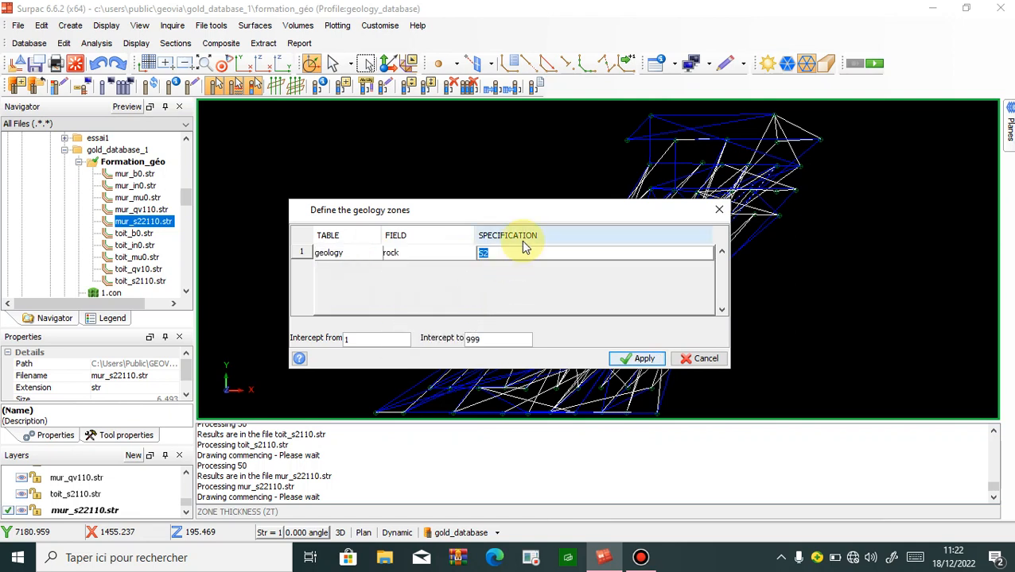
{"action": "type", "text": "SH"}
{"action": "left_click", "coordinate": [624, 359]}
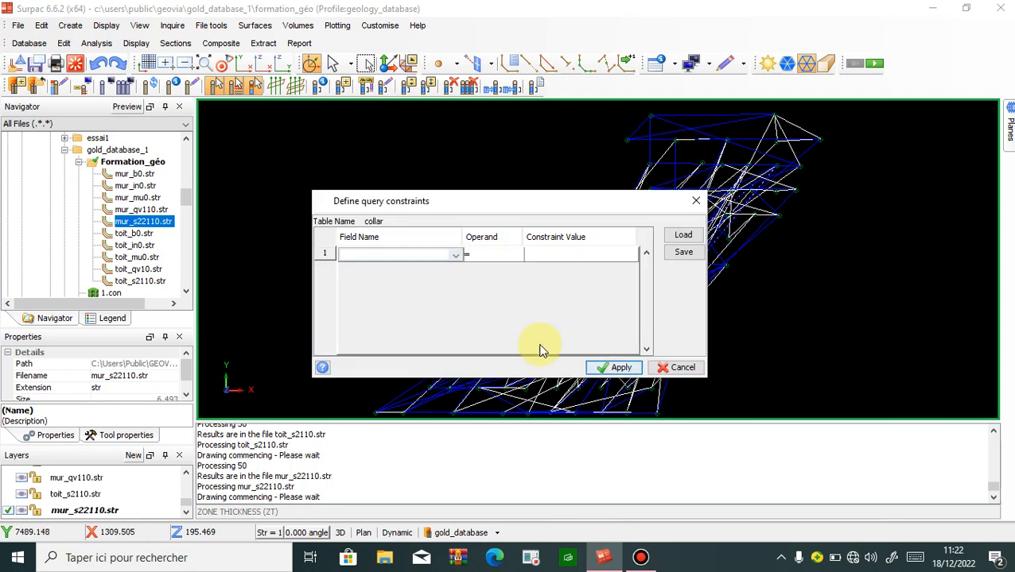
{"action": "left_click", "coordinate": [619, 368]}
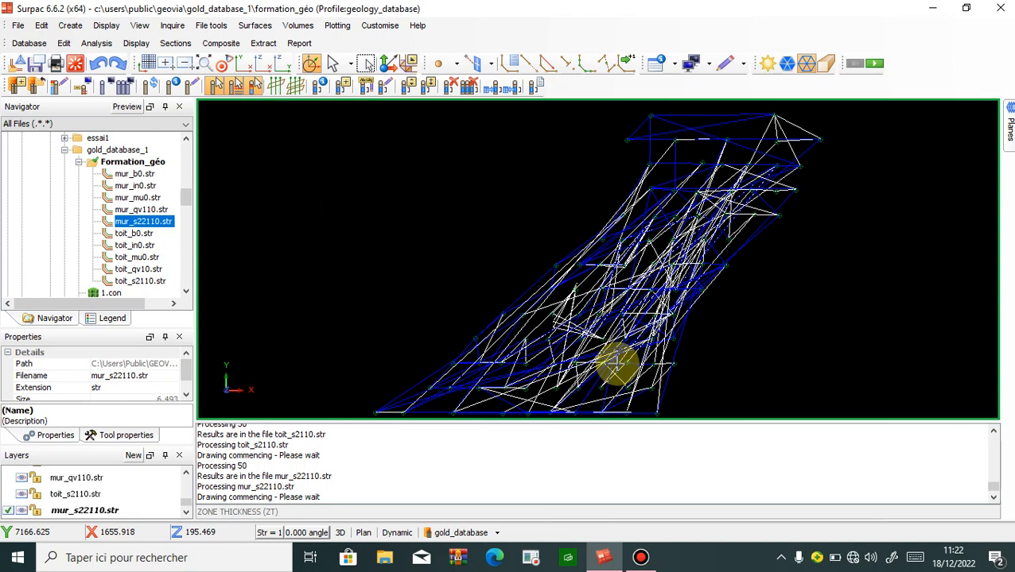
{"action": "left_click", "coordinate": [616, 362]}
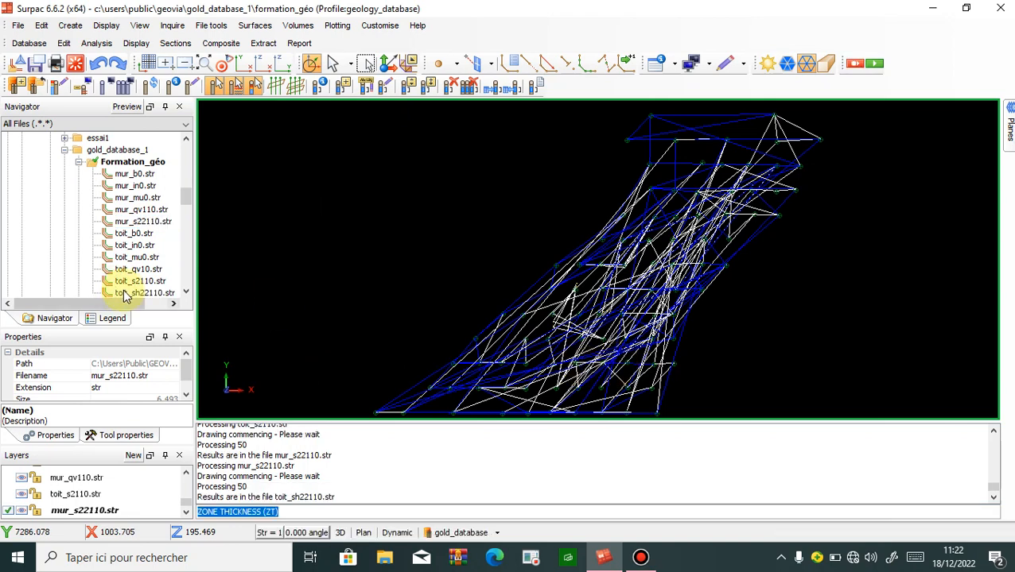
{"action": "left_click", "coordinate": [125, 294]}
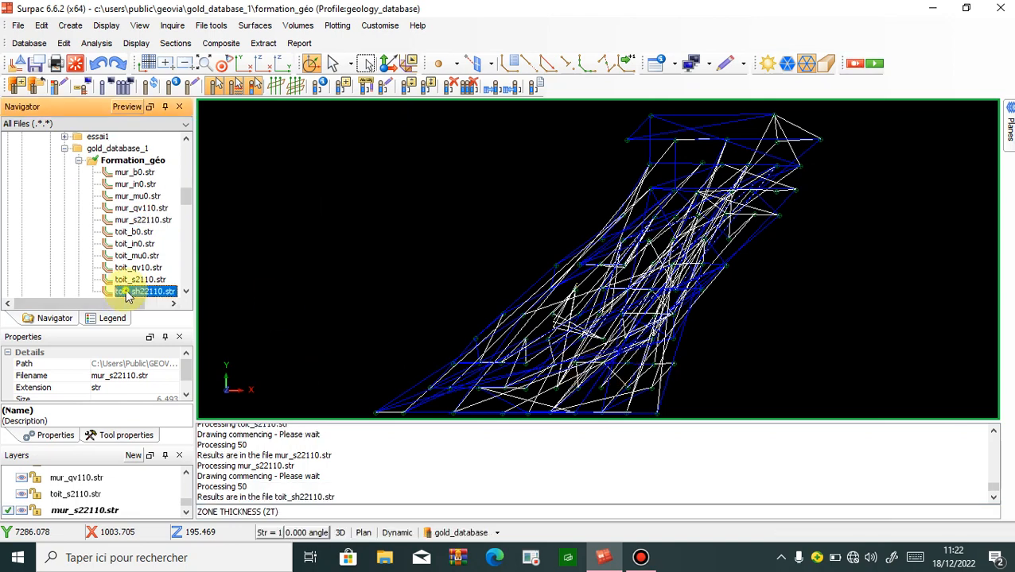
{"action": "double_click", "coordinate": [125, 292]}
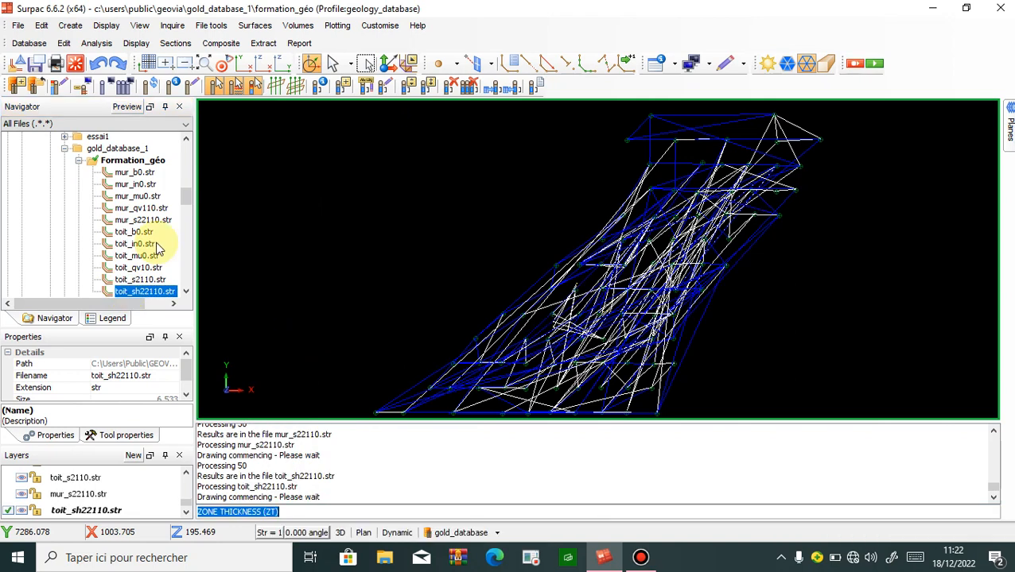
- Set up a multiple-zone thickness and depth extraction with string file and report both named mur_sh, using the bottom co-ordinate position
{"action": "left_click", "coordinate": [263, 43]}
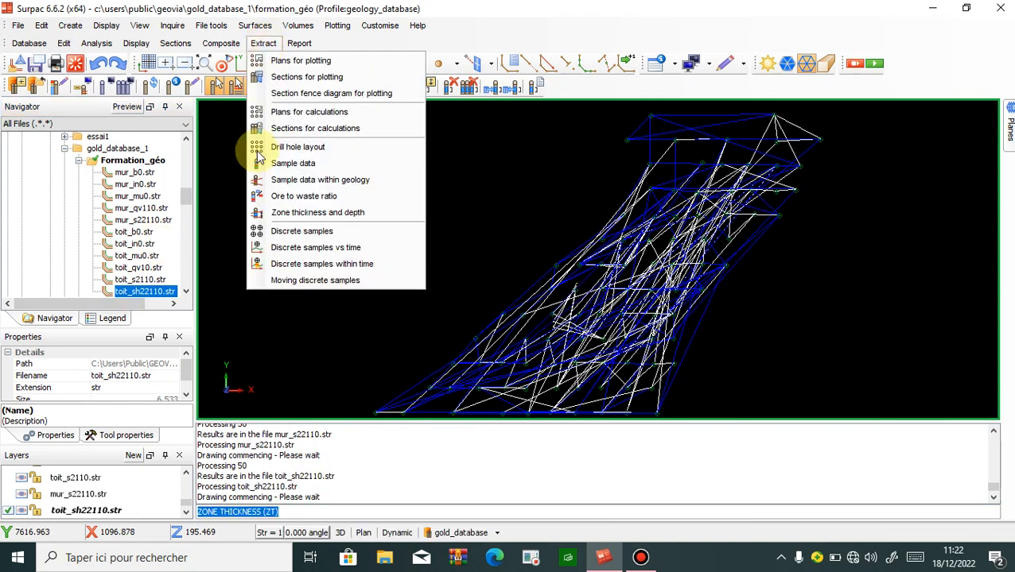
{"action": "left_click", "coordinate": [287, 213]}
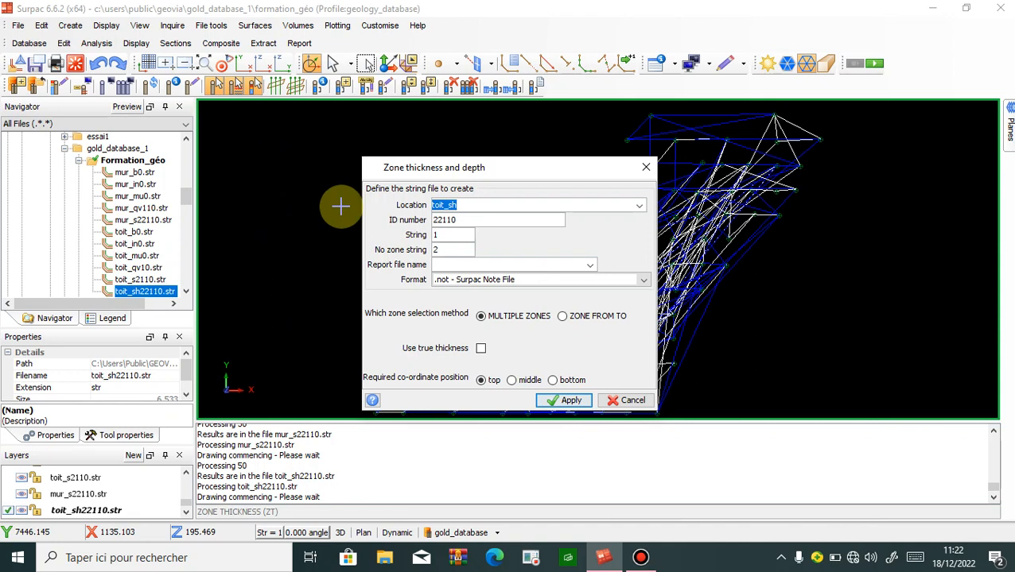
{"action": "type", "text": "mur_sh"}
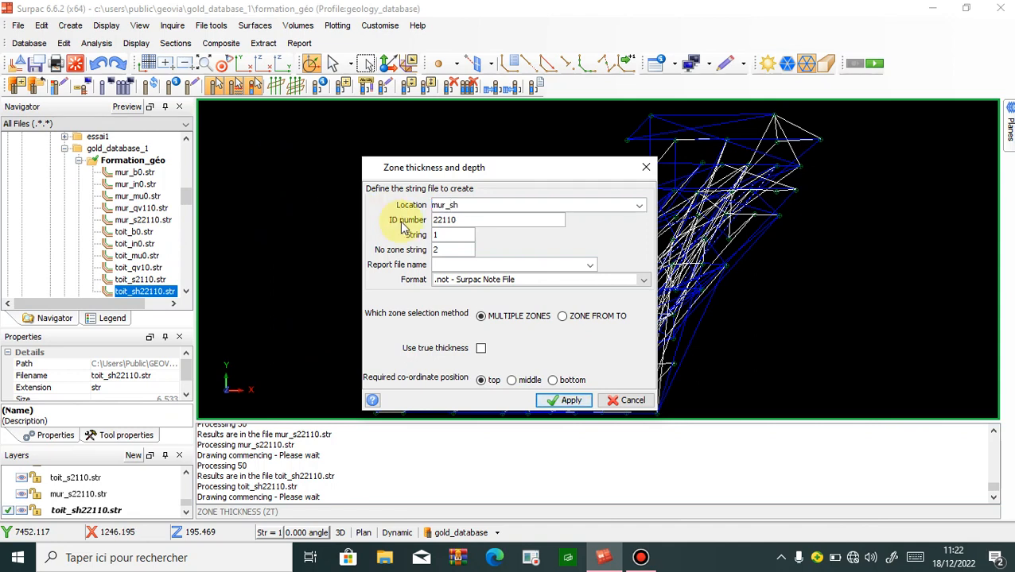
{"action": "double_click", "coordinate": [469, 207]}
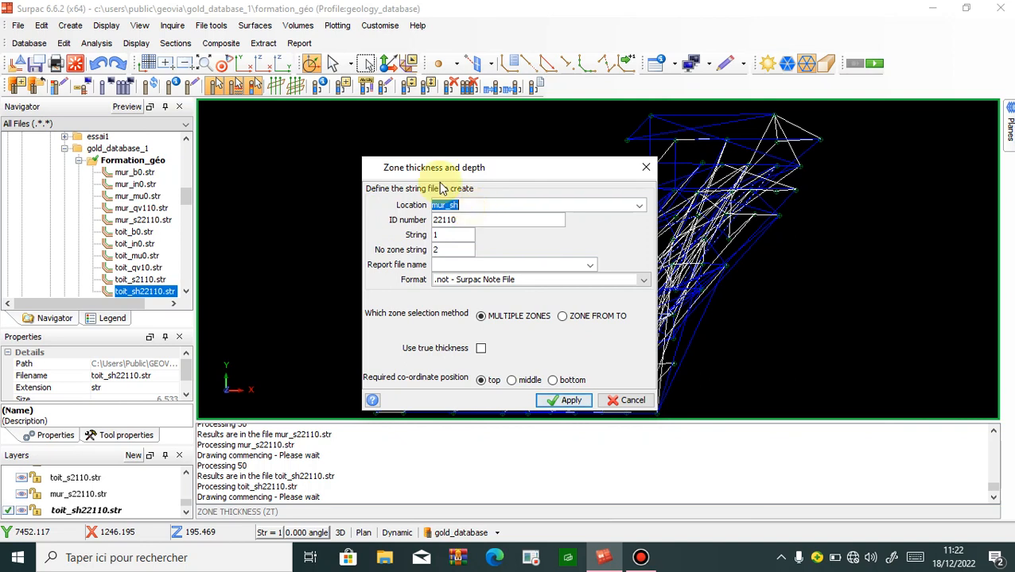
{"action": "right_click", "coordinate": [462, 209]}
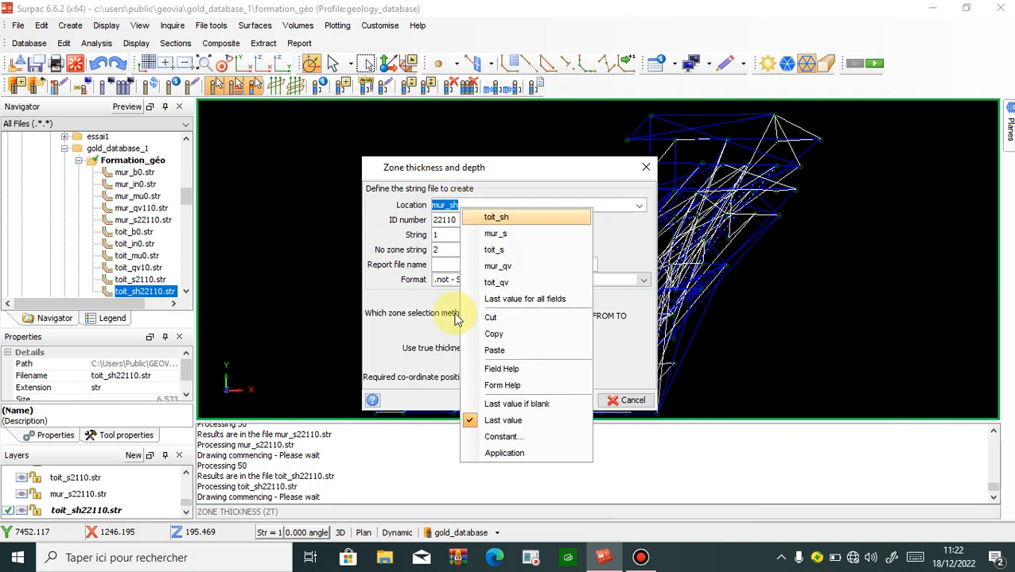
{"action": "left_click", "coordinate": [480, 334]}
{"action": "left_click", "coordinate": [453, 265]}
{"action": "right_click", "coordinate": [452, 267]}
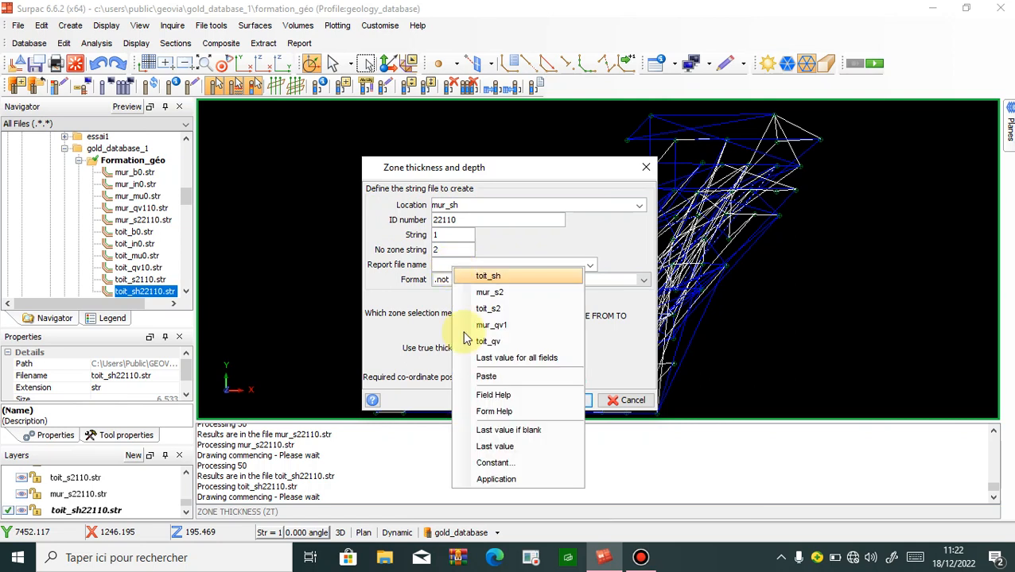
{"action": "left_click", "coordinate": [487, 377]}
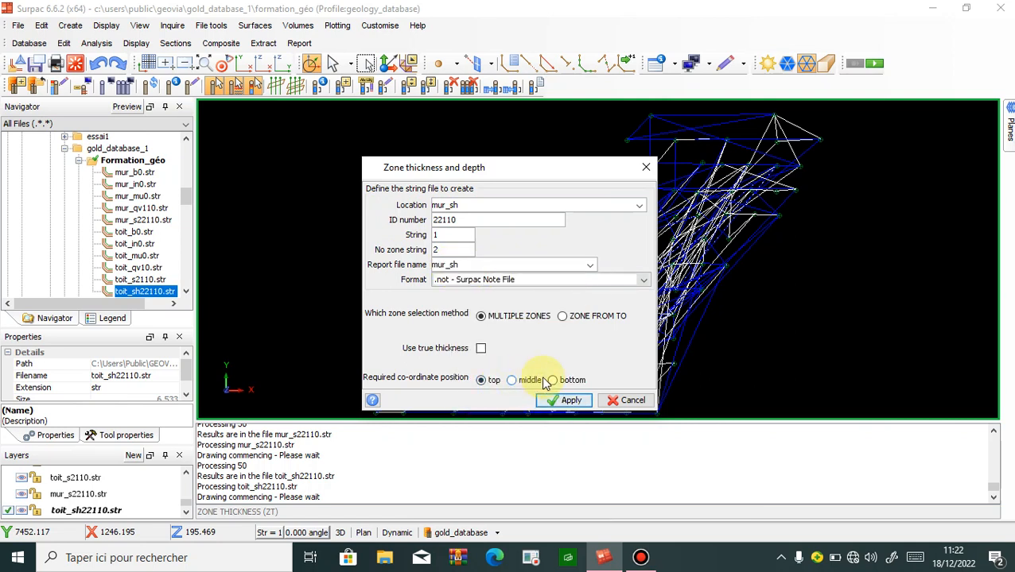
{"action": "left_click", "coordinate": [552, 381]}
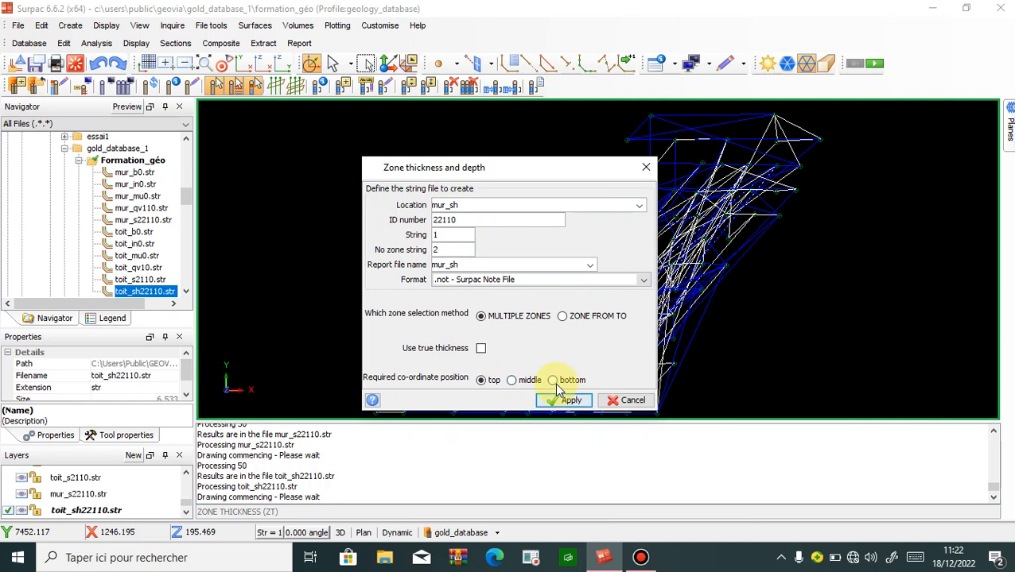
{"action": "left_click", "coordinate": [554, 404]}
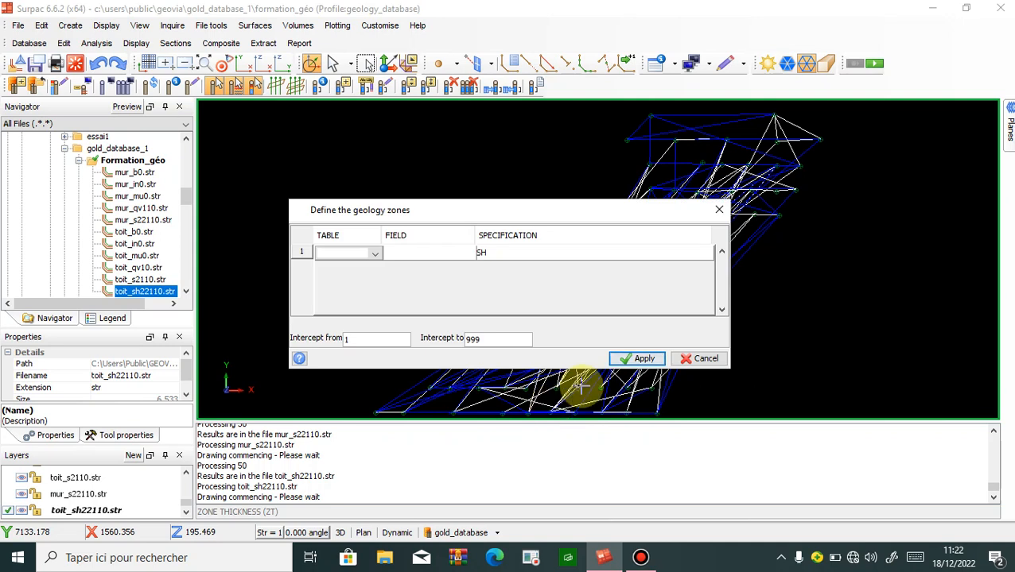
- Run the extraction for code SH in the geology table's rock field without collar constraints, and load the resulting mur_sh22110.str in the view
{"action": "left_click", "coordinate": [370, 254]}
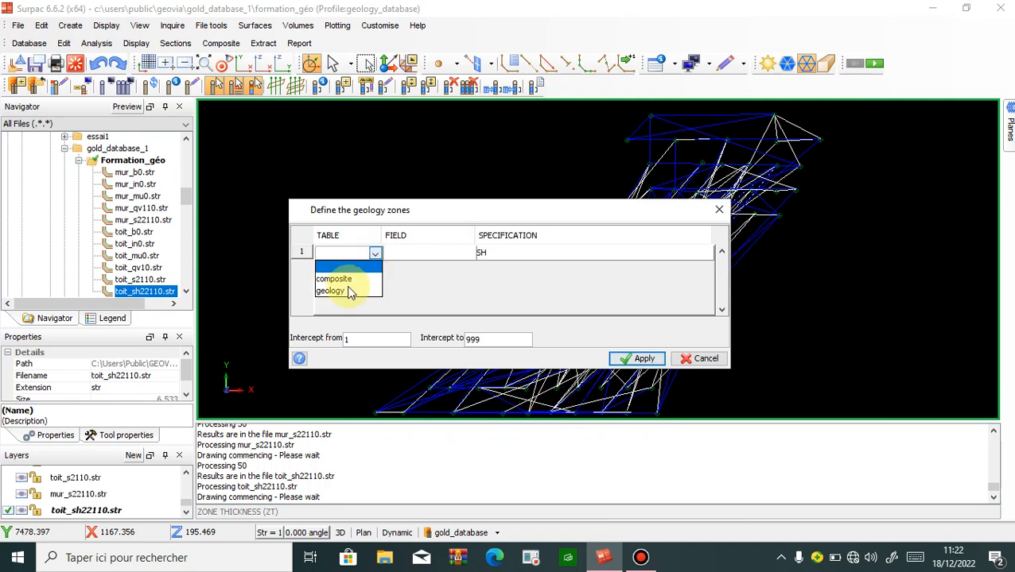
{"action": "left_click", "coordinate": [378, 291]}
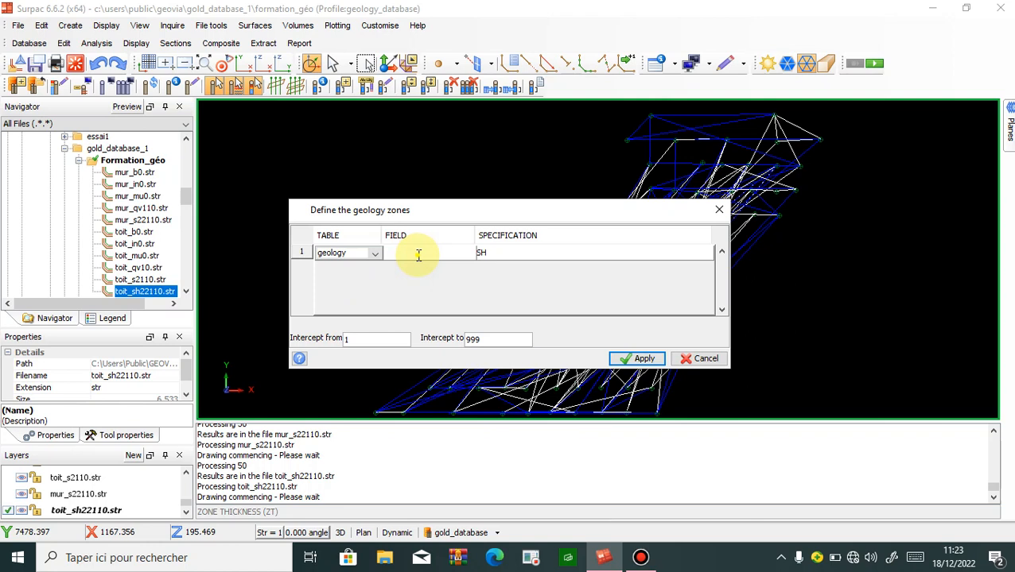
{"action": "left_click", "coordinate": [418, 253]}
{"action": "left_click", "coordinate": [401, 315]}
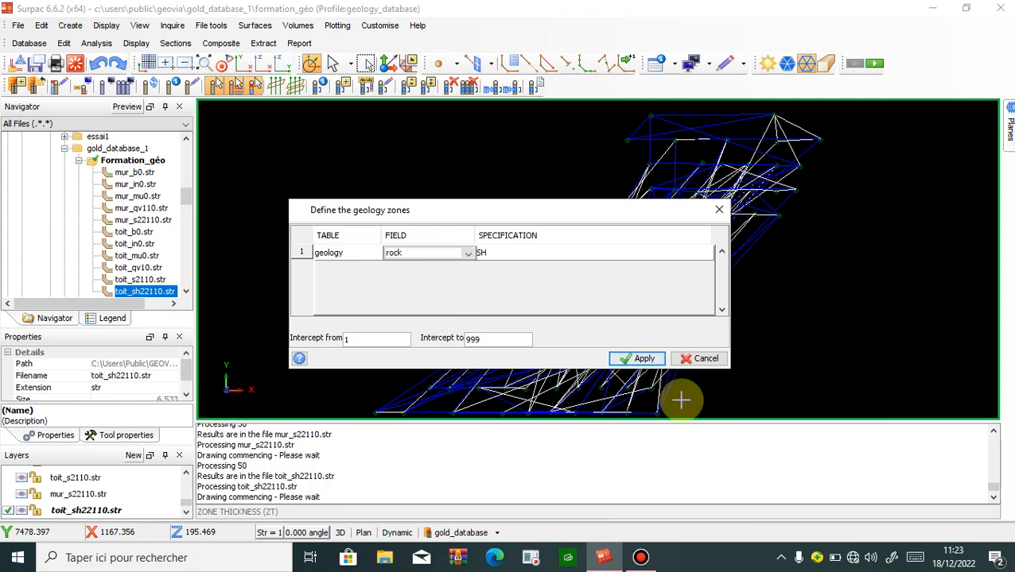
{"action": "left_click", "coordinate": [643, 359]}
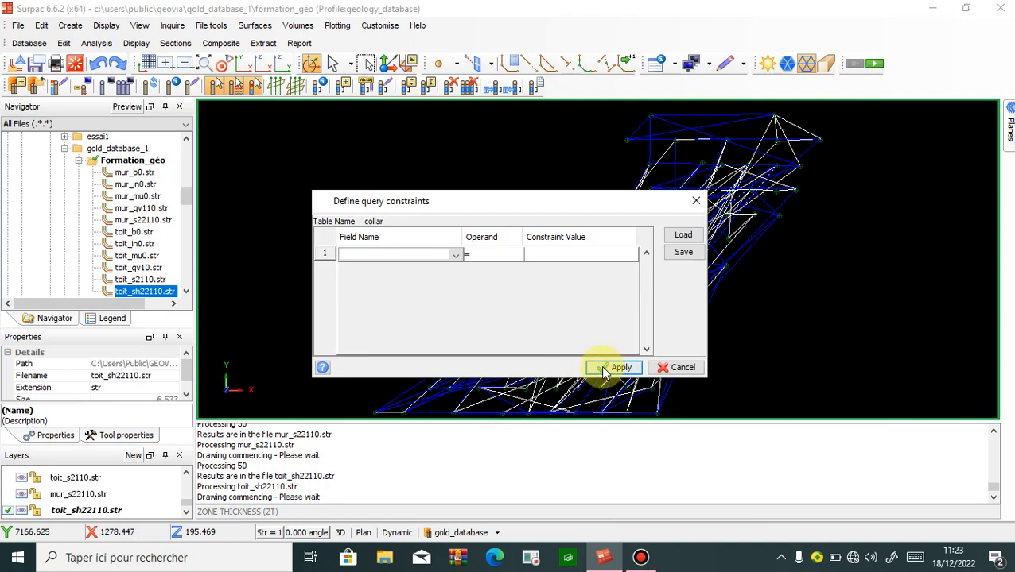
{"action": "left_click", "coordinate": [611, 367]}
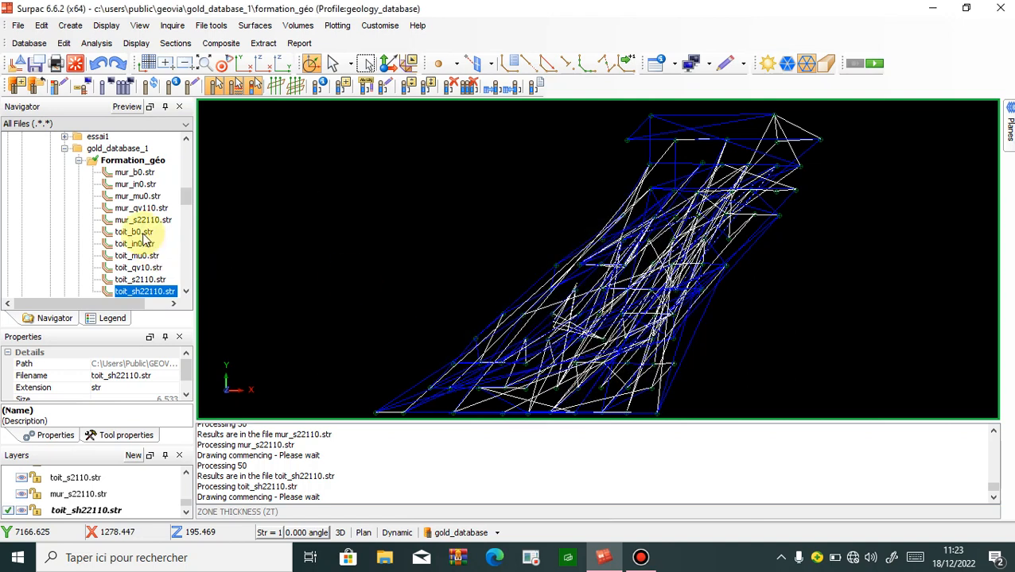
{"action": "left_click", "coordinate": [136, 232]}
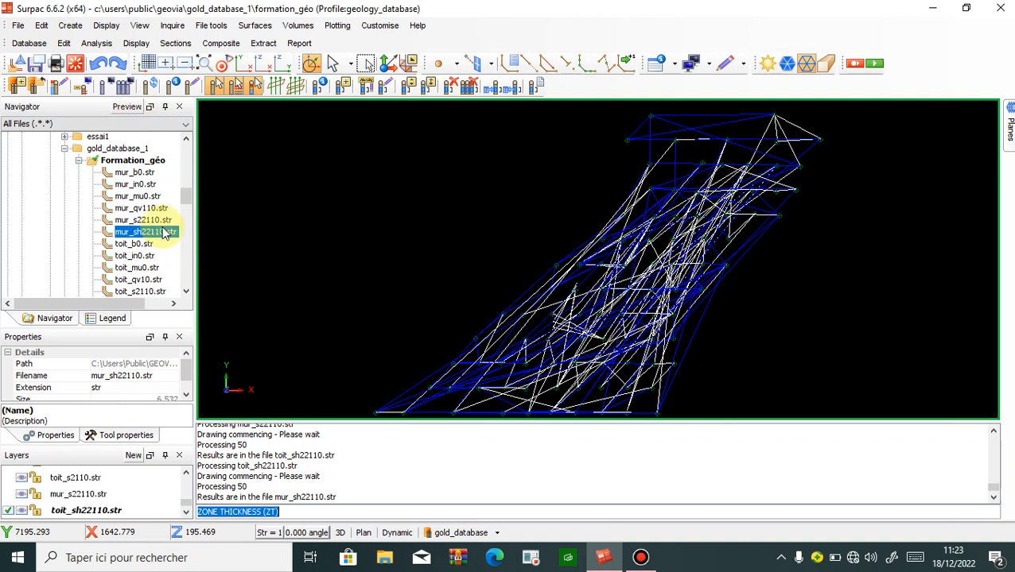
{"action": "left_click", "coordinate": [165, 232]}
{"action": "double_click", "coordinate": [165, 232]}
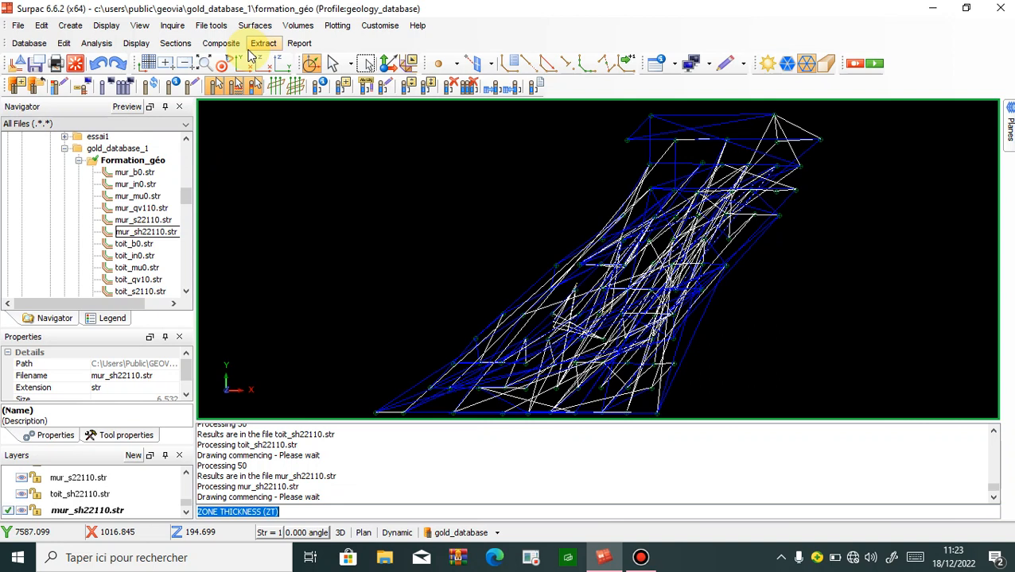
- Set up a multiple-zone thickness and depth extraction with string file and report both named toit_st, using the top co-ordinate position
{"action": "left_click", "coordinate": [262, 44]}
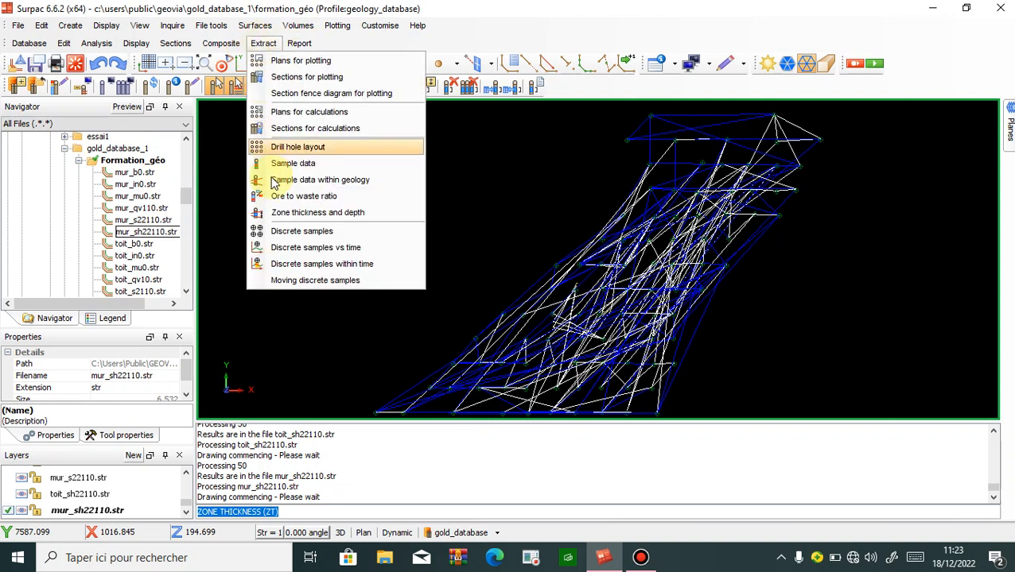
{"action": "left_click", "coordinate": [284, 214]}
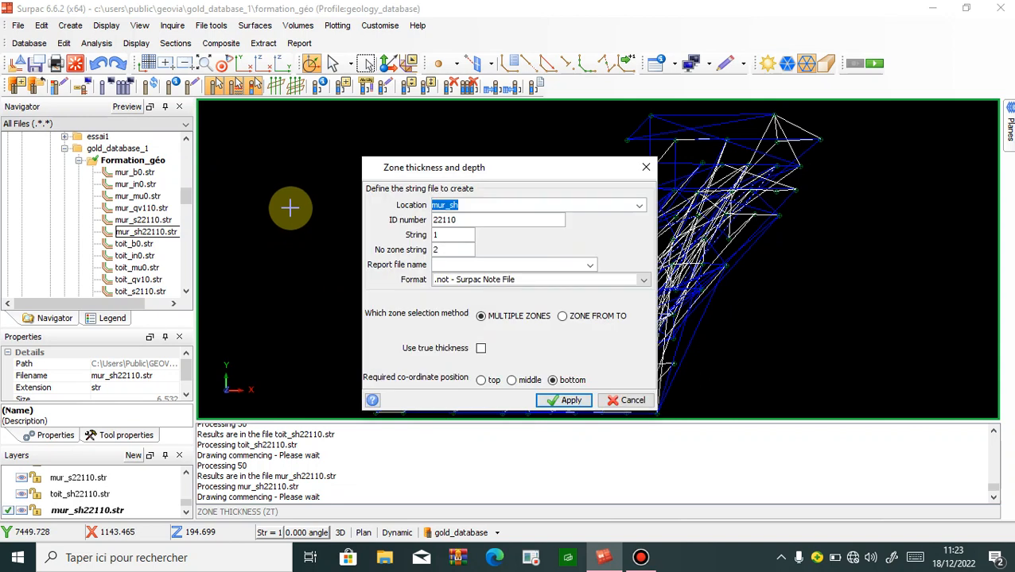
{"action": "type", "text": "toit_st"}
{"action": "double_click", "coordinate": [471, 205]}
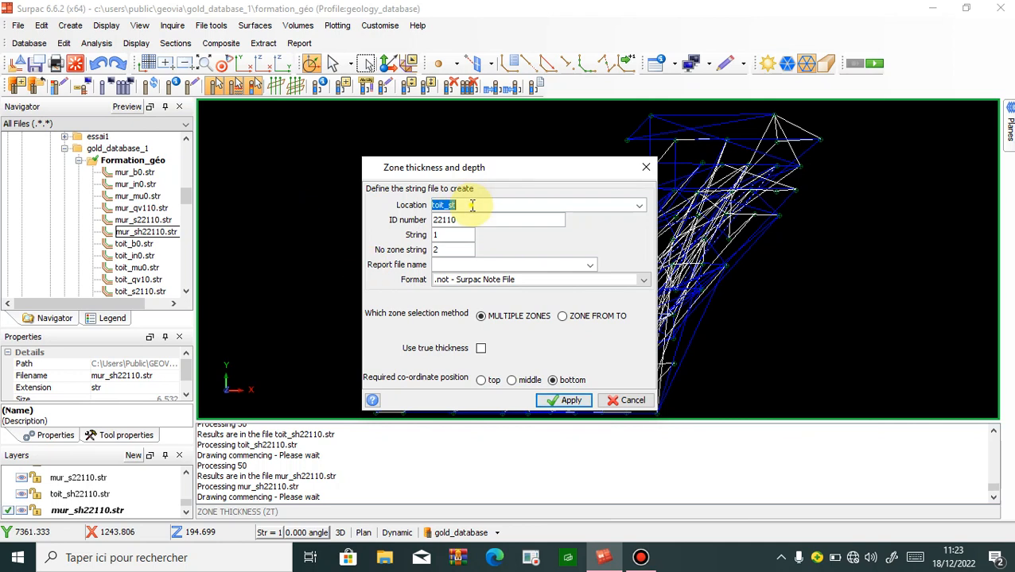
{"action": "right_click", "coordinate": [471, 205]}
{"action": "left_click", "coordinate": [501, 331]}
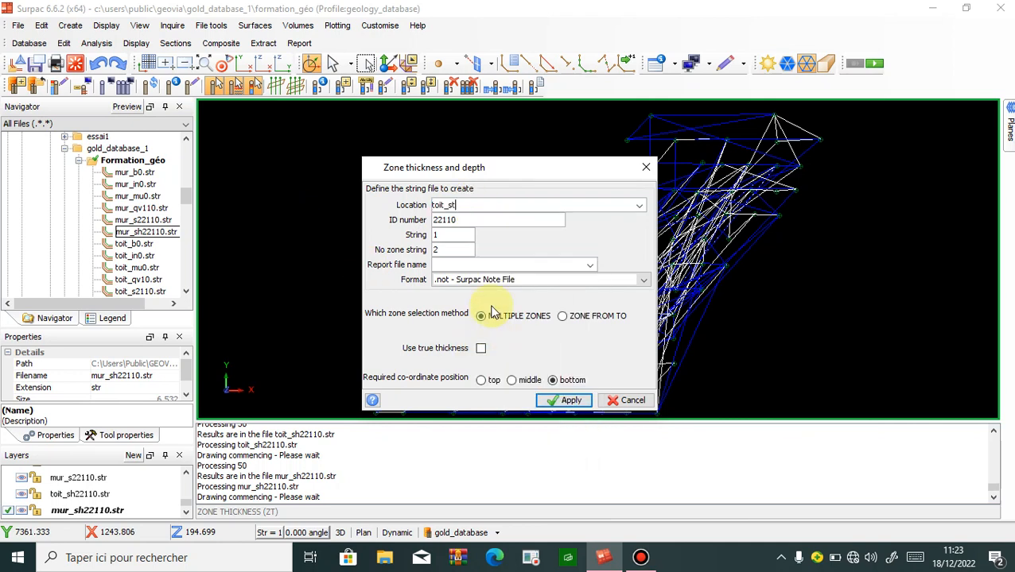
{"action": "right_click", "coordinate": [437, 262]}
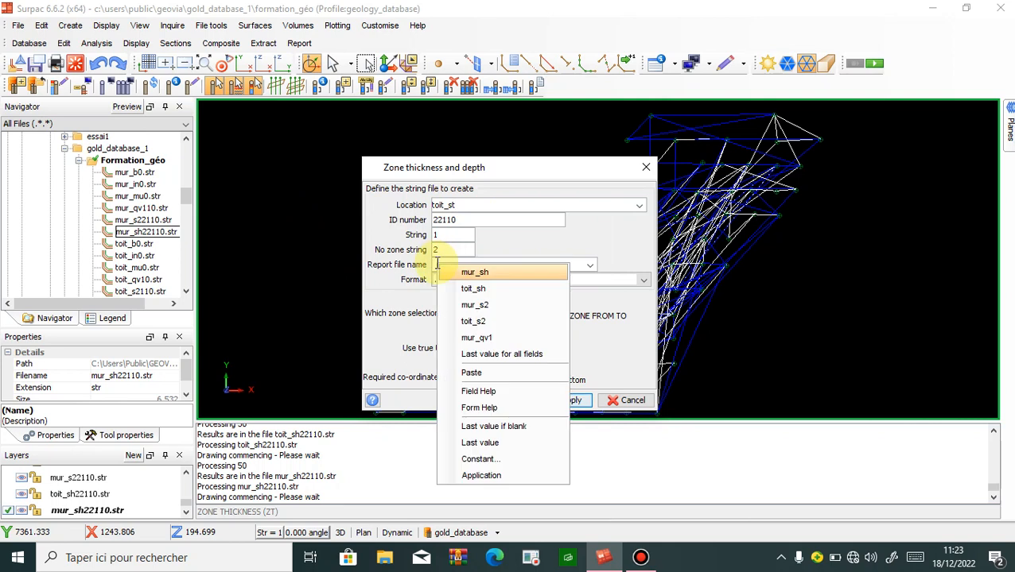
{"action": "left_click", "coordinate": [471, 373]}
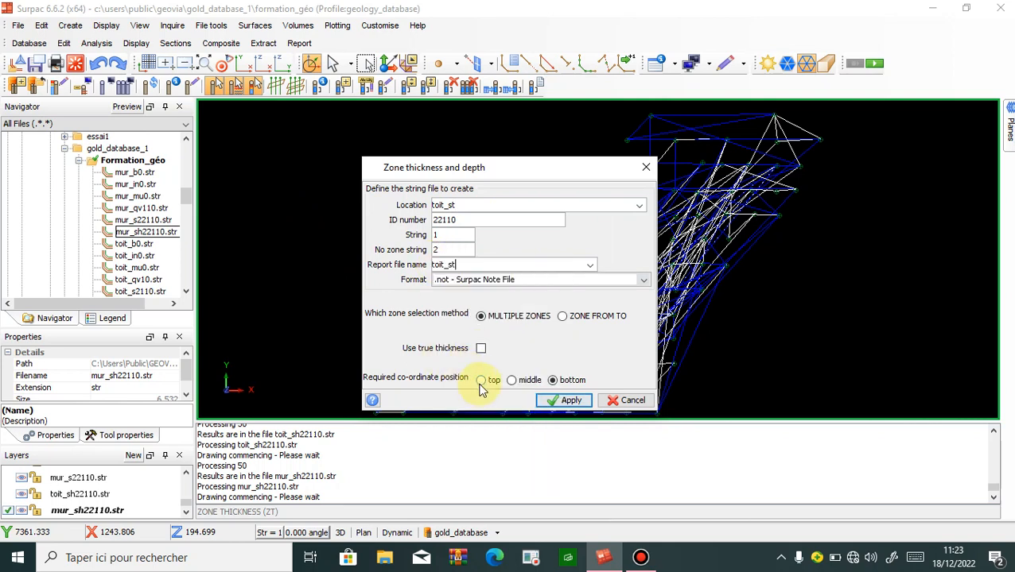
{"action": "left_click", "coordinate": [481, 382]}
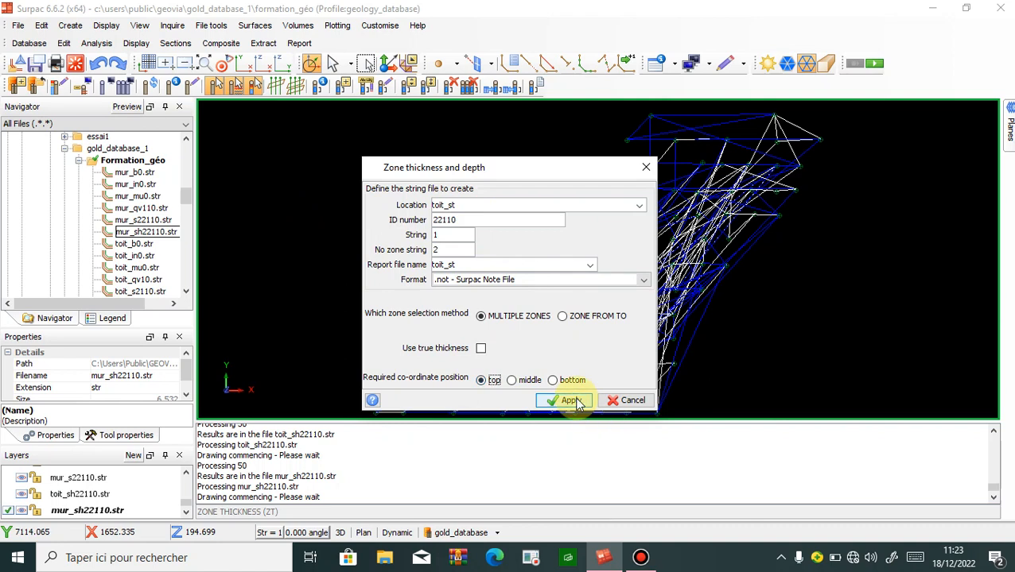
{"action": "left_click", "coordinate": [573, 400]}
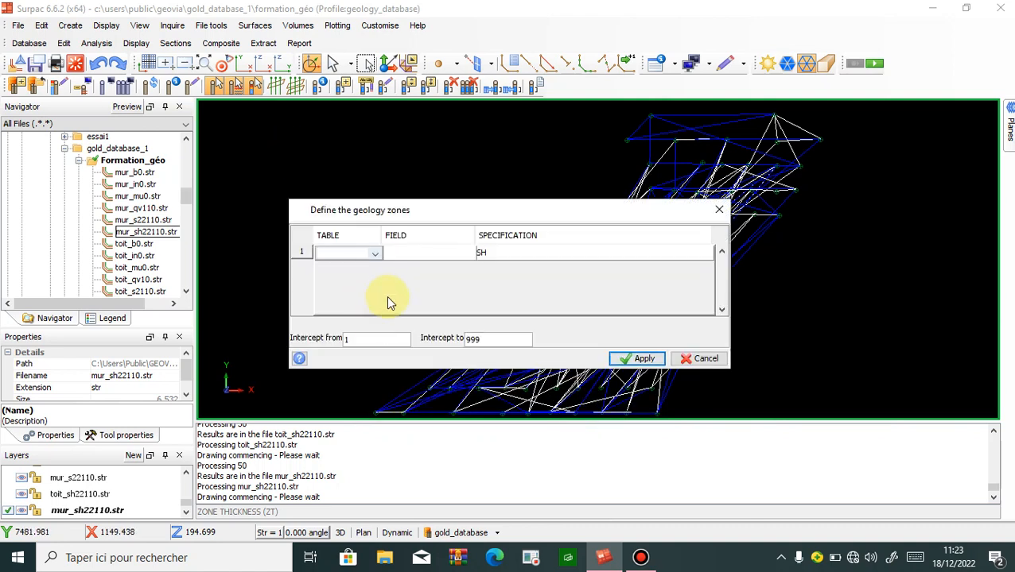
- Run the toit_st extraction for code ST in the geology table's rock field without collar constraints
{"action": "left_click", "coordinate": [375, 252]}
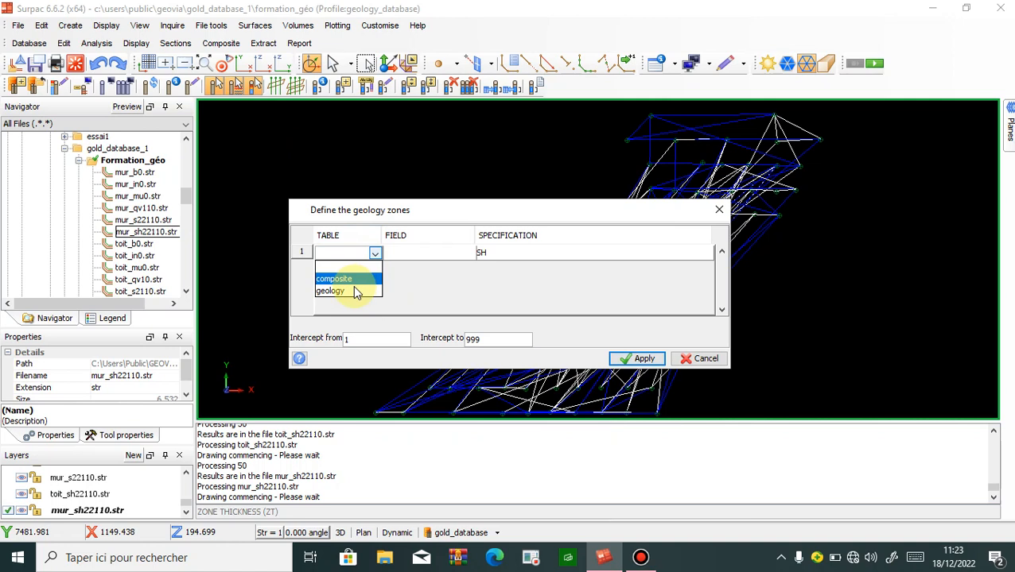
{"action": "left_click", "coordinate": [402, 256]}
{"action": "left_click", "coordinate": [408, 260]}
{"action": "left_click", "coordinate": [400, 312]}
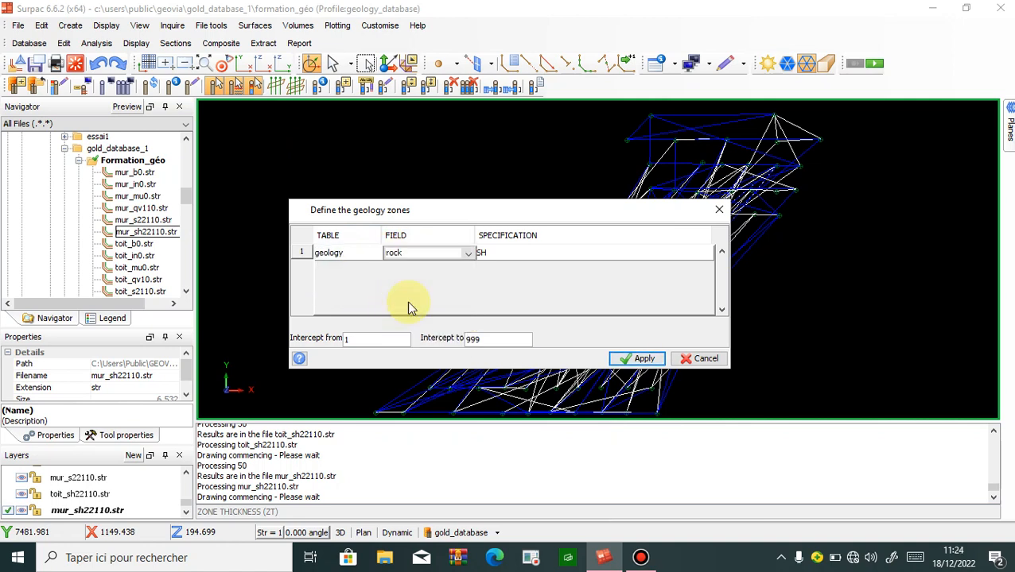
{"action": "left_click", "coordinate": [529, 254]}
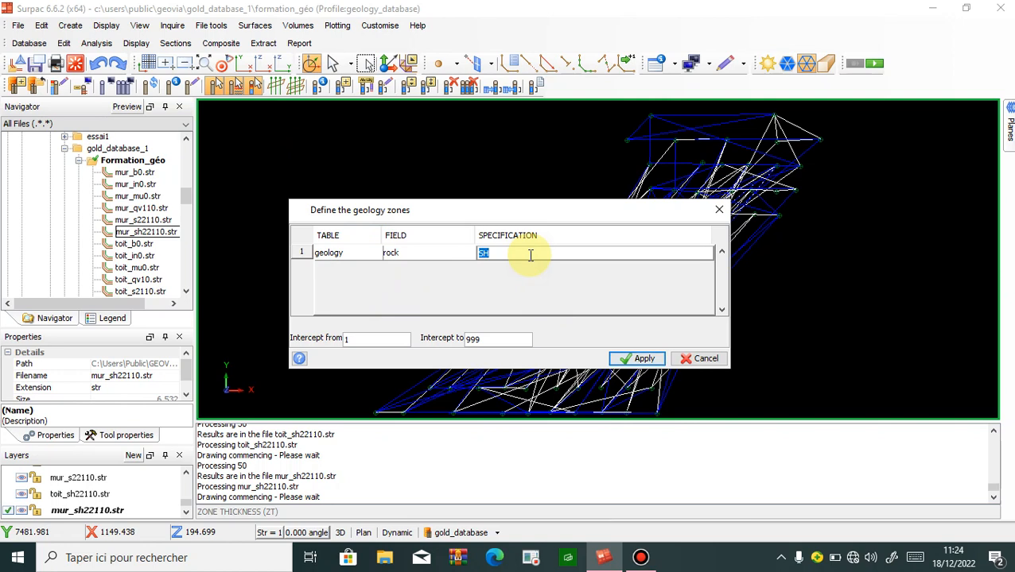
{"action": "type", "text": "ST"}
{"action": "left_click", "coordinate": [636, 360]}
{"action": "left_click", "coordinate": [615, 366]}
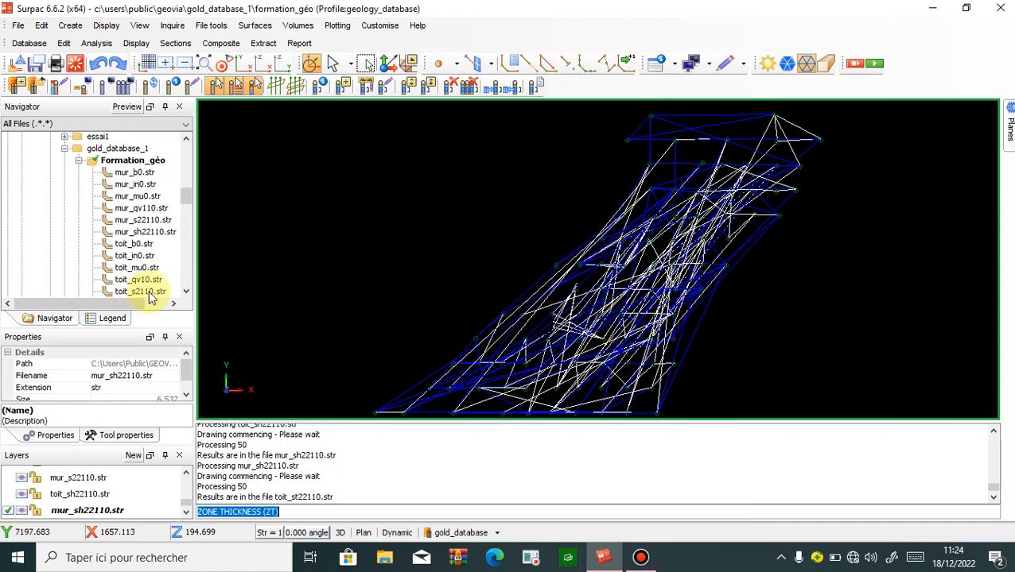
- Load the extracted toit_st22110.str string file from the Formation_géo folder in the view
{"action": "left_click", "coordinate": [187, 291]}
{"action": "left_click", "coordinate": [187, 291]}
{"action": "left_click", "coordinate": [186, 291]}
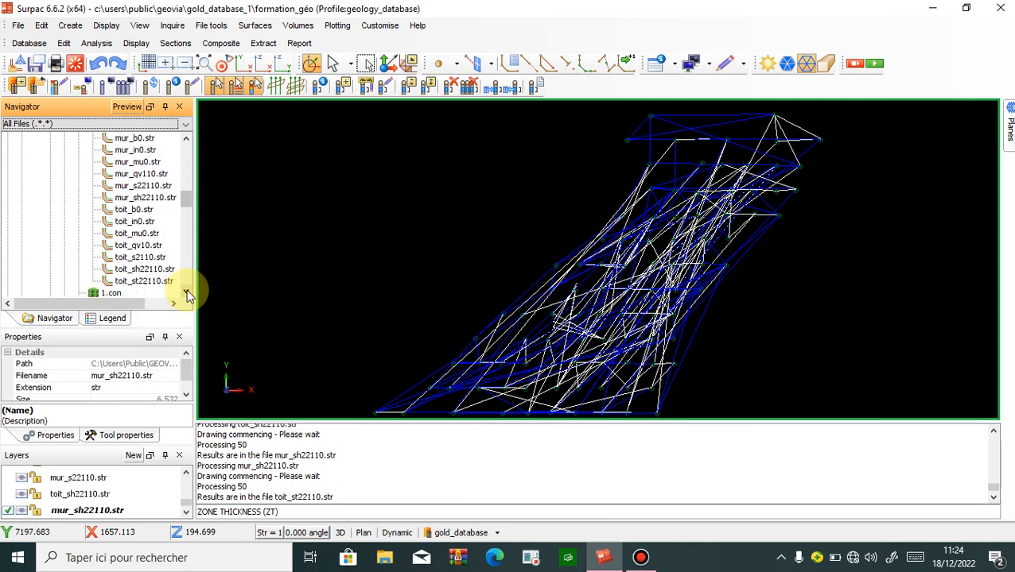
{"action": "left_click", "coordinate": [147, 282]}
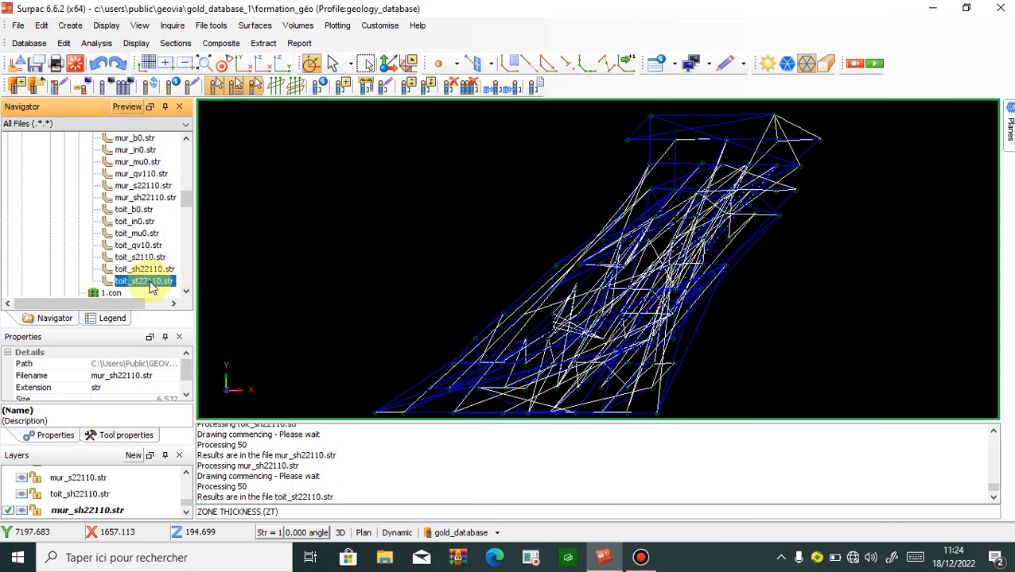
- Display toit_st22110.str and set up a zone thickness extraction with location and report file mur_st, using the bottom co-ordinate position
{"action": "double_click", "coordinate": [147, 283]}
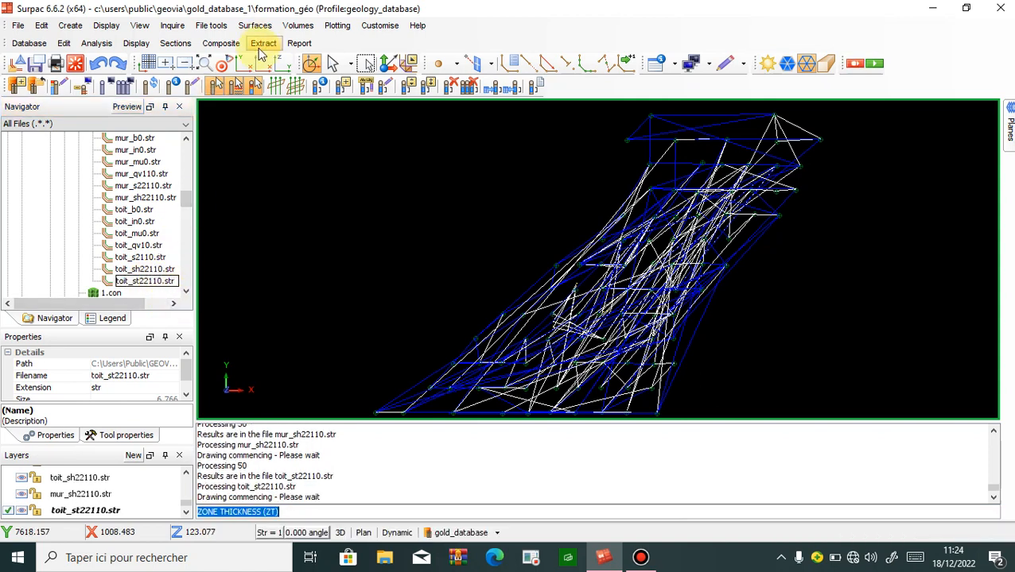
{"action": "left_click", "coordinate": [261, 46]}
{"action": "left_click", "coordinate": [307, 210]}
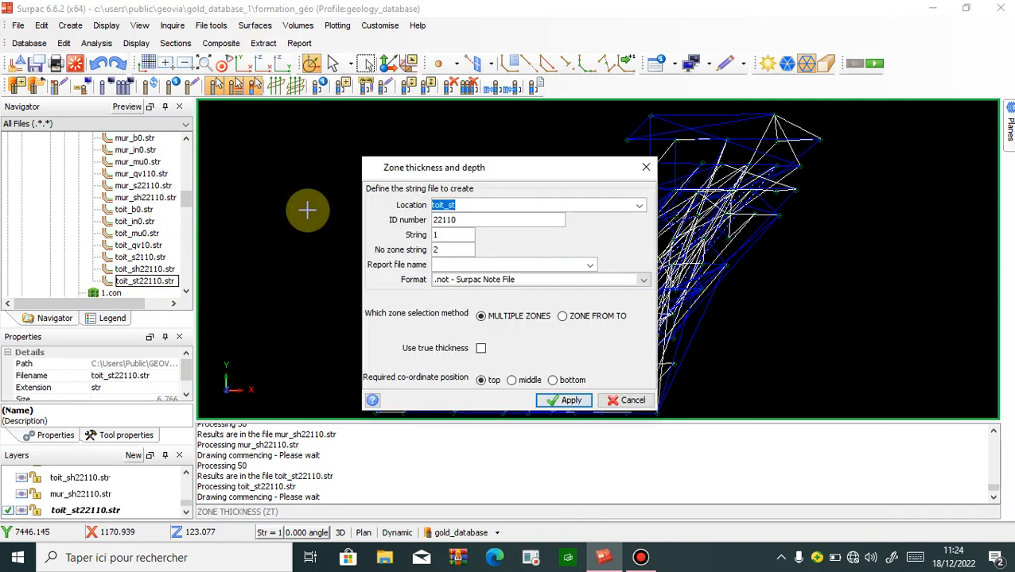
{"action": "type", "text": "mur_st"}
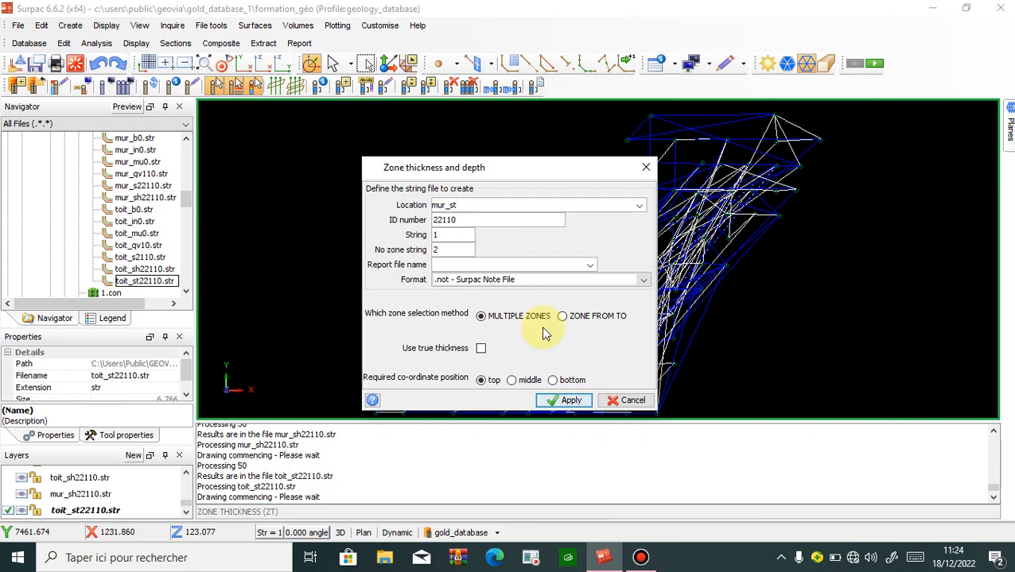
{"action": "double_click", "coordinate": [459, 207]}
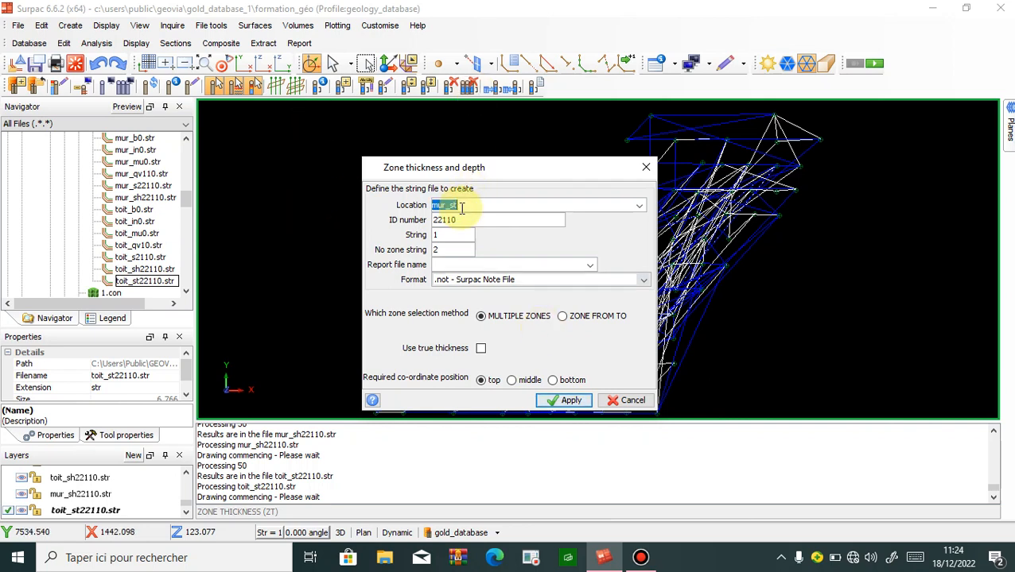
{"action": "right_click", "coordinate": [461, 207]}
{"action": "left_click", "coordinate": [491, 335]}
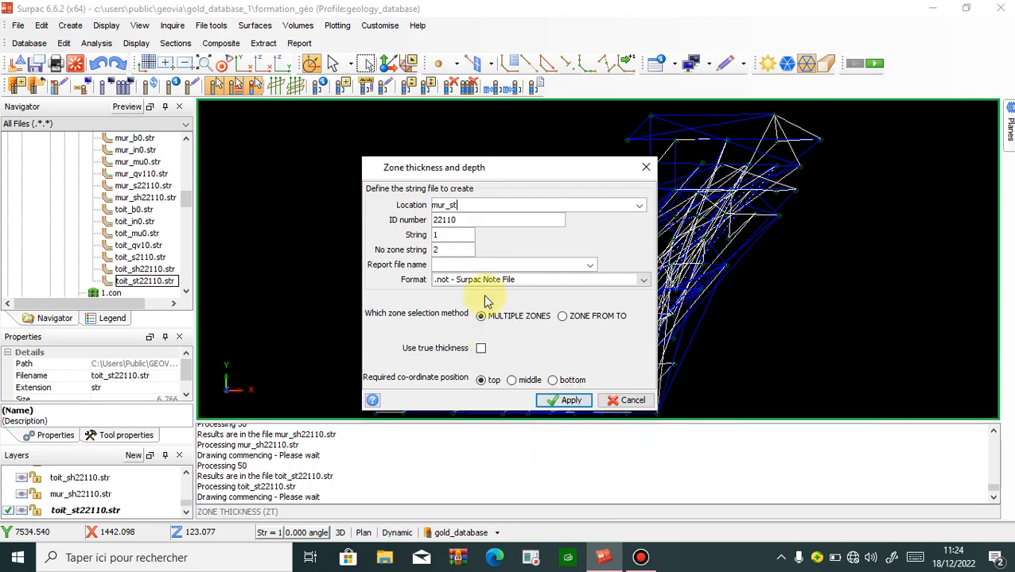
{"action": "left_click", "coordinate": [489, 264]}
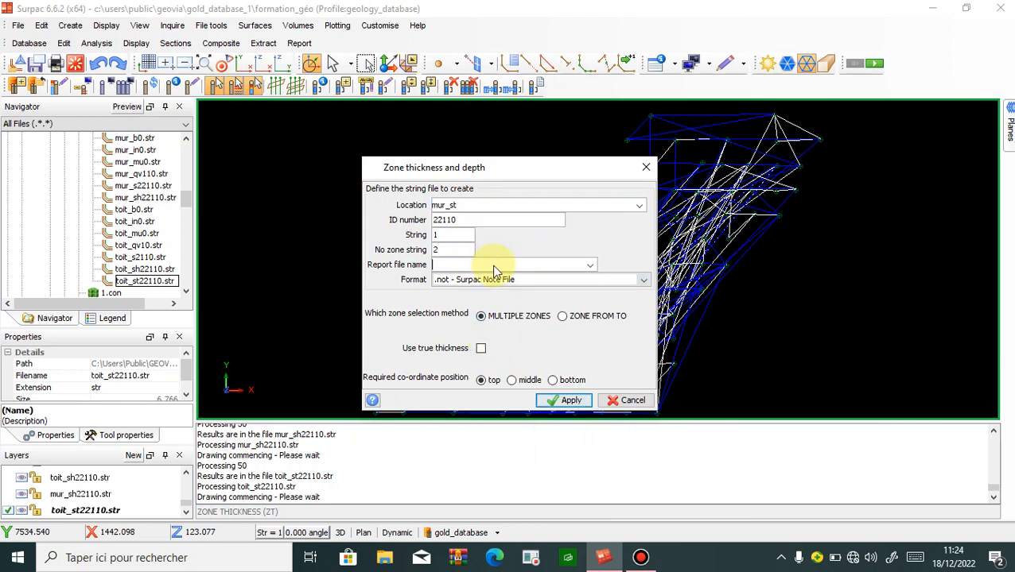
{"action": "right_click", "coordinate": [493, 265]}
{"action": "left_click", "coordinate": [532, 377]}
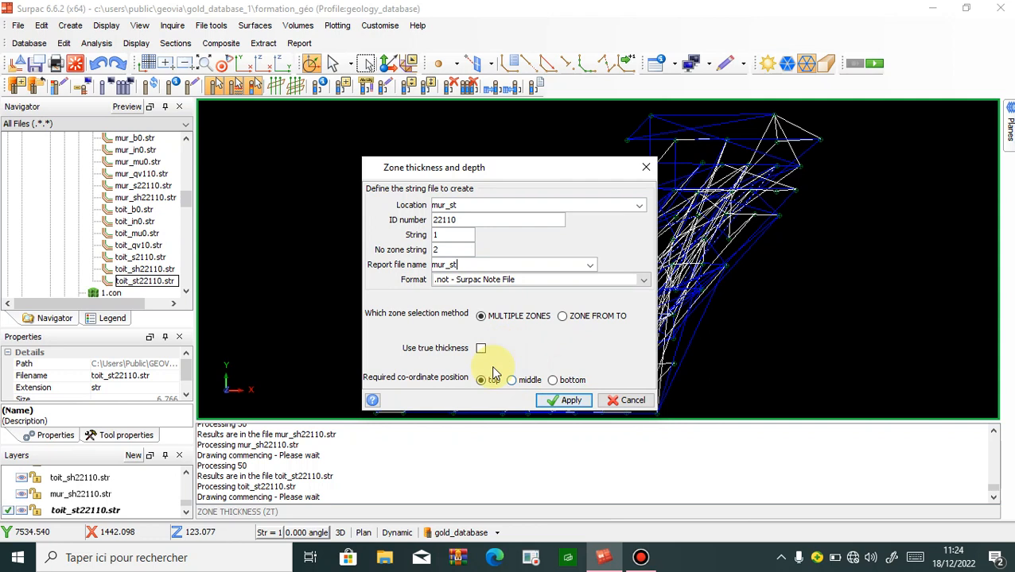
{"action": "left_click", "coordinate": [553, 381]}
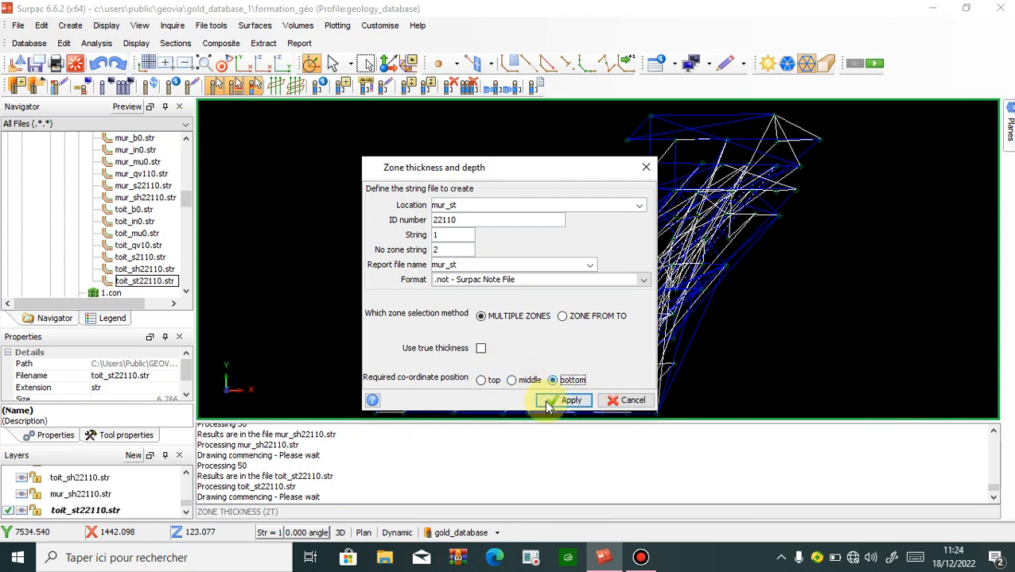
{"action": "left_click", "coordinate": [561, 400]}
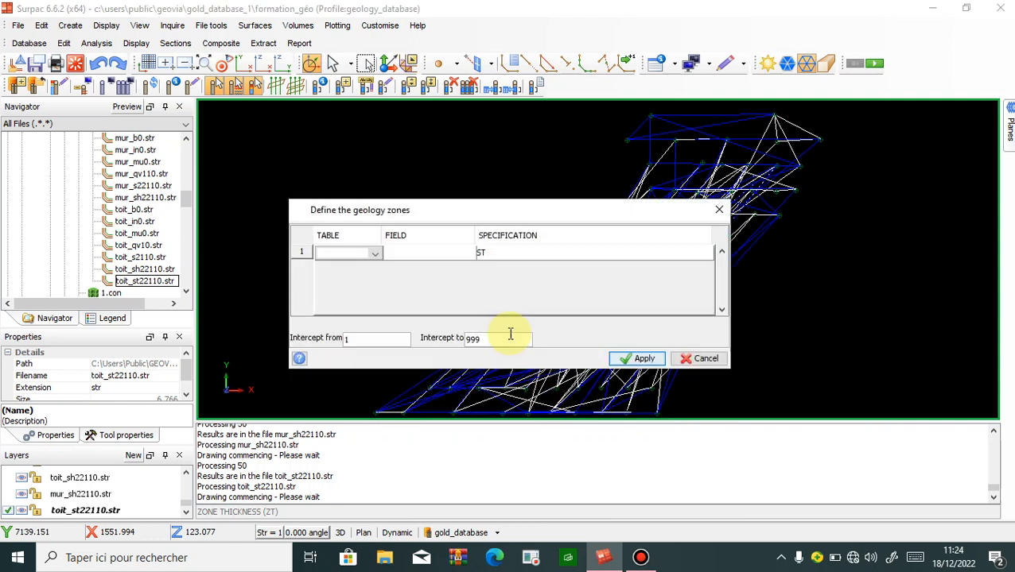
- Define the ST geology zone using the rock field of the geology table and run the extraction
{"action": "left_click", "coordinate": [375, 253]}
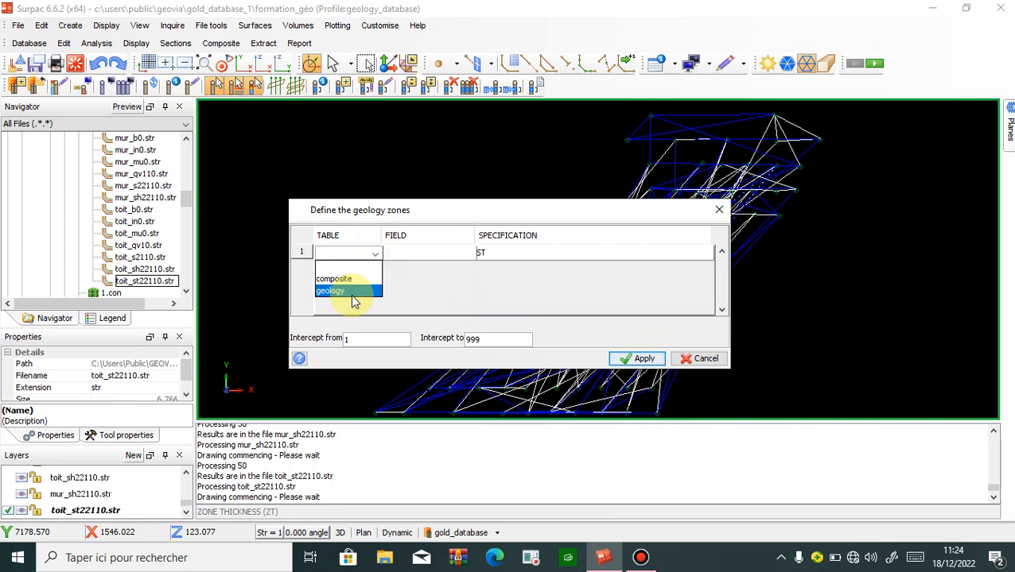
{"action": "left_click", "coordinate": [354, 291]}
{"action": "left_click", "coordinate": [424, 253]}
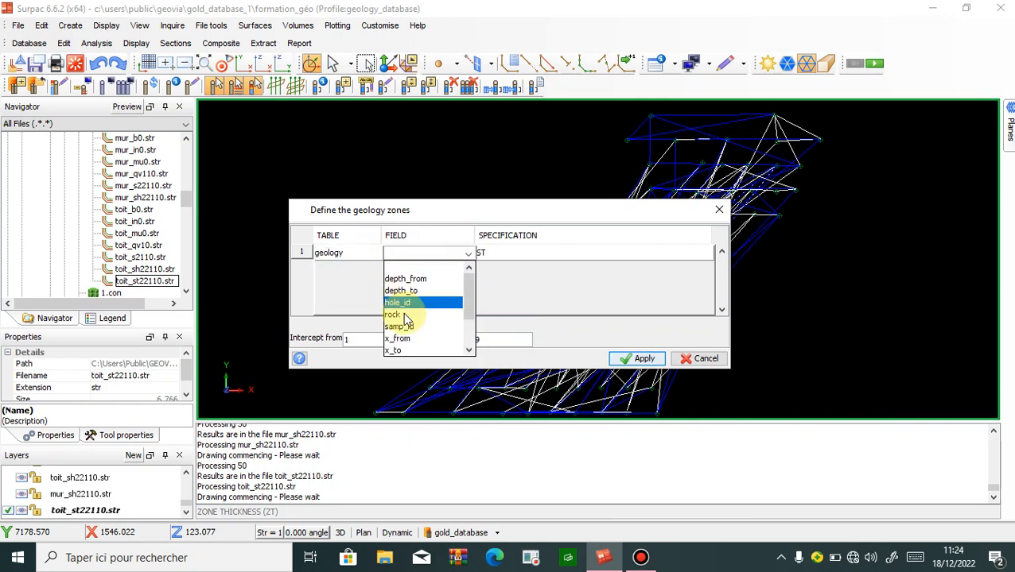
{"action": "left_click", "coordinate": [449, 315]}
{"action": "left_click", "coordinate": [622, 360]}
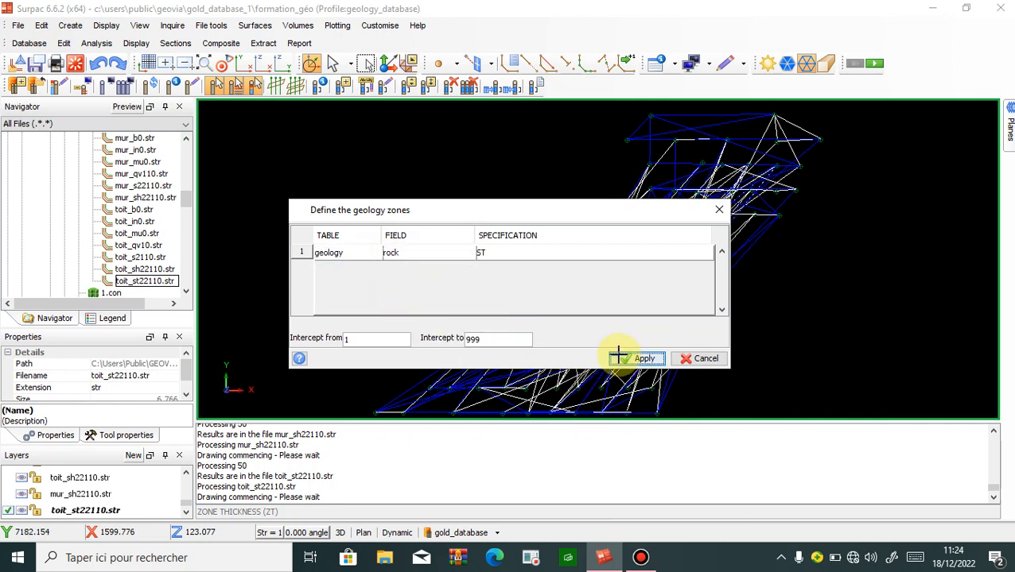
{"action": "left_click", "coordinate": [604, 370]}
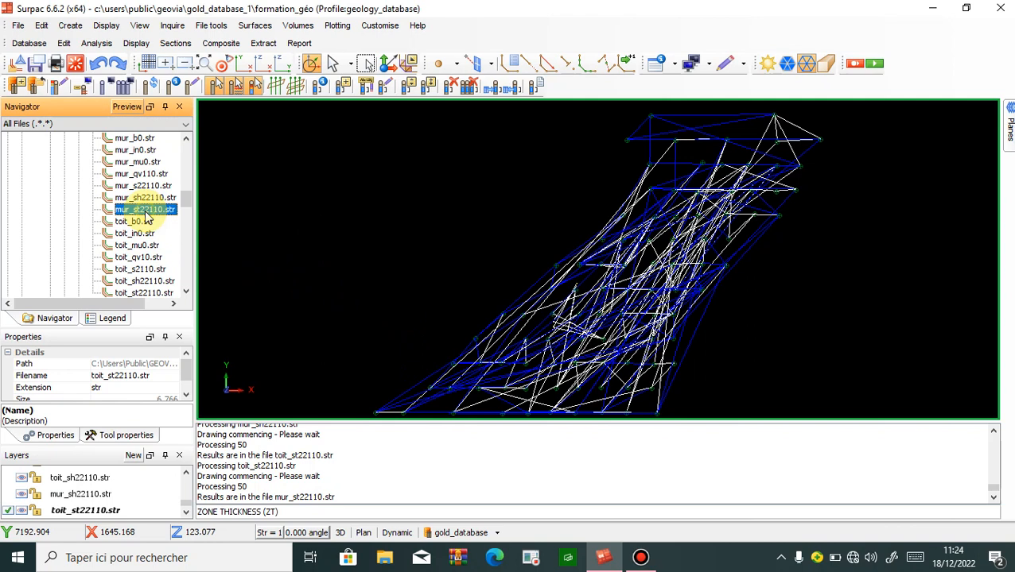
- Display mur_st22110.str together with the other loaded strings and inspect them all in 3D
{"action": "left_click_drag", "start_coordinate": [145, 213], "coordinate": [475, 294]}
{"action": "left_click_drag", "start_coordinate": [460, 245], "coordinate": [416, 269]}
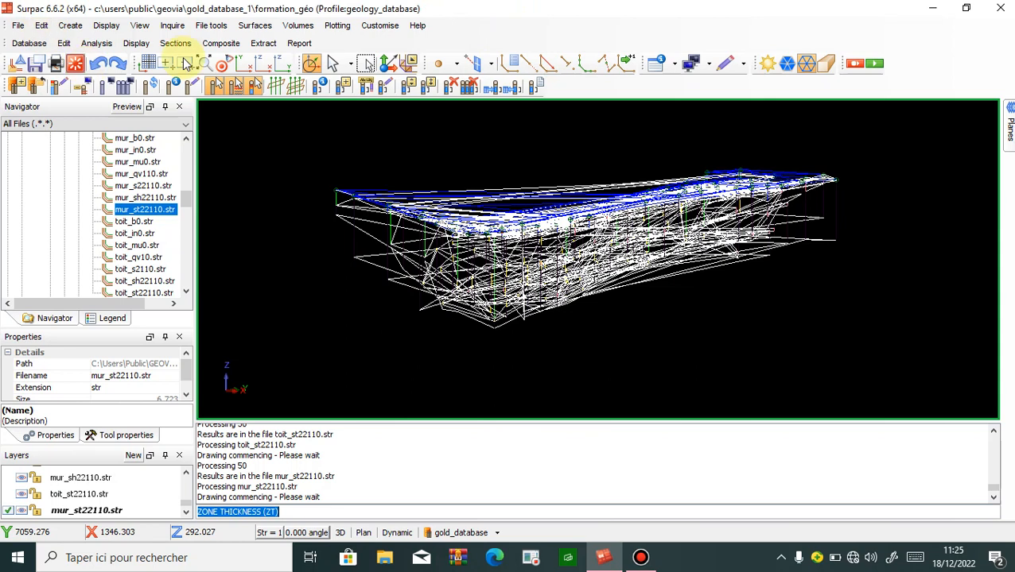
- Clear the graphics and load mur_b0.str from the Formation_géo folder
{"action": "left_click", "coordinate": [75, 65]}
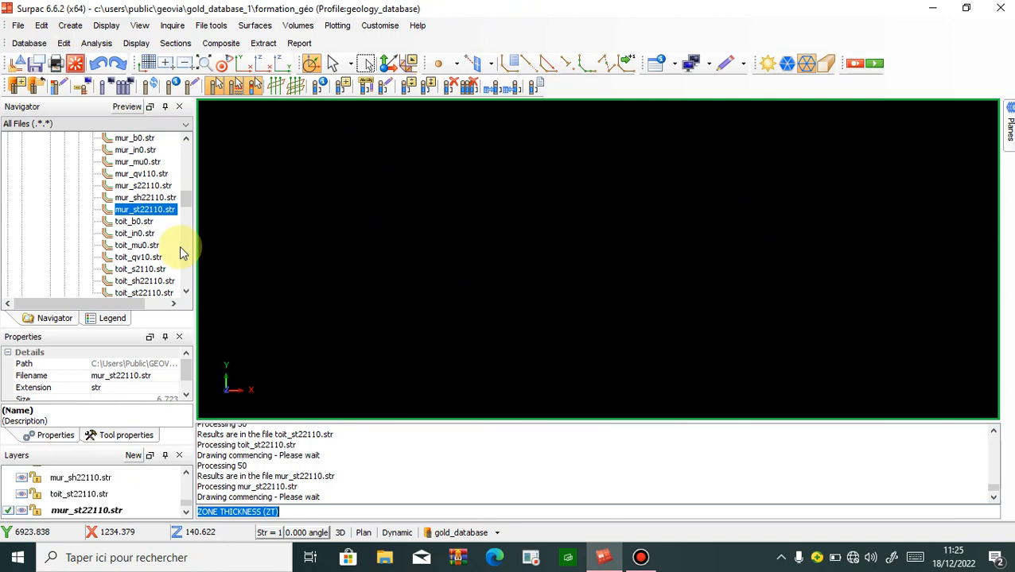
{"action": "scroll", "coordinate": [175, 249], "scroll_direction": "up", "scroll_amount": 2}
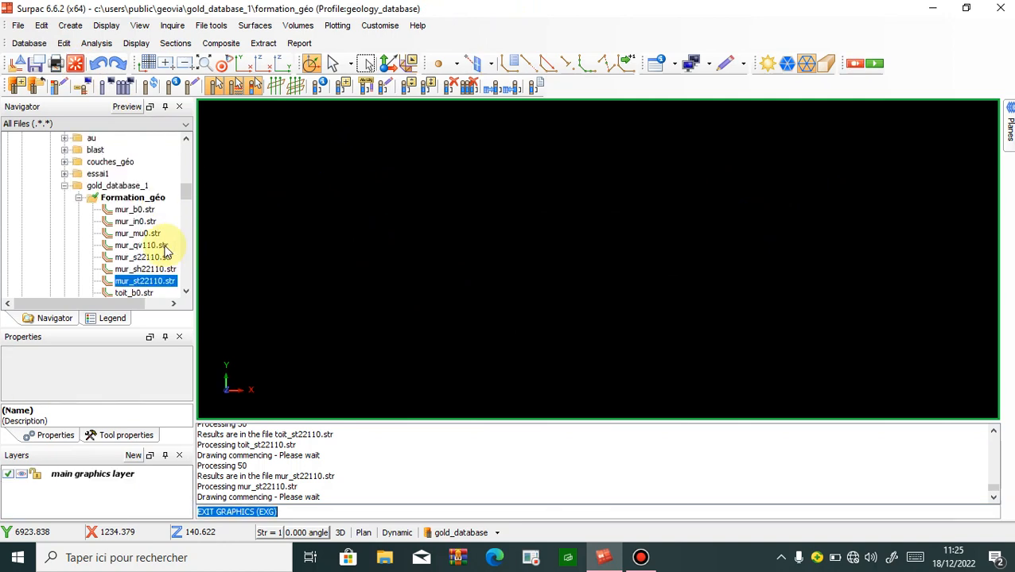
{"action": "left_click", "coordinate": [142, 212]}
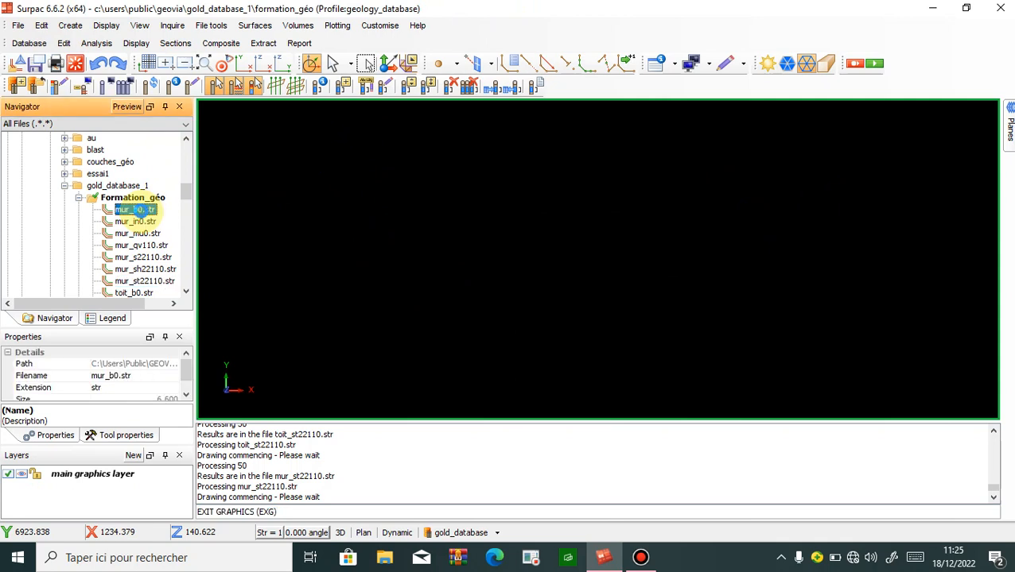
{"action": "double_click", "coordinate": [142, 214]}
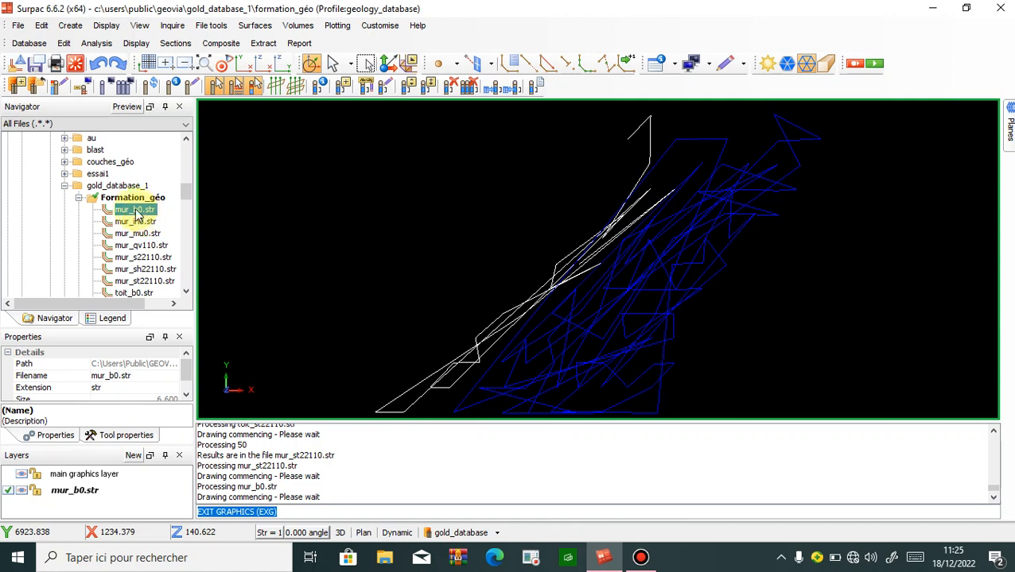
- Create a DTM from the mur_b0.str layer with object ID 2 on the XY plane, without the break line test
{"action": "left_click", "coordinate": [257, 31]}
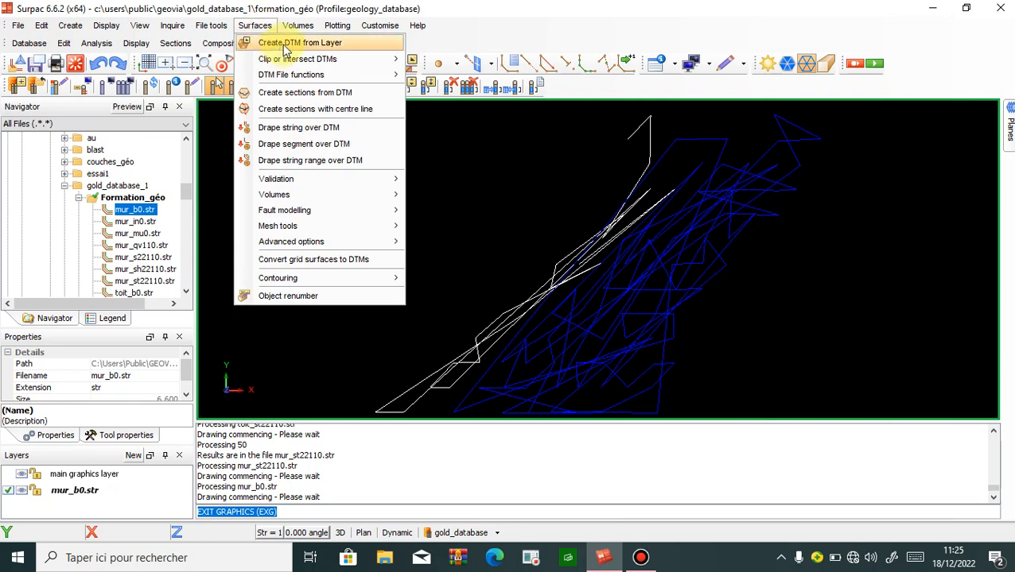
{"action": "left_click", "coordinate": [286, 45]}
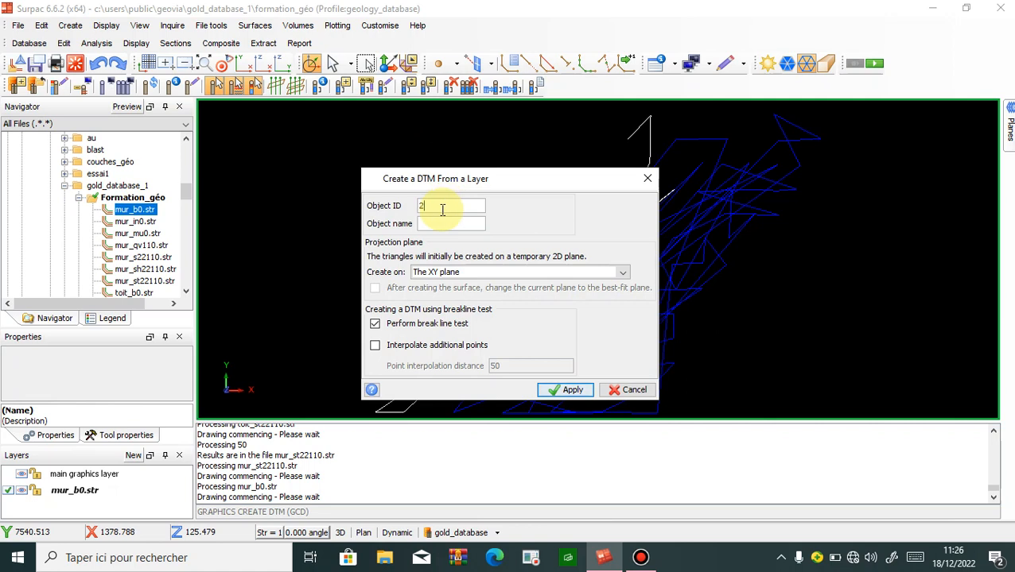
{"action": "left_click", "coordinate": [375, 326]}
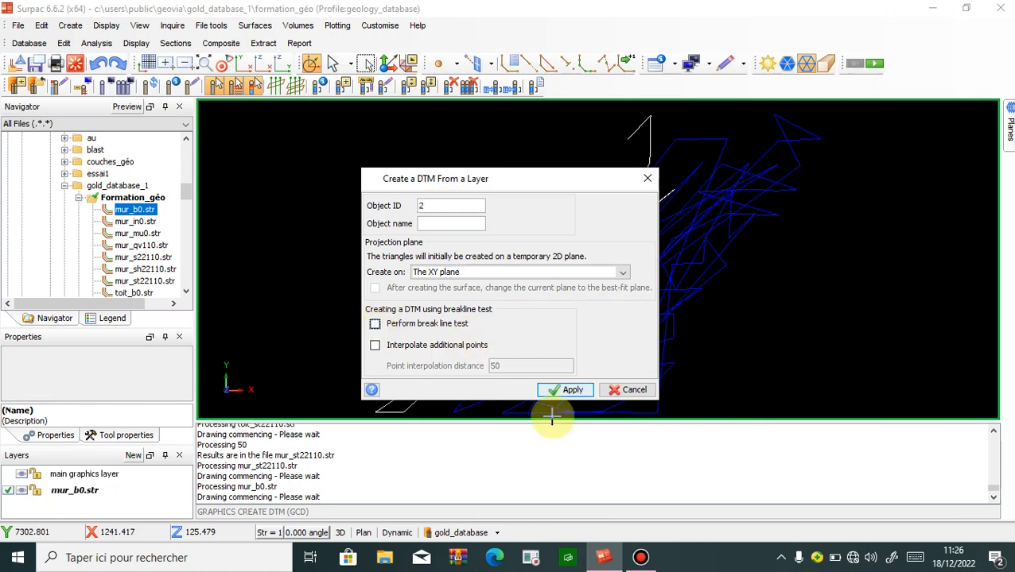
{"action": "left_click", "coordinate": [551, 392]}
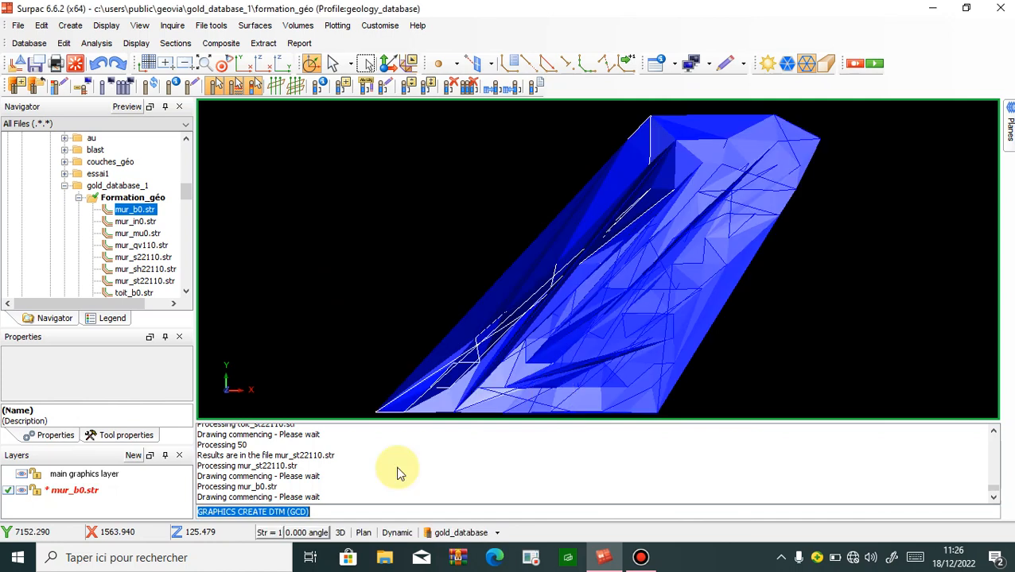
- Save the mur_b0.str layer as the Surpac DTM file mur_b0.dtm, overwriting the existing mur_b0.str
{"action": "left_click", "coordinate": [69, 494]}
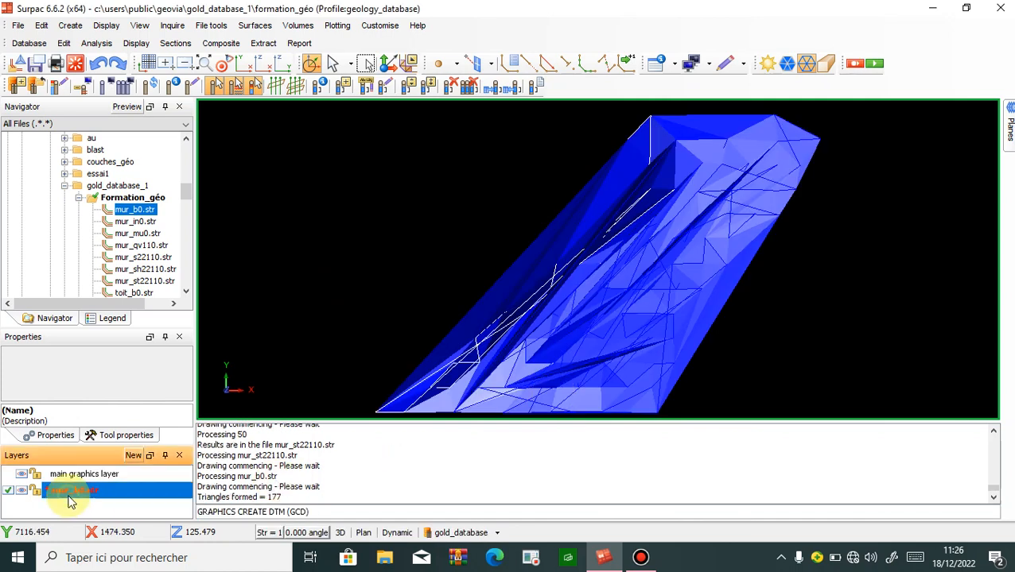
{"action": "right_click", "coordinate": [69, 494]}
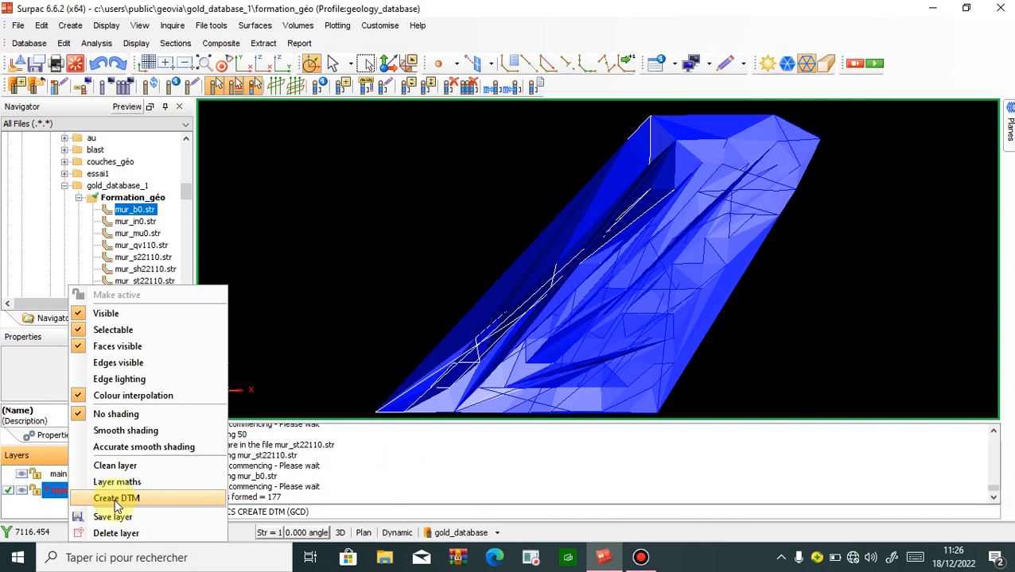
{"action": "left_click", "coordinate": [114, 518]}
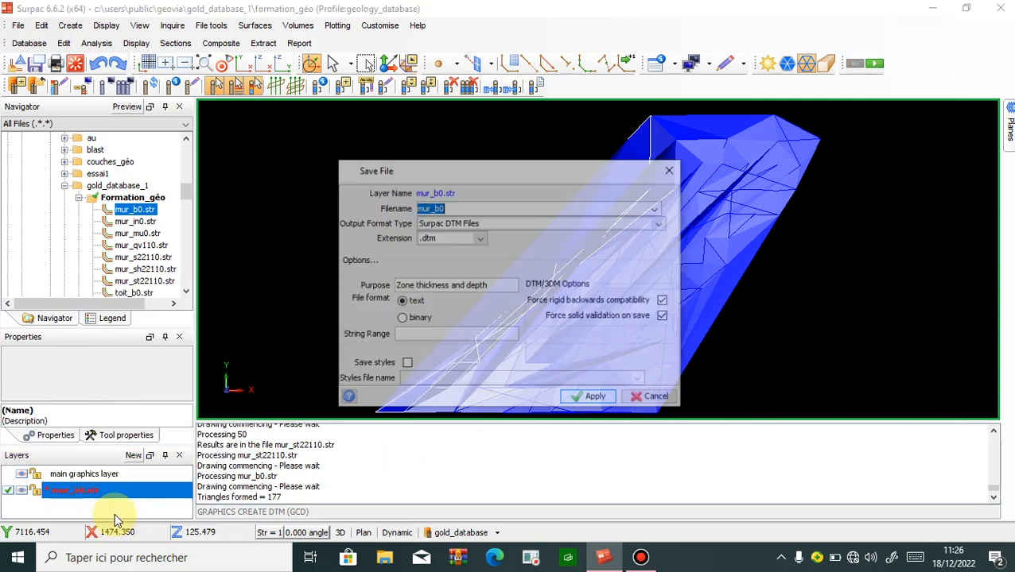
{"action": "left_click", "coordinate": [569, 397]}
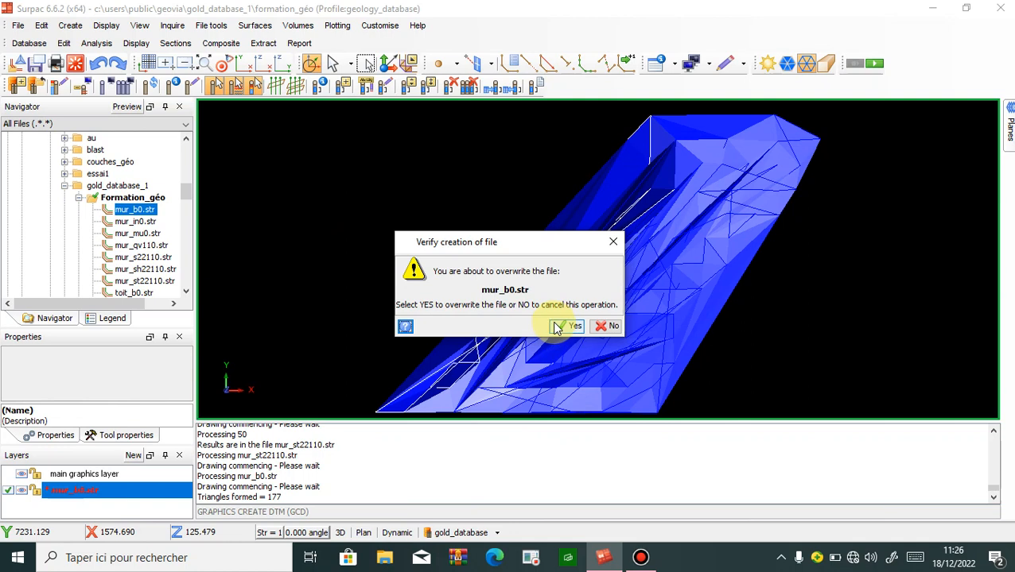
{"action": "left_click", "coordinate": [560, 323]}
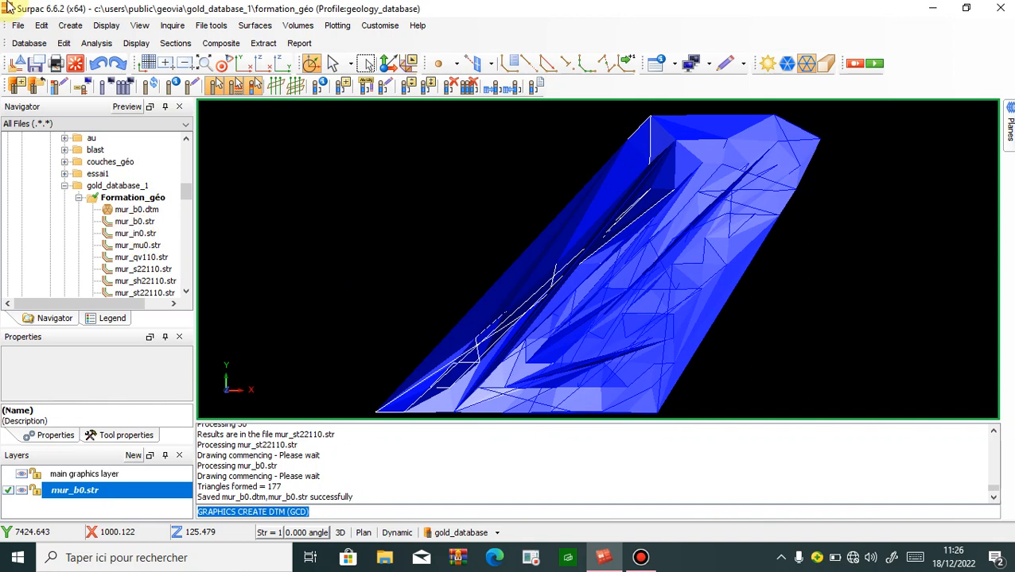
- Load mur_in0.str into cleared graphics and create a DTM from it on the XY plane, without the break line test
{"action": "left_click", "coordinate": [75, 66]}
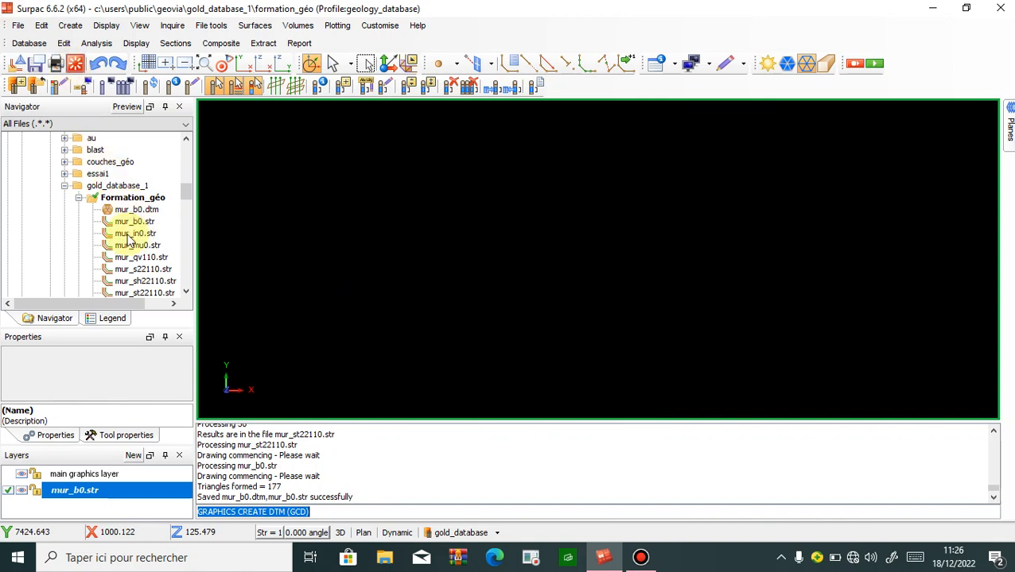
{"action": "double_click", "coordinate": [128, 233]}
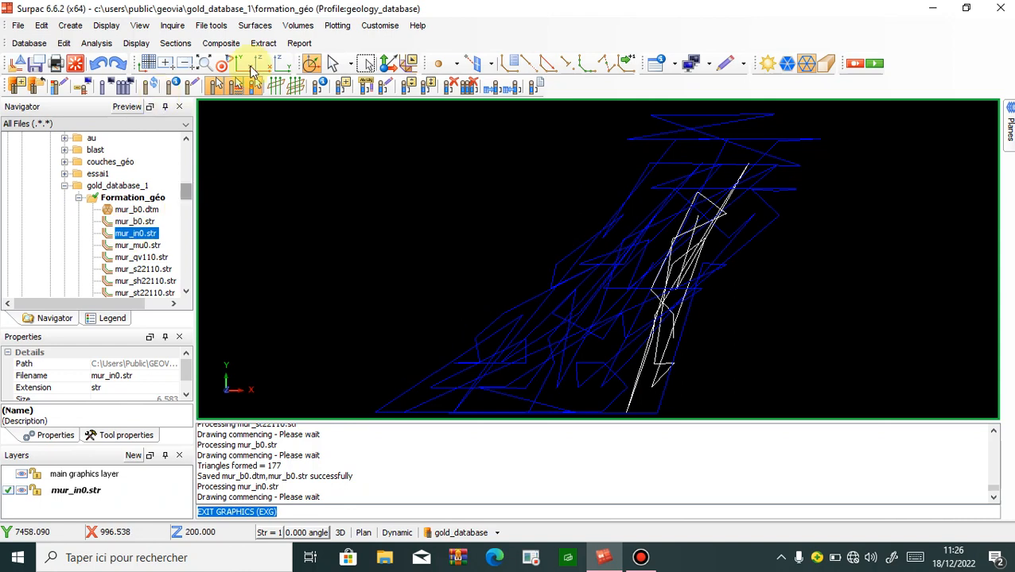
{"action": "left_click", "coordinate": [254, 26]}
{"action": "left_click", "coordinate": [263, 41]}
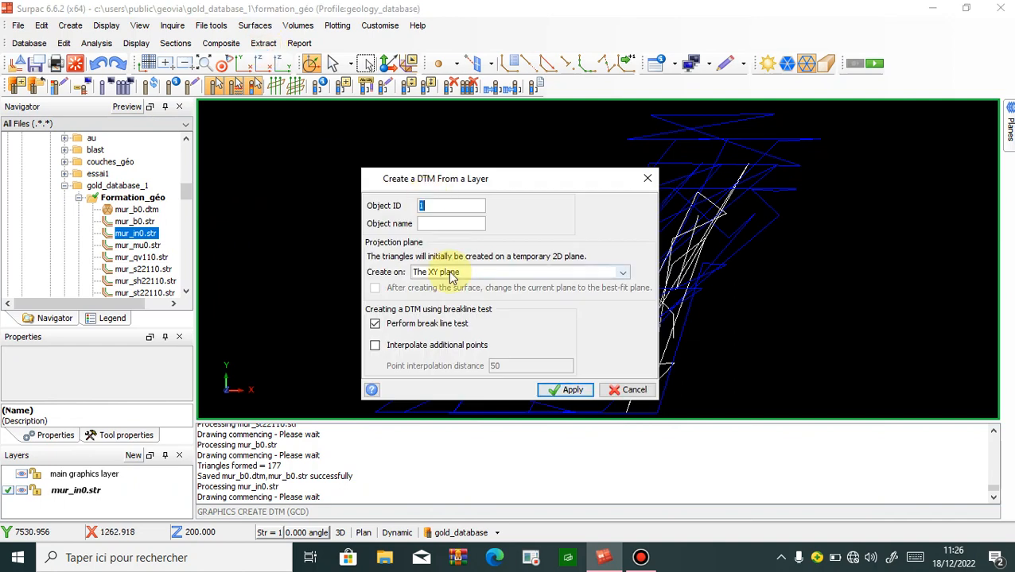
{"action": "left_click", "coordinate": [374, 323]}
{"action": "left_click", "coordinate": [566, 390]}
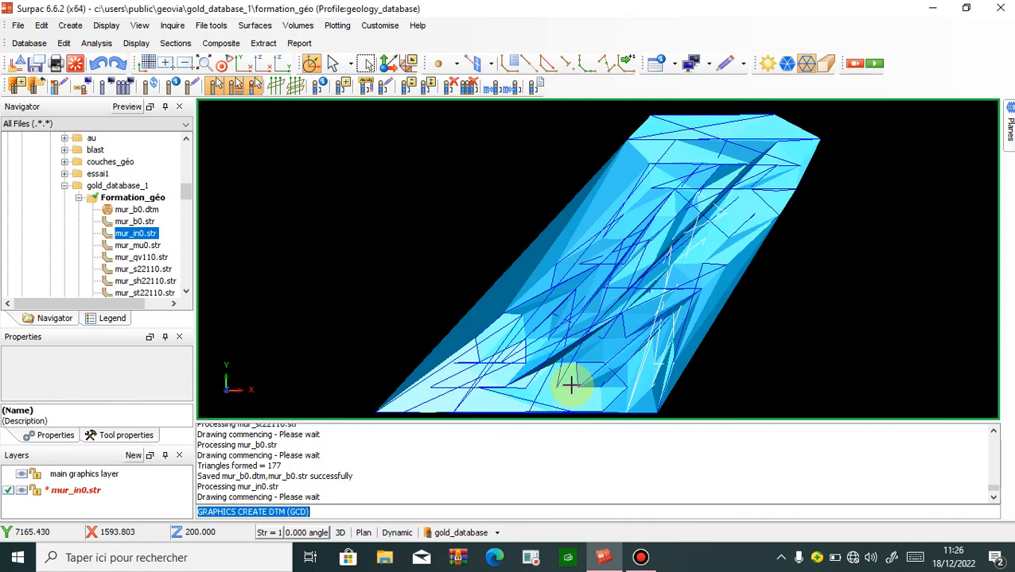
- Save the mur_in0.str layer as the Surpac DTM file mur_in0.dtm, overwriting the existing mur_in0.str
{"action": "left_click", "coordinate": [104, 493]}
{"action": "right_click", "coordinate": [103, 493]}
{"action": "left_click", "coordinate": [123, 517]}
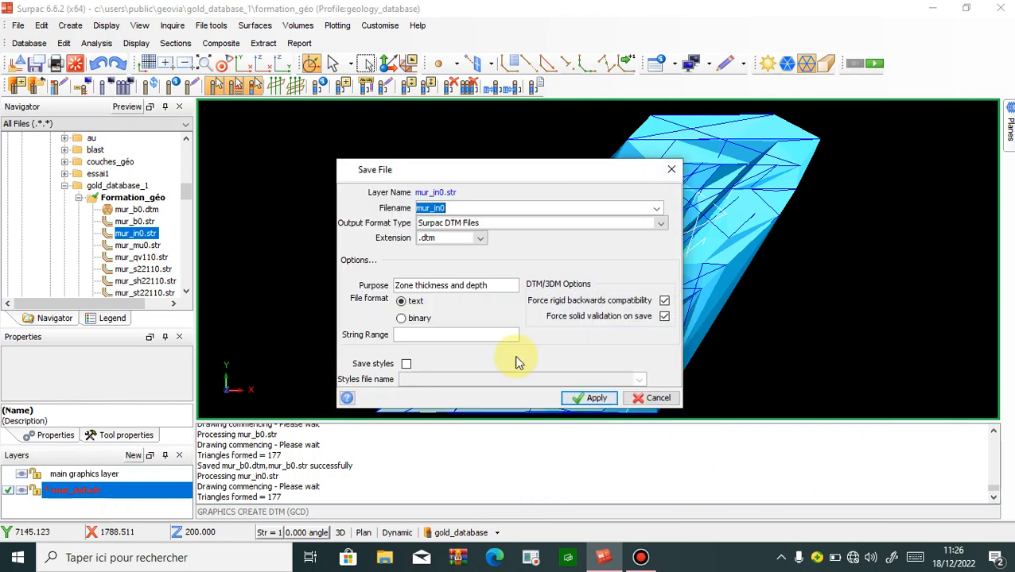
{"action": "left_click", "coordinate": [584, 399]}
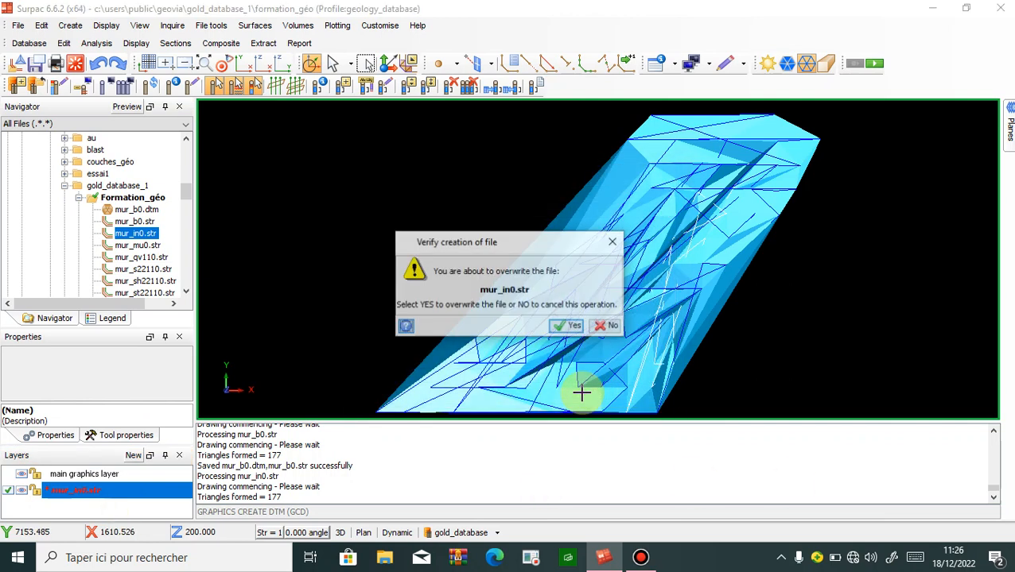
{"action": "left_click", "coordinate": [566, 326]}
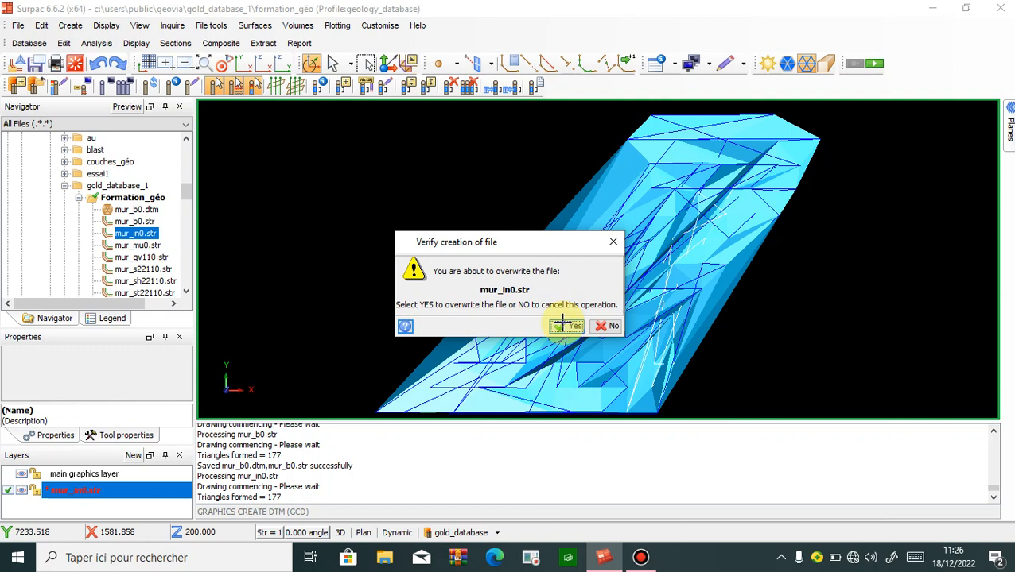
- Load mur_mu0.str into cleared graphics and create a DTM from it with object ID 4 on the XY plane, without the break line test
{"action": "left_click", "coordinate": [76, 64]}
{"action": "left_click", "coordinate": [137, 257]}
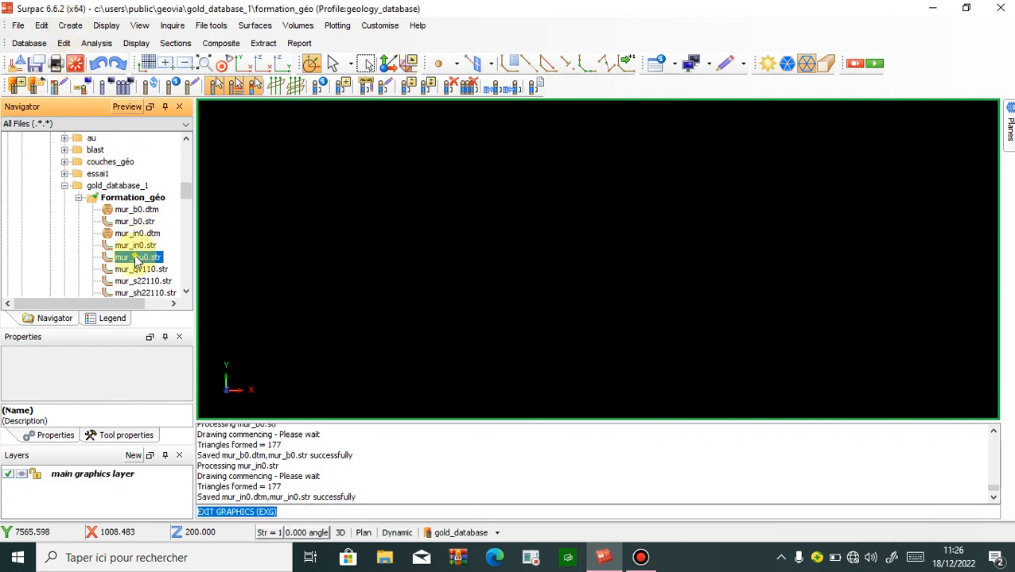
{"action": "left_click_drag", "start_coordinate": [137, 257], "coordinate": [208, 107]}
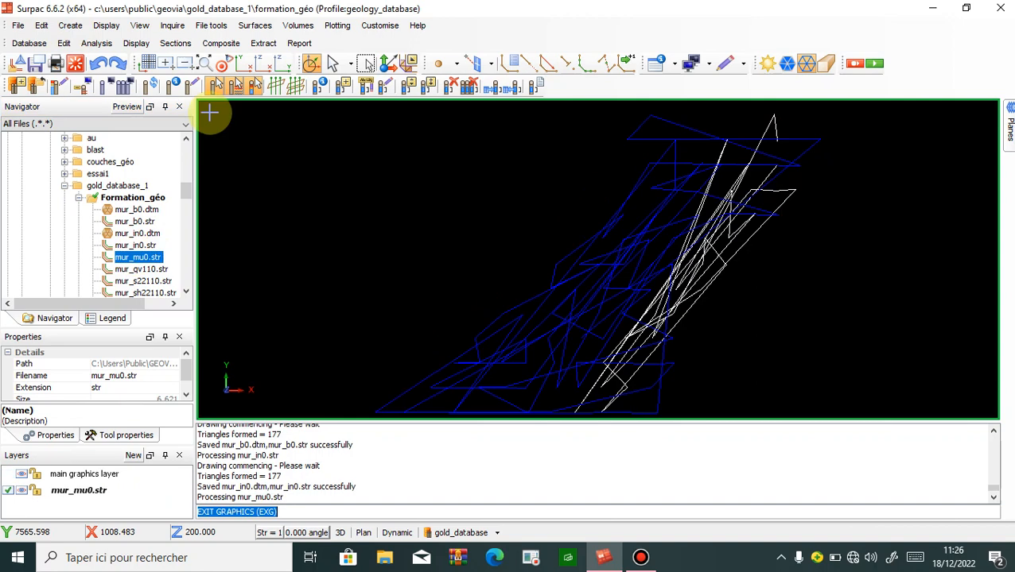
{"action": "left_click", "coordinate": [256, 26]}
{"action": "left_click", "coordinate": [279, 45]}
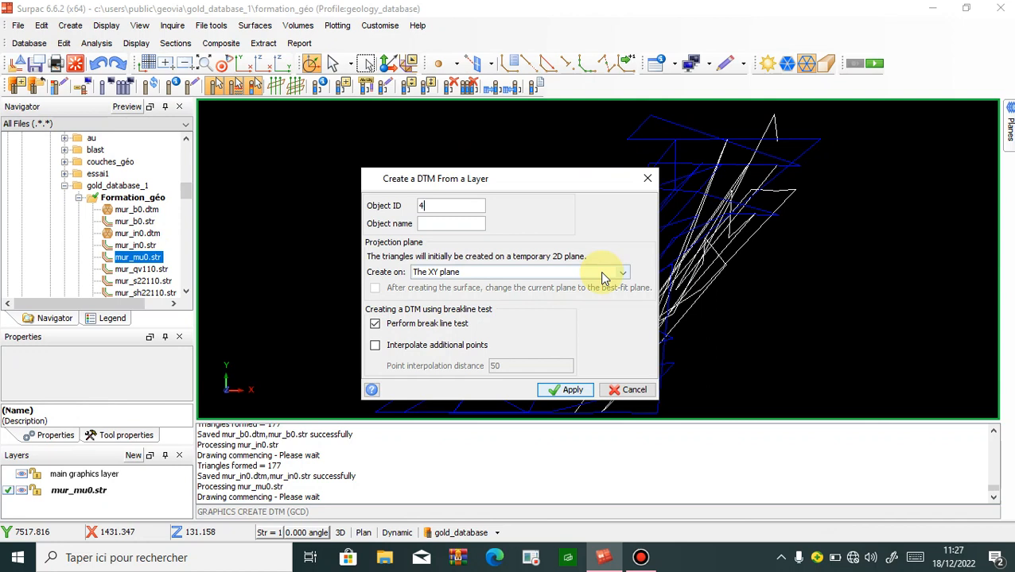
{"action": "left_click", "coordinate": [374, 325]}
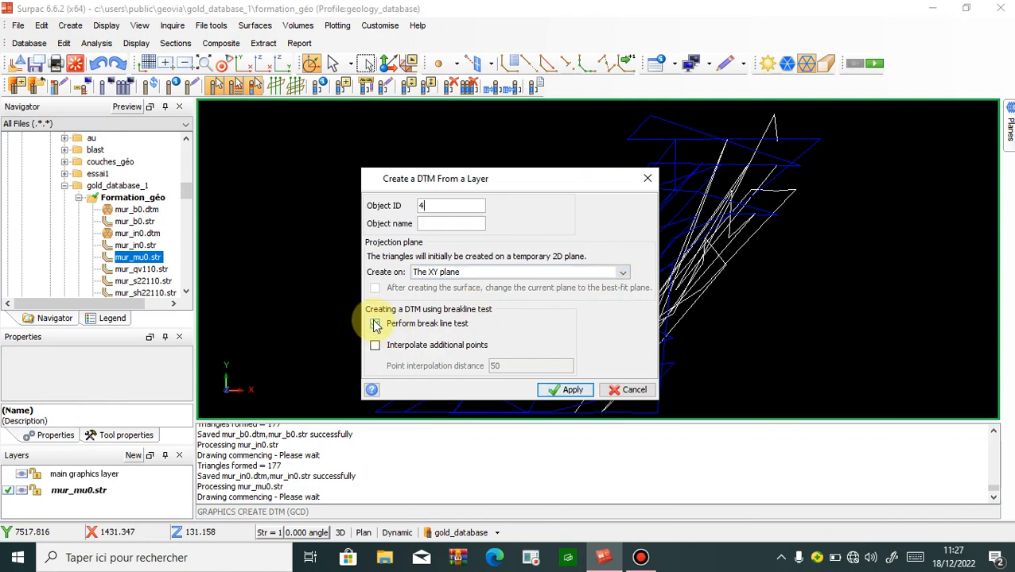
{"action": "left_click", "coordinate": [543, 393]}
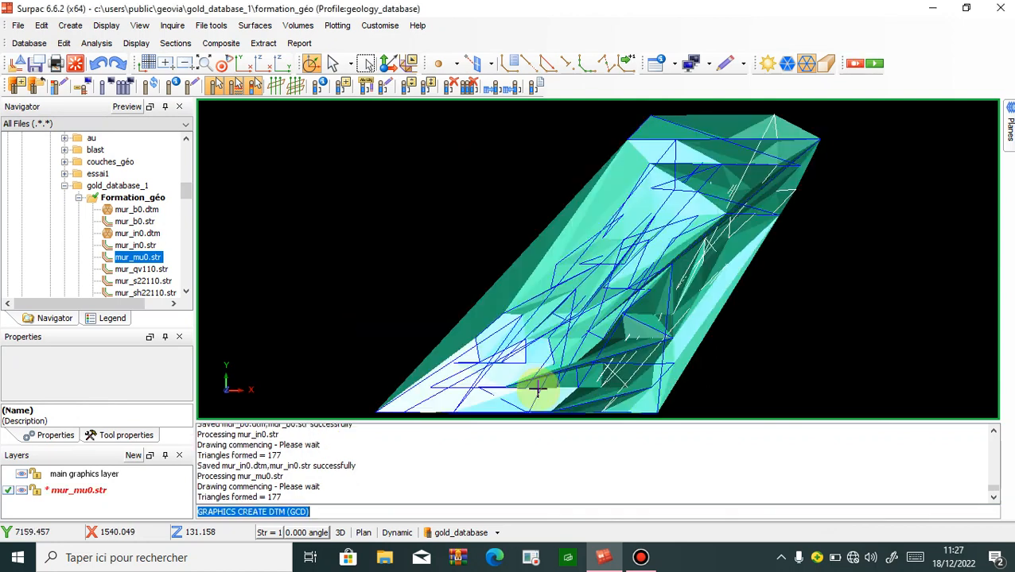
- Save the mur_mu0.str layer as the Surpac DTM file mur_mu0.dtm, overwriting the existing mur_mu0.str
{"action": "left_click", "coordinate": [82, 491]}
{"action": "right_click", "coordinate": [81, 491]}
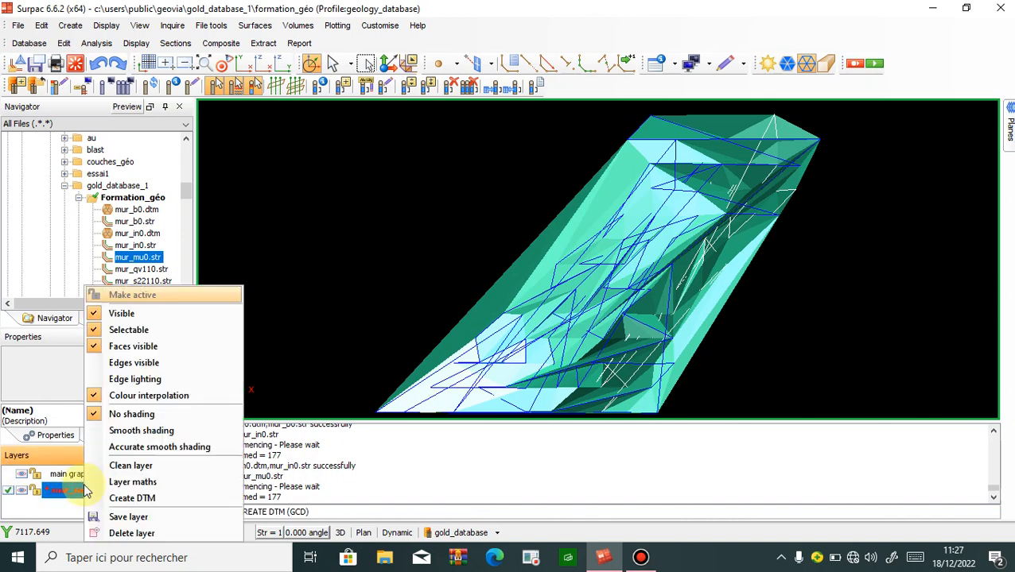
{"action": "left_click", "coordinate": [119, 517]}
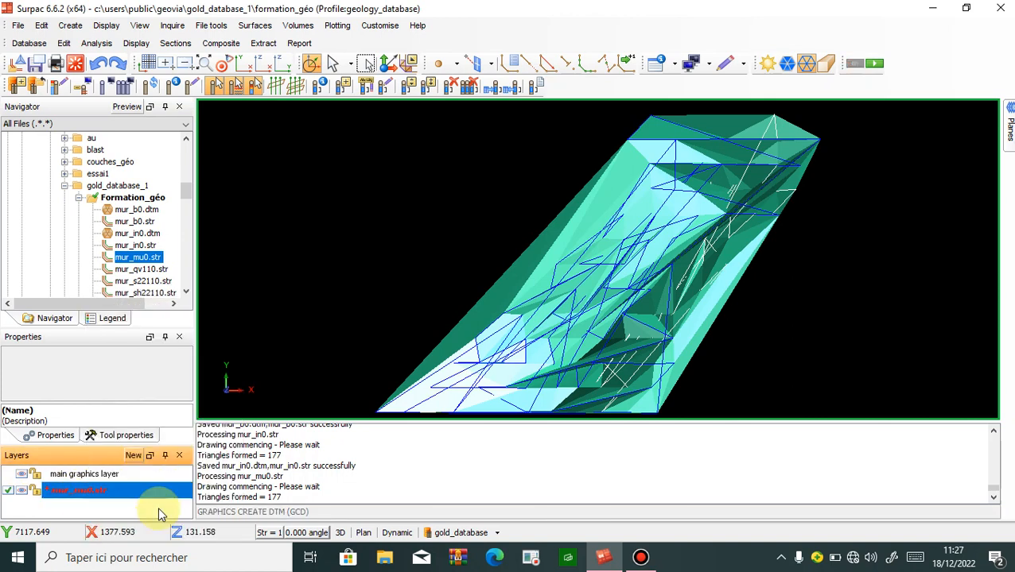
{"action": "left_click", "coordinate": [592, 397]}
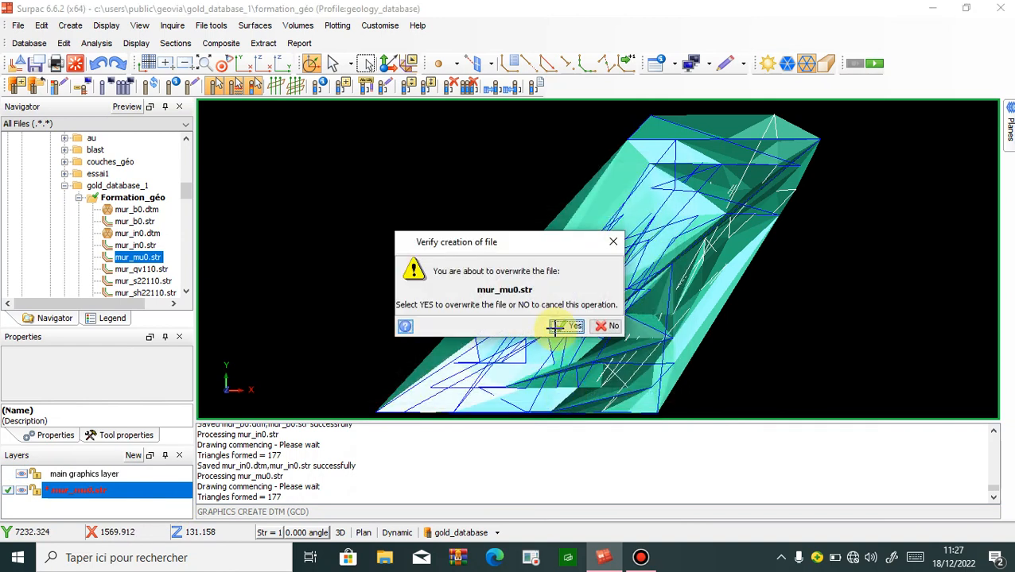
{"action": "left_click", "coordinate": [566, 326]}
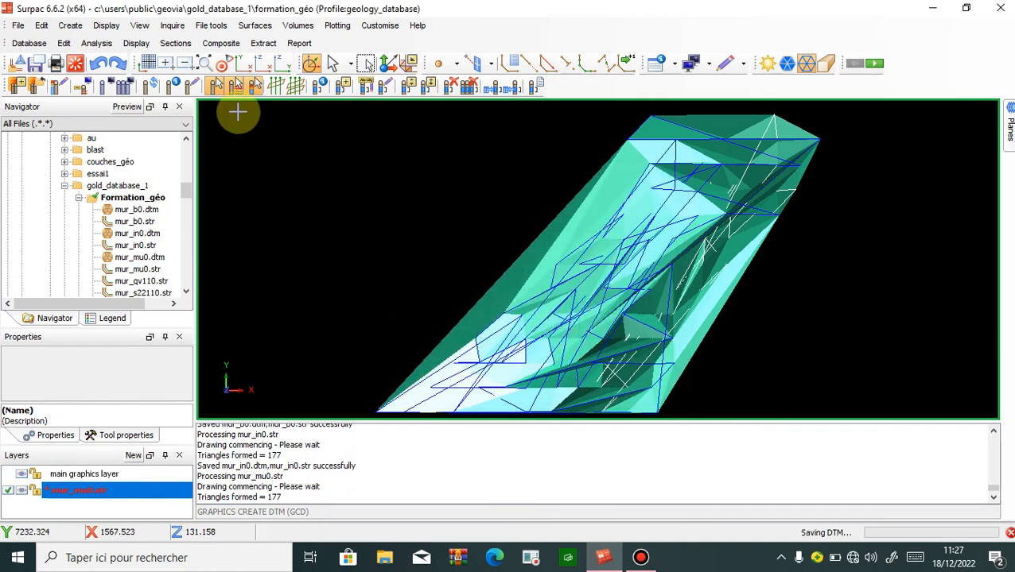
- Load mur_qv110.str into cleared graphics and create a DTM from it with object ID 5 on the XY plane, without the break line test
{"action": "left_click", "coordinate": [75, 66]}
{"action": "left_click", "coordinate": [125, 283]}
{"action": "double_click", "coordinate": [125, 291]}
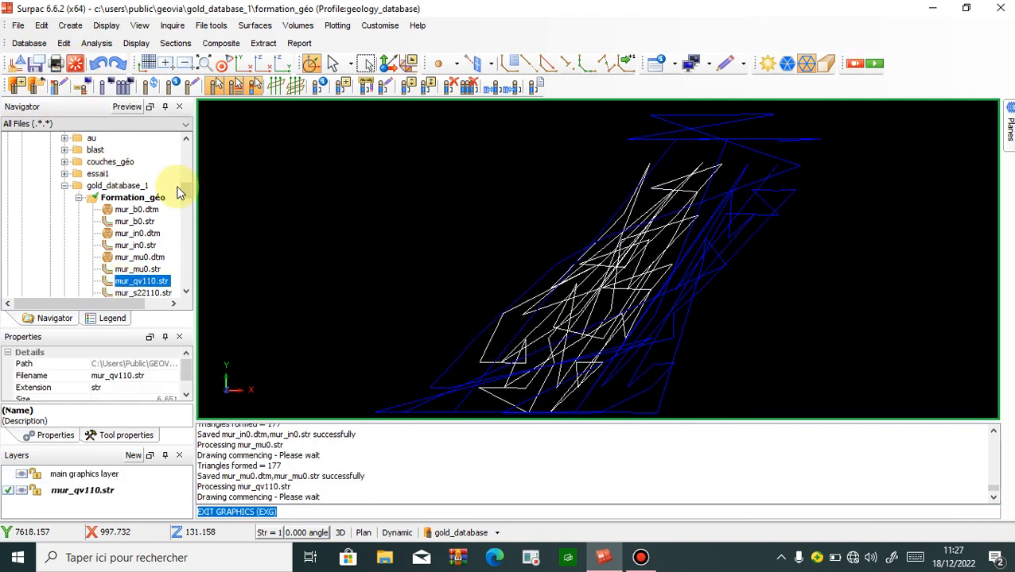
{"action": "left_click", "coordinate": [254, 31]}
{"action": "left_click", "coordinate": [260, 38]}
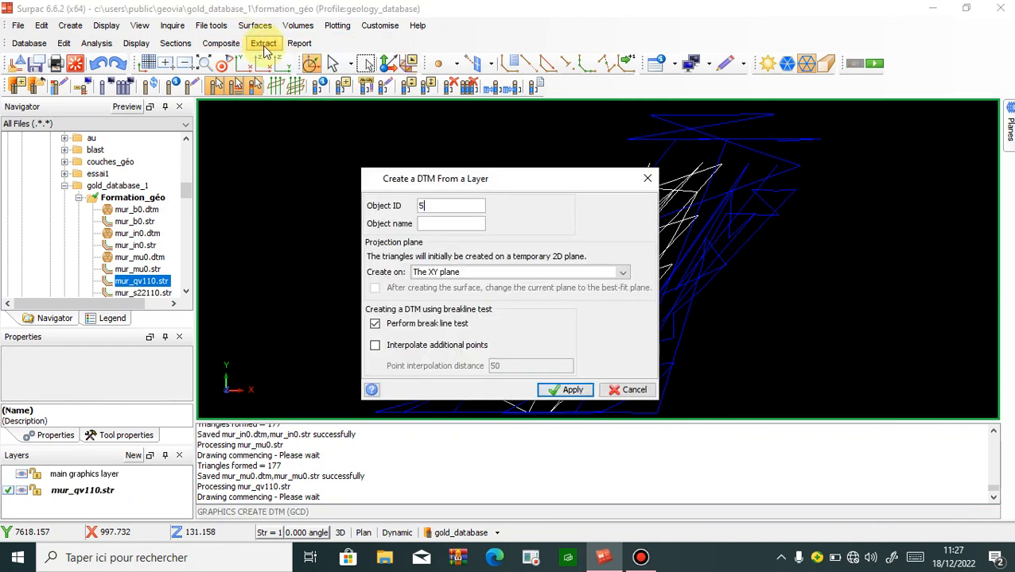
{"action": "left_click", "coordinate": [375, 324]}
{"action": "left_click", "coordinate": [542, 389]}
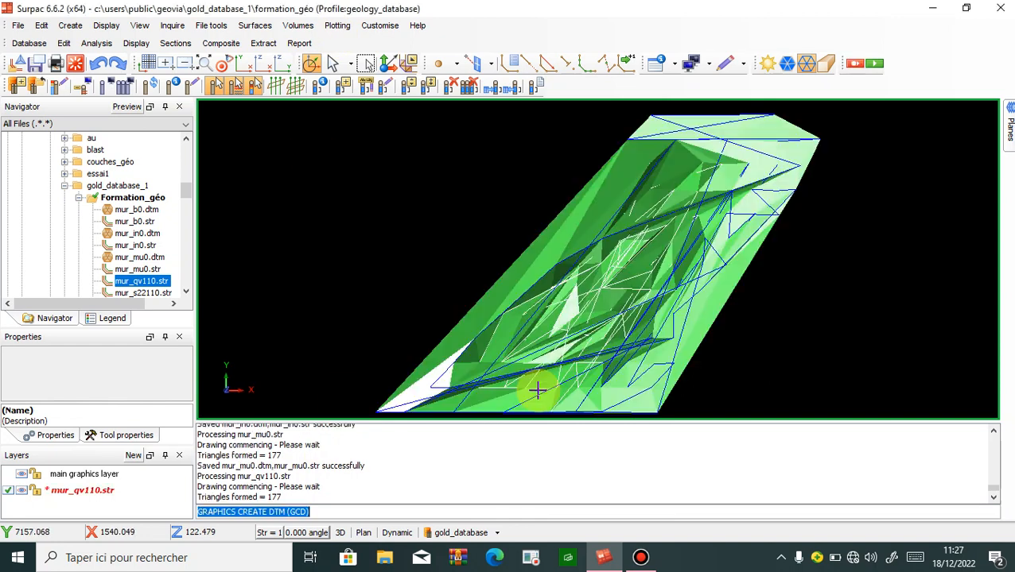
- Save the mur_qv110.str layer as the Surpac DTM file mur_qv110.dtm, overwriting the existing mur_qv110.str
{"action": "left_click", "coordinate": [87, 491]}
{"action": "right_click", "coordinate": [92, 493]}
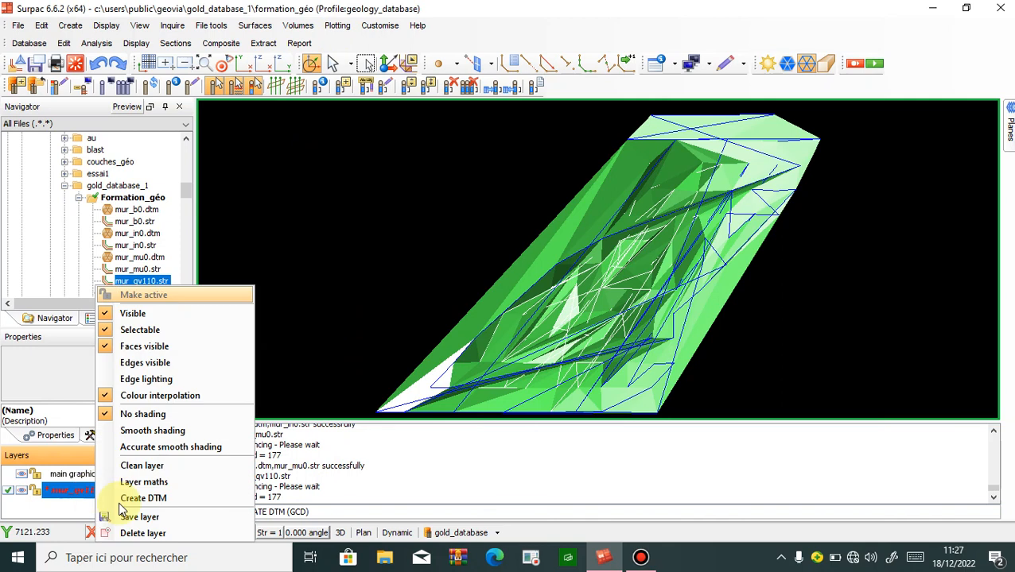
{"action": "left_click", "coordinate": [132, 518]}
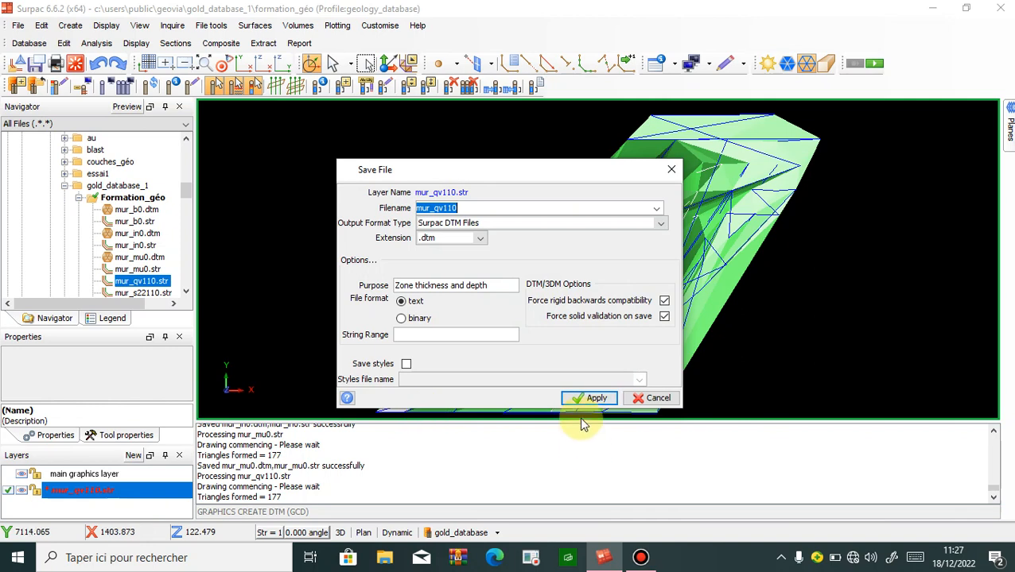
{"action": "left_click", "coordinate": [587, 399]}
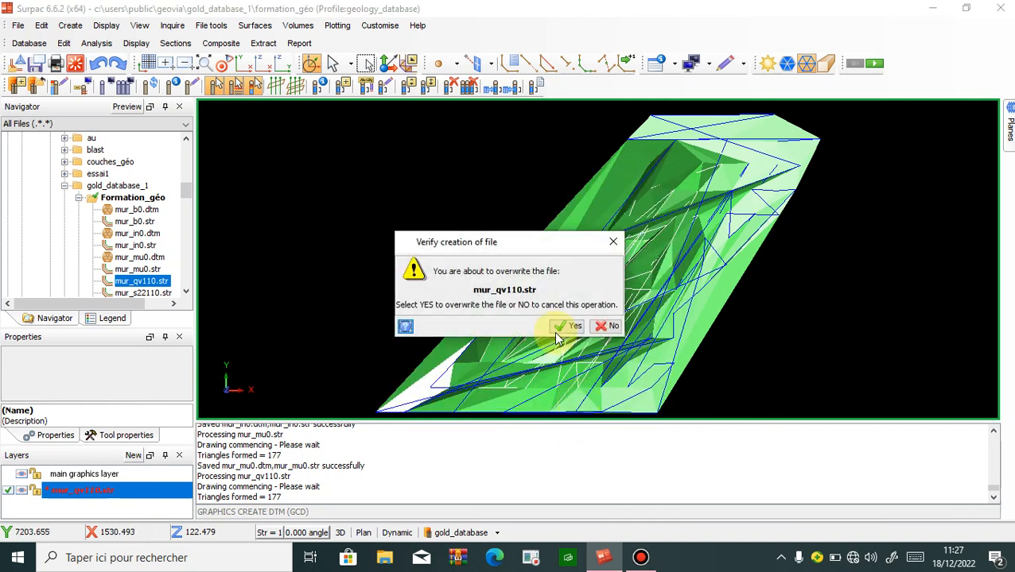
{"action": "left_click", "coordinate": [566, 326]}
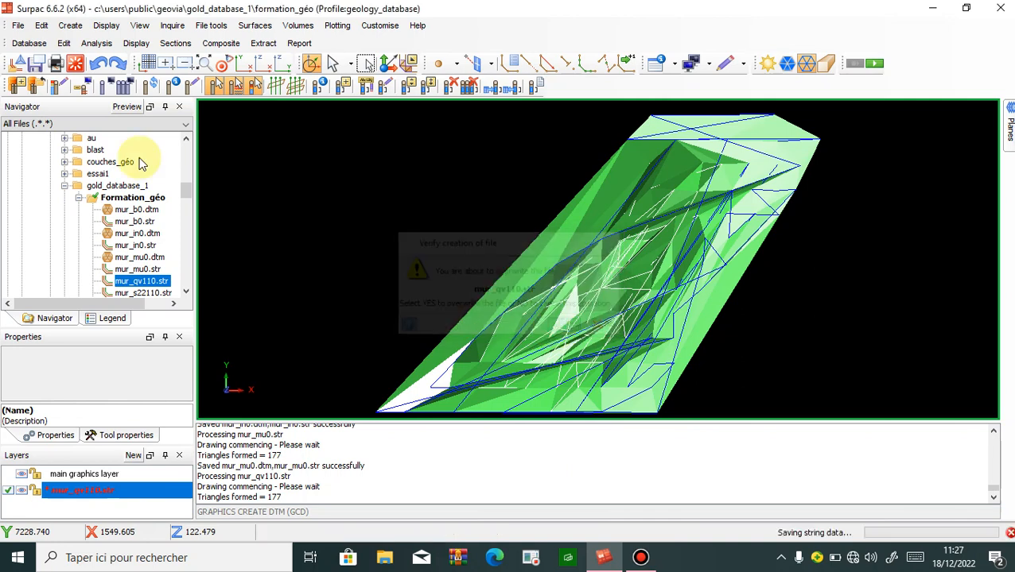
- Load mur_s22110.str into cleared graphics and create a DTM from it with object ID 6, without the break line test
{"action": "left_click", "coordinate": [75, 64]}
{"action": "scroll", "coordinate": [104, 199], "scroll_direction": "down", "scroll_amount": 1}
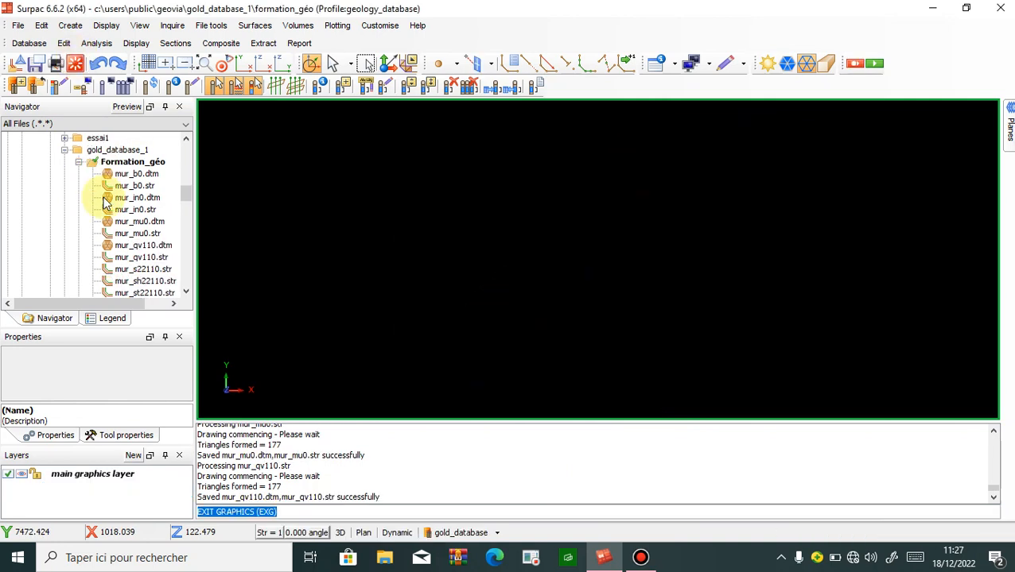
{"action": "left_click", "coordinate": [116, 271]}
{"action": "double_click", "coordinate": [116, 271]}
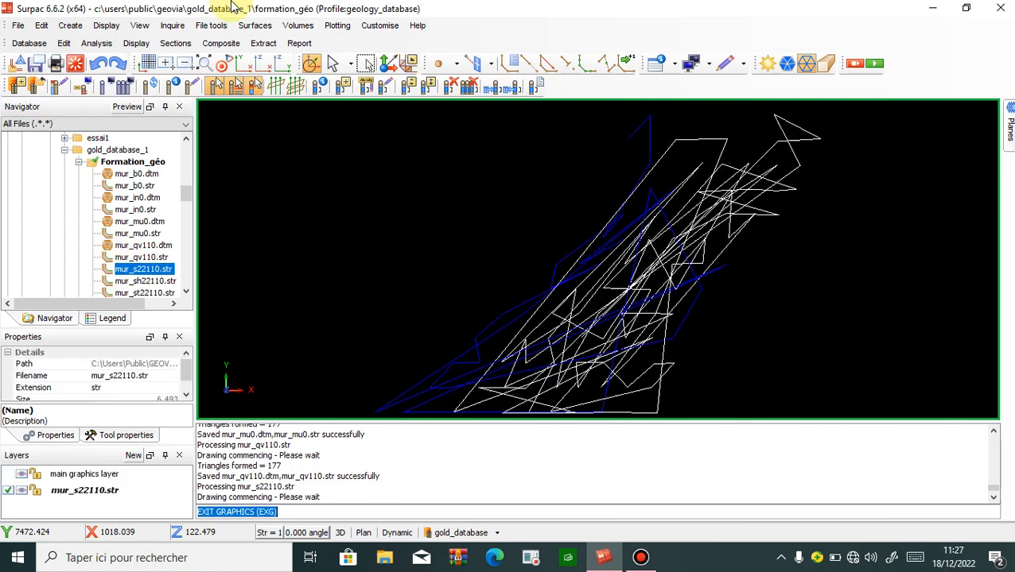
{"action": "left_click", "coordinate": [256, 26]}
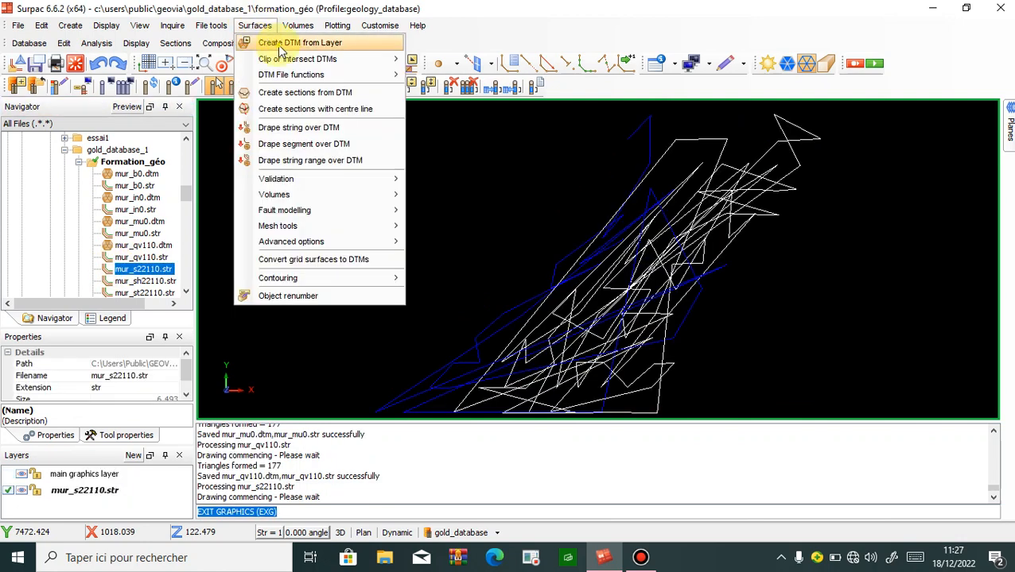
{"action": "left_click", "coordinate": [270, 38]}
{"action": "type", "text": "6"}
{"action": "left_click", "coordinate": [374, 324]}
{"action": "left_click", "coordinate": [562, 389]}
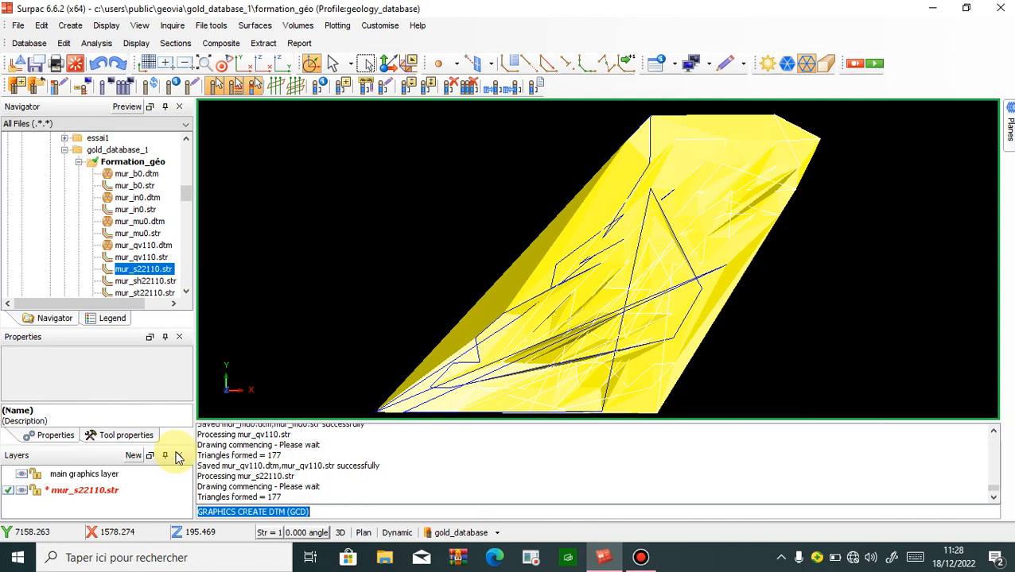
- Save the mur_s22110.str layer as the Surpac DTM file mur_s22110.dtm, overwriting the existing mur_s22110.str
{"action": "left_click", "coordinate": [98, 494]}
{"action": "right_click", "coordinate": [99, 494]}
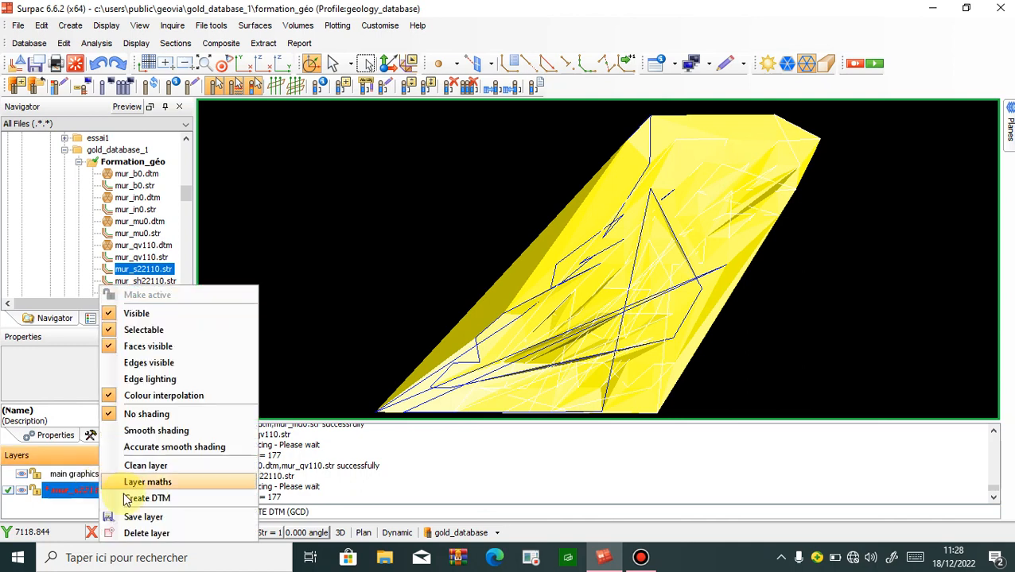
{"action": "left_click", "coordinate": [155, 516]}
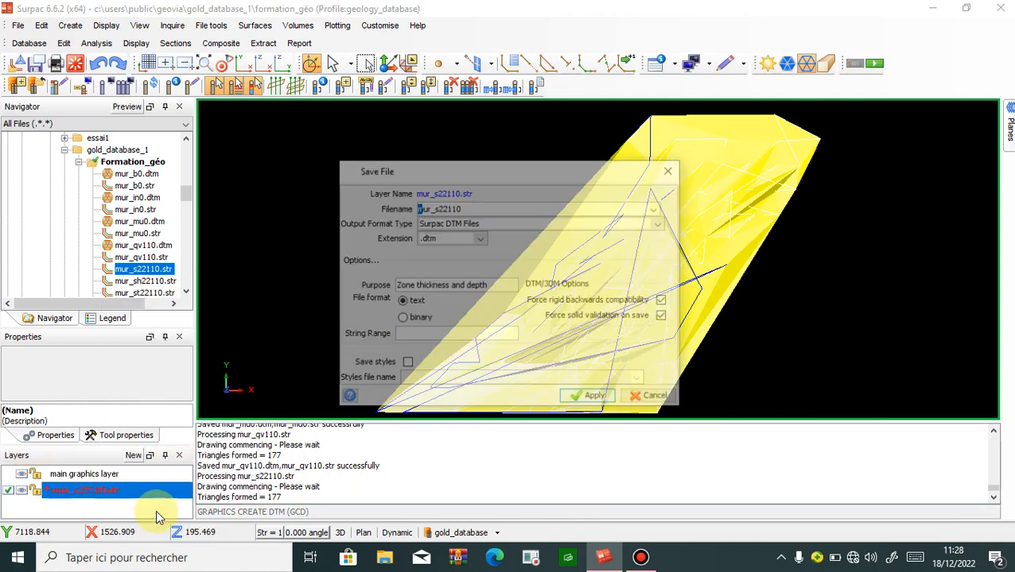
{"action": "left_click", "coordinate": [598, 399]}
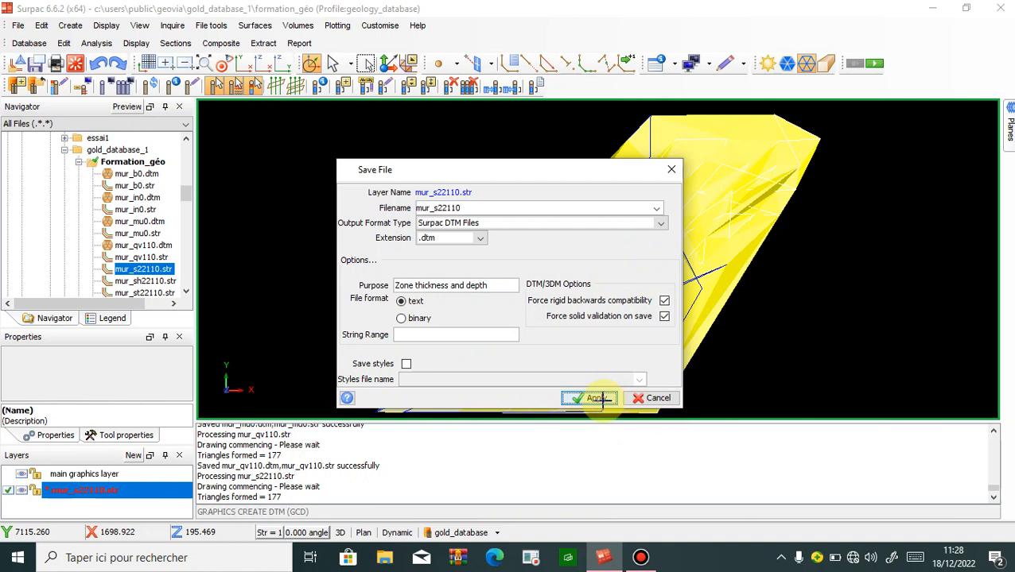
{"action": "left_click", "coordinate": [566, 326]}
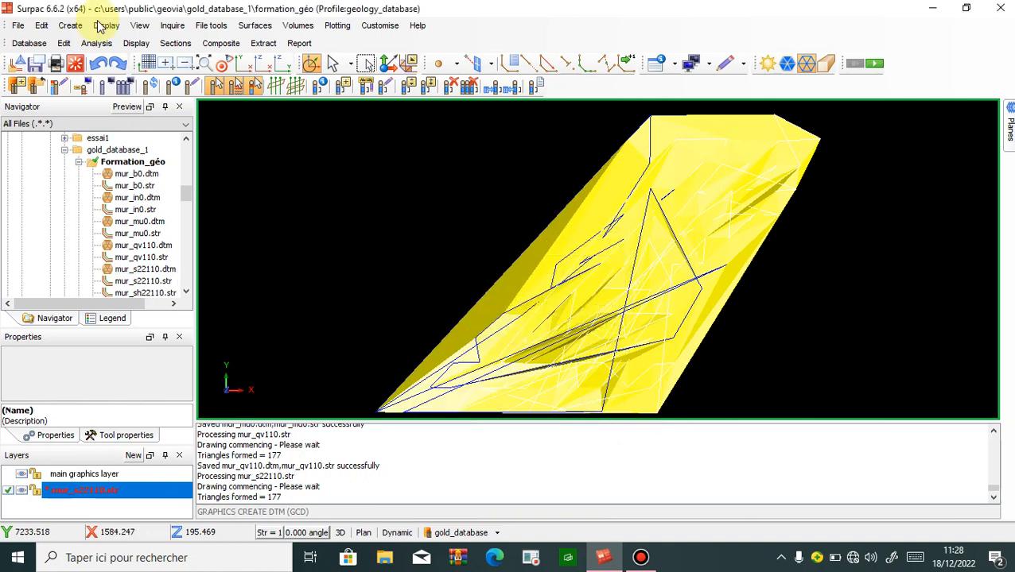
- Load mur_sh22110.str into cleared graphics and create a DTM from it with object ID 7 on the XY plane
{"action": "left_click", "coordinate": [76, 63]}
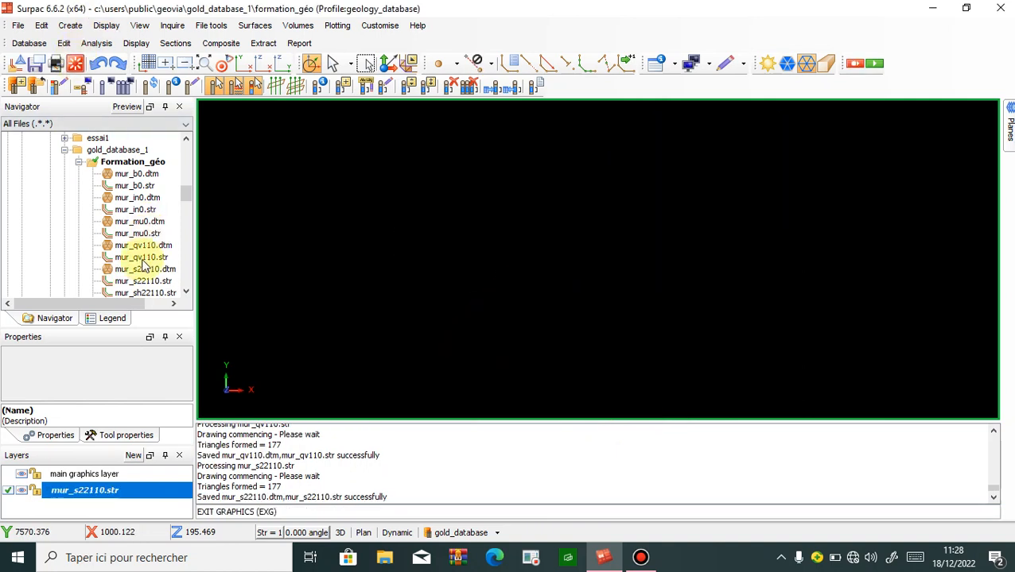
{"action": "double_click", "coordinate": [135, 293]}
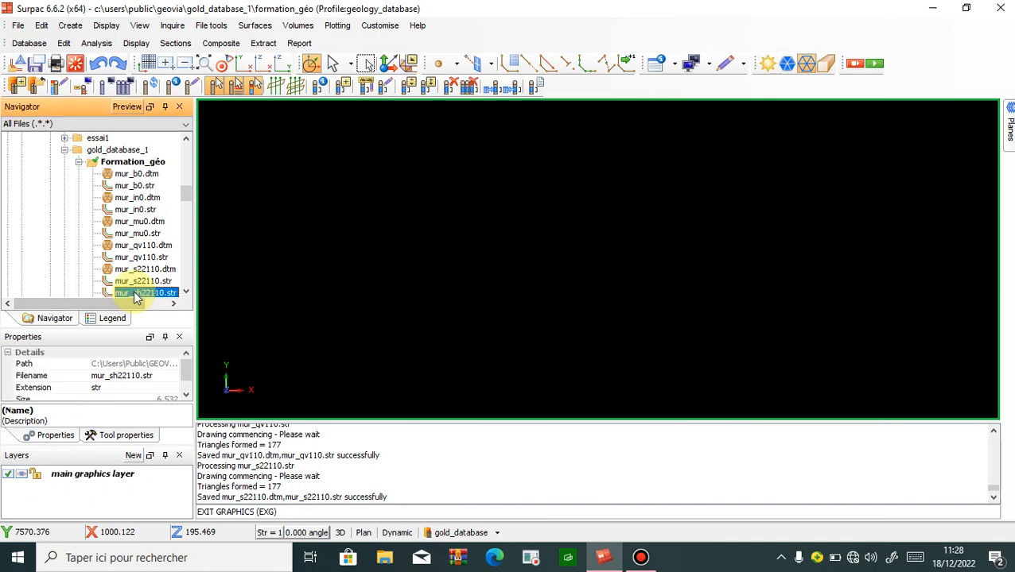
{"action": "left_click", "coordinate": [254, 25]}
{"action": "left_click", "coordinate": [269, 40]}
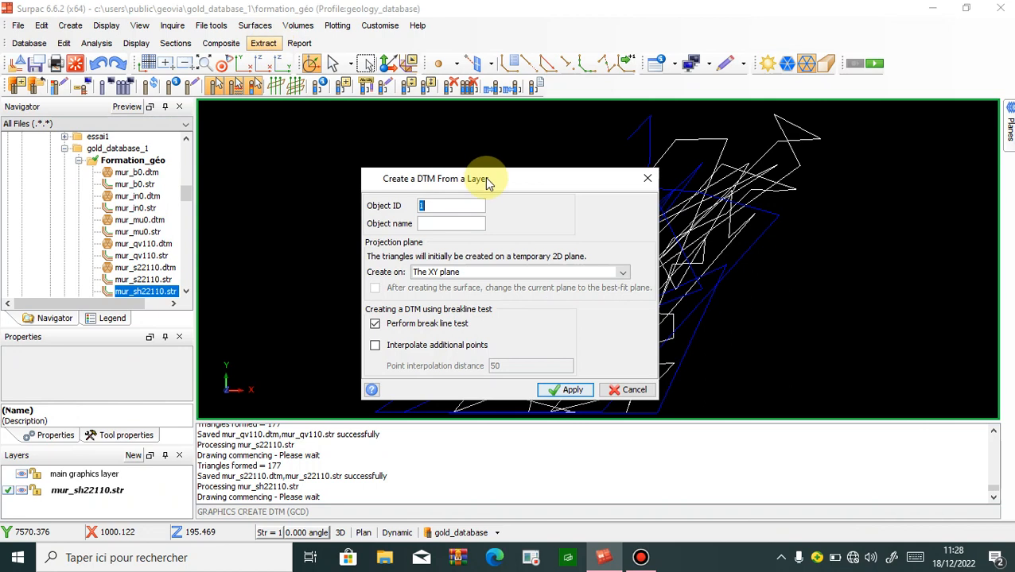
{"action": "type", "text": "7"}
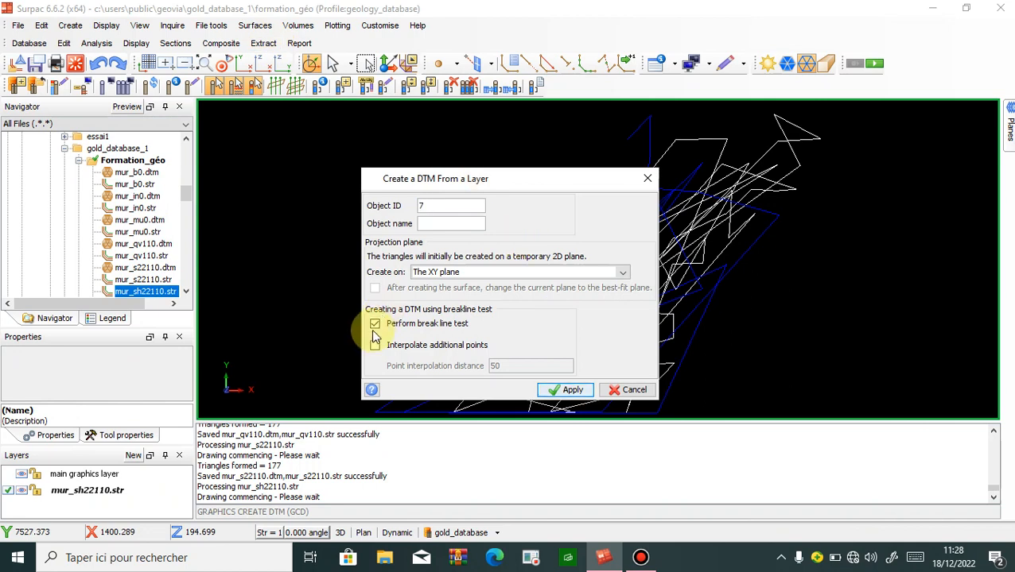
{"action": "left_click", "coordinate": [576, 388]}
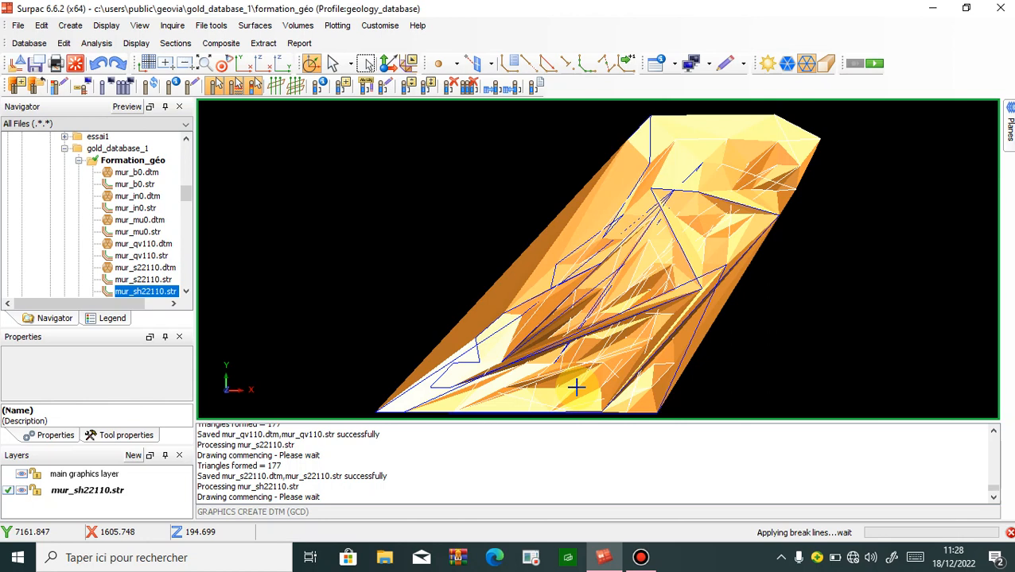
- Save the mur_sh22110.str layer as the Surpac DTM file mur_sh22110.dtm, overwriting the existing mur_sh22110.str
{"action": "left_click", "coordinate": [74, 495]}
{"action": "right_click", "coordinate": [74, 495]}
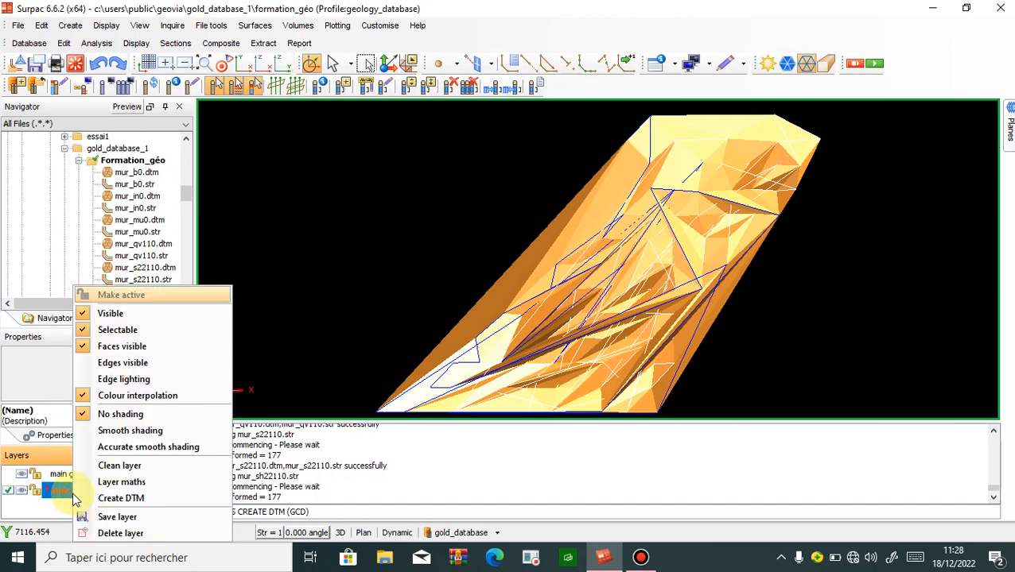
{"action": "left_click", "coordinate": [119, 517]}
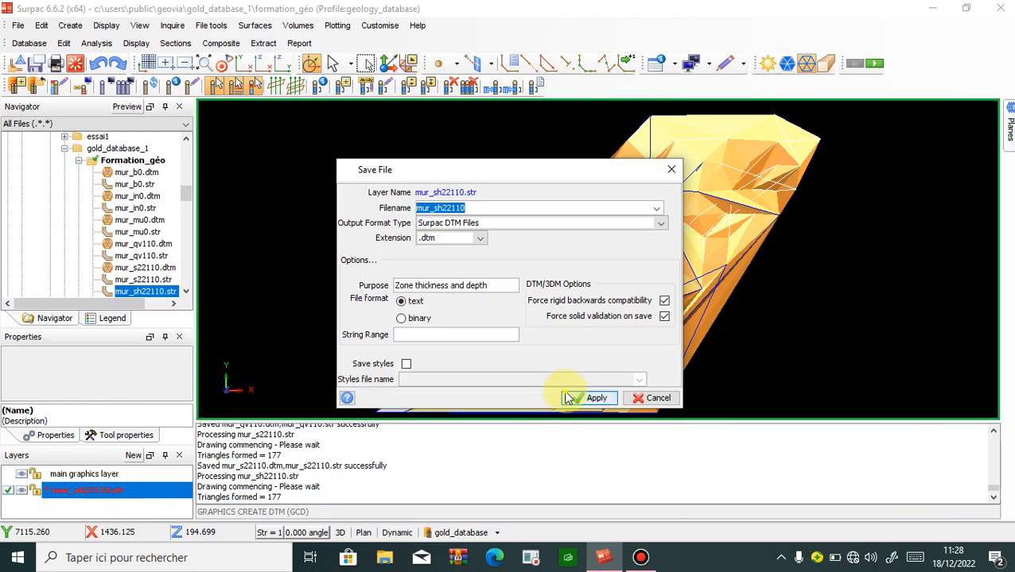
{"action": "left_click", "coordinate": [566, 396]}
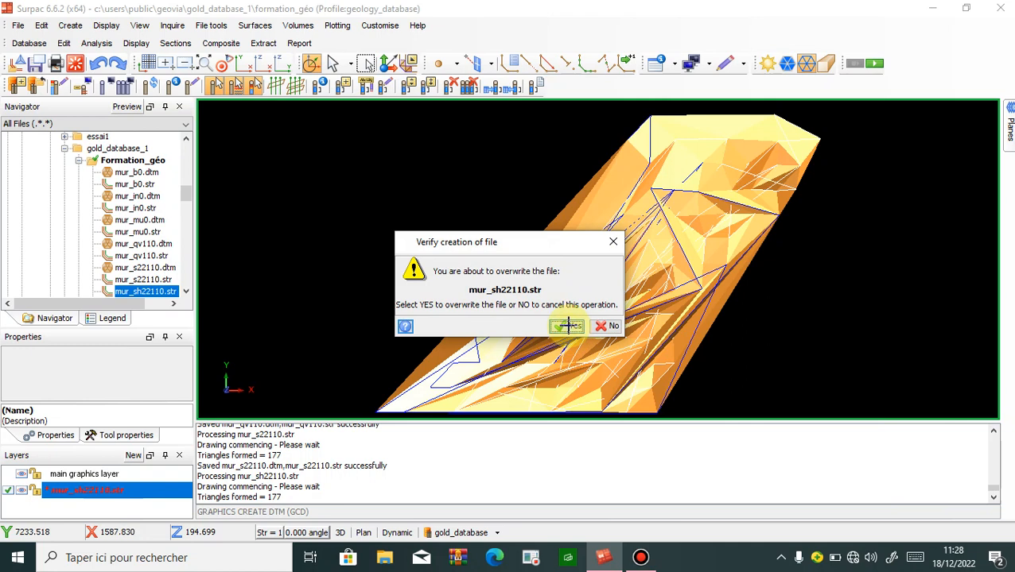
{"action": "left_click", "coordinate": [569, 326]}
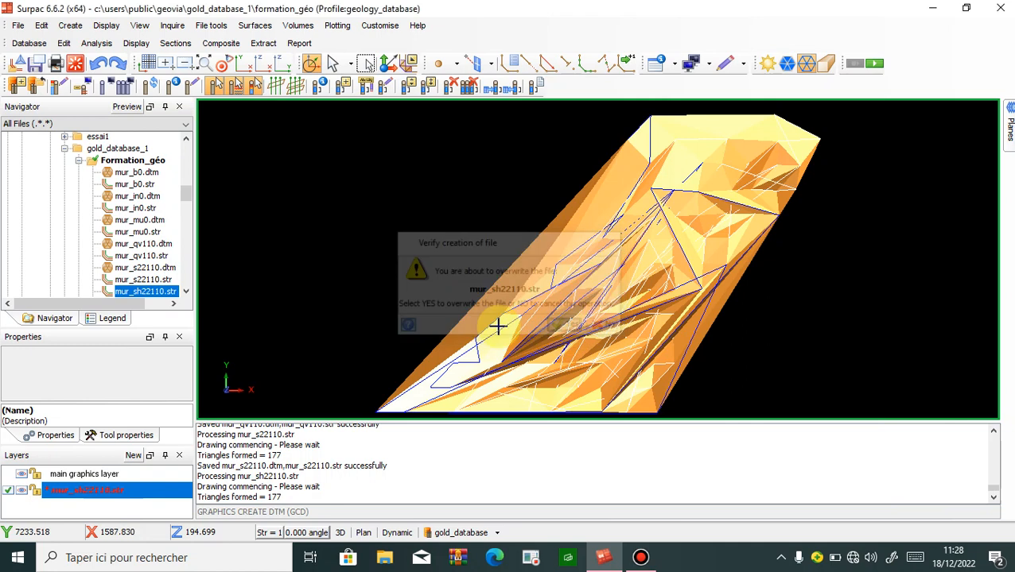
- Load mur_st22110.str into cleared graphics and create a DTM from it with object ID 8 on the XY plane
{"action": "left_click", "coordinate": [75, 63]}
{"action": "scroll", "coordinate": [91, 156], "scroll_direction": "down", "scroll_amount": 2}
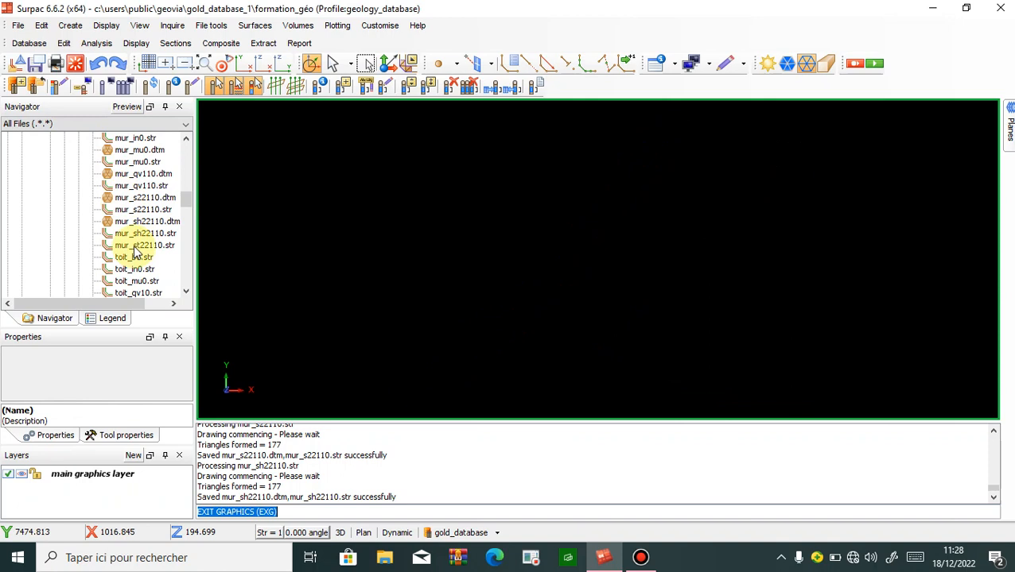
{"action": "double_click", "coordinate": [136, 246]}
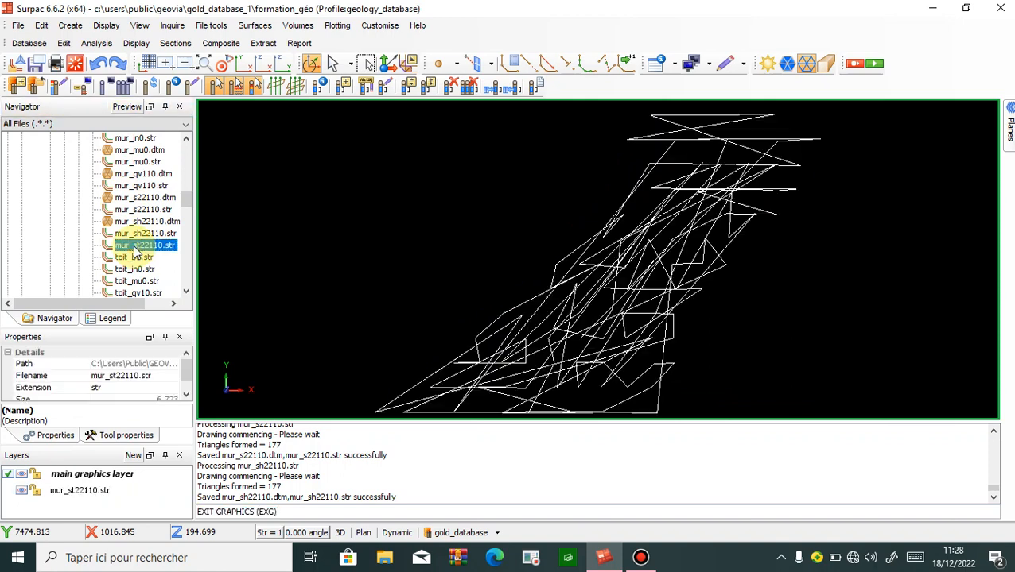
{"action": "left_click", "coordinate": [254, 25]}
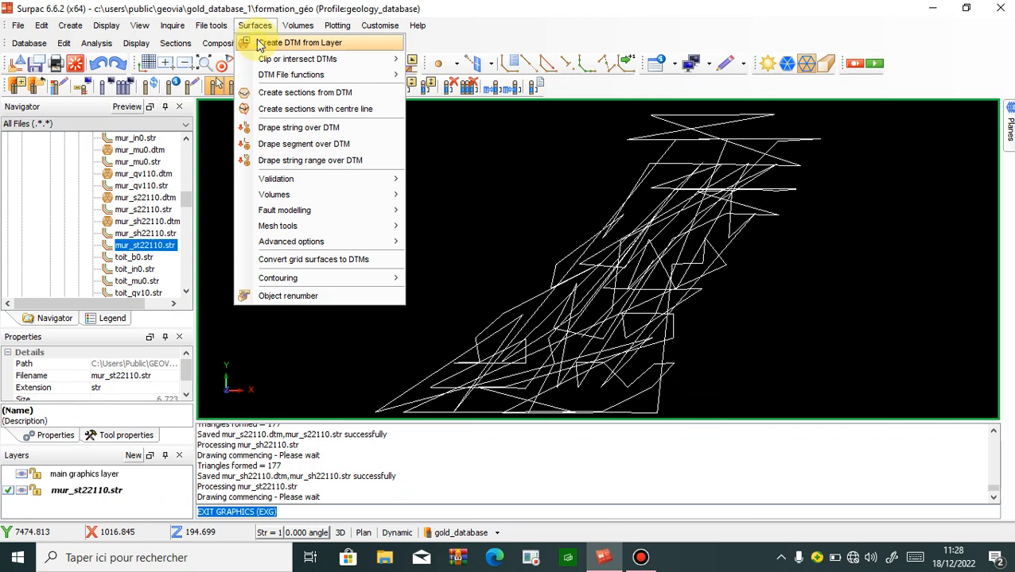
{"action": "left_click", "coordinate": [259, 43]}
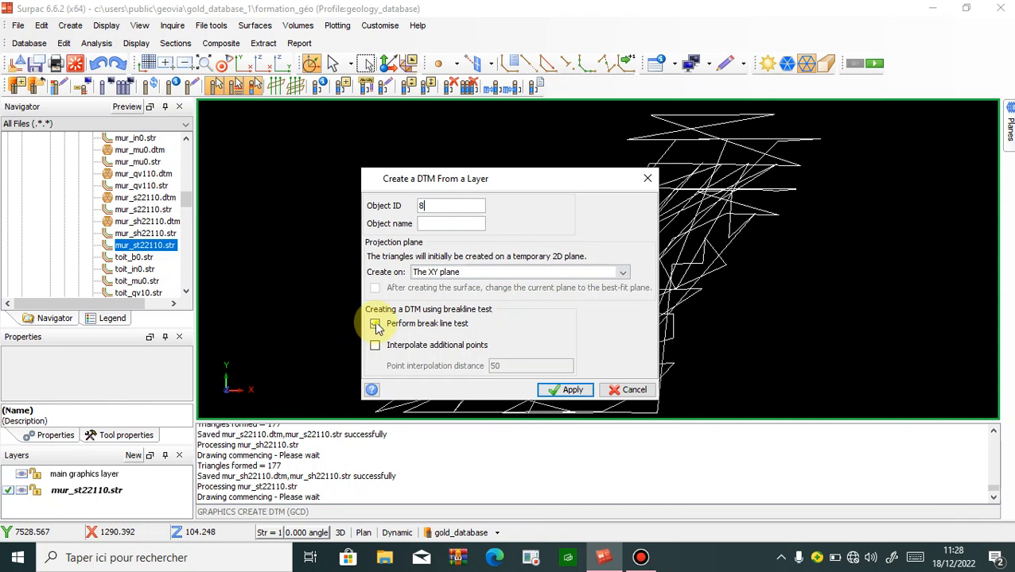
{"action": "left_click", "coordinate": [566, 390]}
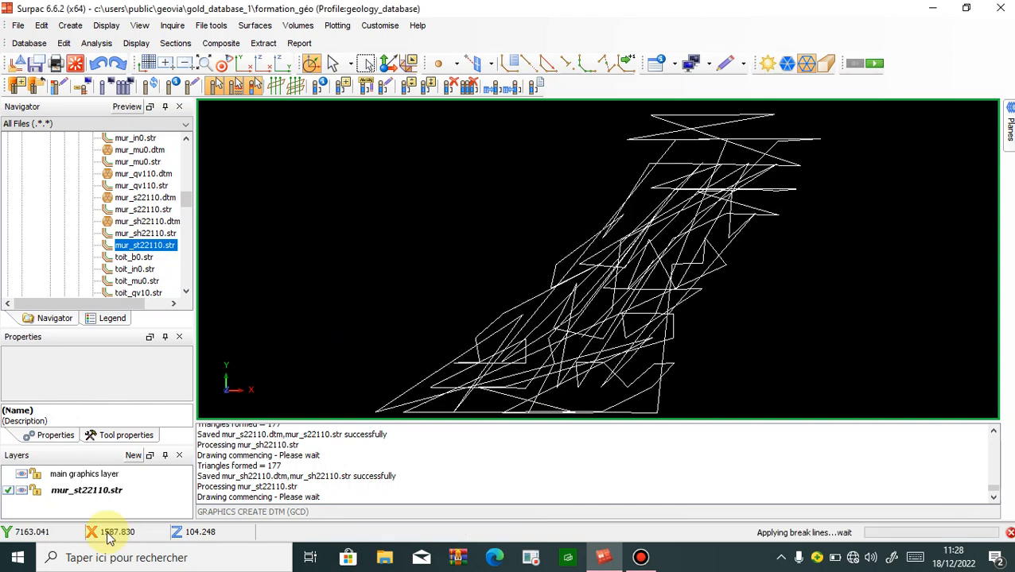
- Save the mur_st22110.str layer as the DTM file mur_st22110.dtm, overwriting the existing mur_st22110.str
{"action": "left_click", "coordinate": [51, 493]}
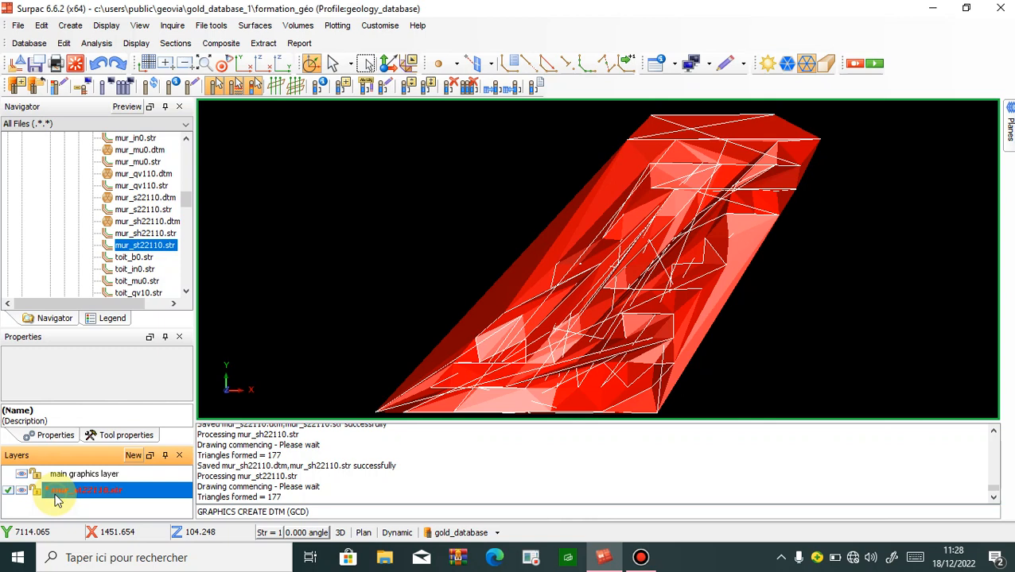
{"action": "right_click", "coordinate": [56, 499]}
{"action": "left_click", "coordinate": [94, 519]}
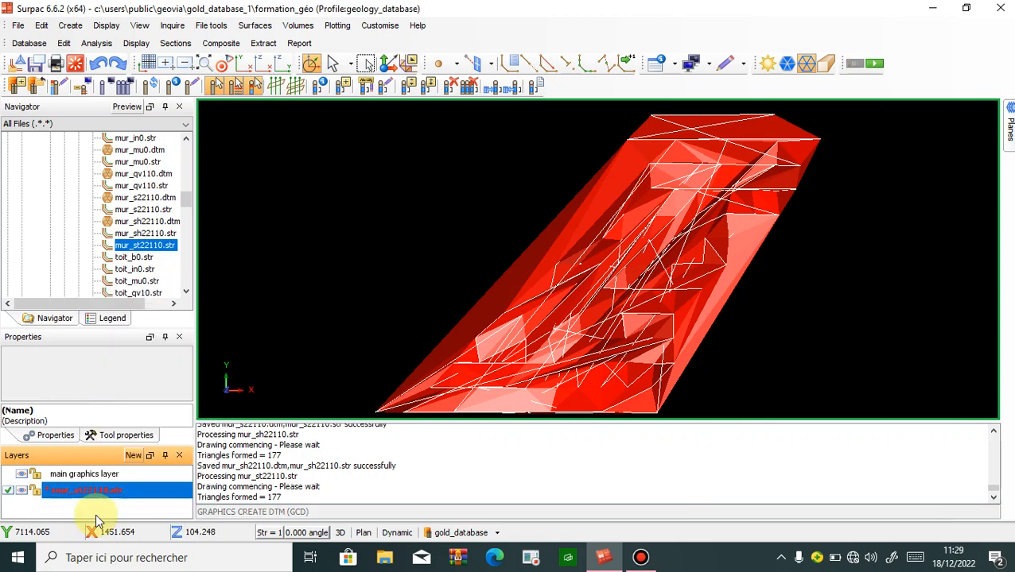
{"action": "left_click", "coordinate": [571, 400]}
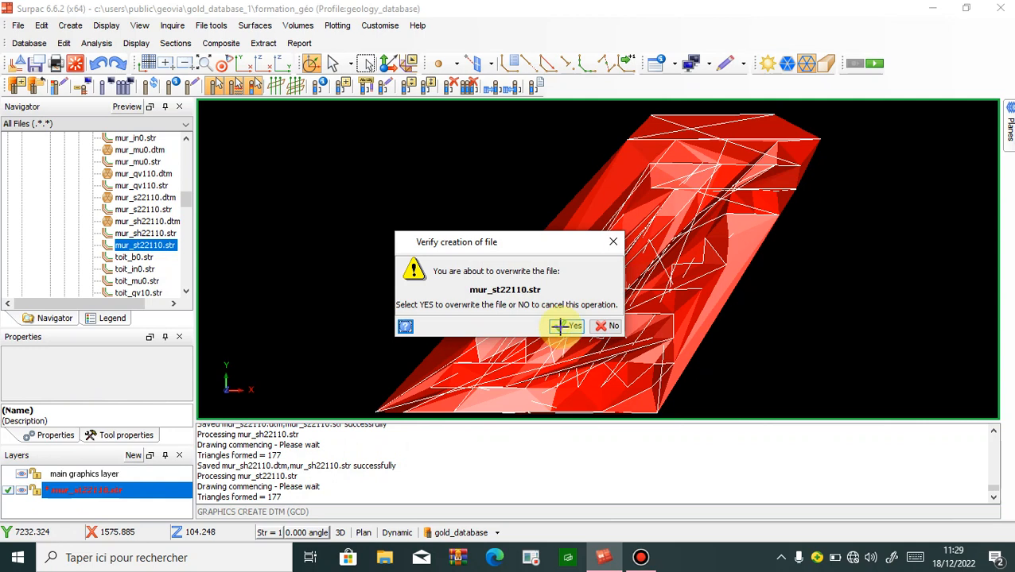
{"action": "left_click", "coordinate": [566, 326]}
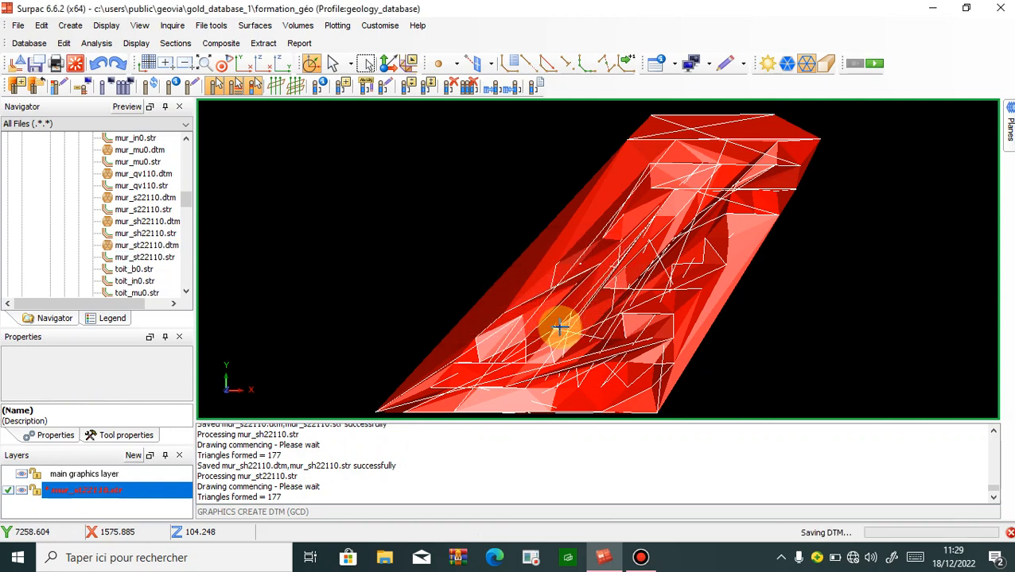
- Load toit_b0.str into cleared graphics and create a DTM from it with object ID 2, without the break line test
{"action": "left_click", "coordinate": [76, 65]}
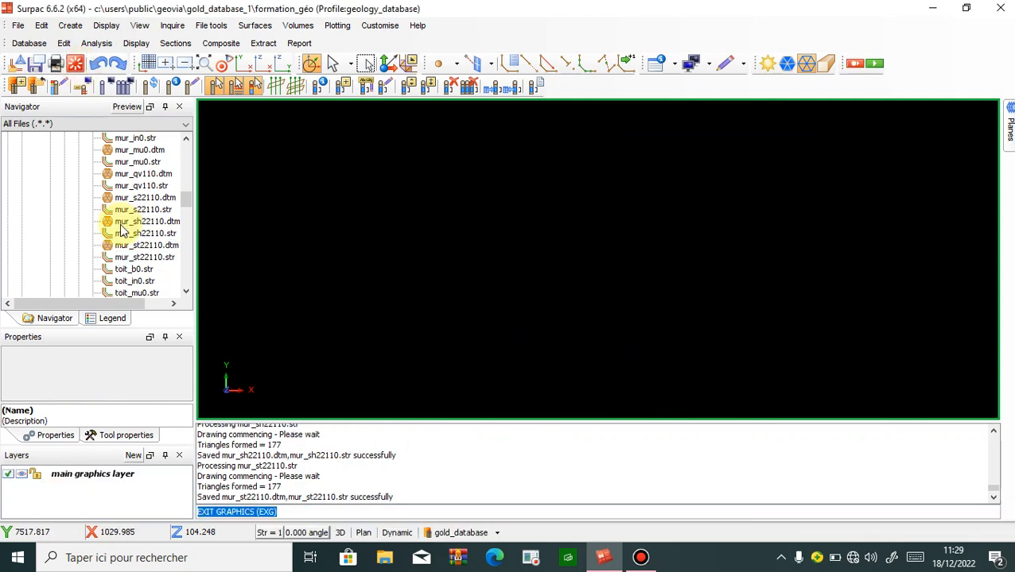
{"action": "scroll", "coordinate": [121, 231], "scroll_direction": "down", "scroll_amount": 1}
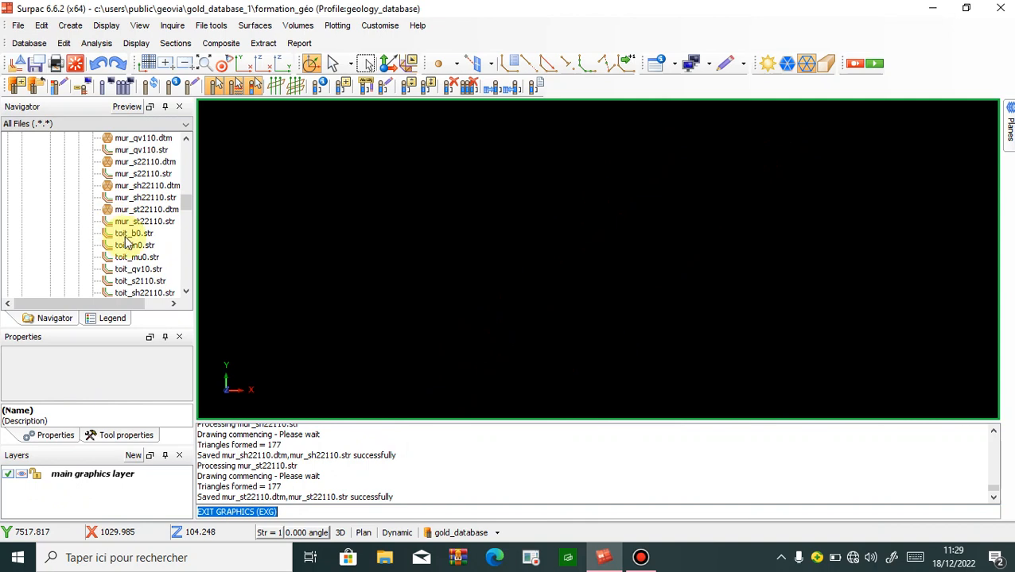
{"action": "double_click", "coordinate": [125, 237]}
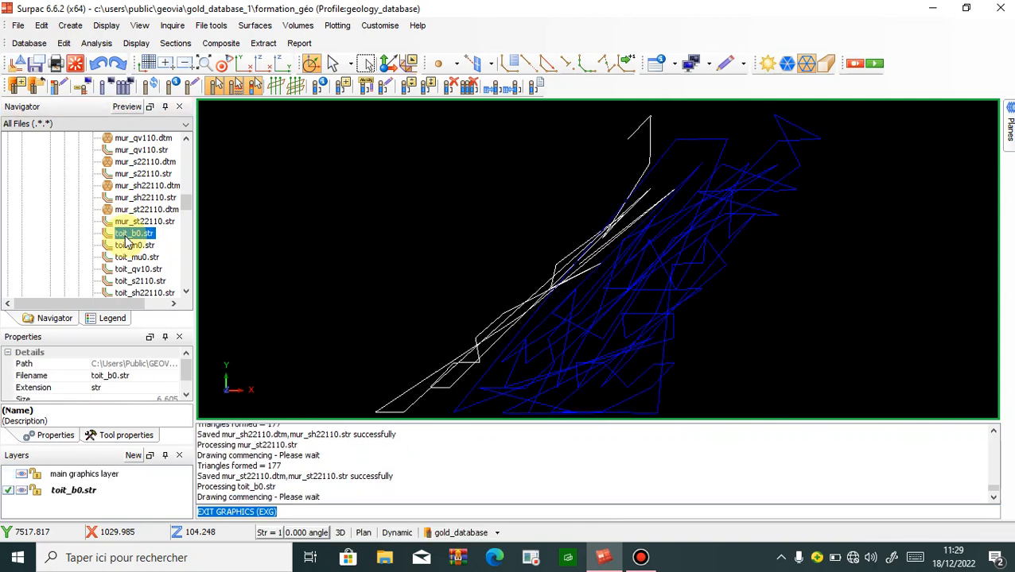
{"action": "left_click", "coordinate": [244, 27]}
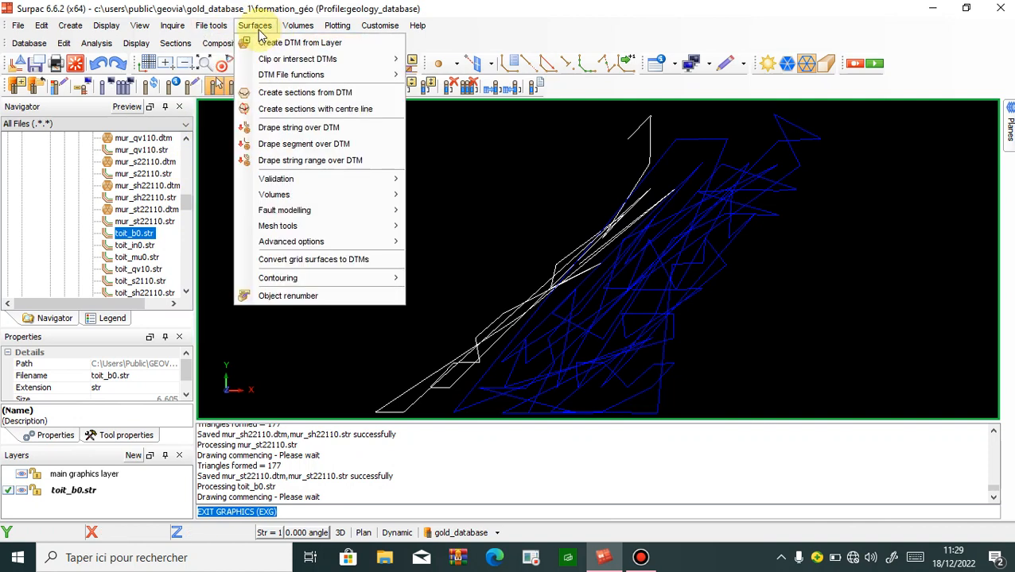
{"action": "left_click", "coordinate": [257, 43]}
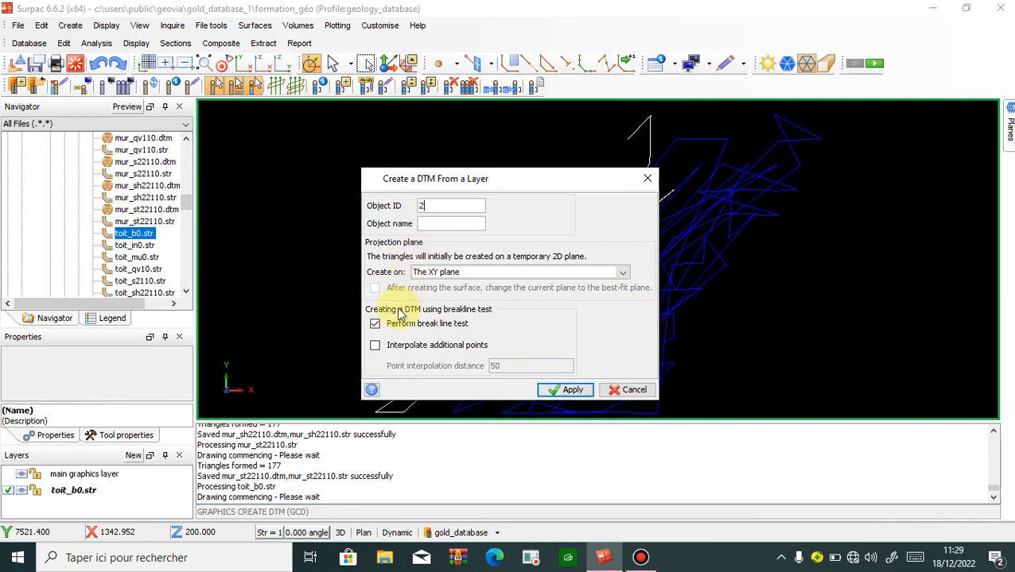
{"action": "left_click", "coordinate": [375, 324]}
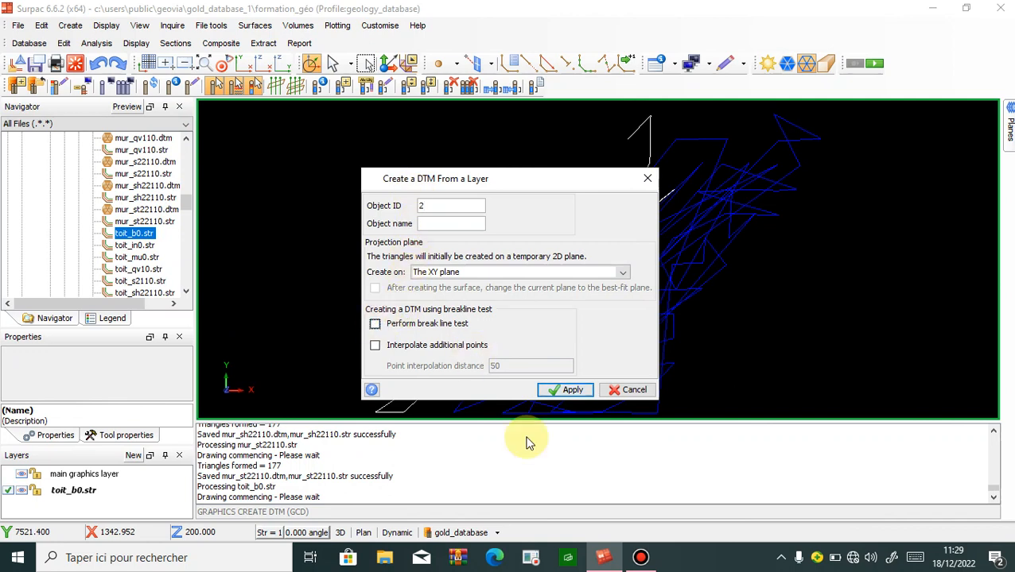
{"action": "left_click", "coordinate": [560, 392]}
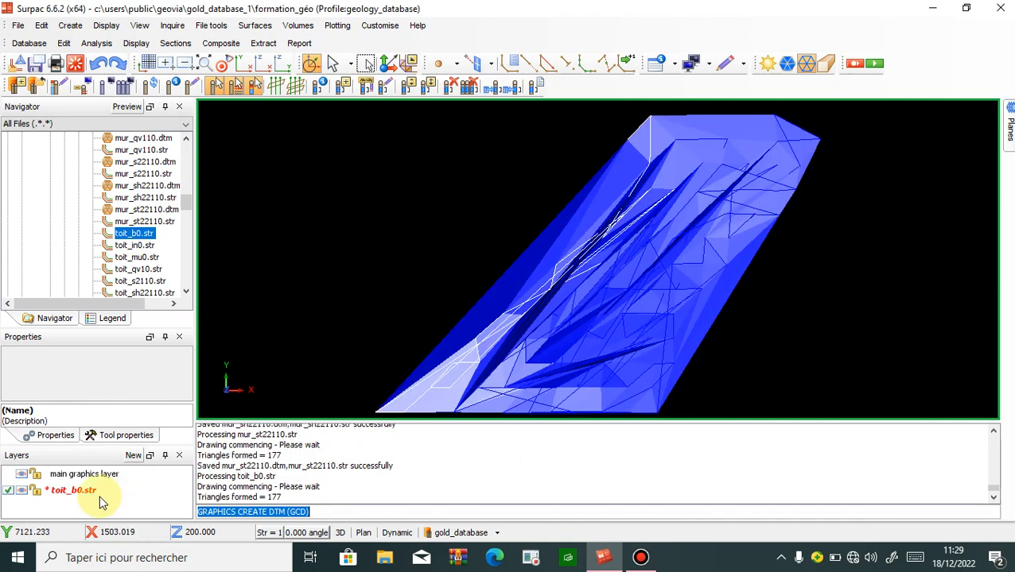
- Save the toit_b0.str layer as the Surpac DTM file toit_b0.dtm, overwriting the existing toit_b0.str
{"action": "left_click", "coordinate": [85, 495]}
{"action": "right_click", "coordinate": [86, 499]}
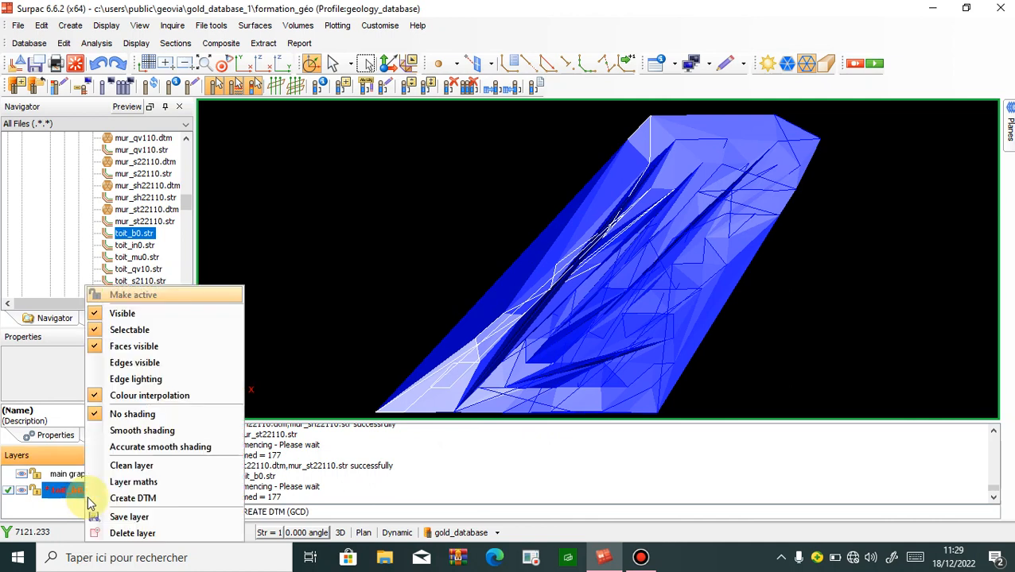
{"action": "left_click", "coordinate": [121, 518]}
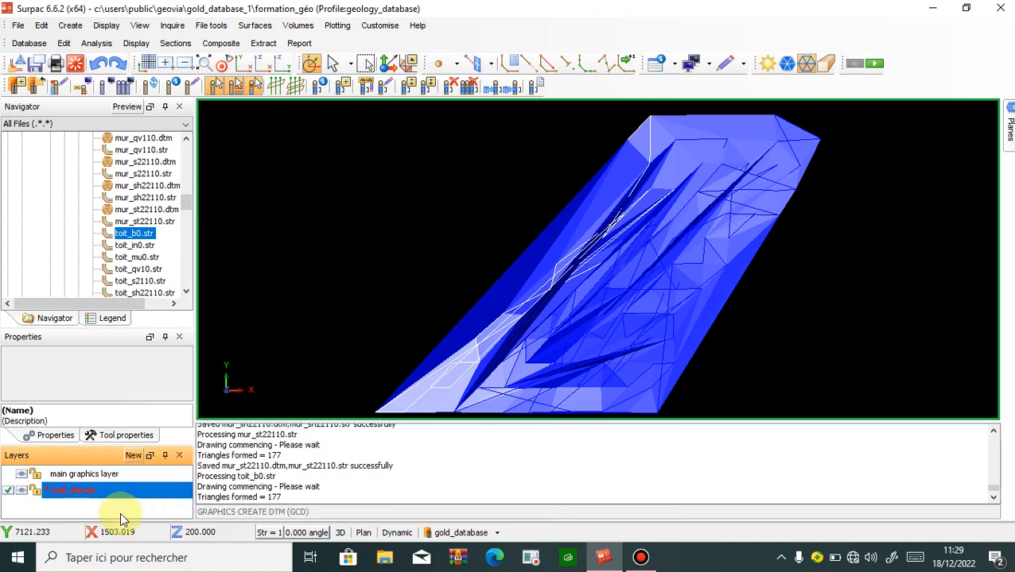
{"action": "left_click", "coordinate": [120, 512]}
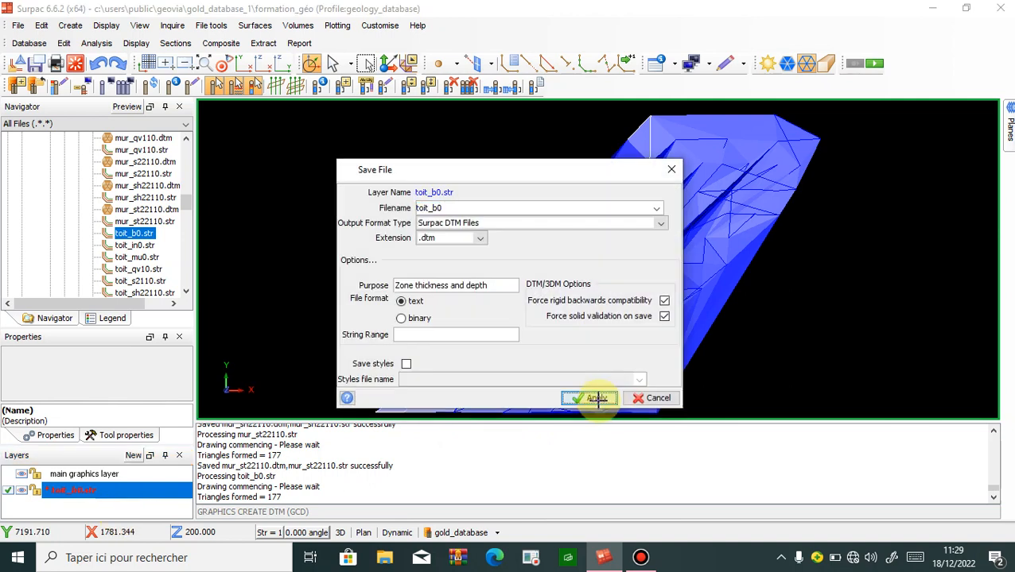
{"action": "left_click", "coordinate": [596, 399]}
{"action": "left_click", "coordinate": [574, 323]}
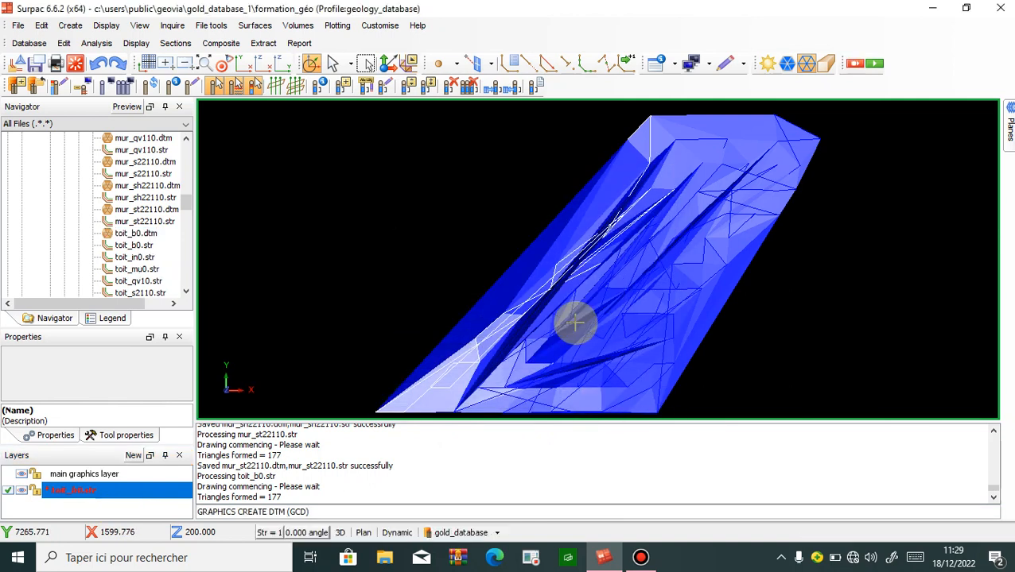
- Load toit_in0.str into cleared graphics and create a DTM from it with object ID 3 on the XY plane
{"action": "left_click", "coordinate": [74, 63]}
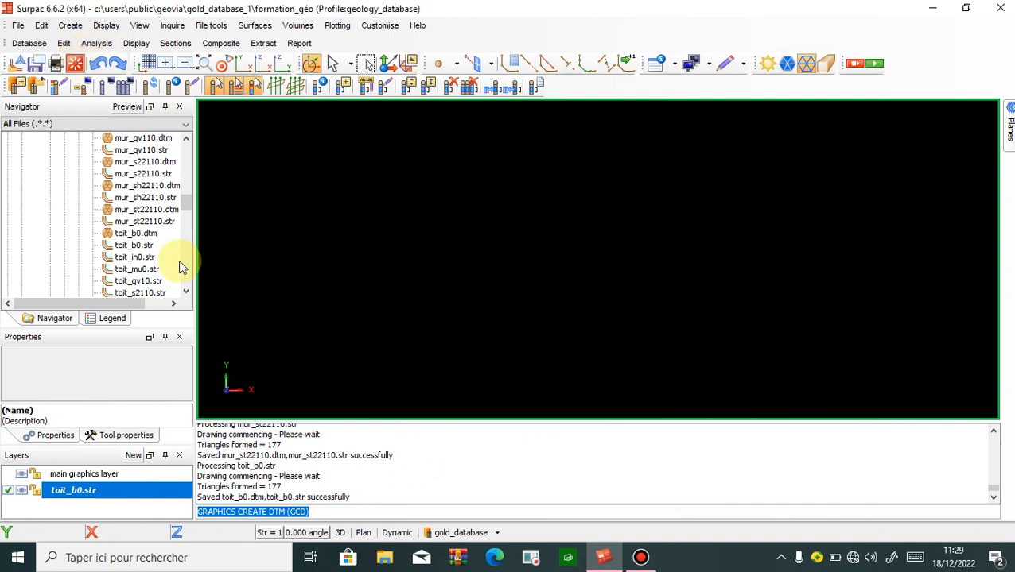
{"action": "left_click", "coordinate": [123, 258]}
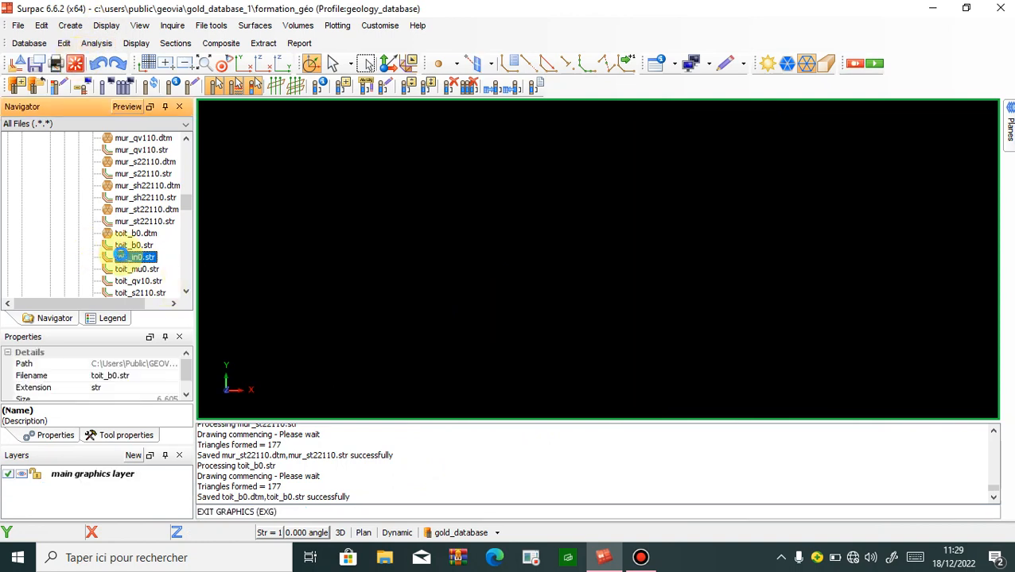
{"action": "left_click", "coordinate": [248, 28]}
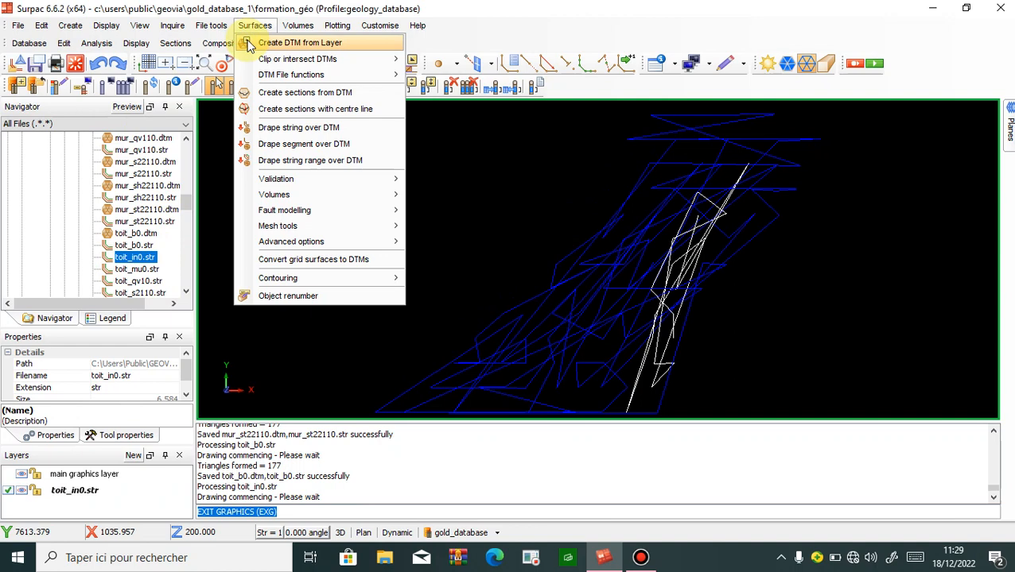
{"action": "left_click", "coordinate": [250, 43]}
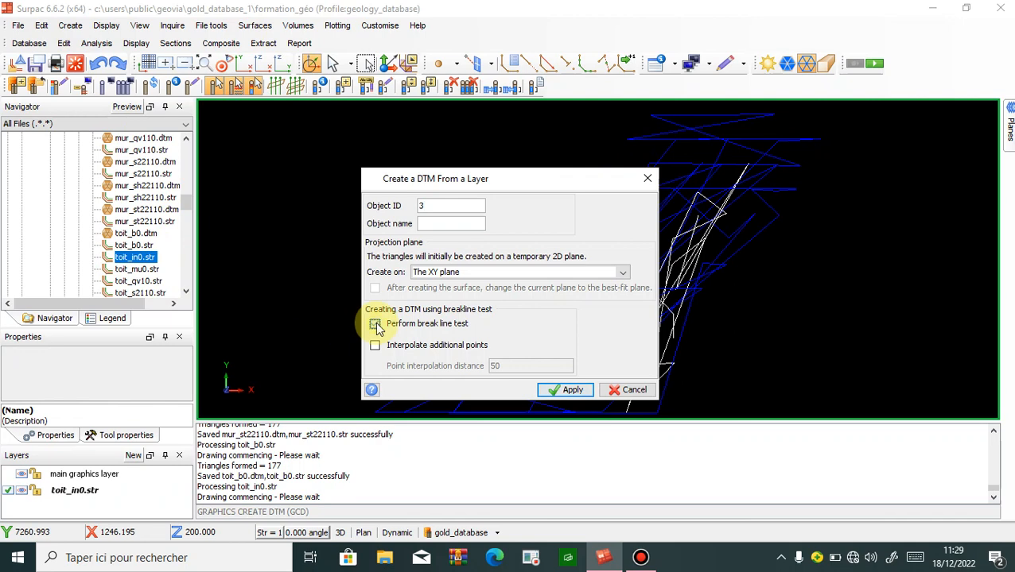
{"action": "left_click", "coordinate": [559, 389]}
- Save the toit_in0.str layer as the DTM file toit_in0.dtm, overwriting the existing toit_in0.str
{"action": "left_click", "coordinate": [107, 493]}
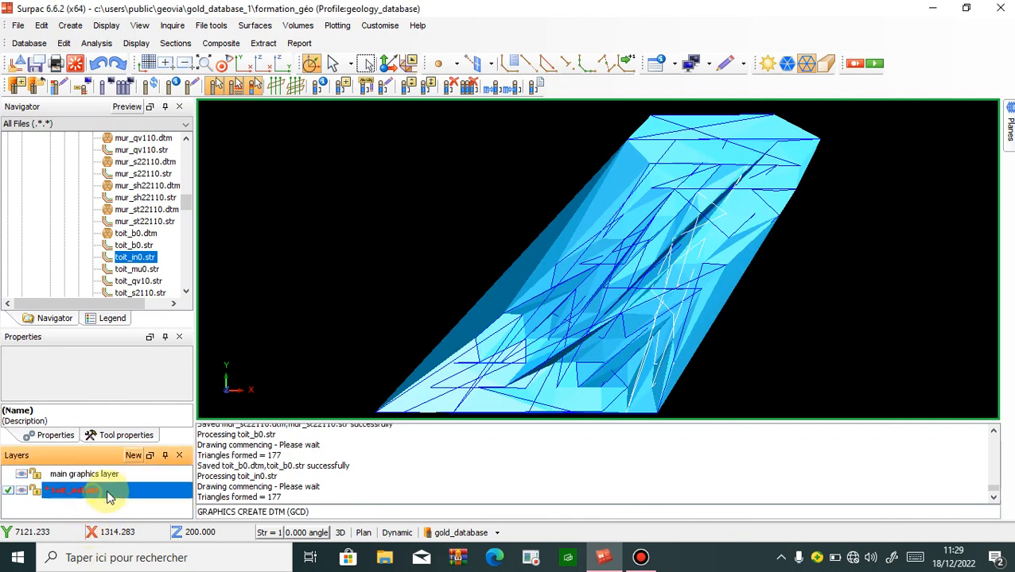
{"action": "right_click", "coordinate": [110, 497]}
{"action": "left_click", "coordinate": [133, 517]}
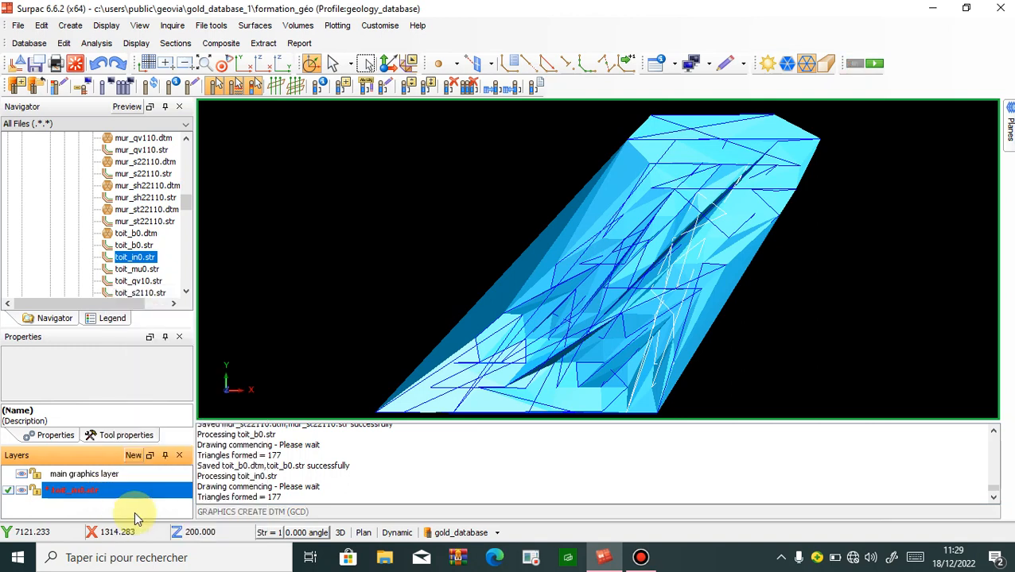
{"action": "left_click", "coordinate": [592, 400]}
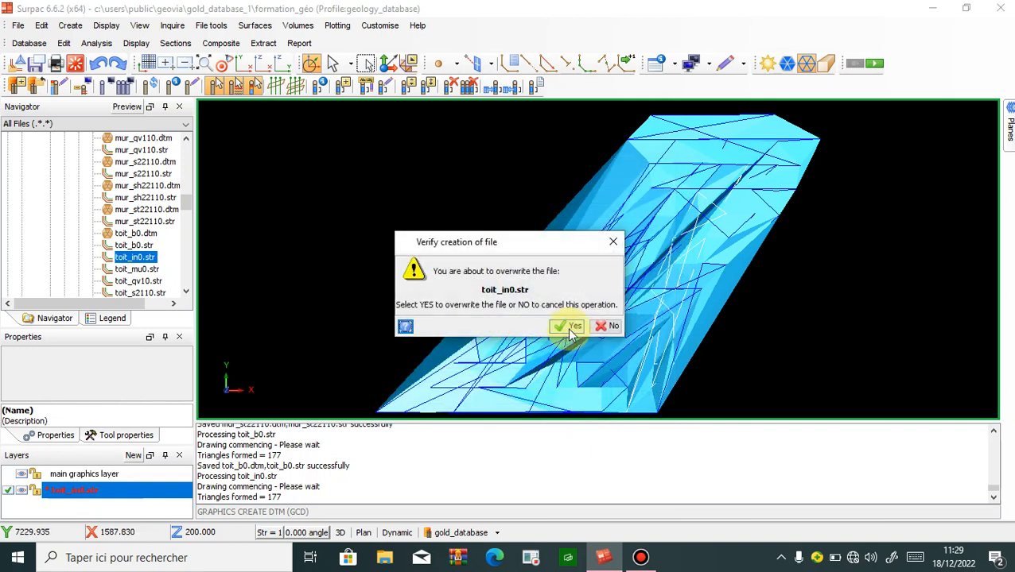
{"action": "left_click", "coordinate": [567, 326]}
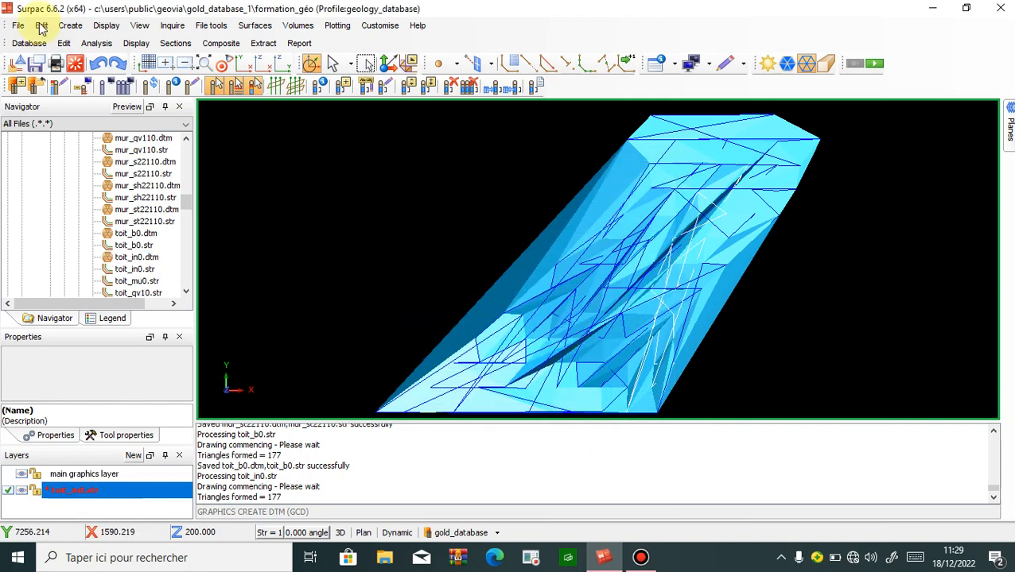
- Load toit_mu0.str into cleared graphics and create a DTM from it with object ID 4, without the break line test
{"action": "left_click", "coordinate": [75, 63]}
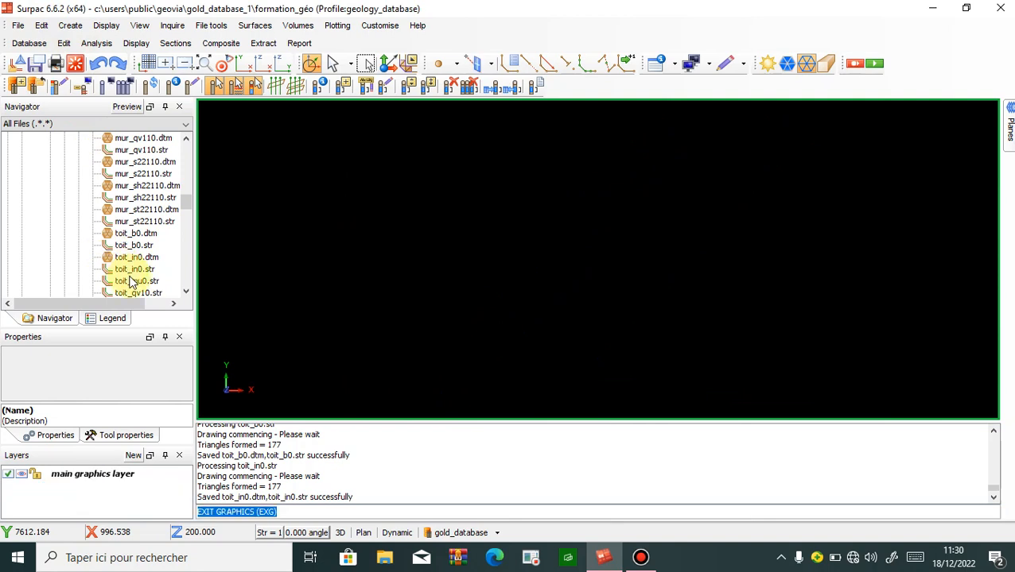
{"action": "left_click", "coordinate": [133, 282]}
{"action": "double_click", "coordinate": [132, 282]}
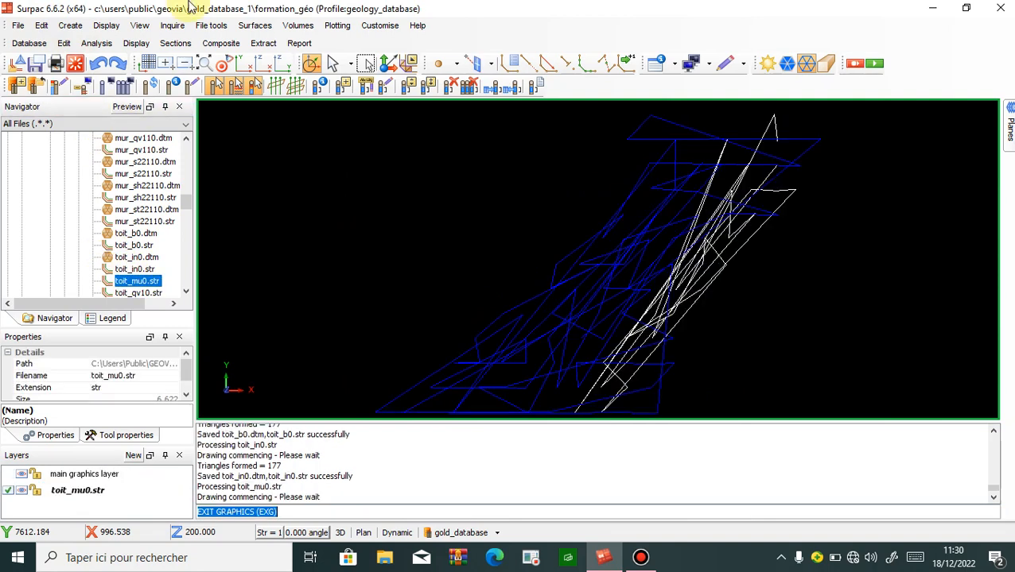
{"action": "left_click", "coordinate": [254, 26]}
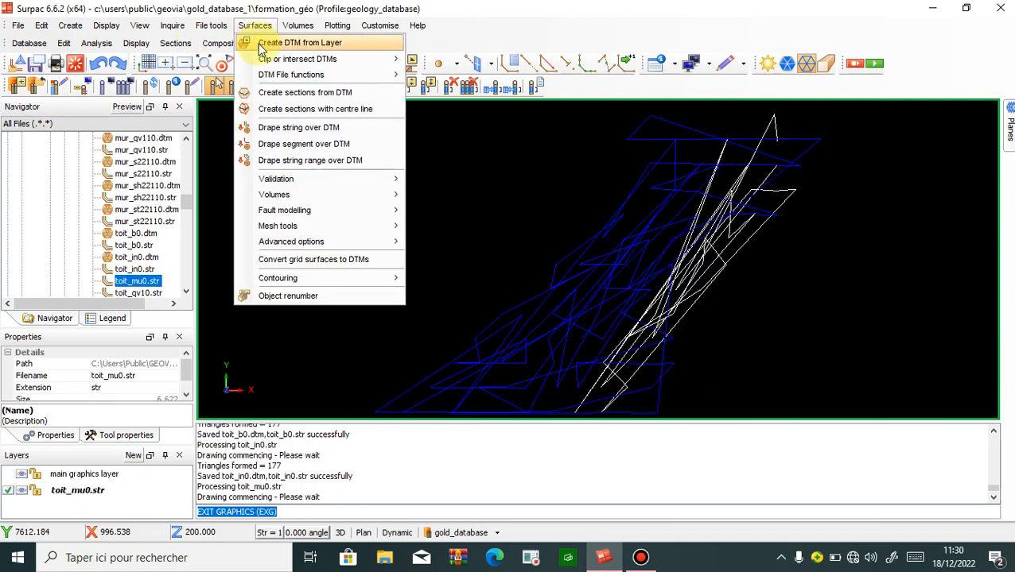
{"action": "left_click", "coordinate": [262, 44]}
{"action": "type", "text": "4"}
{"action": "left_click", "coordinate": [375, 325]}
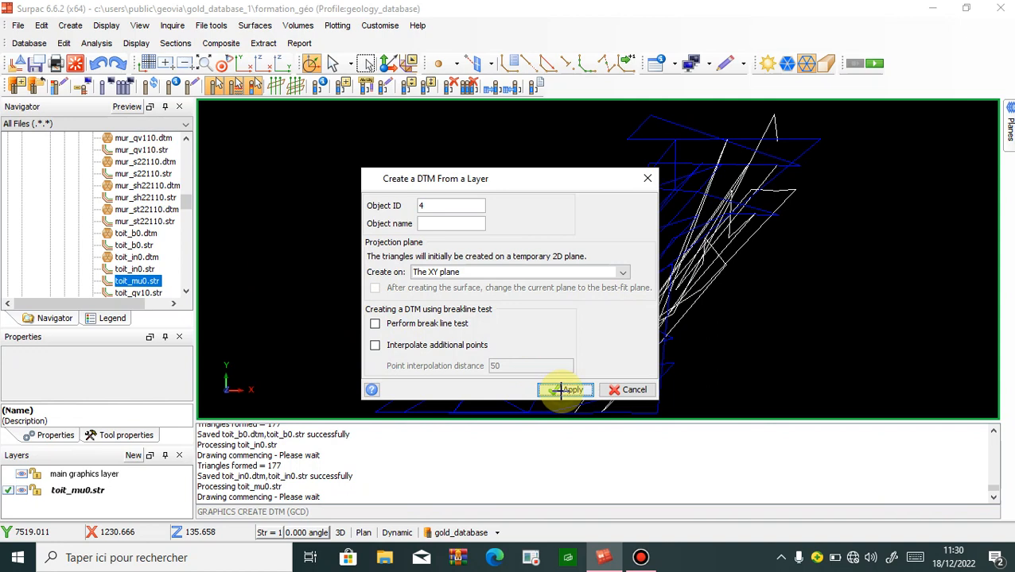
{"action": "left_click", "coordinate": [561, 389]}
- Save the toit_mu0.str layer as the Surpac DTM file toit_mu0.dtm, overwriting the existing toit_mu0.str
{"action": "left_click", "coordinate": [94, 495]}
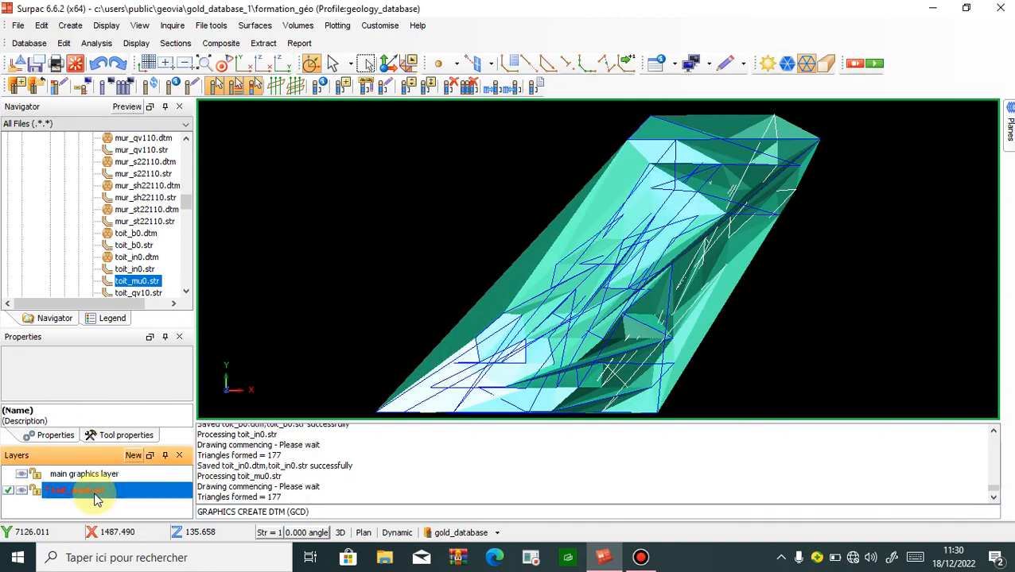
{"action": "right_click", "coordinate": [95, 495]}
{"action": "left_click", "coordinate": [134, 516]}
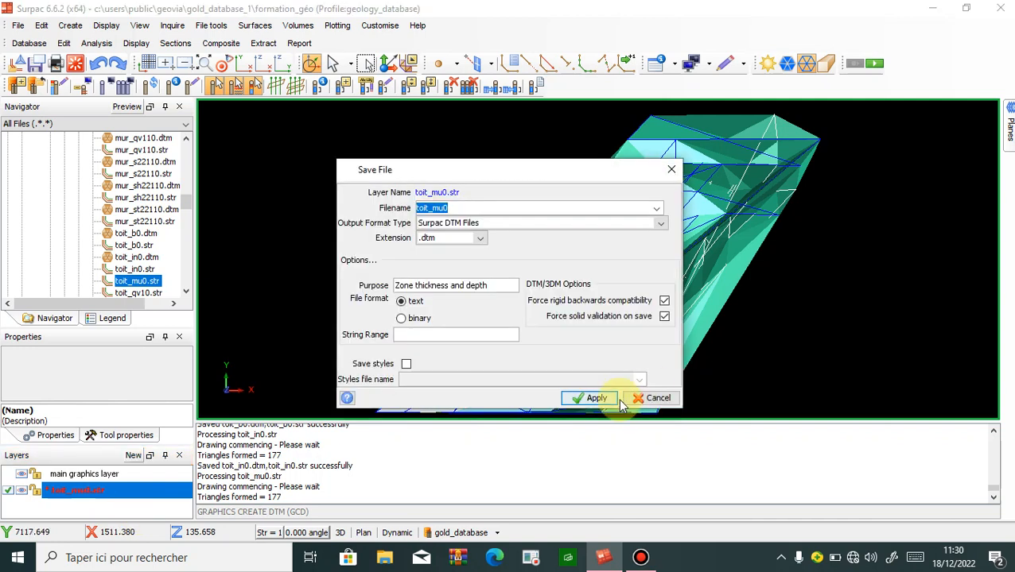
{"action": "left_click", "coordinate": [598, 403]}
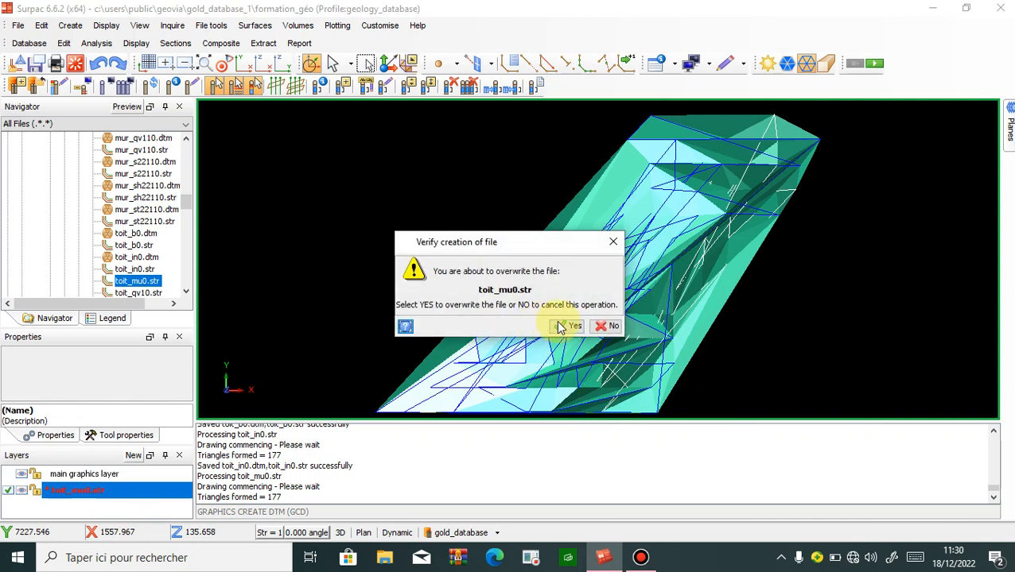
{"action": "left_click", "coordinate": [557, 321]}
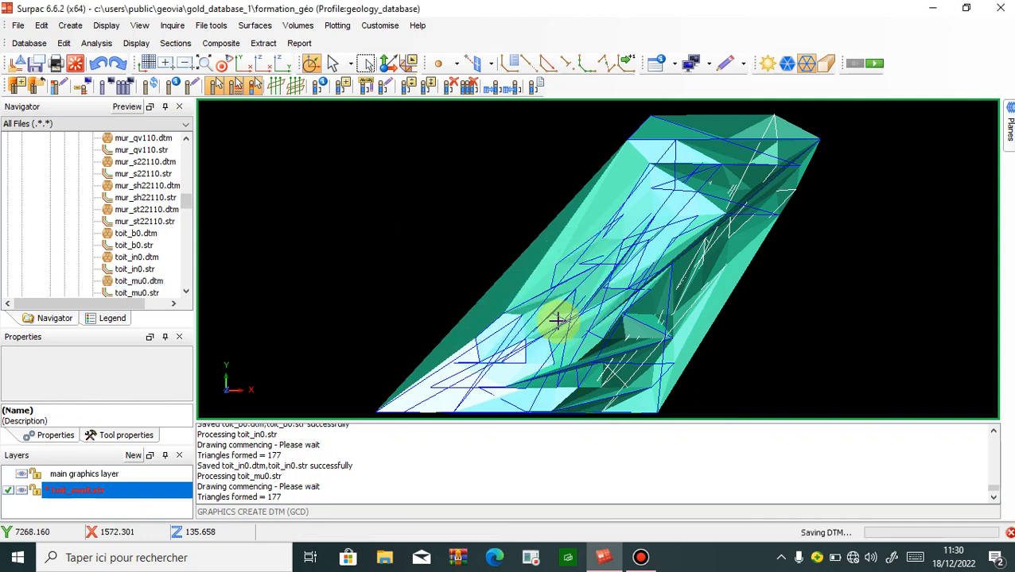
- Load toit_qv10.str into cleared graphics and create a DTM from it with object ID 5, without the break line test
{"action": "left_click", "coordinate": [75, 64]}
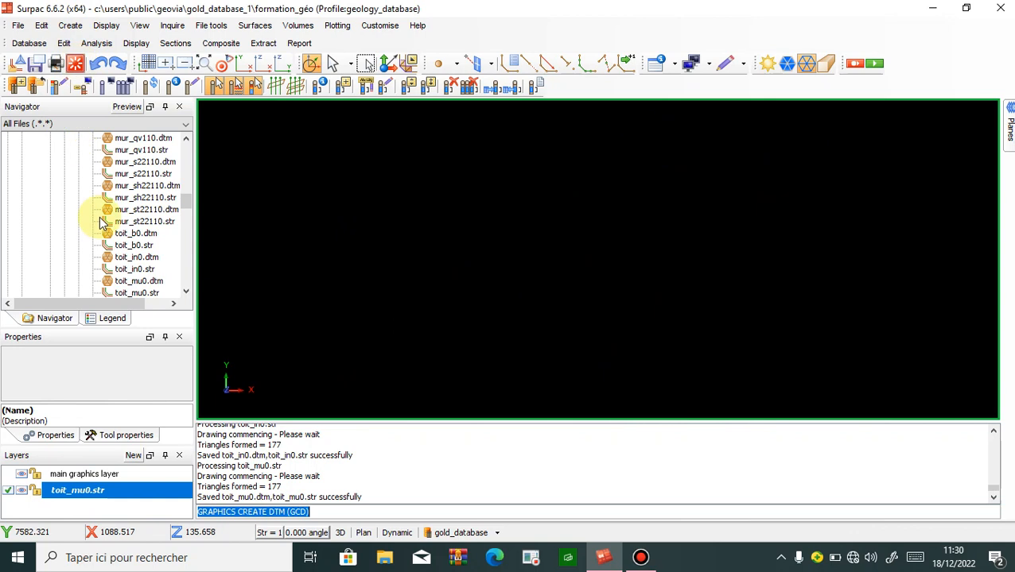
{"action": "scroll", "coordinate": [101, 223], "scroll_direction": "down", "scroll_amount": 2}
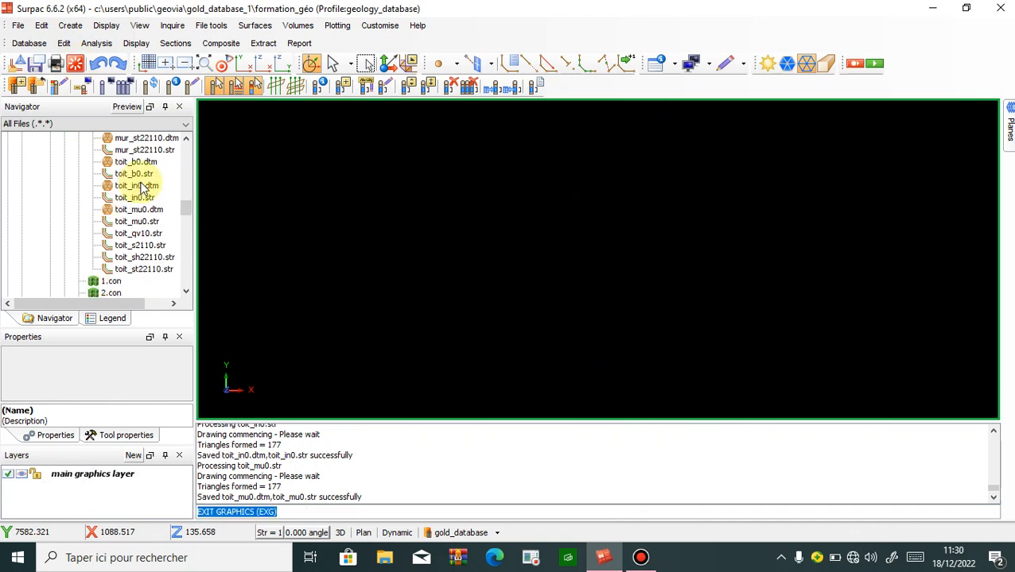
{"action": "left_click", "coordinate": [131, 233]}
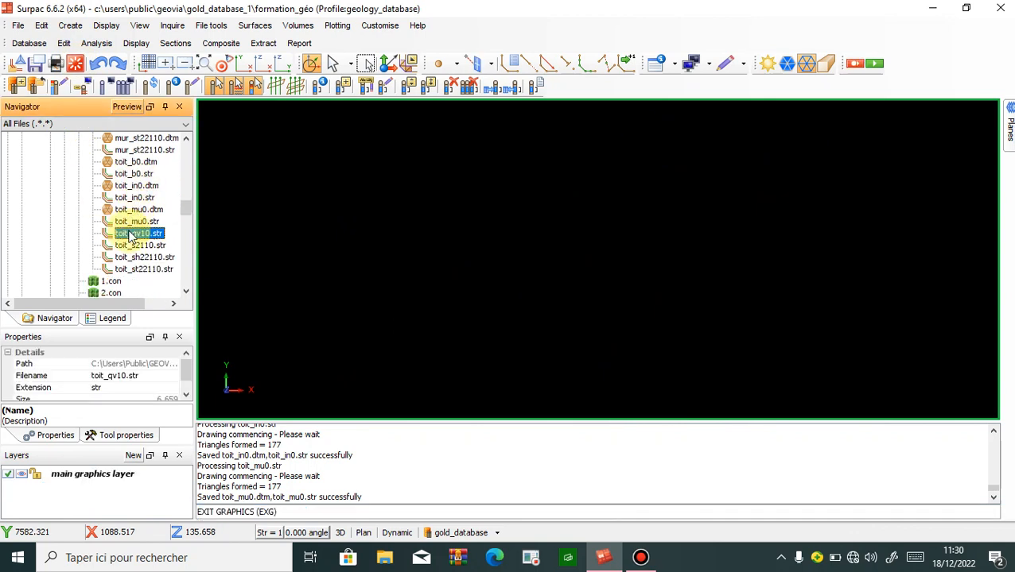
{"action": "double_click", "coordinate": [131, 234]}
{"action": "left_click", "coordinate": [254, 27]}
{"action": "left_click", "coordinate": [268, 43]}
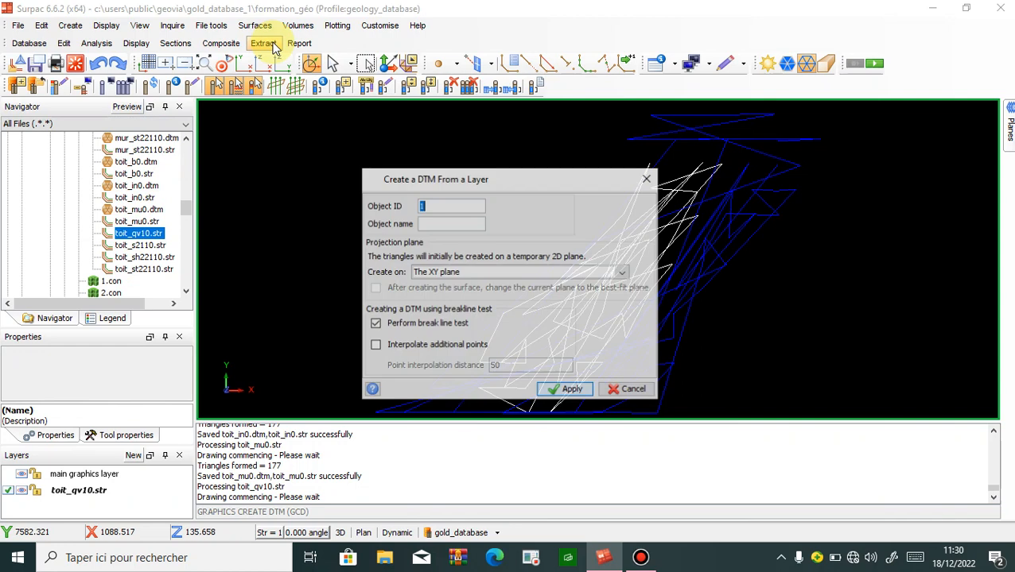
{"action": "type", "text": "5"}
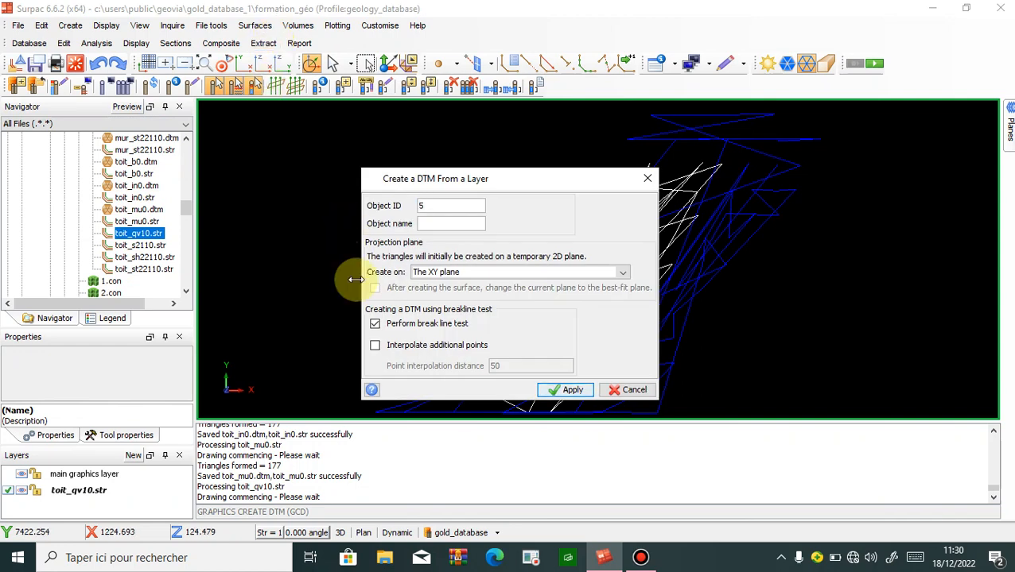
{"action": "left_click", "coordinate": [374, 324]}
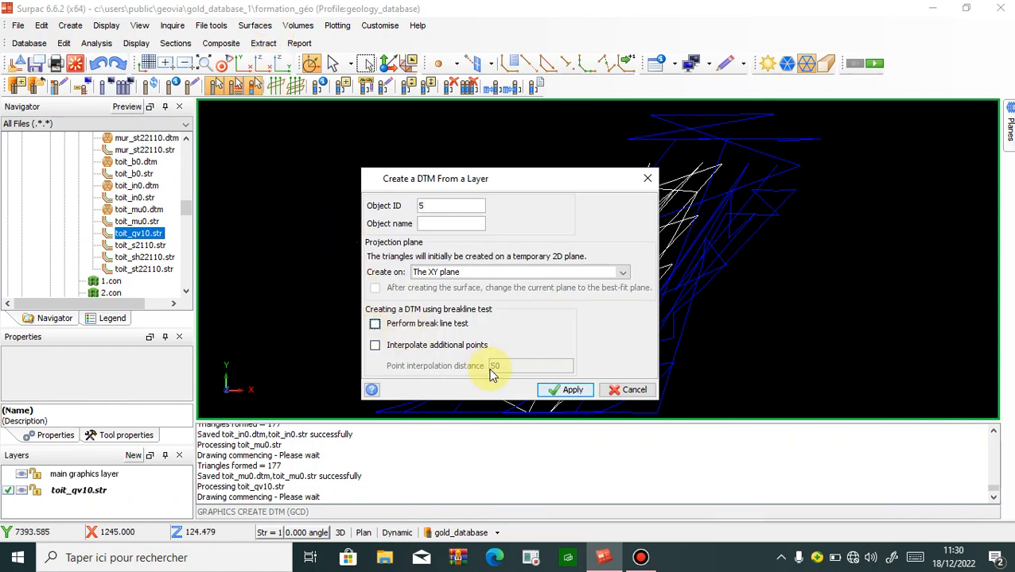
{"action": "left_click", "coordinate": [578, 393]}
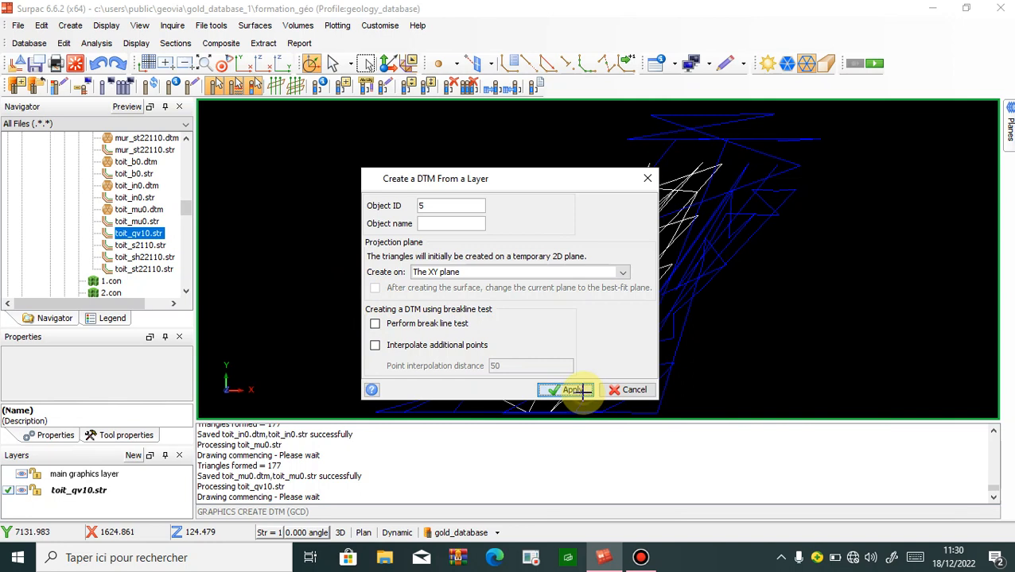
- Save the toit_qv10.str layer as the Surpac DTM file toit_qv10.dtm, overwriting the existing toit_qv10.str
{"action": "left_click", "coordinate": [75, 490]}
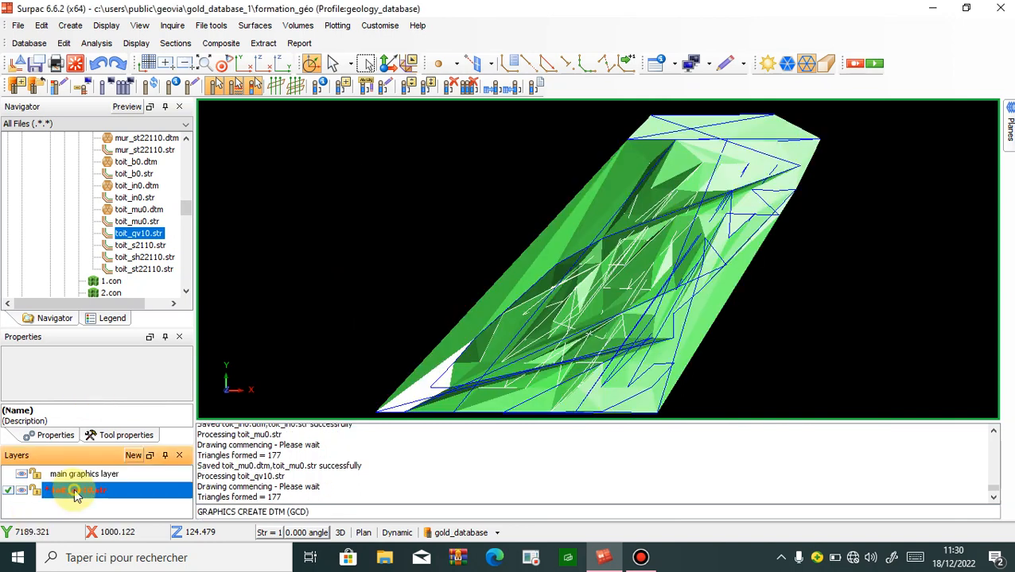
{"action": "right_click", "coordinate": [74, 490]}
{"action": "left_click", "coordinate": [116, 518]}
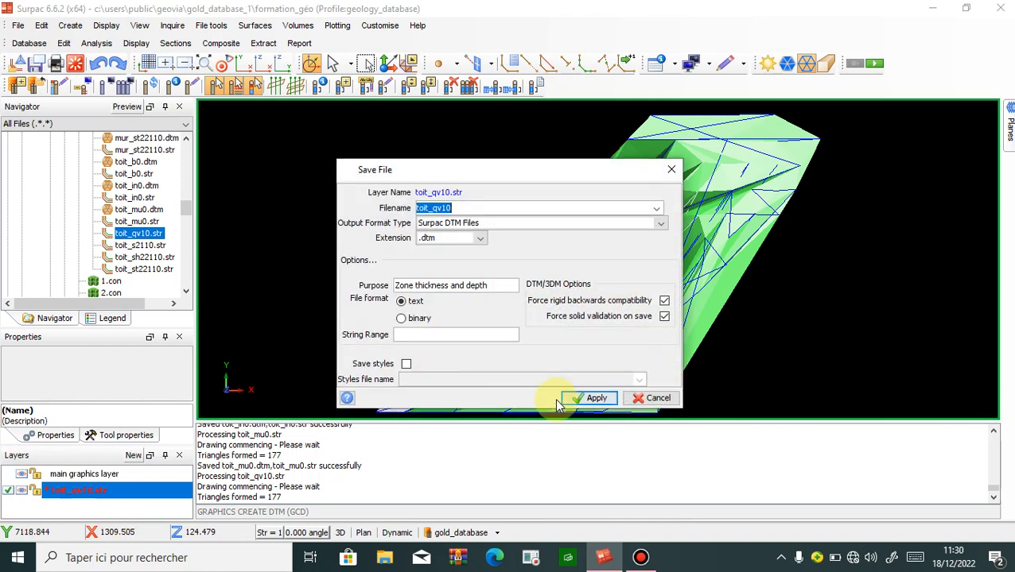
{"action": "left_click", "coordinate": [573, 397]}
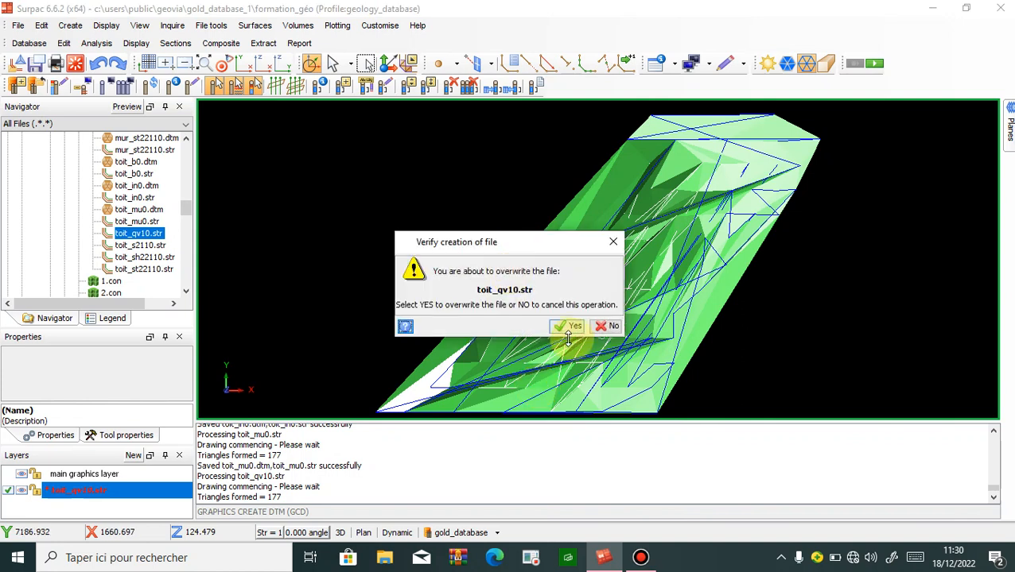
{"action": "left_click", "coordinate": [565, 326]}
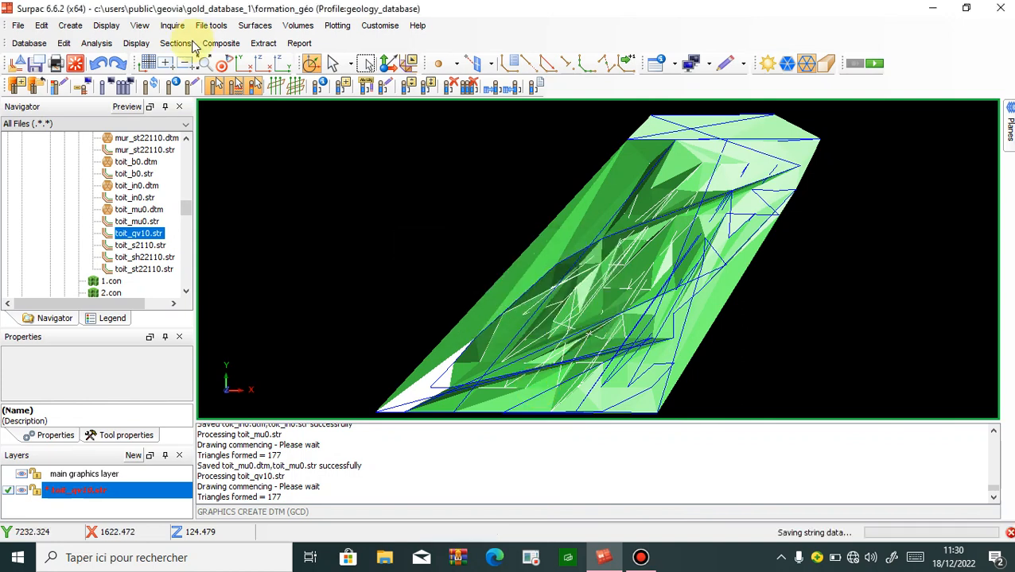
- Load toit_s2110.str into cleared graphics and create a DTM from it with object ID 6, without the break line test
{"action": "left_click", "coordinate": [74, 63]}
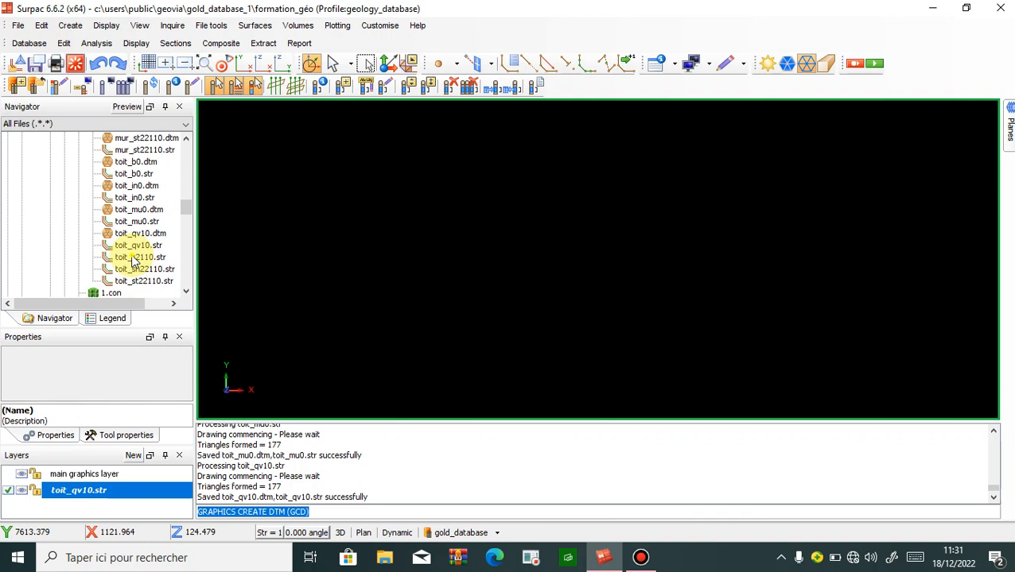
{"action": "left_click", "coordinate": [134, 257]}
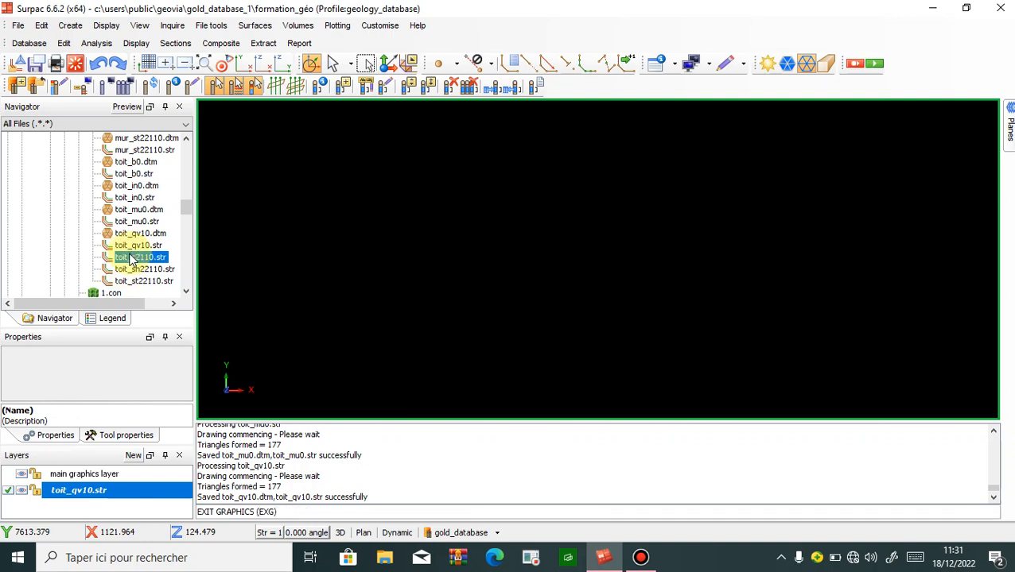
{"action": "left_click", "coordinate": [133, 259]}
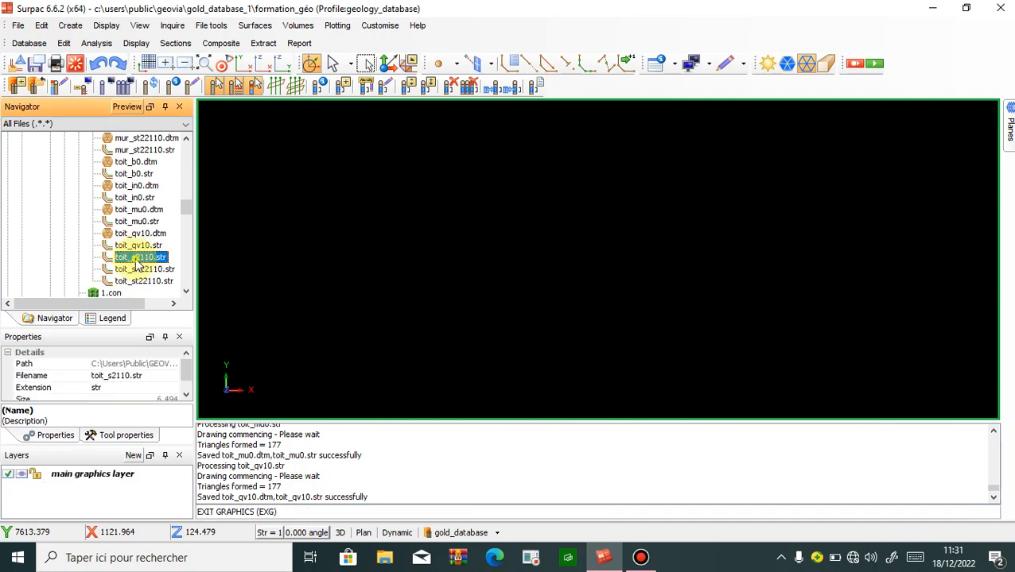
{"action": "double_click", "coordinate": [136, 263]}
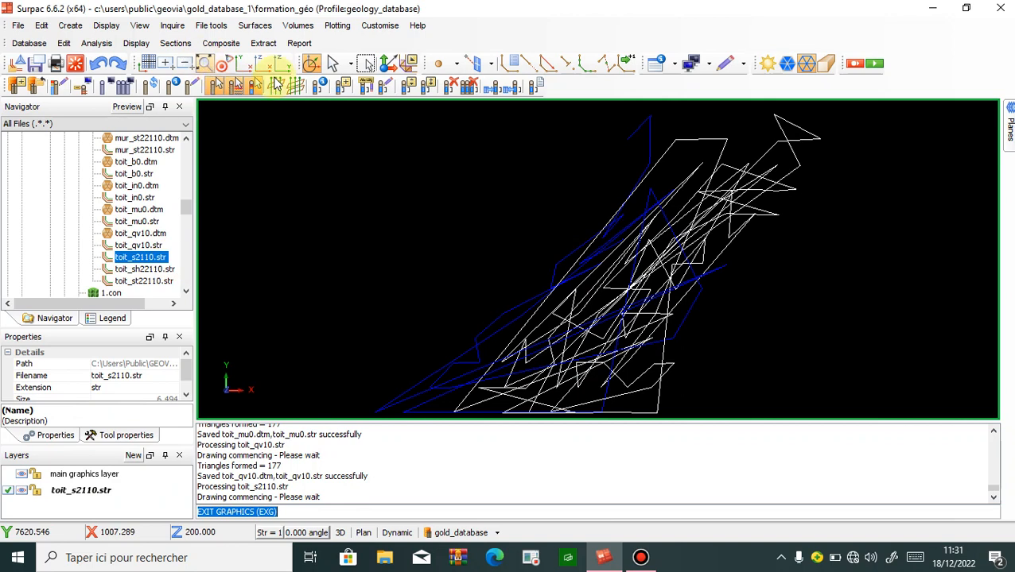
{"action": "left_click", "coordinate": [255, 26]}
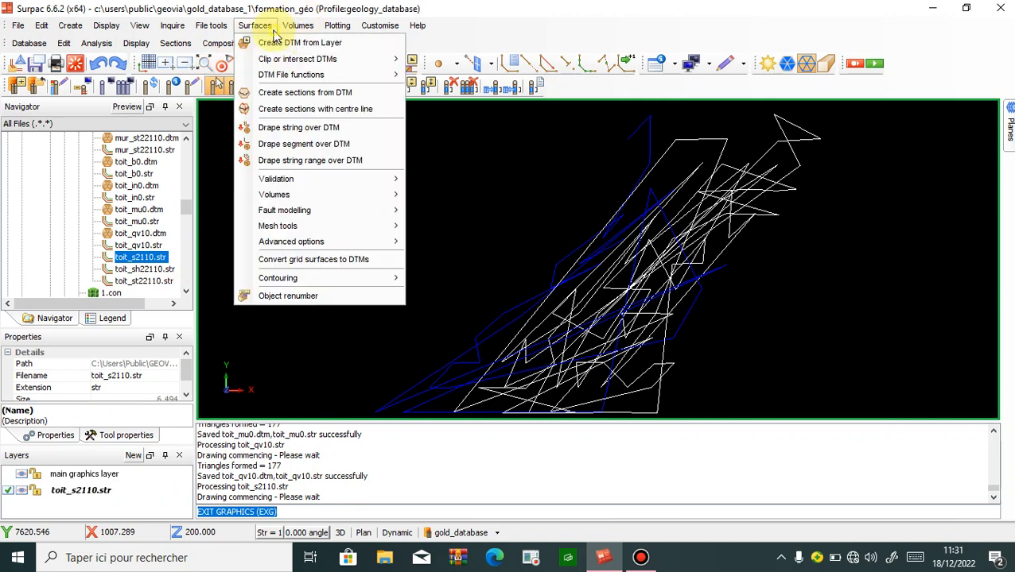
{"action": "left_click", "coordinate": [279, 43]}
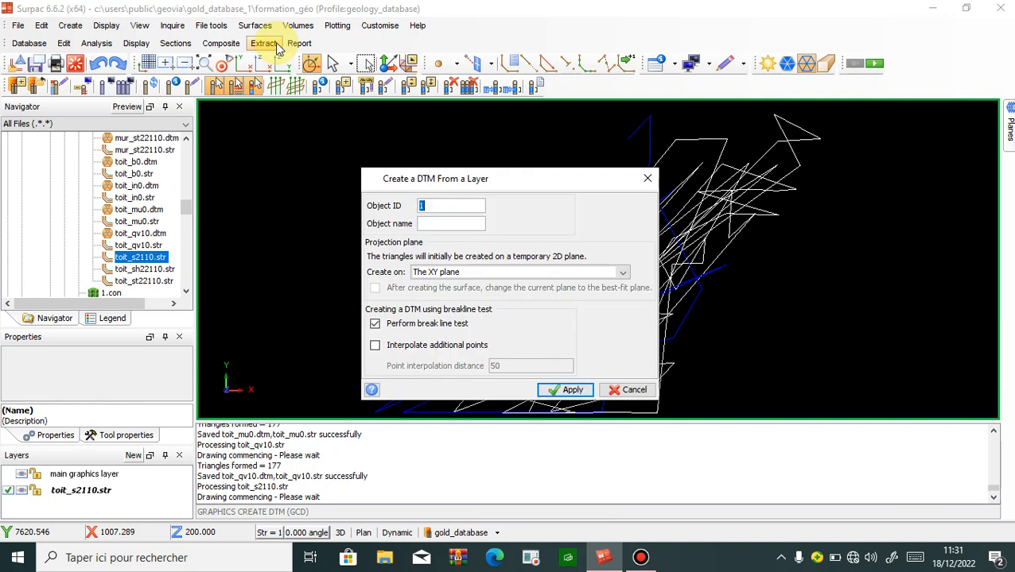
{"action": "type", "text": "6"}
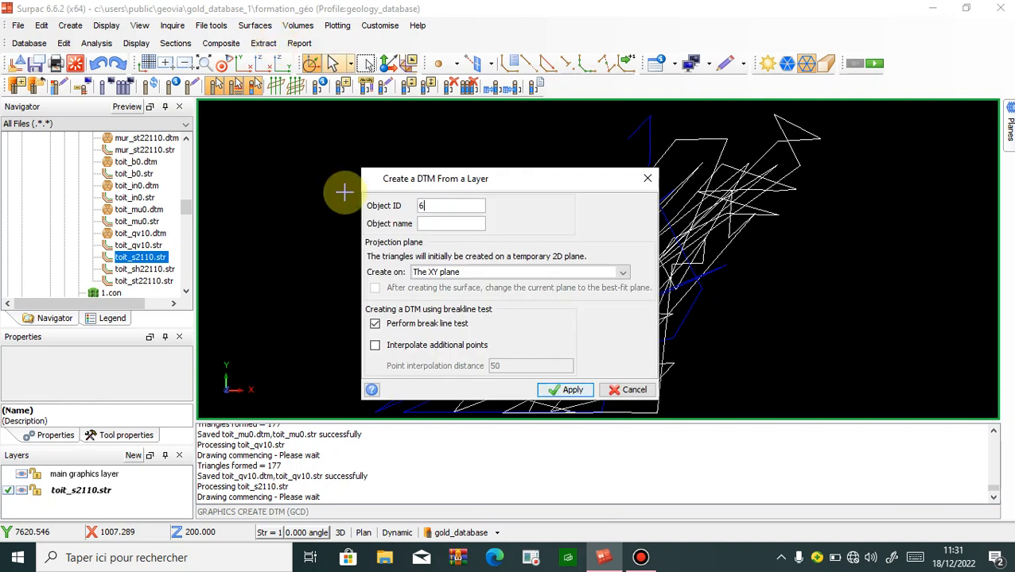
{"action": "left_click", "coordinate": [374, 324]}
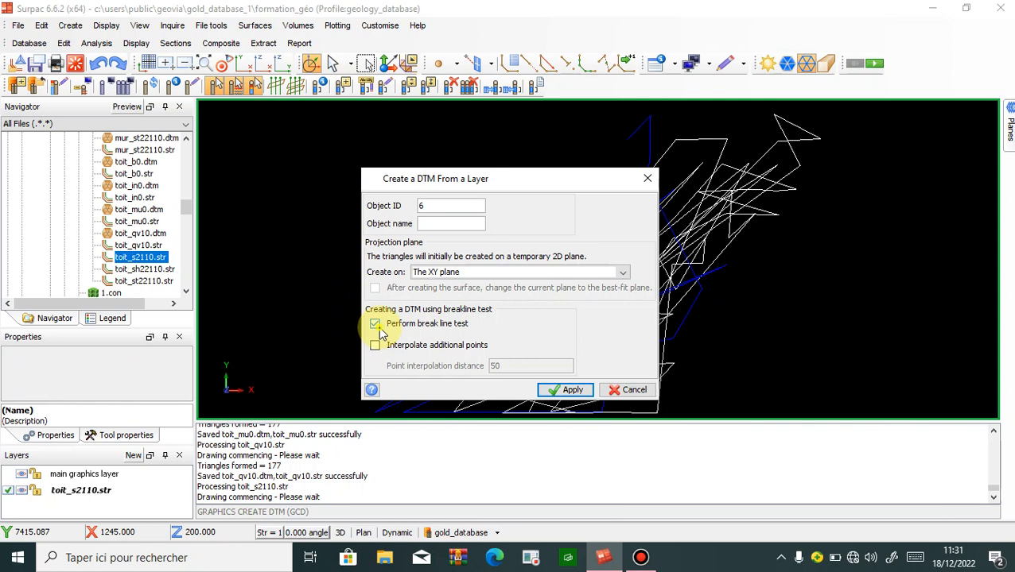
{"action": "left_click", "coordinate": [570, 390]}
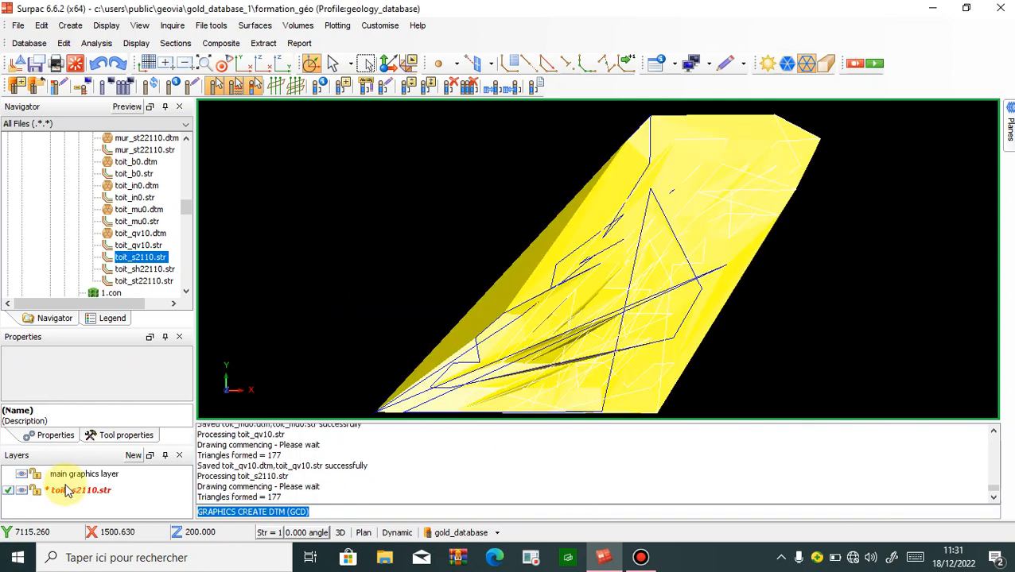
- Save the toit_s2110.str layer as the DTM file toit_s2110.dtm, overwriting the existing toit_s2110.str
{"action": "left_click", "coordinate": [70, 491]}
{"action": "right_click", "coordinate": [75, 499]}
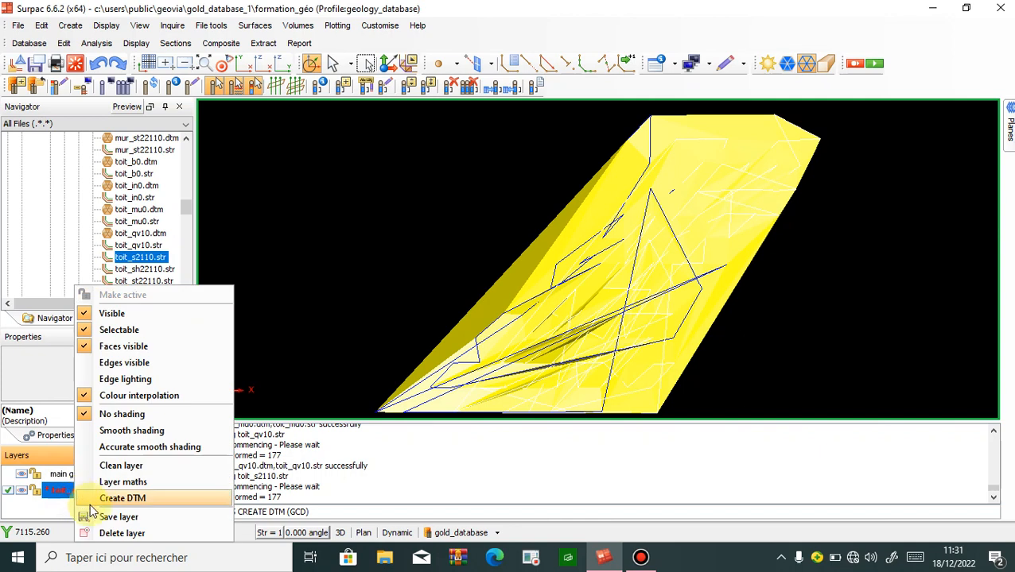
{"action": "left_click", "coordinate": [119, 518]}
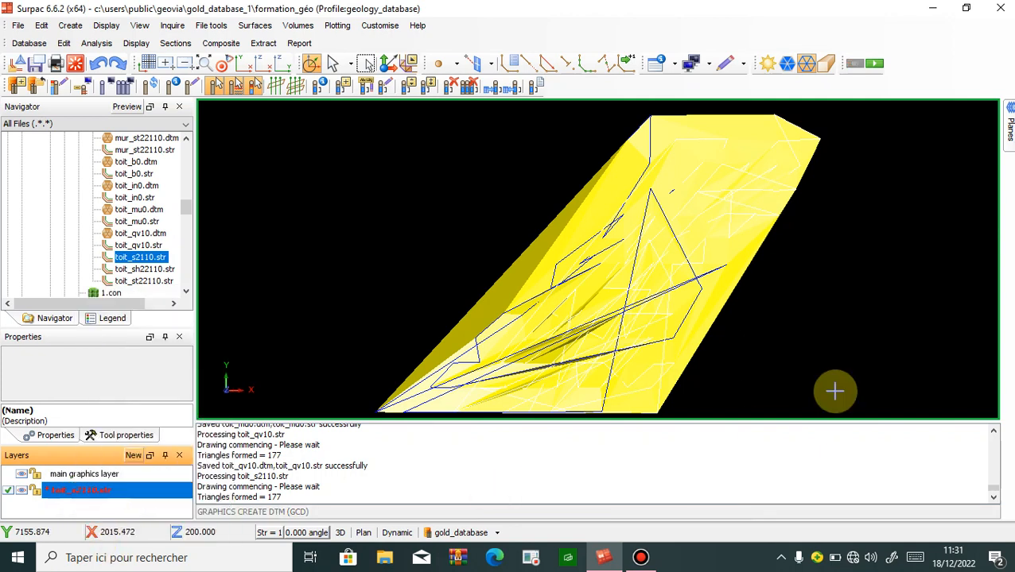
{"action": "left_click", "coordinate": [571, 399]}
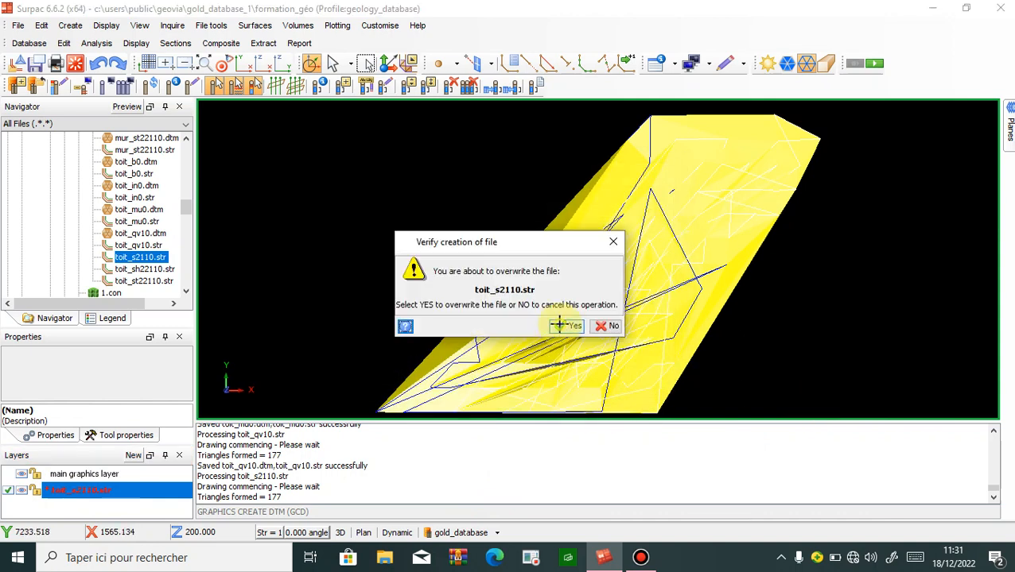
{"action": "left_click", "coordinate": [565, 327]}
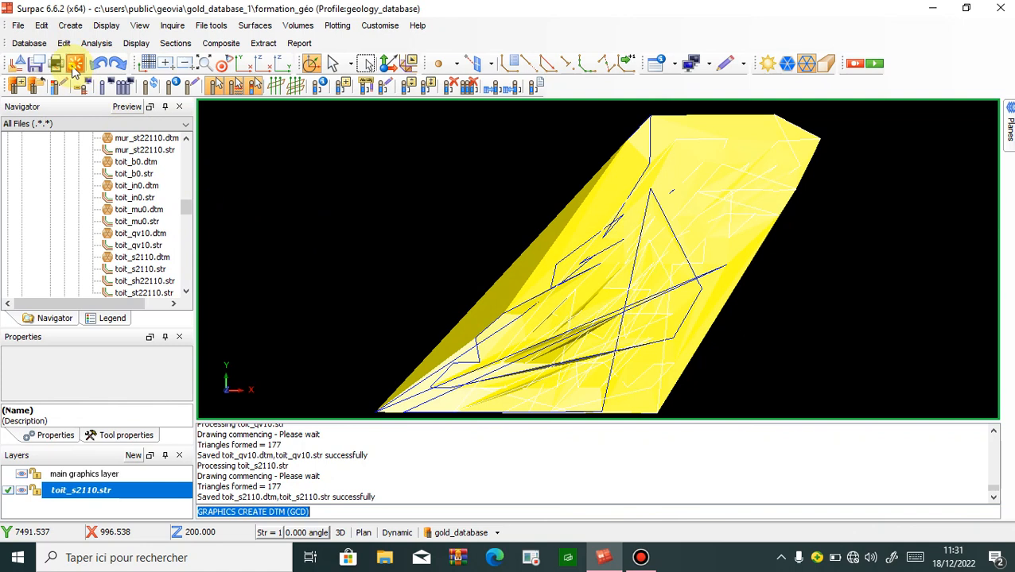
- Load toit_sh22110.str into cleared graphics and create a DTM from it with object ID 7, without the break line test
{"action": "left_click", "coordinate": [74, 64]}
{"action": "scroll", "coordinate": [136, 290], "scroll_direction": "down", "scroll_amount": 1}
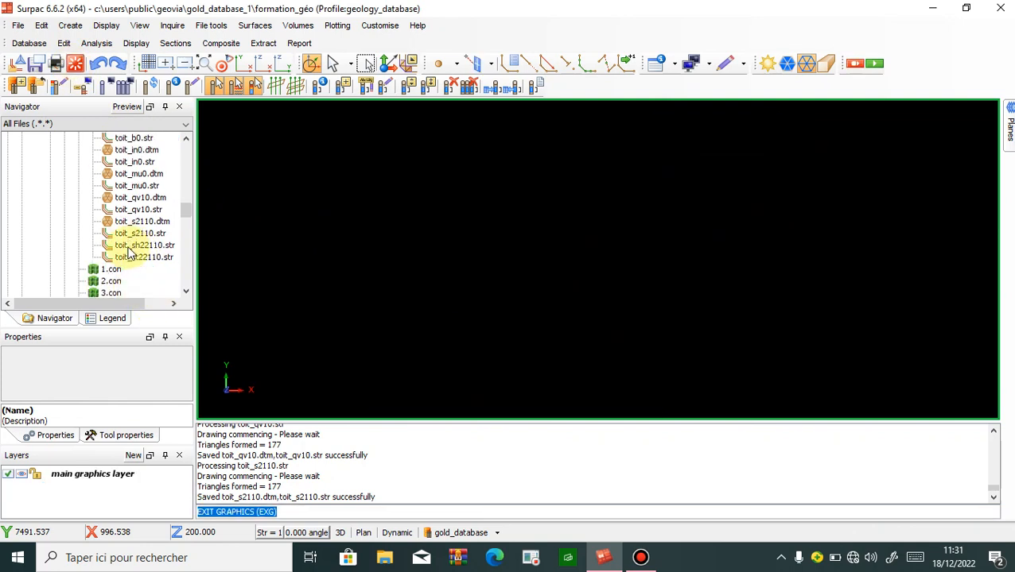
{"action": "double_click", "coordinate": [127, 248]}
{"action": "left_click", "coordinate": [253, 25]}
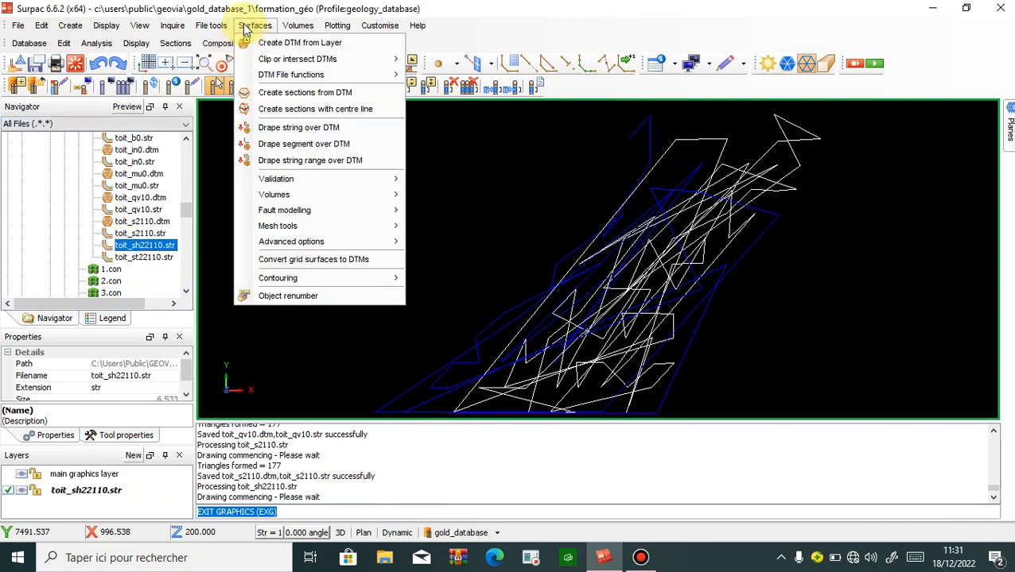
{"action": "left_click", "coordinate": [261, 42]}
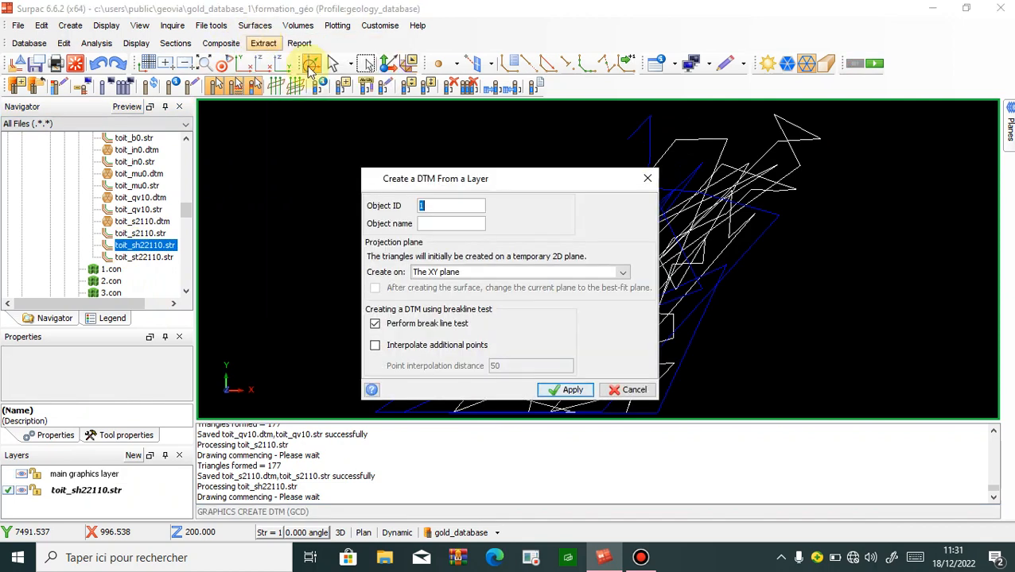
{"action": "type", "text": "7"}
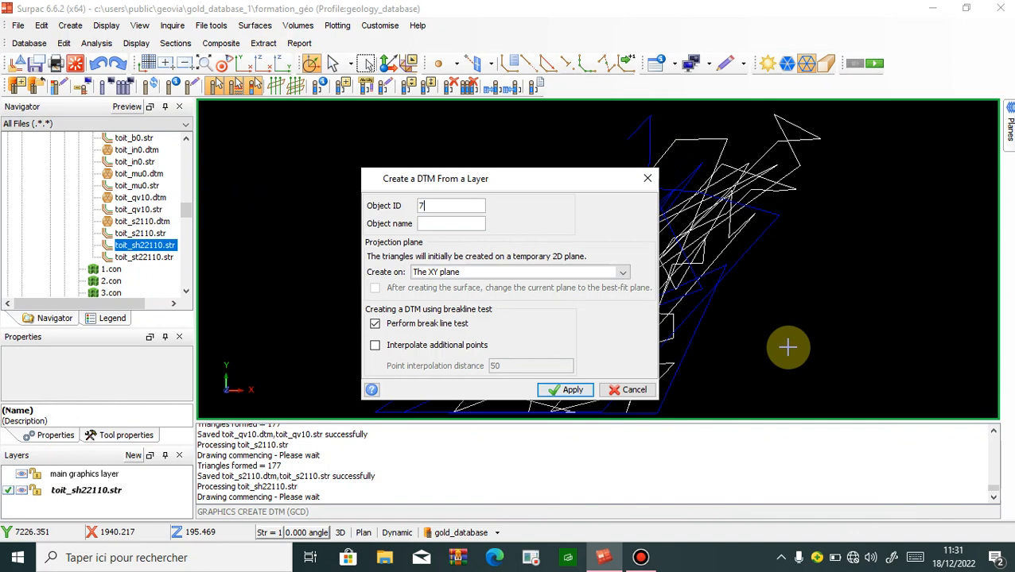
{"action": "left_click", "coordinate": [376, 325]}
{"action": "left_click", "coordinate": [584, 390]}
- Save the toit_sh22110.str layer as the Surpac DTM file toit_sh22110.dtm, overwriting the existing toit_sh22110.str
{"action": "left_click", "coordinate": [87, 490]}
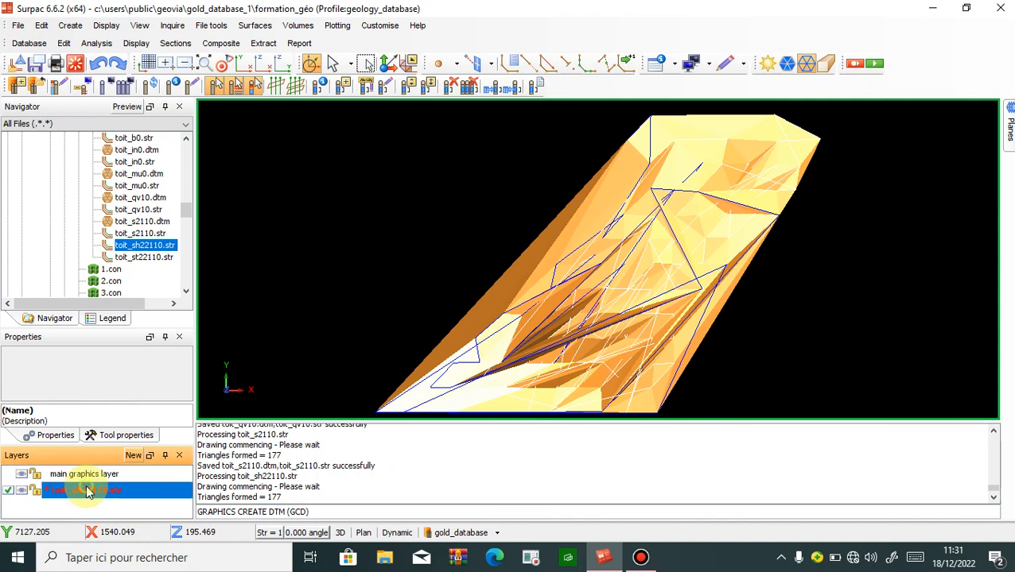
{"action": "right_click", "coordinate": [87, 491]}
{"action": "left_click", "coordinate": [172, 514]}
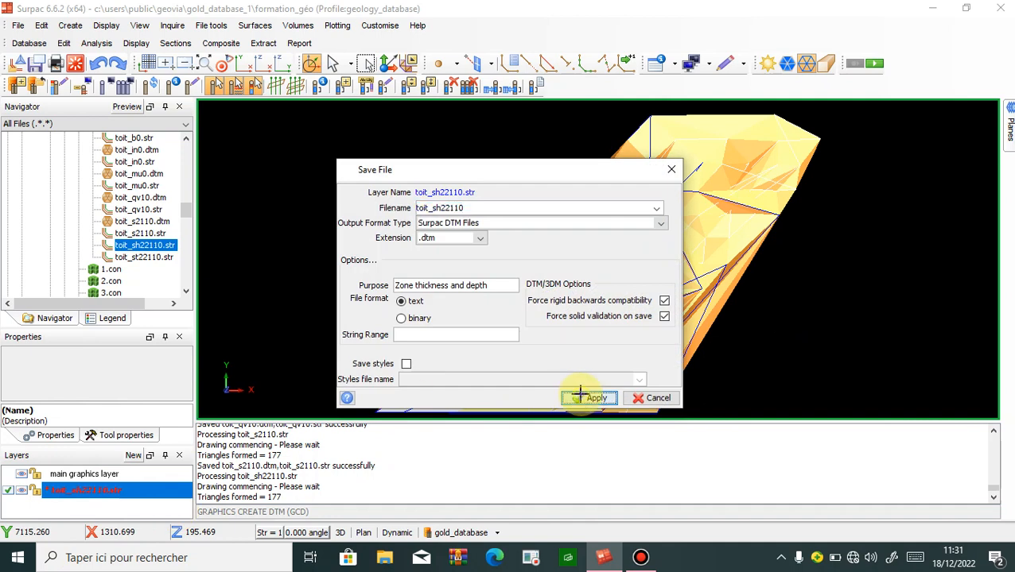
{"action": "left_click", "coordinate": [581, 397]}
{"action": "left_click", "coordinate": [562, 323]}
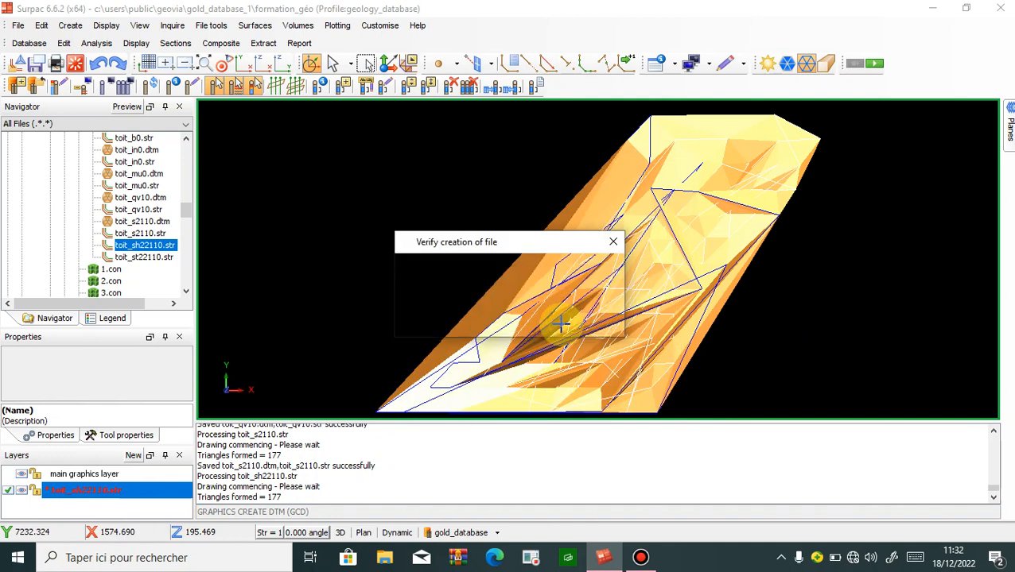
- Load toit_st22110.str into cleared graphics and create a DTM from its layer on the XY plane, without the break line test
{"action": "left_click", "coordinate": [75, 65]}
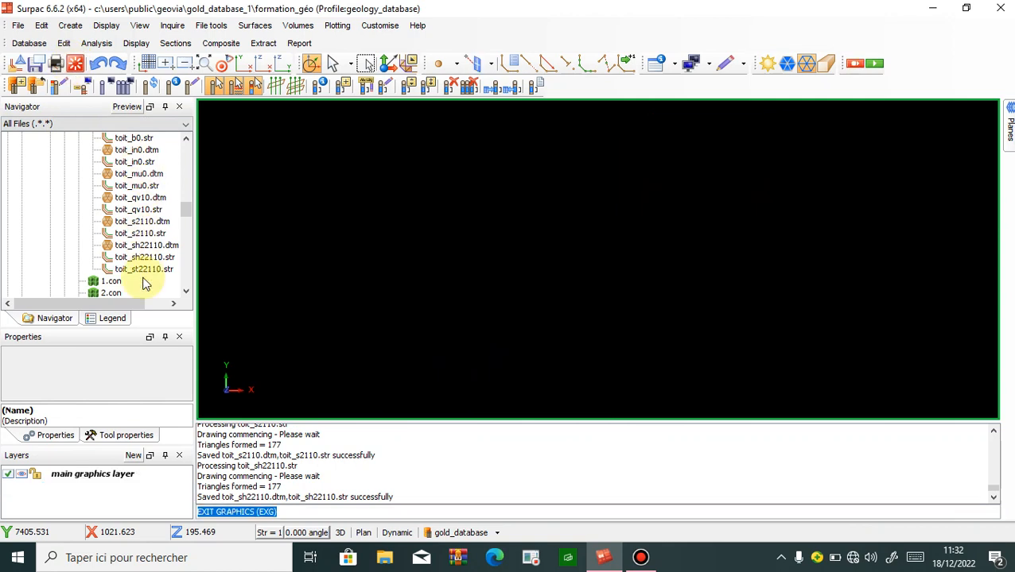
{"action": "left_click", "coordinate": [145, 271]}
{"action": "double_click", "coordinate": [144, 271]}
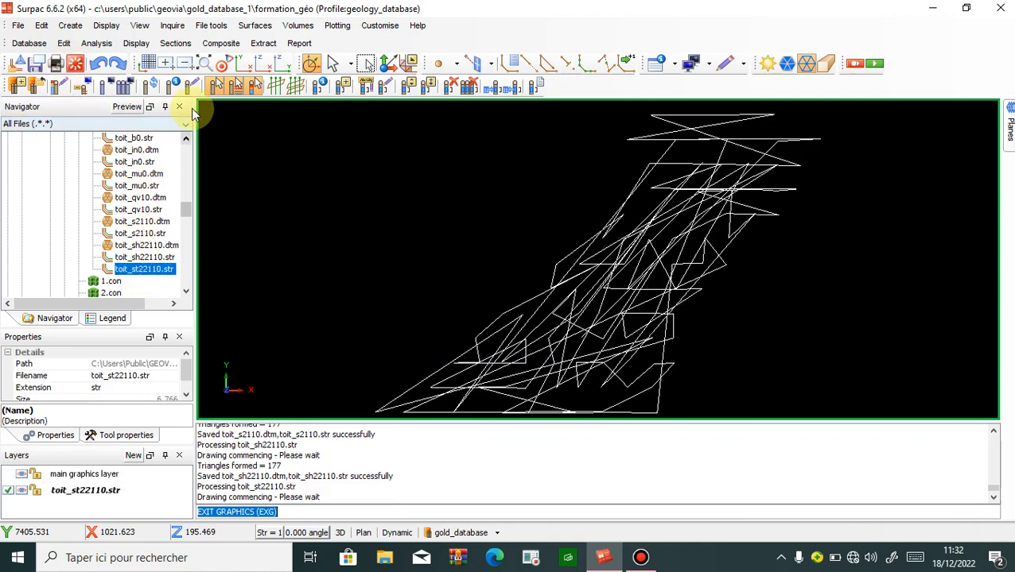
{"action": "left_click", "coordinate": [253, 26]}
{"action": "left_click", "coordinate": [268, 41]}
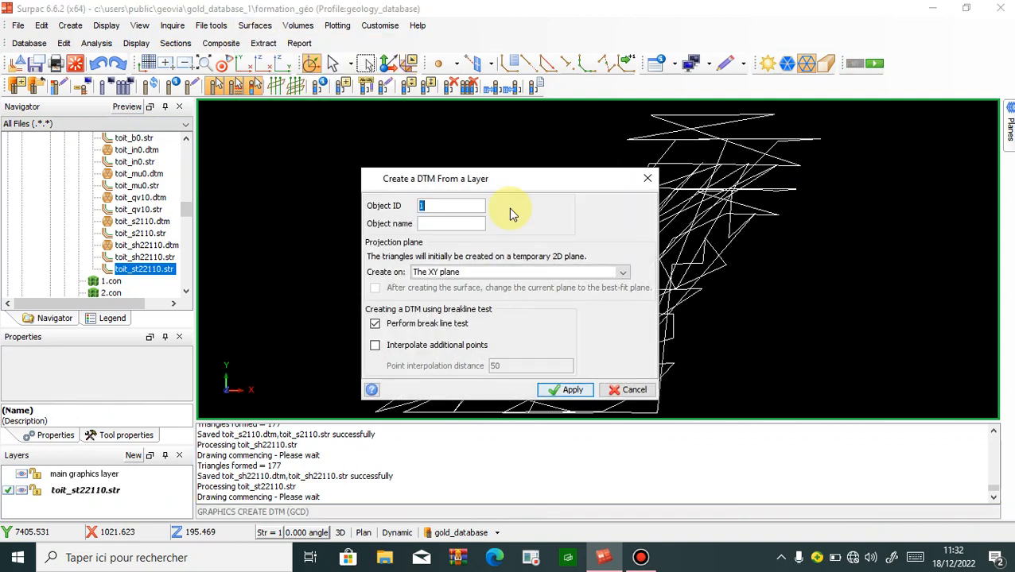
{"action": "left_click", "coordinate": [375, 323]}
{"action": "left_click", "coordinate": [566, 390]}
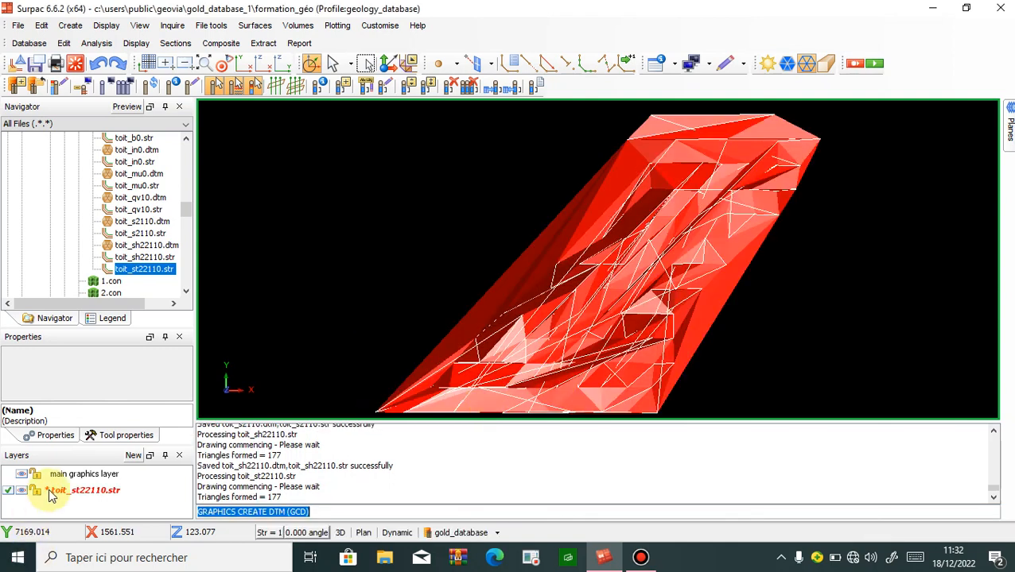
- Save the toit_st22110.str layer as the Surpac DTM file toit_st22110.dtm, overwriting the existing toit_st22110.str
{"action": "left_click", "coordinate": [49, 492]}
{"action": "right_click", "coordinate": [49, 493]}
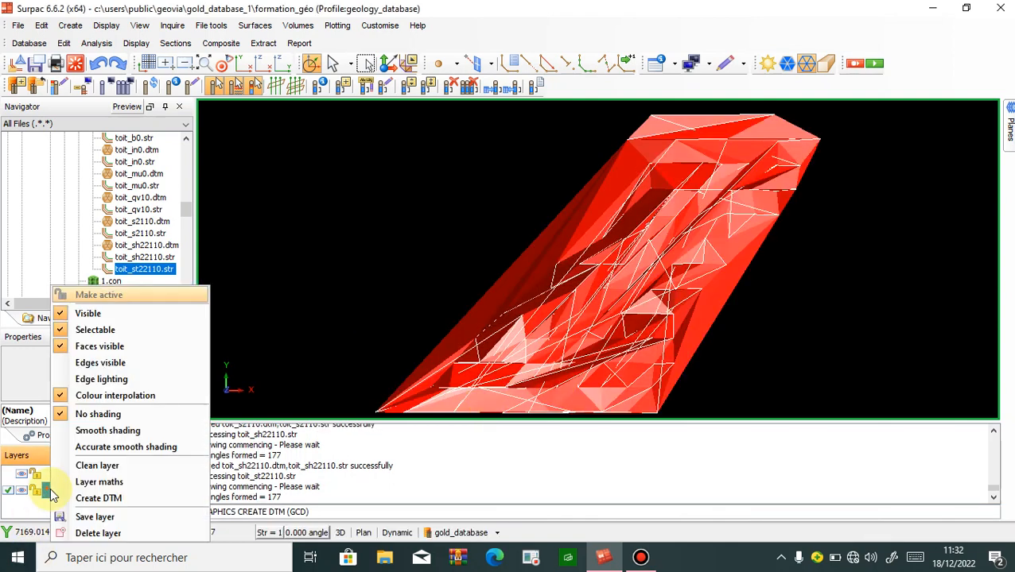
{"action": "left_click", "coordinate": [94, 517]}
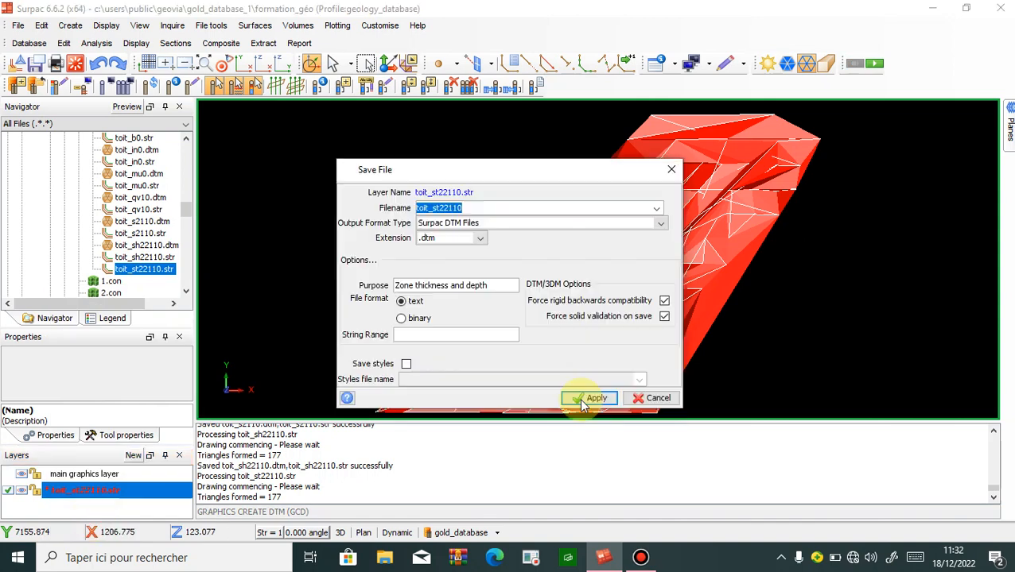
{"action": "left_click", "coordinate": [585, 401]}
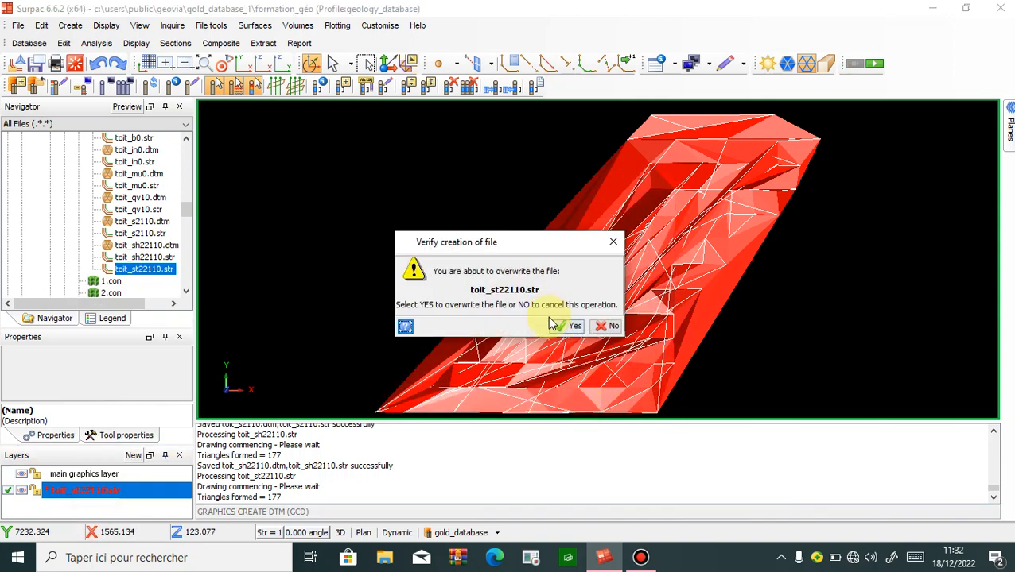
{"action": "left_click", "coordinate": [570, 326]}
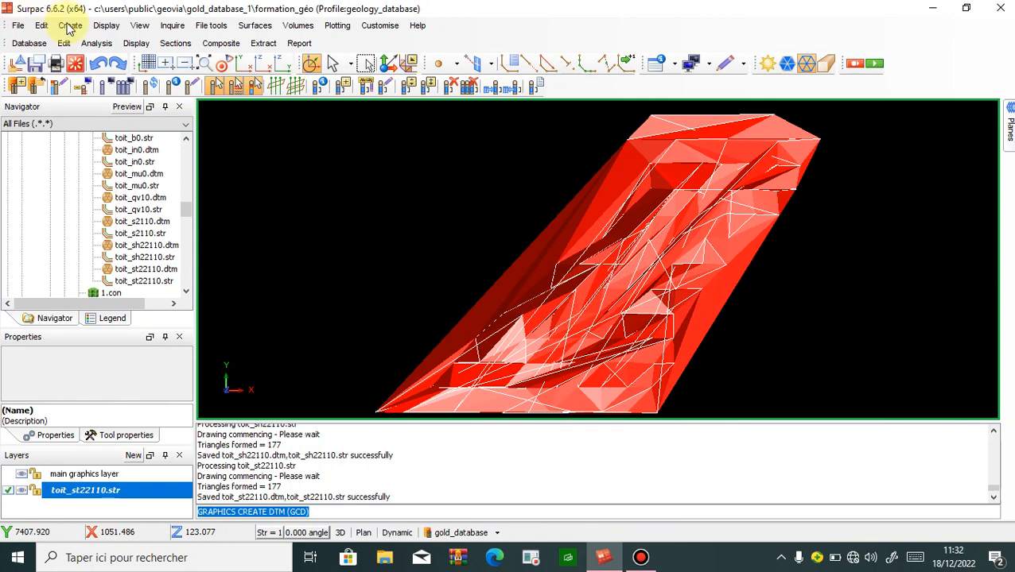
- Clear the graphics and load the bottom surfaces mur_b0.dtm, mur_in0.dtm, mur_mu0.dtm and mur_qv110.dtm from the Formation_géo folder
{"action": "left_click", "coordinate": [73, 64]}
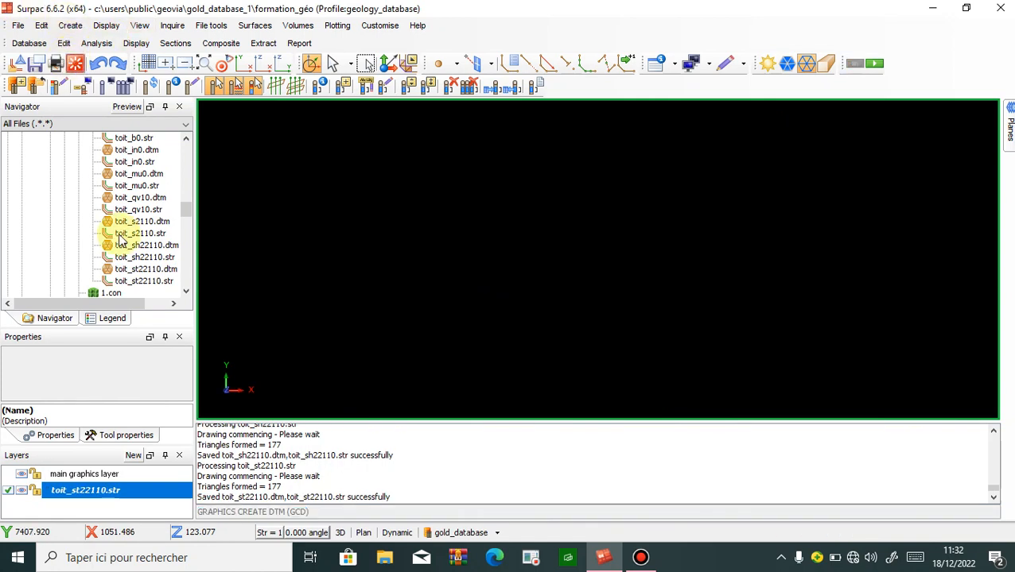
{"action": "scroll", "coordinate": [80, 198], "scroll_direction": "up", "scroll_amount": 3}
{"action": "scroll", "coordinate": [69, 178], "scroll_direction": "up", "scroll_amount": 4}
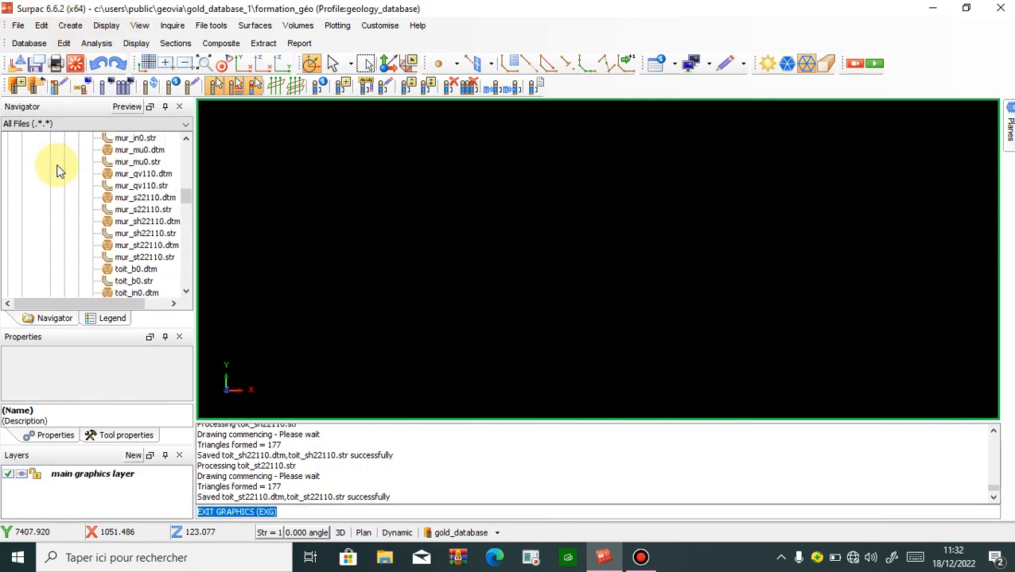
{"action": "left_click", "coordinate": [118, 210]}
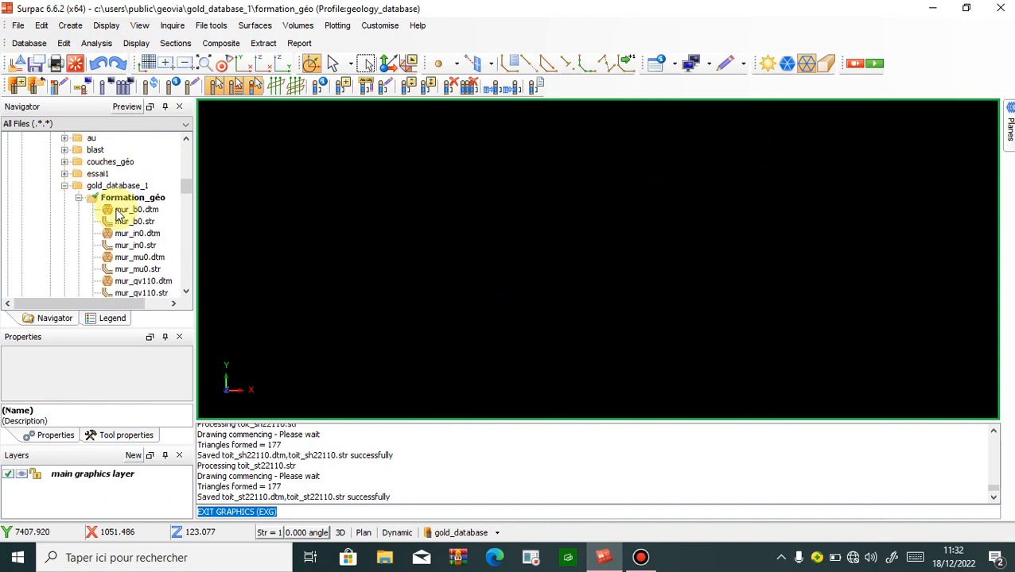
{"action": "double_click", "coordinate": [120, 210]}
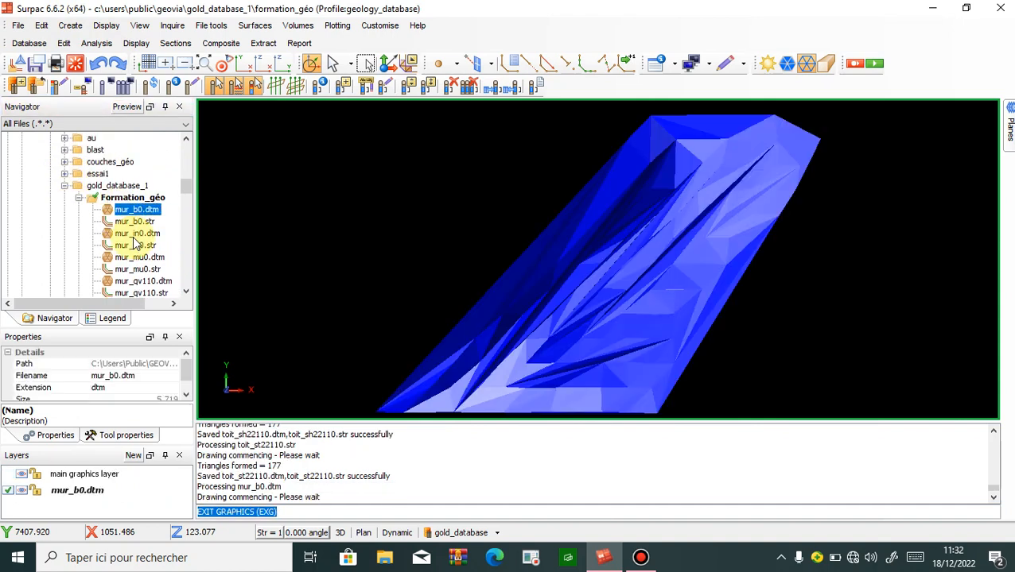
{"action": "left_click", "coordinate": [134, 236]}
{"action": "double_click", "coordinate": [135, 237]}
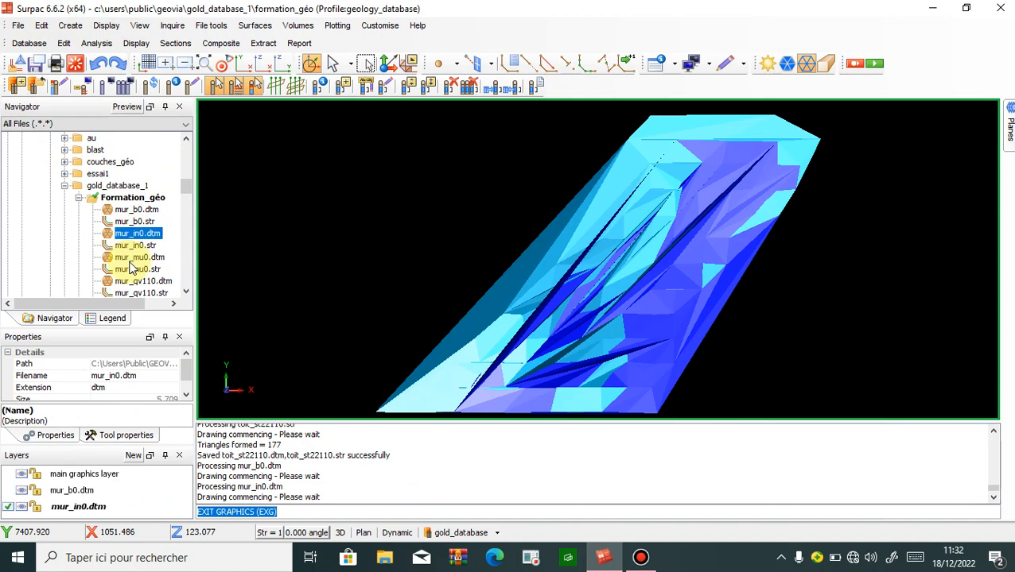
{"action": "double_click", "coordinate": [132, 257]}
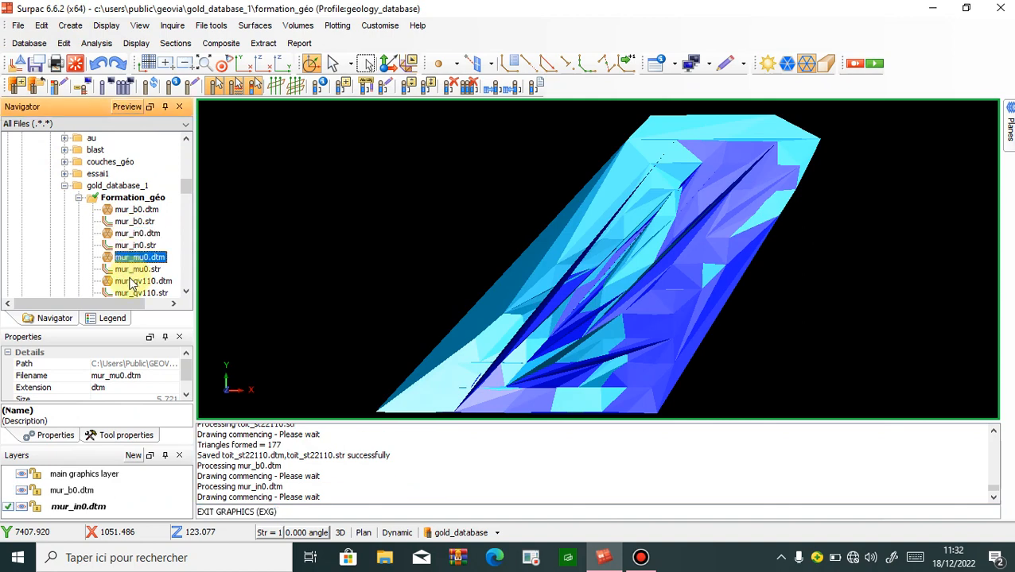
{"action": "left_click", "coordinate": [132, 282]}
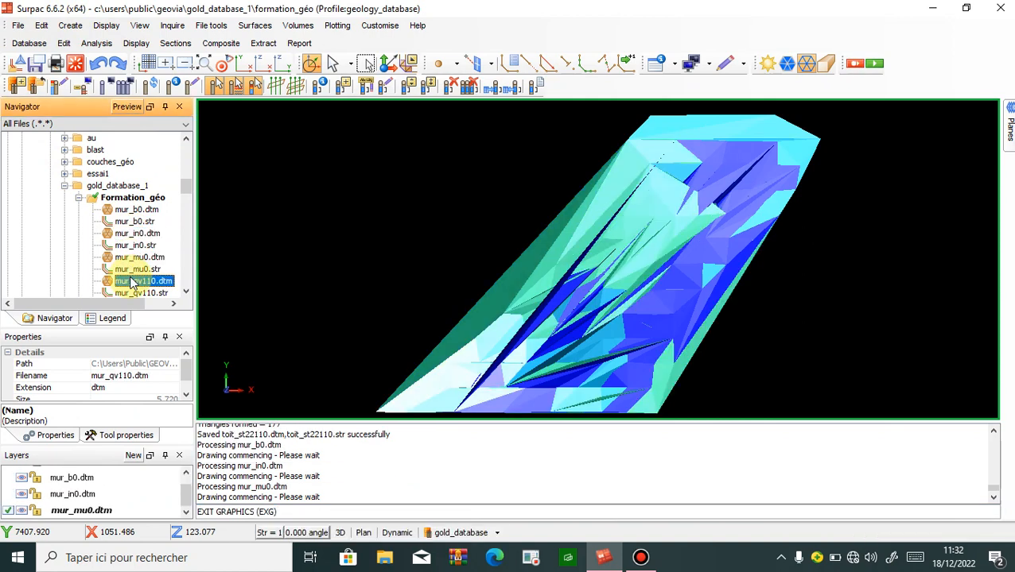
{"action": "double_click", "coordinate": [132, 282]}
- Add the remaining bottom surfaces mur_s22110.dtm, mur_sh22110.dtm and mur_st22110.dtm to the display
{"action": "scroll", "coordinate": [132, 282], "scroll_direction": "down", "scroll_amount": 1}
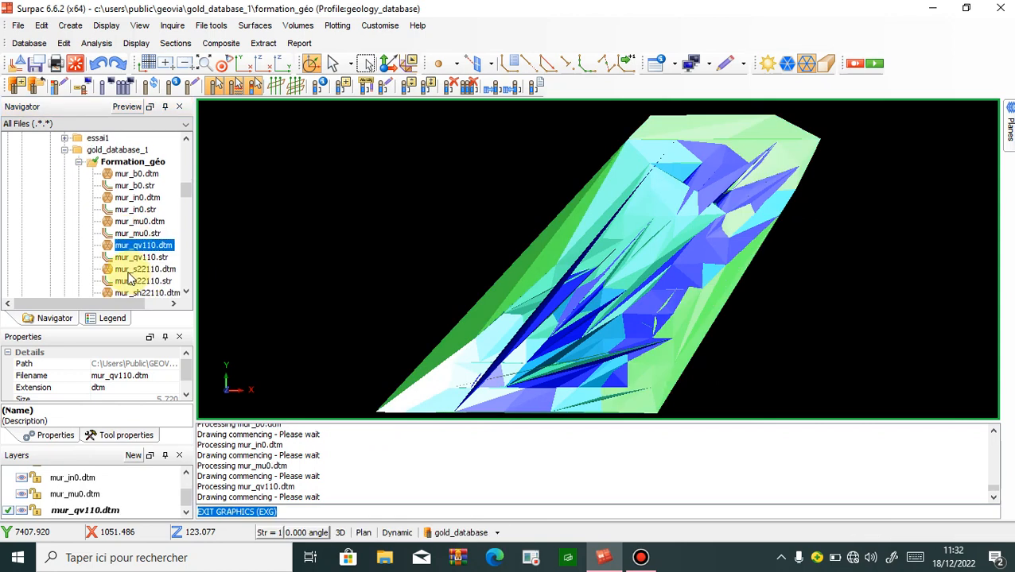
{"action": "left_click", "coordinate": [129, 272]}
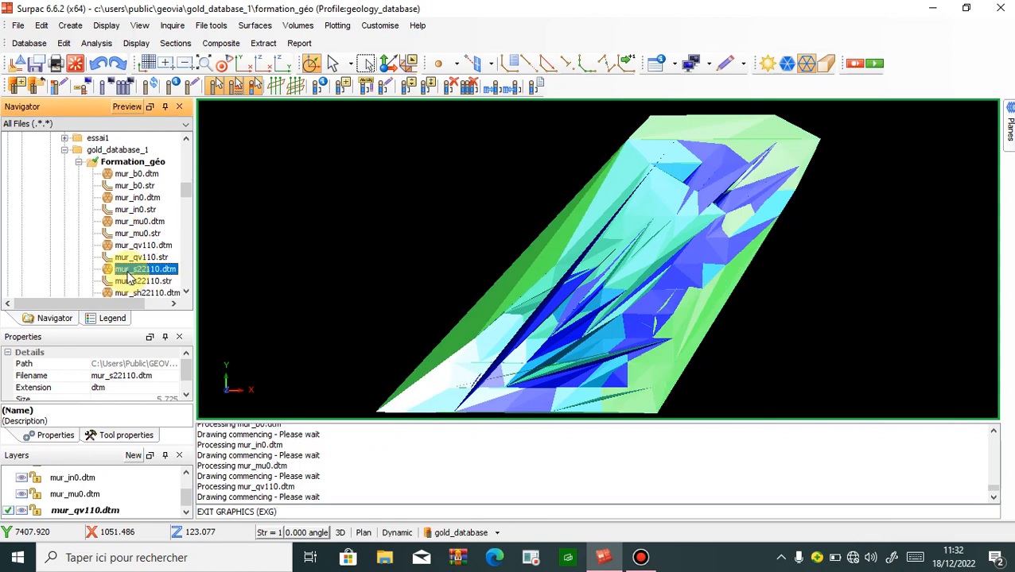
{"action": "double_click", "coordinate": [128, 271]}
{"action": "left_click", "coordinate": [133, 293]}
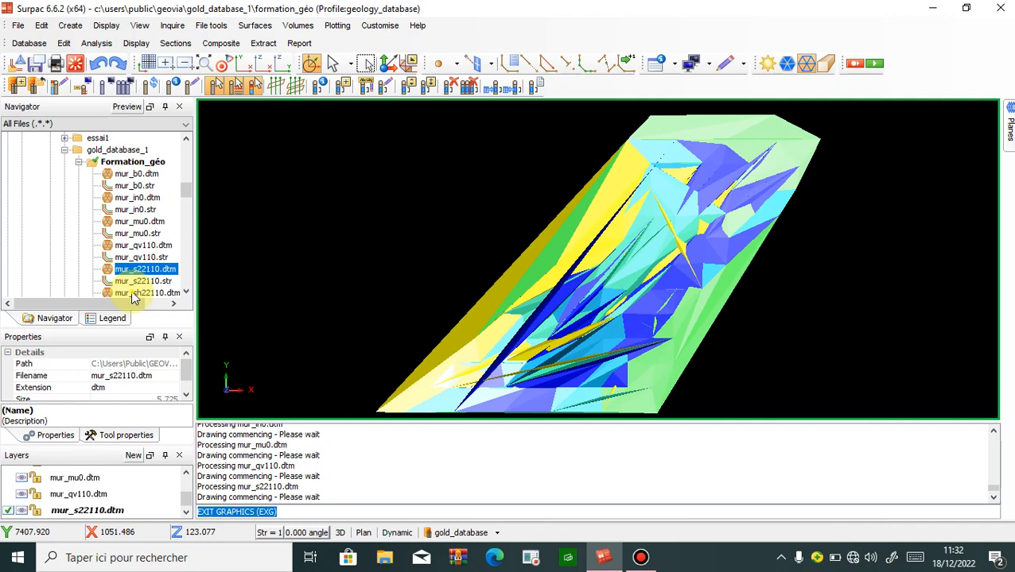
{"action": "double_click", "coordinate": [134, 295]}
{"action": "scroll", "coordinate": [132, 274], "scroll_direction": "down", "scroll_amount": 2}
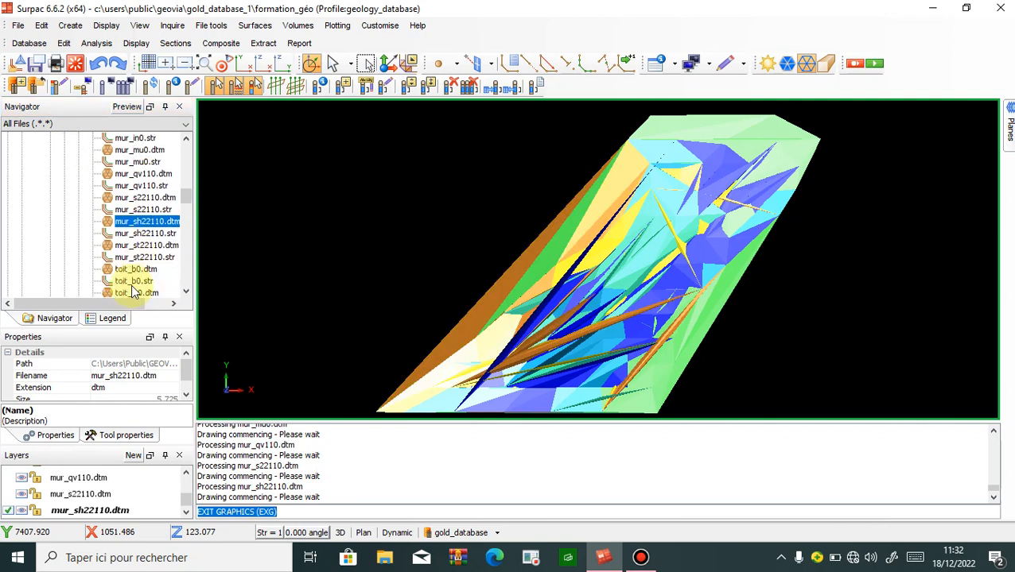
{"action": "left_click", "coordinate": [136, 247]}
{"action": "double_click", "coordinate": [135, 247]}
- Add the top surfaces toit_b0.dtm, toit_in0.dtm, toit_mu0.dtm and toit_qv10.dtm to the display
{"action": "left_click", "coordinate": [134, 269]}
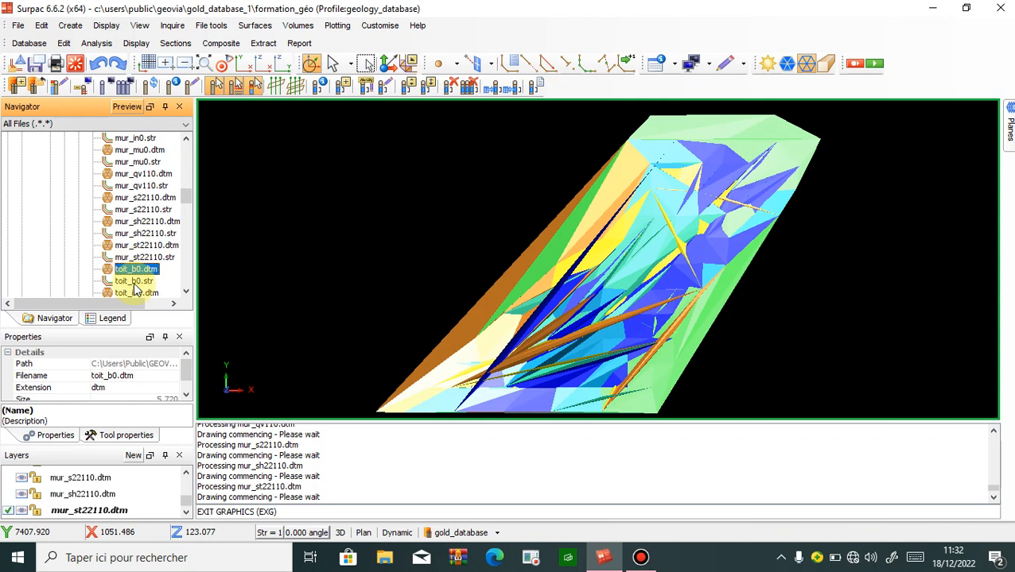
{"action": "double_click", "coordinate": [135, 291]}
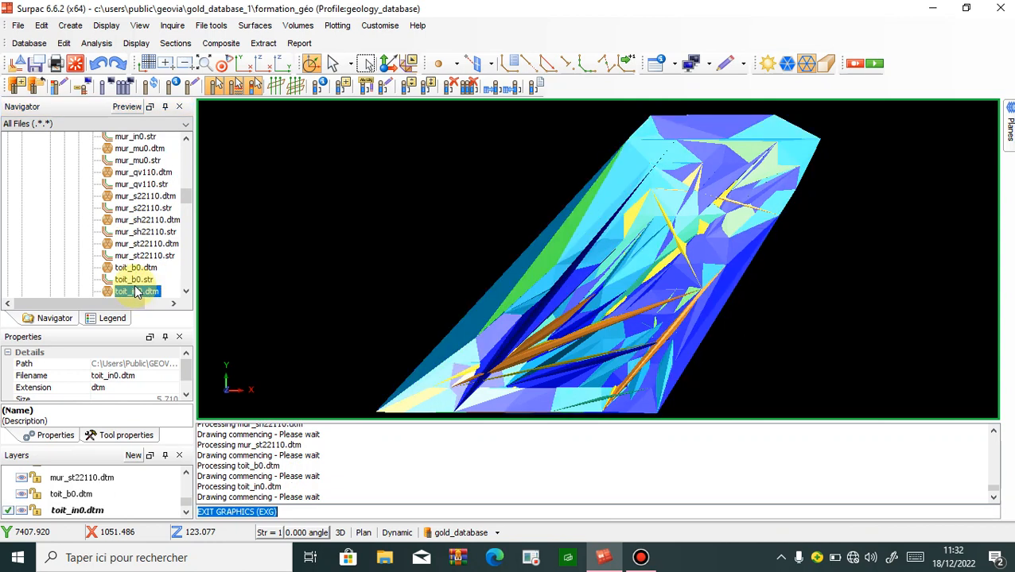
{"action": "scroll", "coordinate": [135, 290], "scroll_direction": "down", "scroll_amount": 1}
{"action": "left_click", "coordinate": [139, 246]}
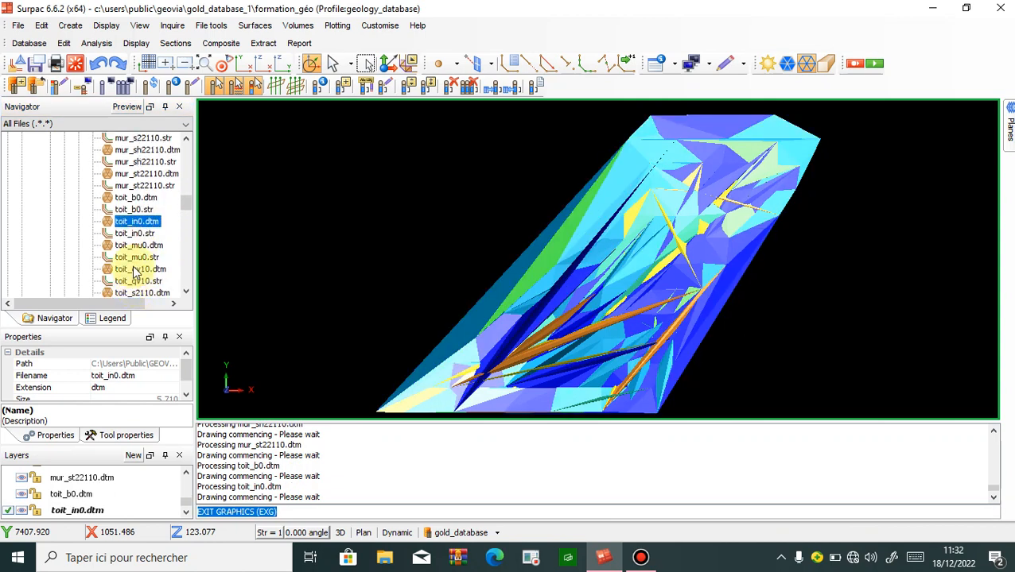
{"action": "double_click", "coordinate": [139, 246]}
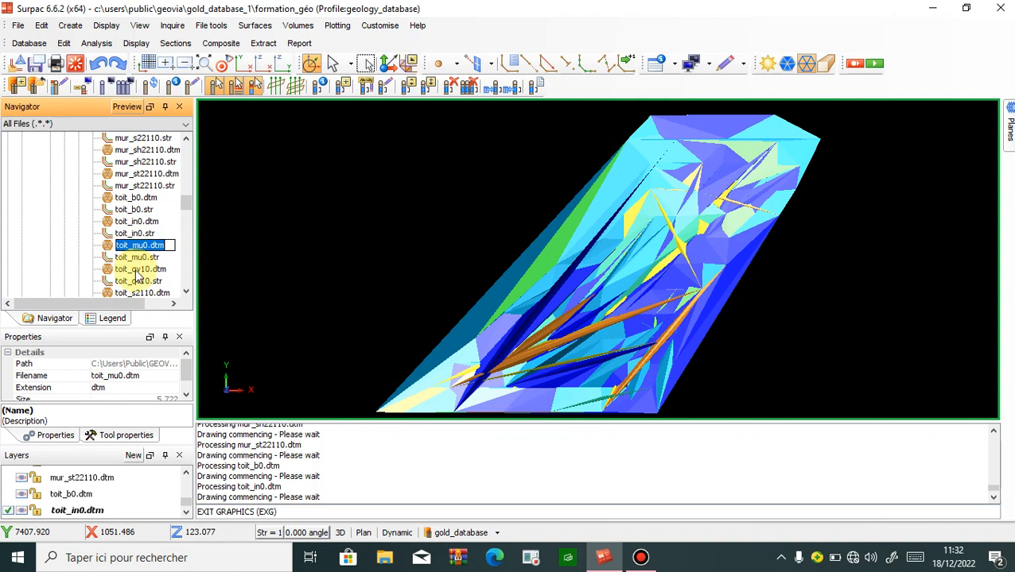
{"action": "left_click", "coordinate": [136, 271]}
{"action": "double_click", "coordinate": [136, 271]}
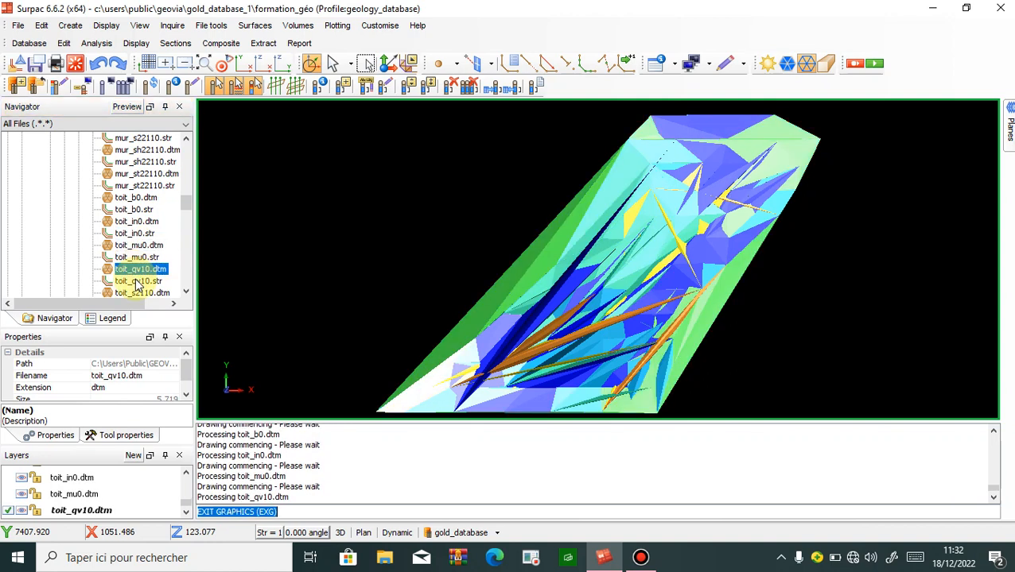
- Add the remaining top surfaces toit_s2110.dtm, toit_sh22110.dtm and toit_st22110.dtm to the display
{"action": "left_click", "coordinate": [139, 293]}
{"action": "double_click", "coordinate": [140, 293]}
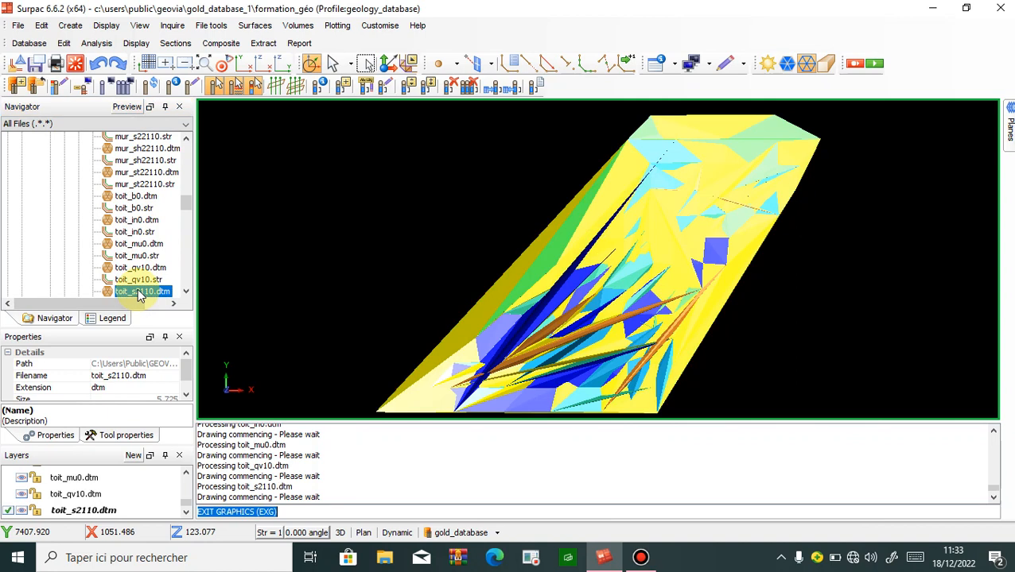
{"action": "scroll", "coordinate": [139, 296], "scroll_direction": "down", "scroll_amount": 1}
{"action": "double_click", "coordinate": [136, 283]}
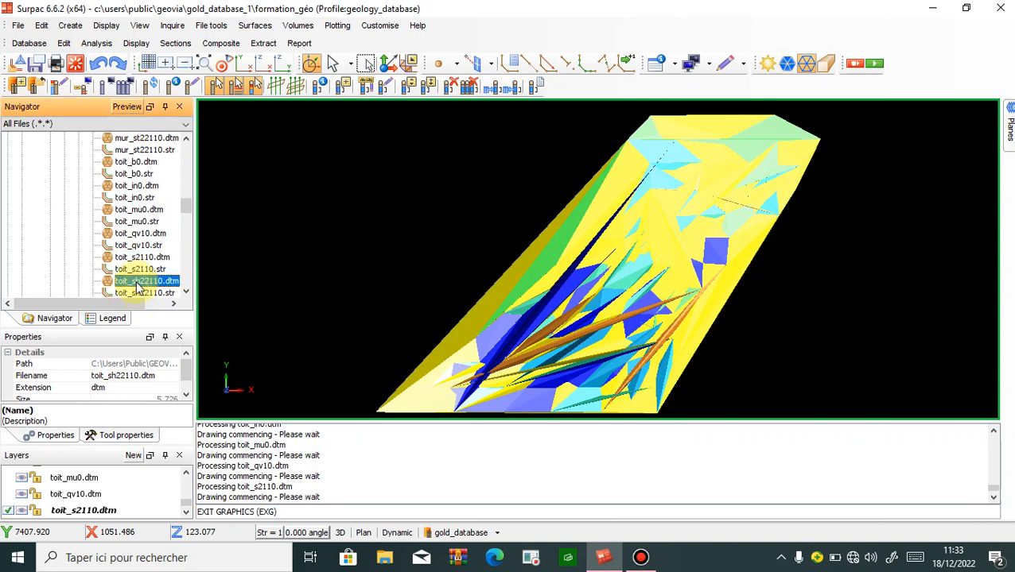
{"action": "scroll", "coordinate": [137, 285], "scroll_direction": "down", "scroll_amount": 1}
{"action": "left_click", "coordinate": [136, 271]}
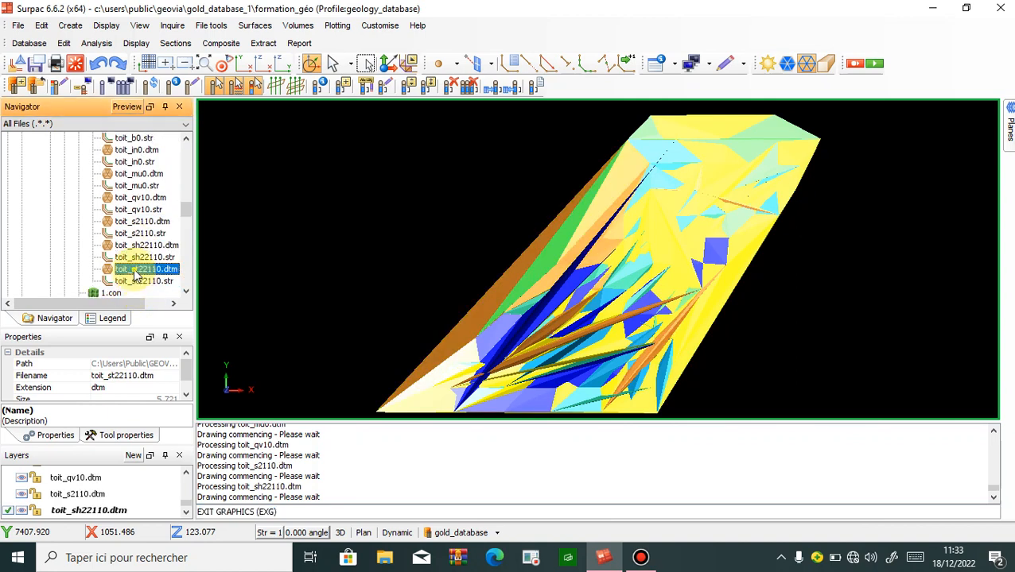
{"action": "mouse_move", "coordinate": [135, 273]}
{"action": "left_mouse_down"}
{"action": "mouse_move", "coordinate": [199, 267]}
{"action": "mouse_move", "coordinate": [408, 297]}
{"action": "mouse_move", "coordinate": [374, 267]}
{"action": "mouse_move", "coordinate": [340, 265]}
{"action": "left_mouse_up"}
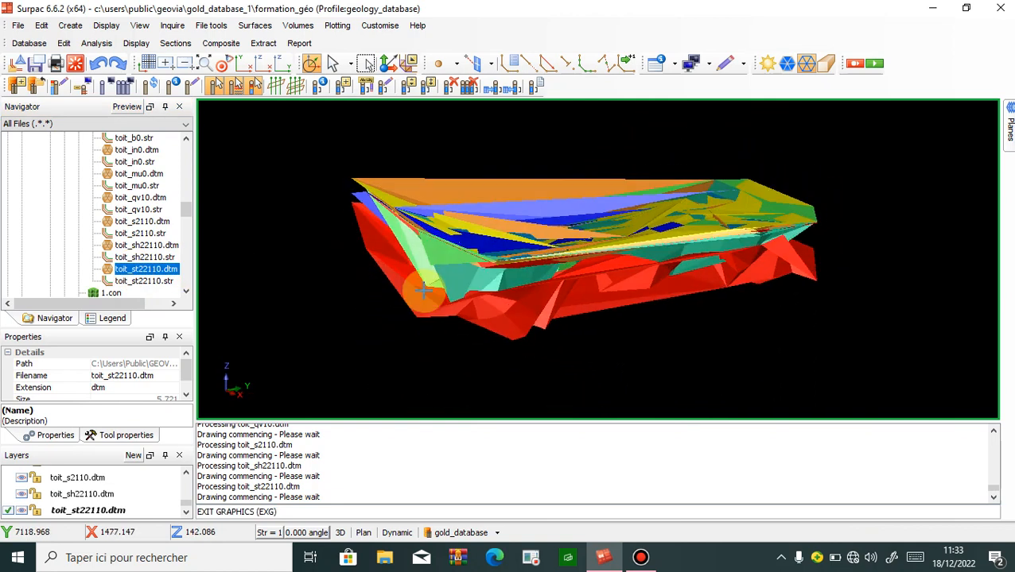
- Clear all the text from the message log
{"action": "left_click", "coordinate": [370, 454]}
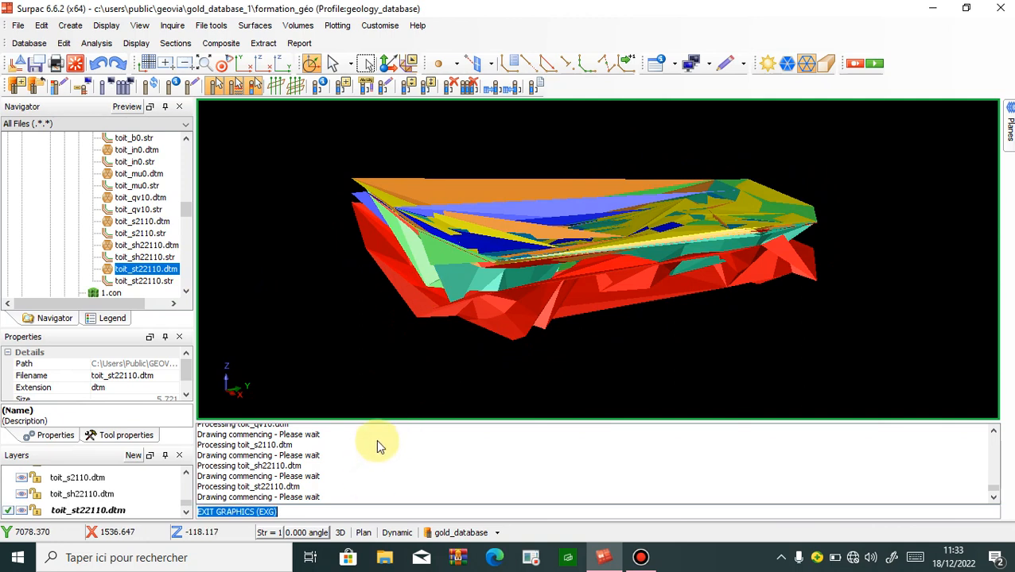
{"action": "right_click", "coordinate": [378, 447]}
{"action": "left_click", "coordinate": [390, 449]}
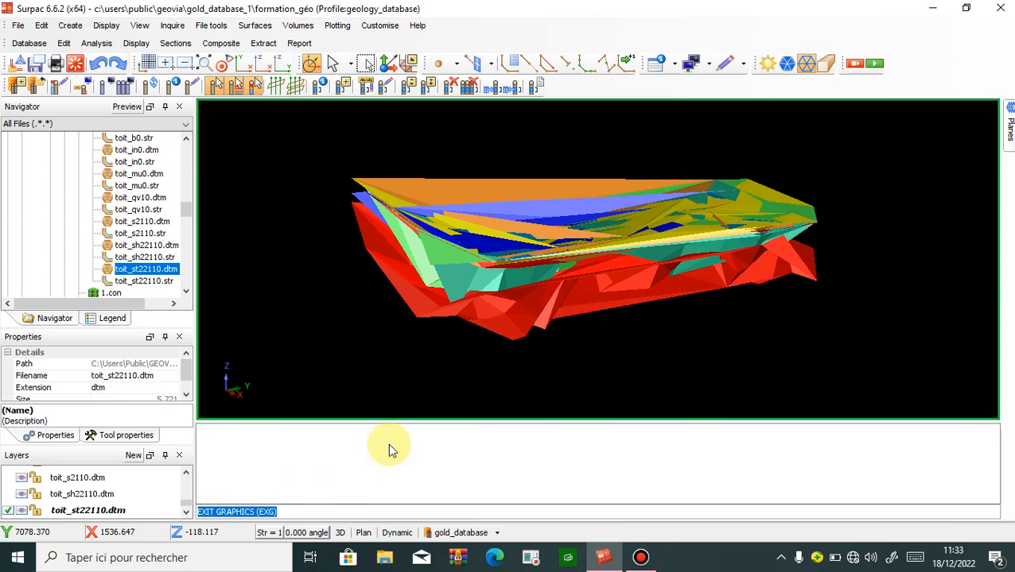
- Display the drillholes without a constraint, with traces coloured by the rock field of the geology table
{"action": "left_click", "coordinate": [497, 532]}
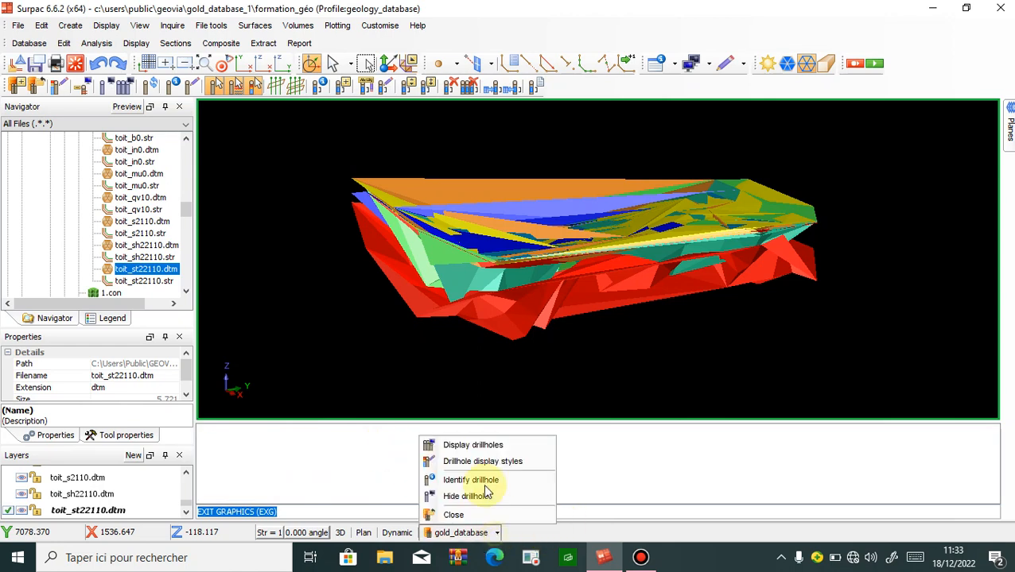
{"action": "left_click", "coordinate": [477, 444]}
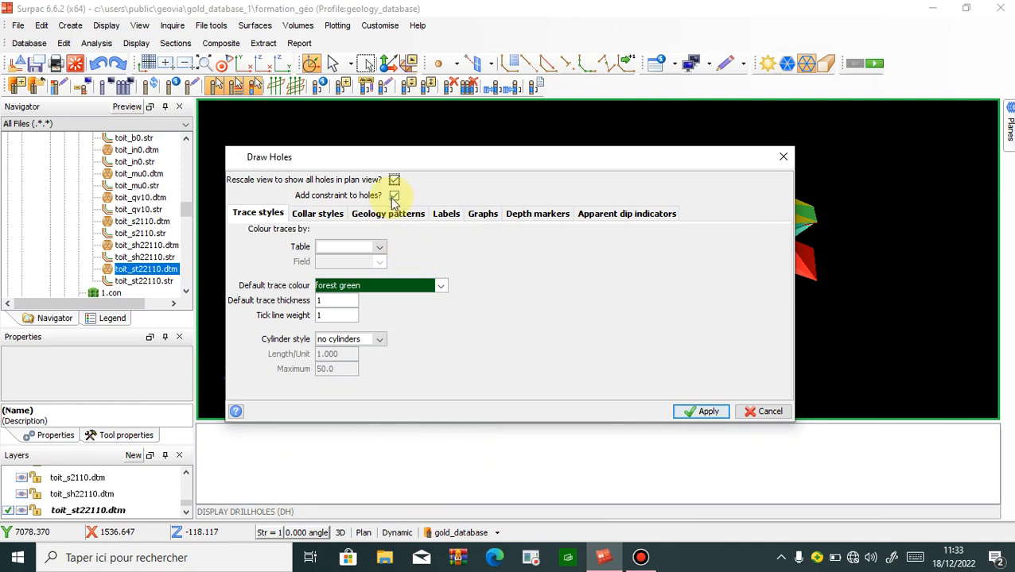
{"action": "left_click", "coordinate": [394, 196]}
{"action": "left_click", "coordinate": [379, 248]}
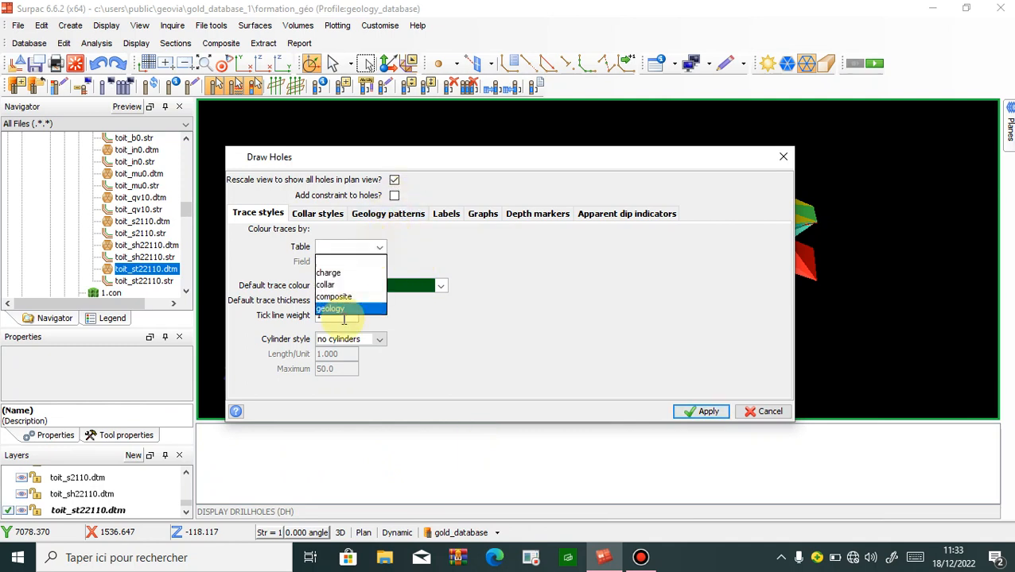
{"action": "left_click", "coordinate": [338, 308]}
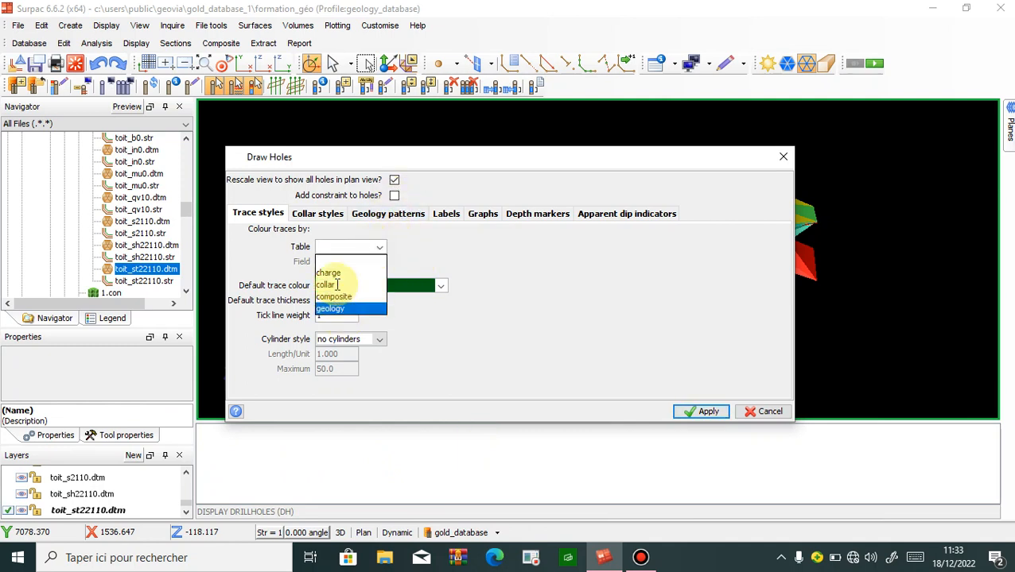
{"action": "left_click", "coordinate": [378, 261]}
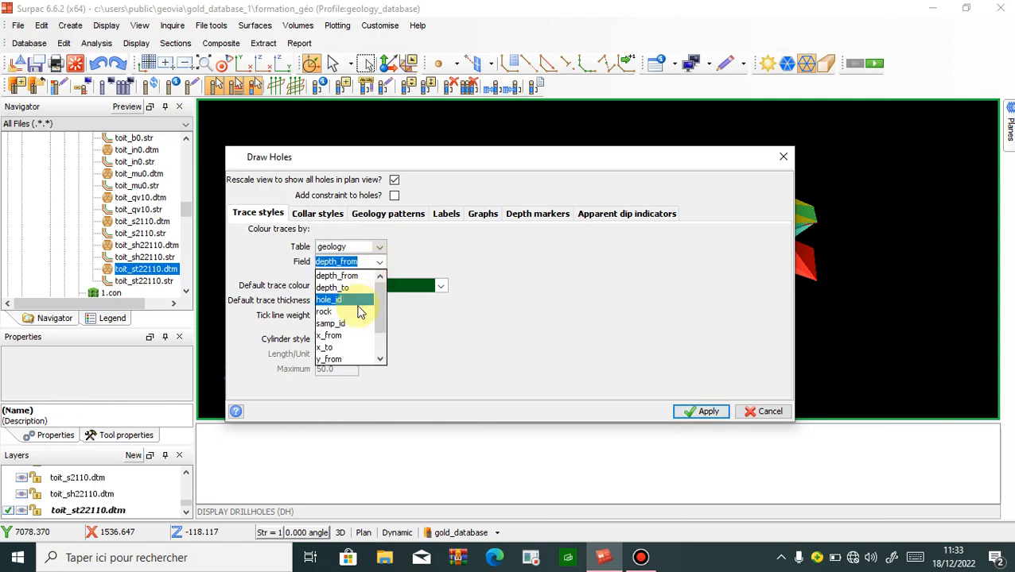
{"action": "left_click", "coordinate": [360, 312]}
{"action": "left_click", "coordinate": [703, 411]}
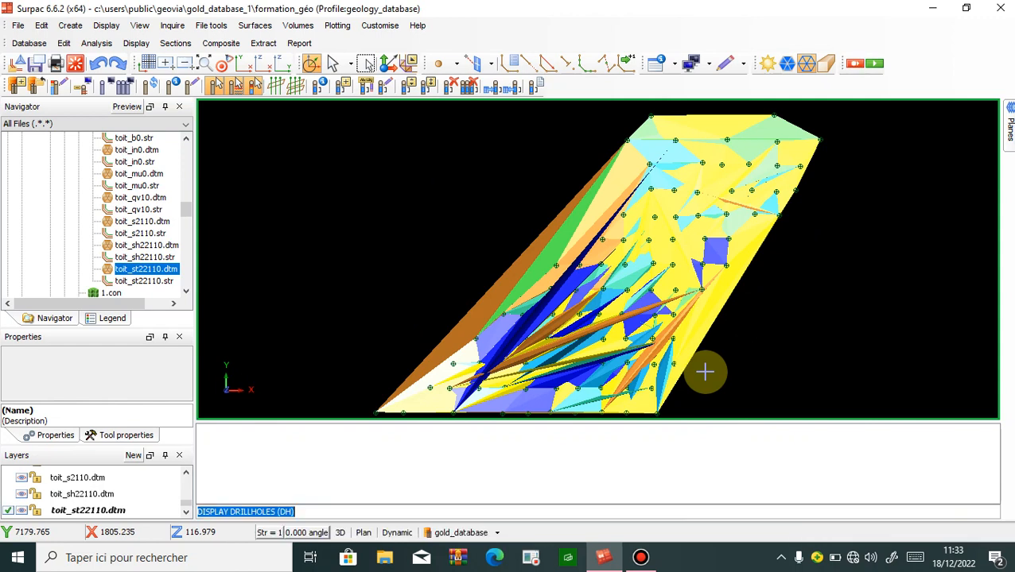
- View the surfaces and drillholes from several angles and report the layer extents
{"action": "left_click_drag", "start_coordinate": [640, 373], "coordinate": [632, 362]}
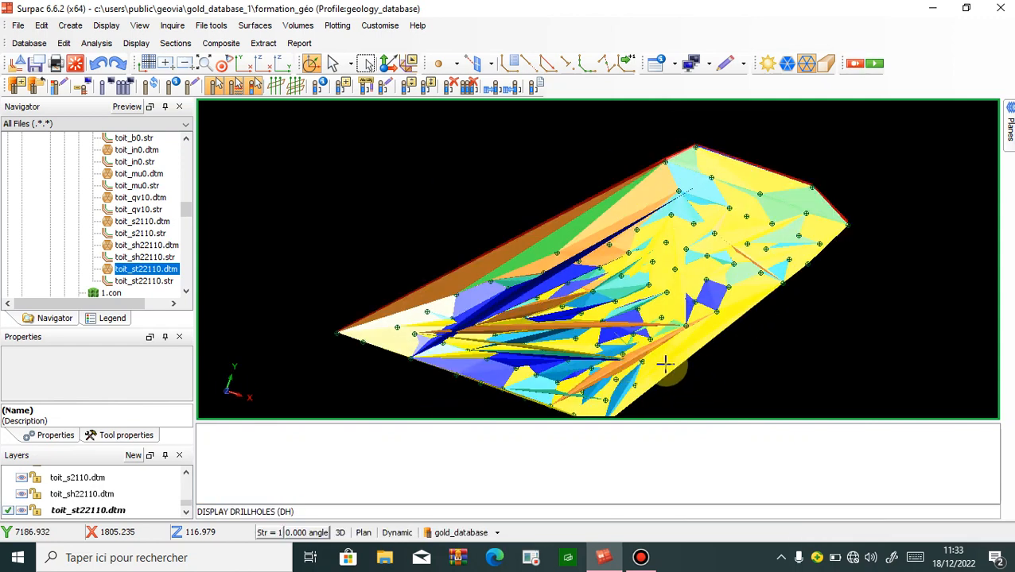
{"action": "left_click_drag", "start_coordinate": [588, 268], "coordinate": [571, 284]}
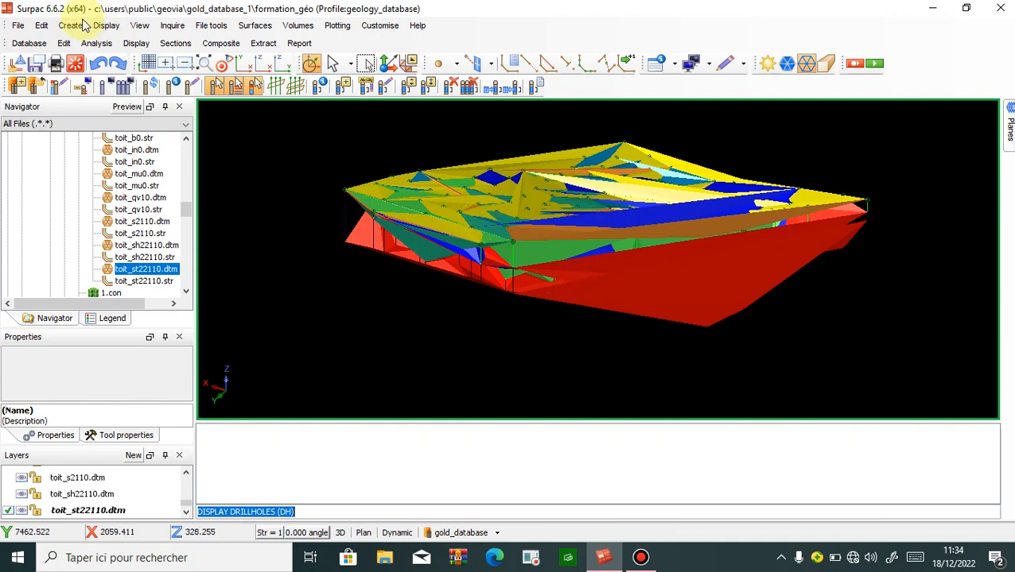
{"action": "left_click", "coordinate": [171, 26]}
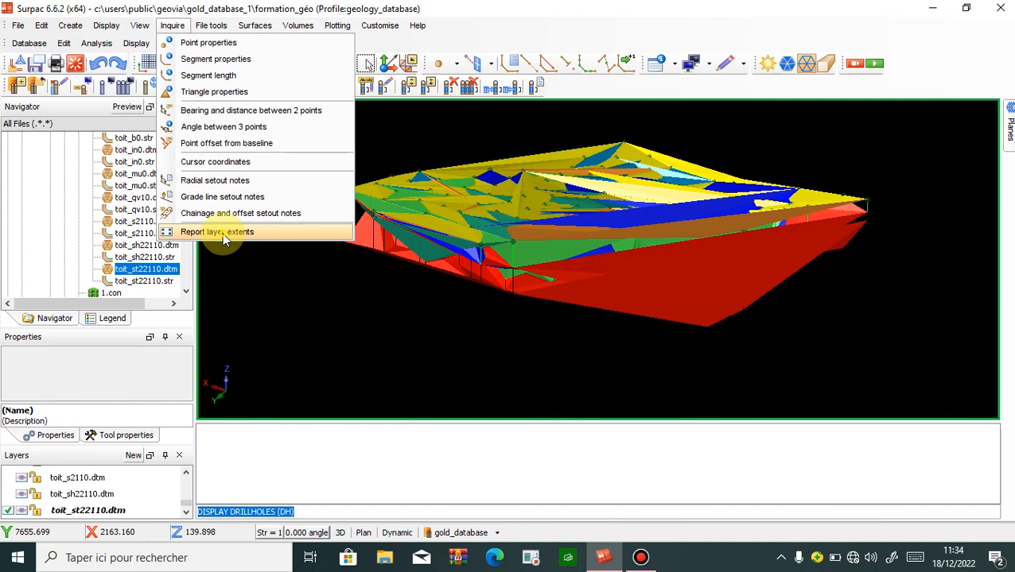
{"action": "left_click", "coordinate": [222, 233]}
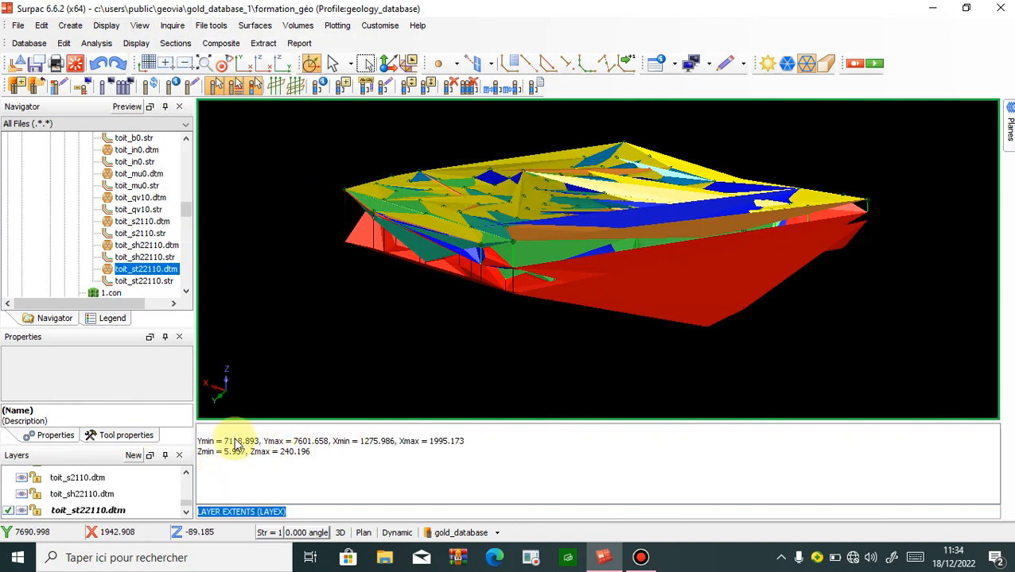
- Switch the workspace profile to block_model
{"action": "right_click", "coordinate": [454, 37]}
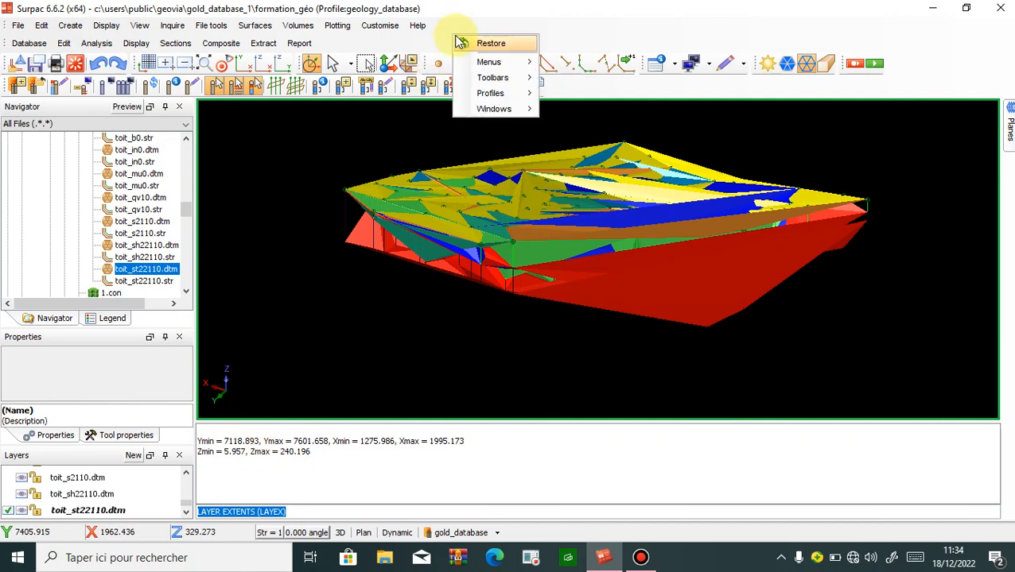
{"action": "mouse_move", "coordinate": [501, 93]}
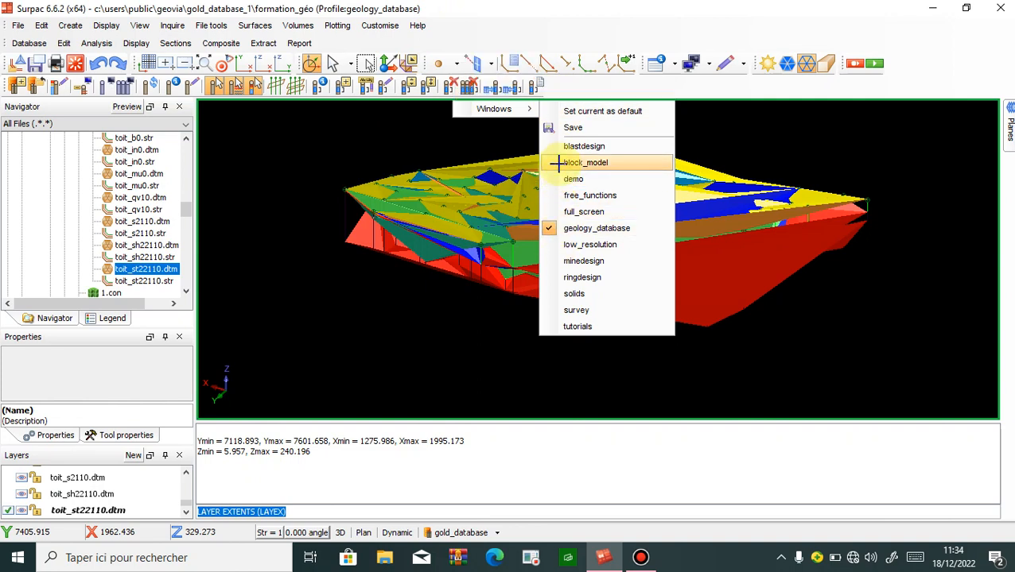
{"action": "left_click", "coordinate": [559, 163]}
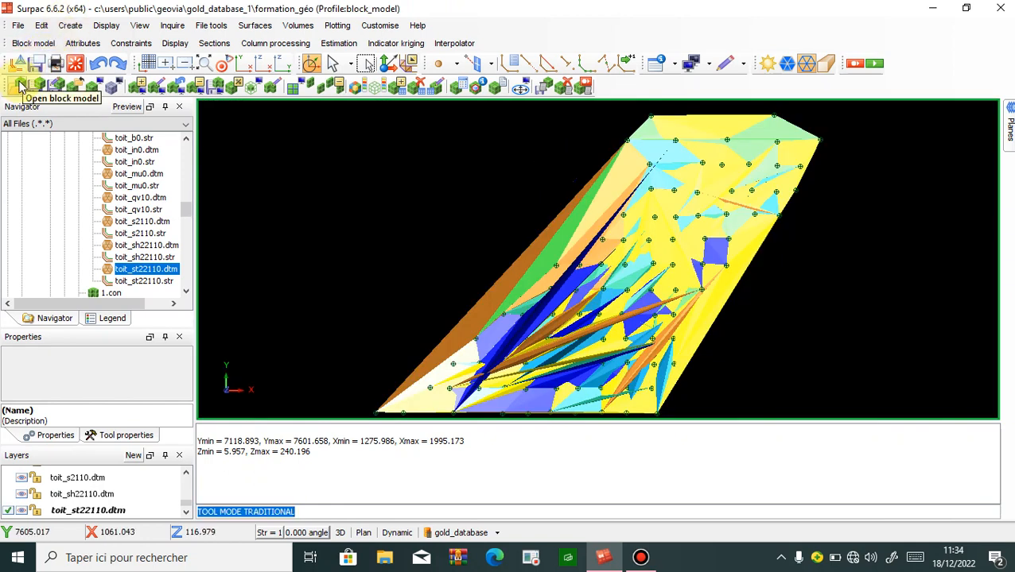
- Start the definition of a new block model named block_géo, keeping the reported layer extents in view
{"action": "left_click", "coordinate": [21, 86]}
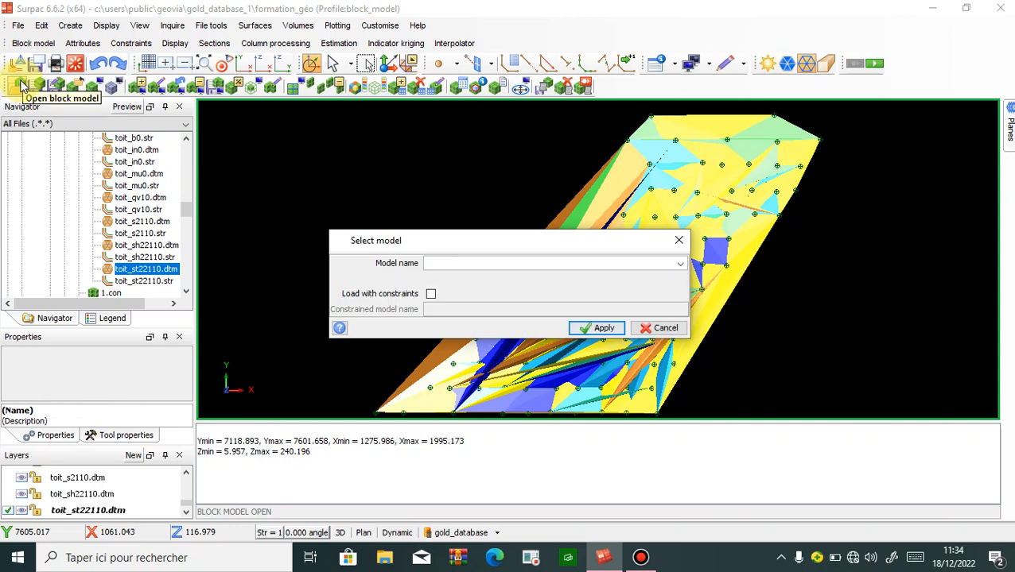
{"action": "type", "text": "block_géo"}
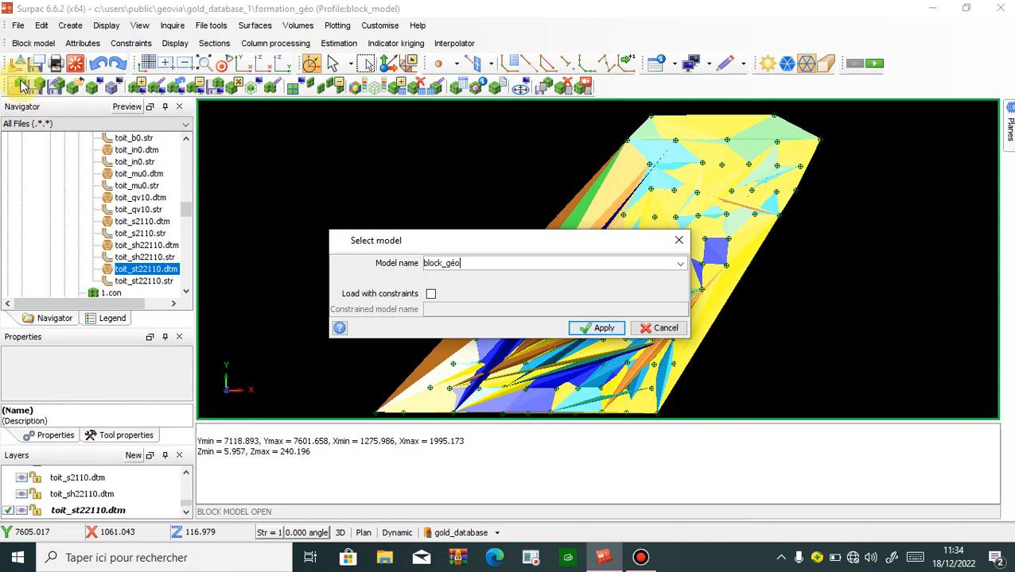
{"action": "left_click", "coordinate": [596, 327]}
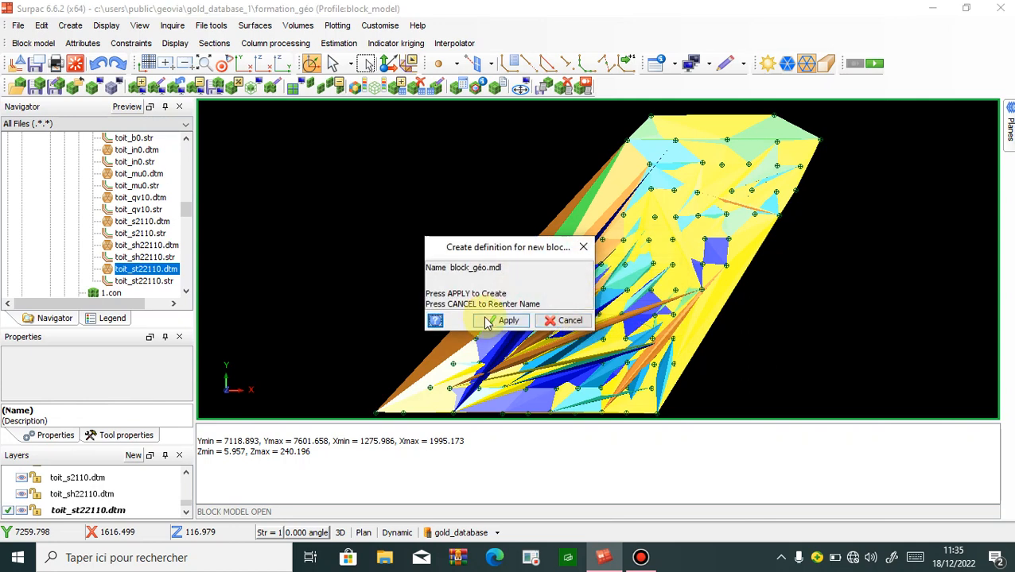
{"action": "left_click", "coordinate": [486, 320]}
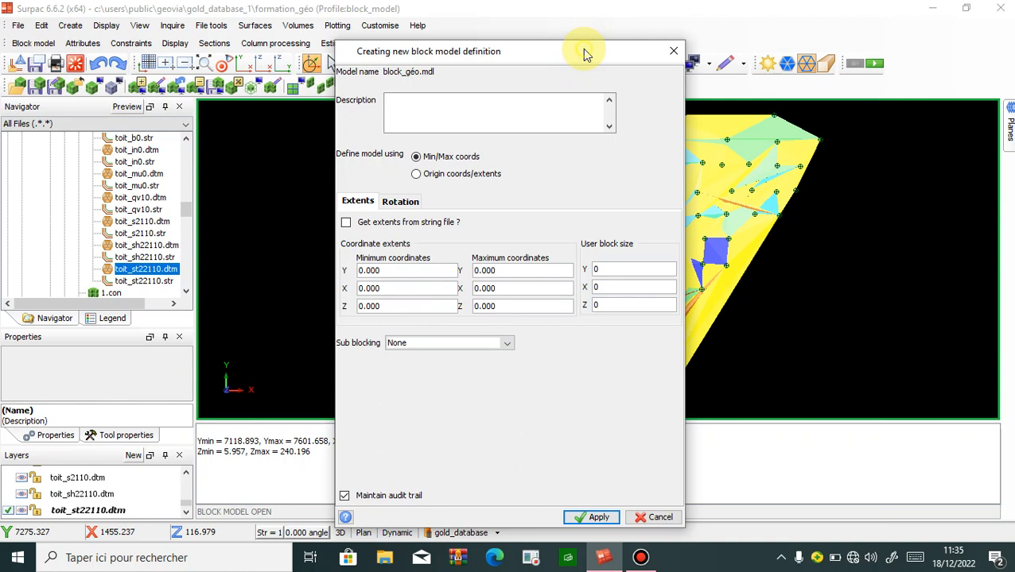
{"action": "left_click_drag", "start_coordinate": [591, 52], "coordinate": [744, 83]}
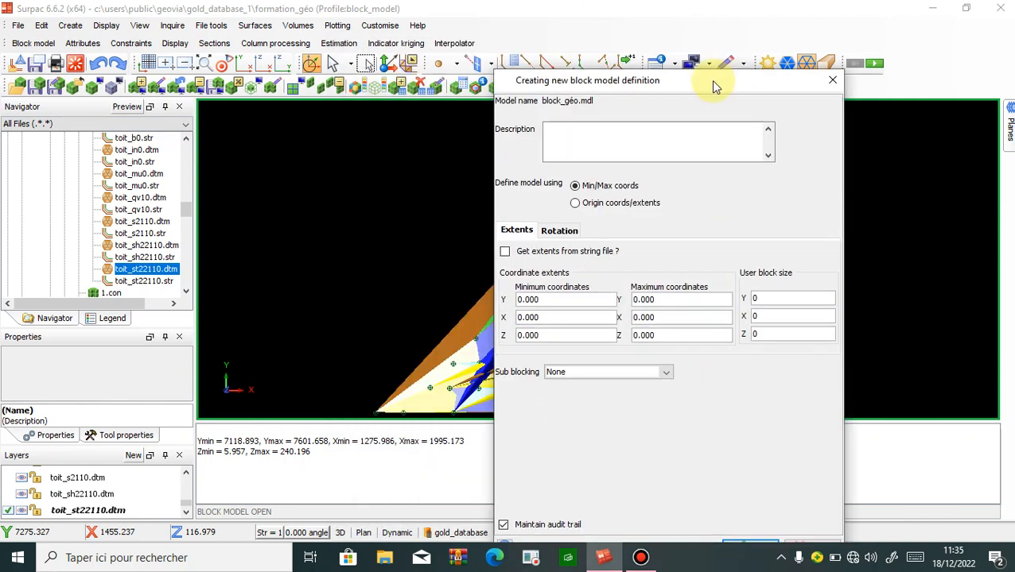
{"action": "left_click_drag", "start_coordinate": [711, 81], "coordinate": [713, 28]}
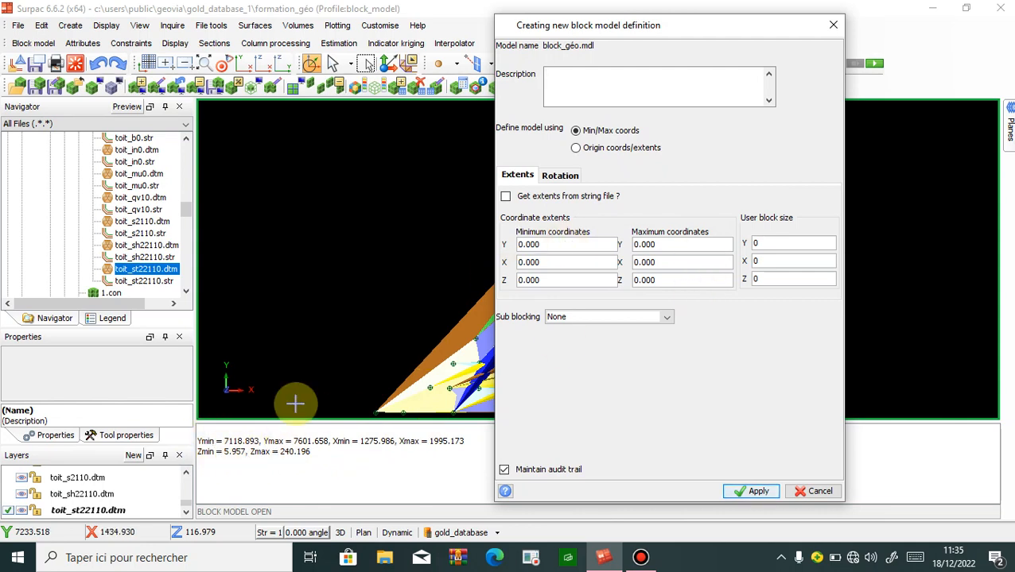
- Set the block model's minimum Y coordinate to the reported Ymin of 7118.893
{"action": "left_click", "coordinate": [243, 442]}
{"action": "double_click", "coordinate": [247, 442]}
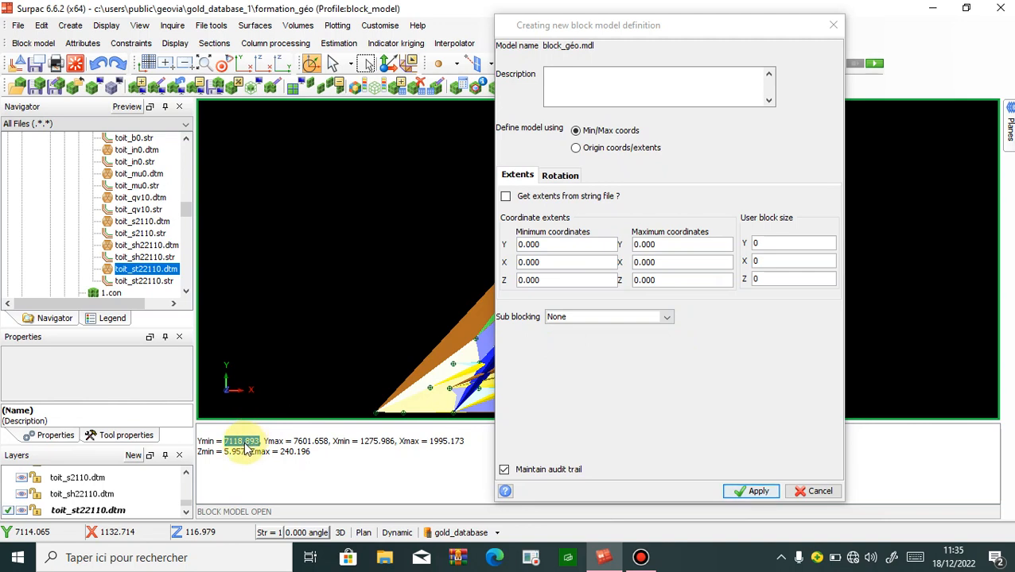
{"action": "right_click", "coordinate": [244, 444]}
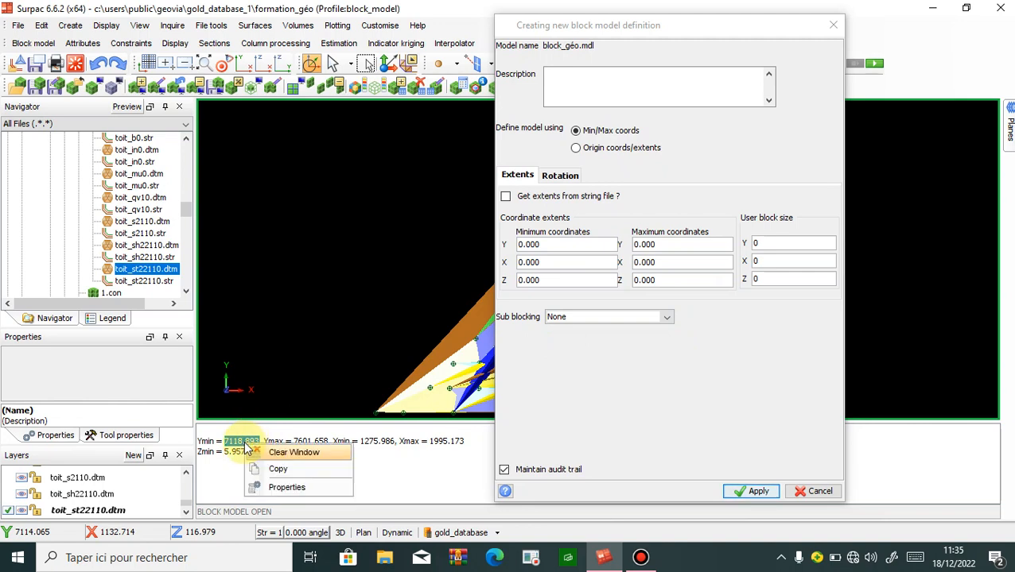
{"action": "left_click", "coordinate": [276, 471]}
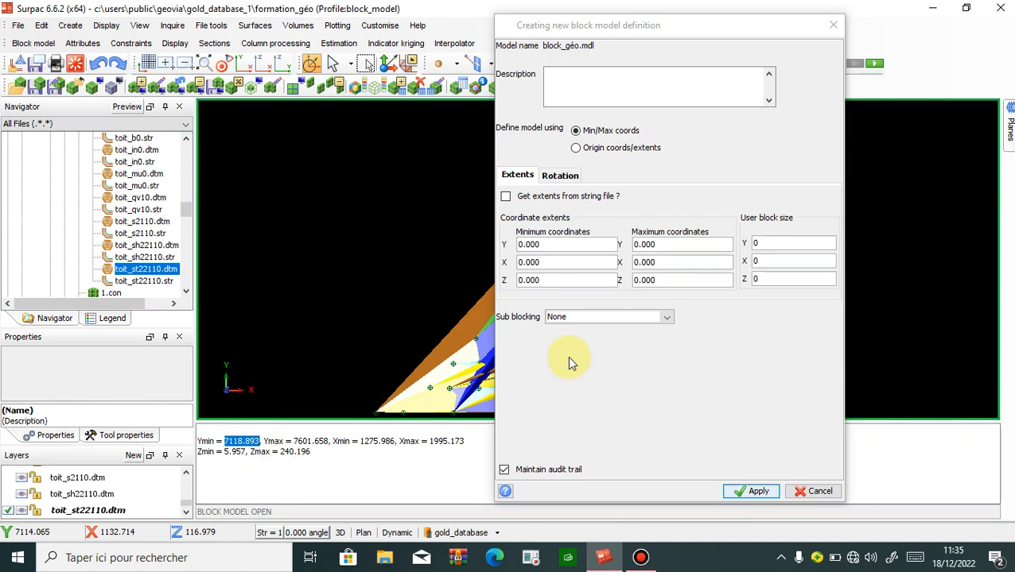
{"action": "left_click", "coordinate": [574, 244]}
{"action": "right_click", "coordinate": [574, 244]}
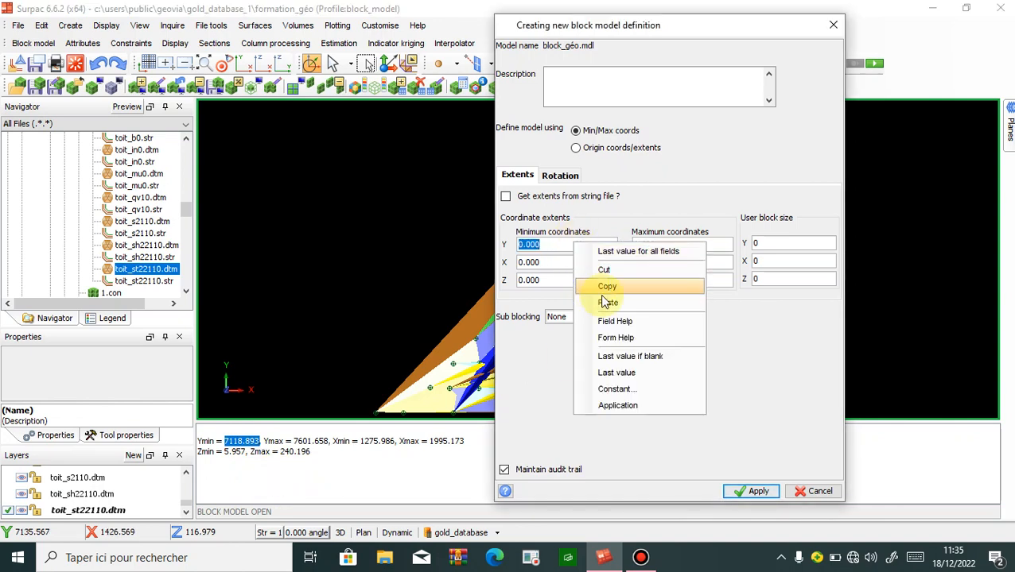
{"action": "left_click", "coordinate": [596, 301]}
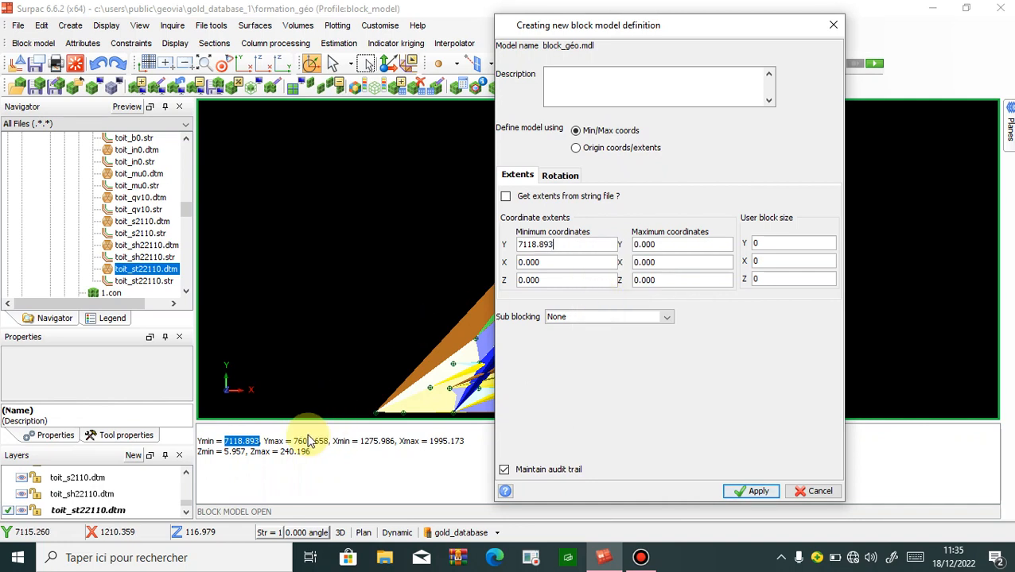
- Set the block model's maximum Y coordinate to the reported Ymax of 7601.658
{"action": "double_click", "coordinate": [314, 443]}
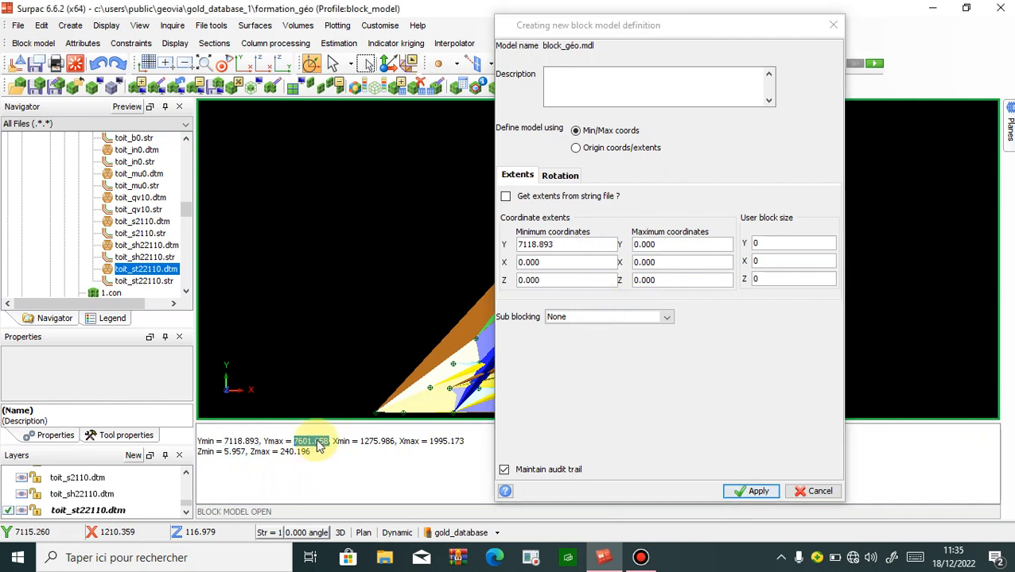
{"action": "right_click", "coordinate": [320, 446]}
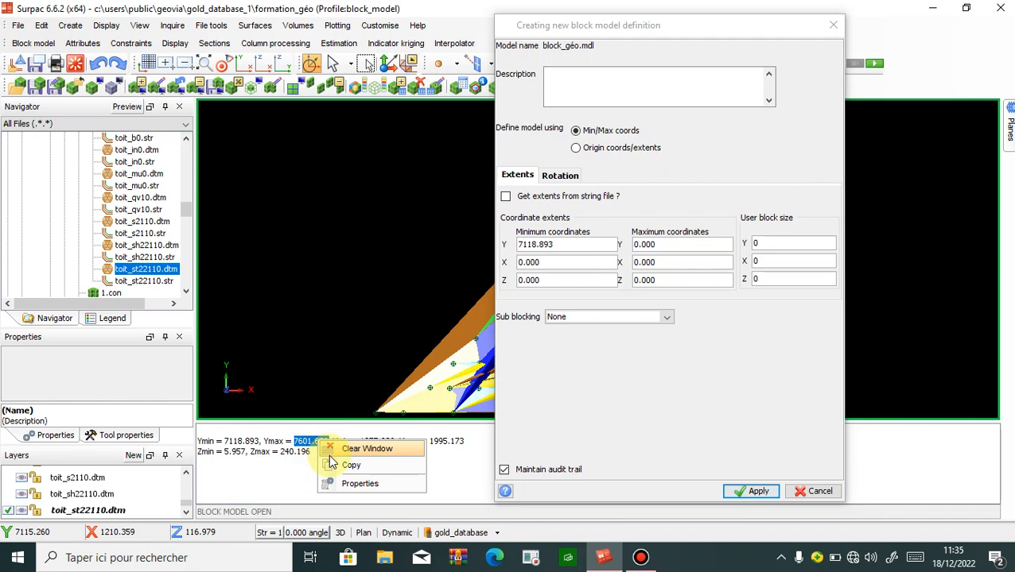
{"action": "left_click", "coordinate": [337, 466]}
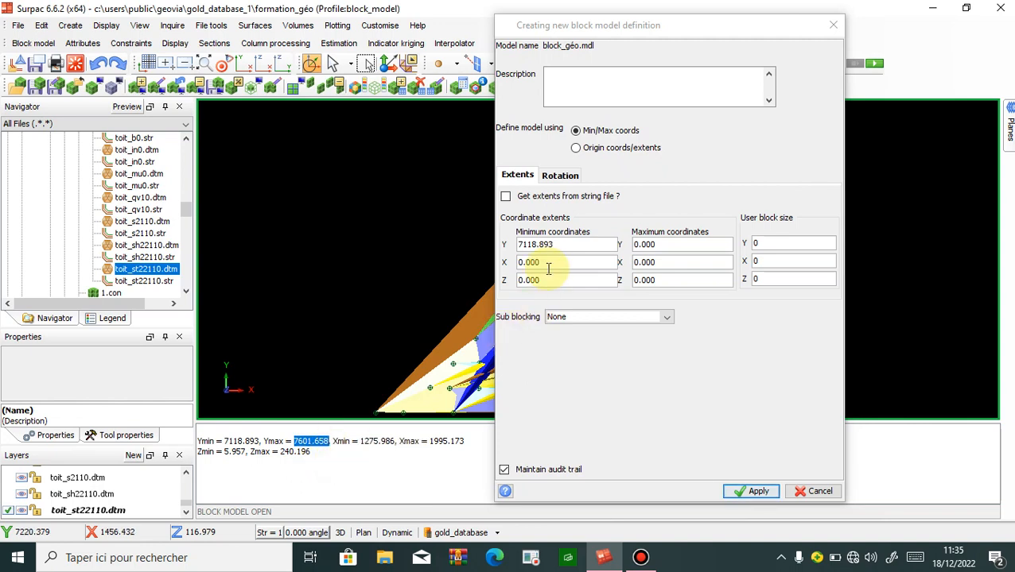
{"action": "left_click", "coordinate": [680, 245]}
{"action": "right_click", "coordinate": [685, 247]}
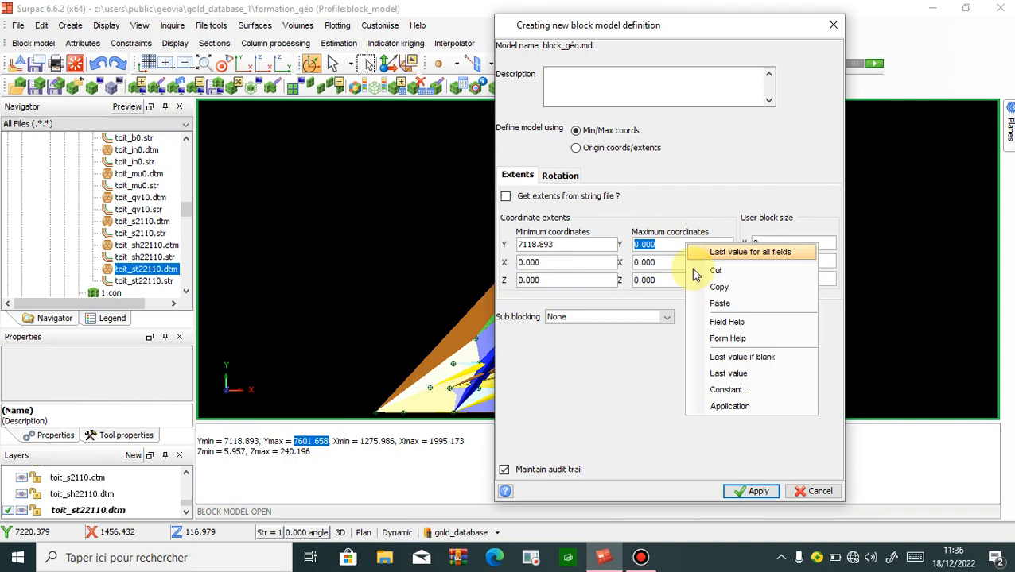
{"action": "left_click", "coordinate": [722, 305]}
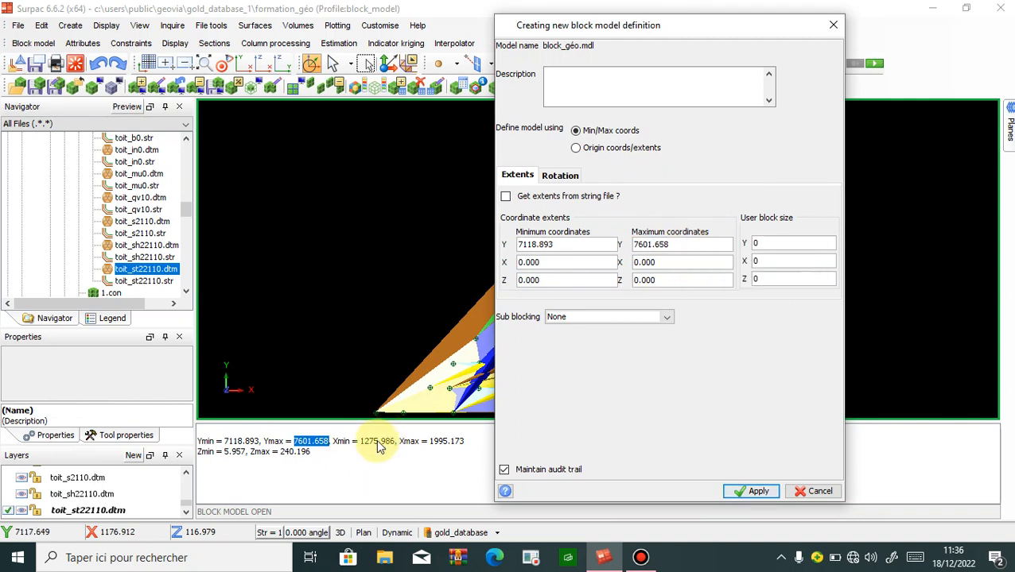
- Set the block model's minimum X coordinate to the reported Xmin of 1275.986
{"action": "double_click", "coordinate": [378, 442]}
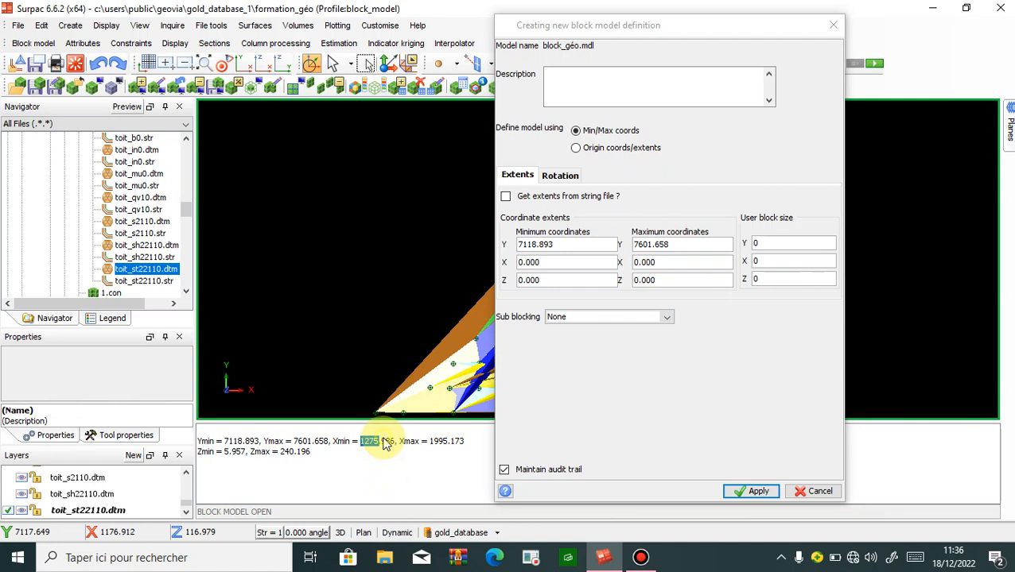
{"action": "right_click", "coordinate": [385, 444]}
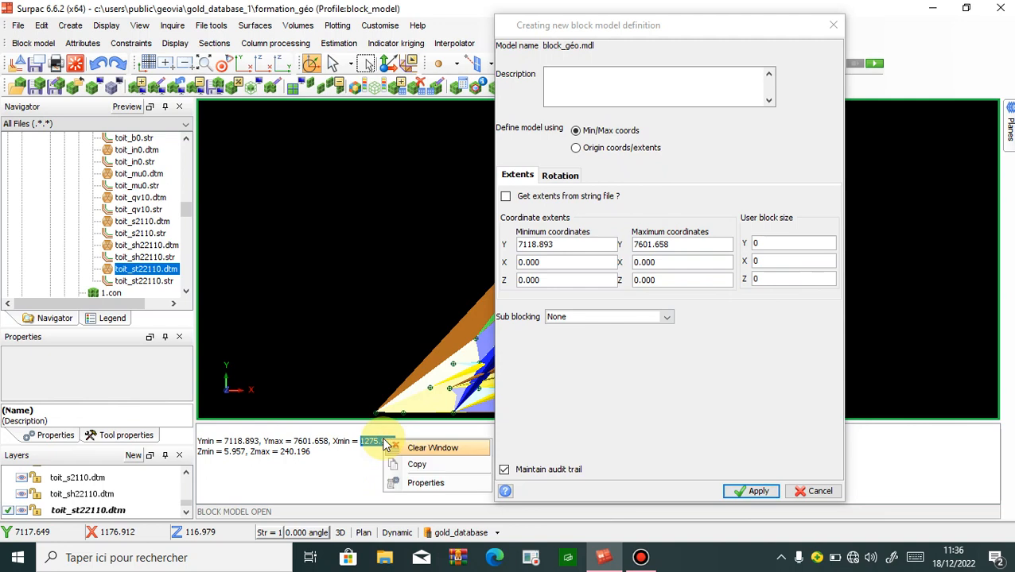
{"action": "left_click", "coordinate": [417, 465]}
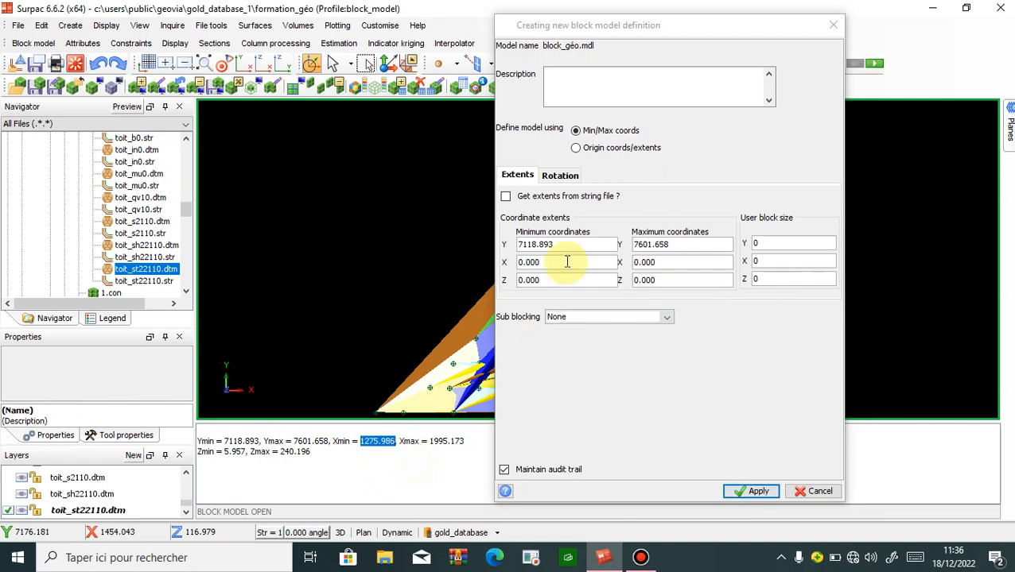
{"action": "left_click", "coordinate": [566, 264]}
{"action": "right_click", "coordinate": [566, 263]}
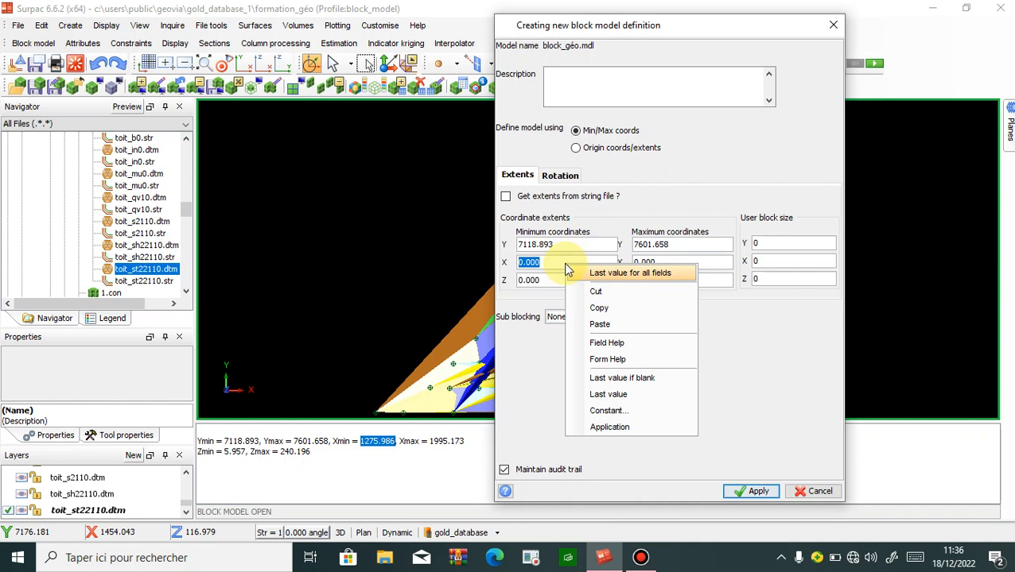
{"action": "left_click", "coordinate": [587, 326]}
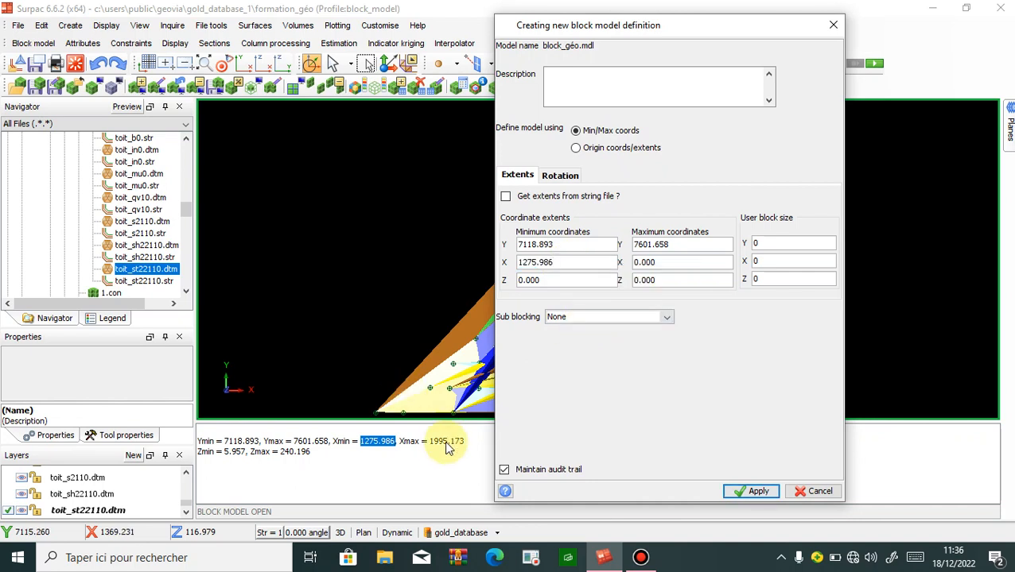
- Set the block model's maximum X coordinate to the reported Xmax of 1995.173
{"action": "left_click", "coordinate": [446, 449]}
{"action": "double_click", "coordinate": [447, 442]}
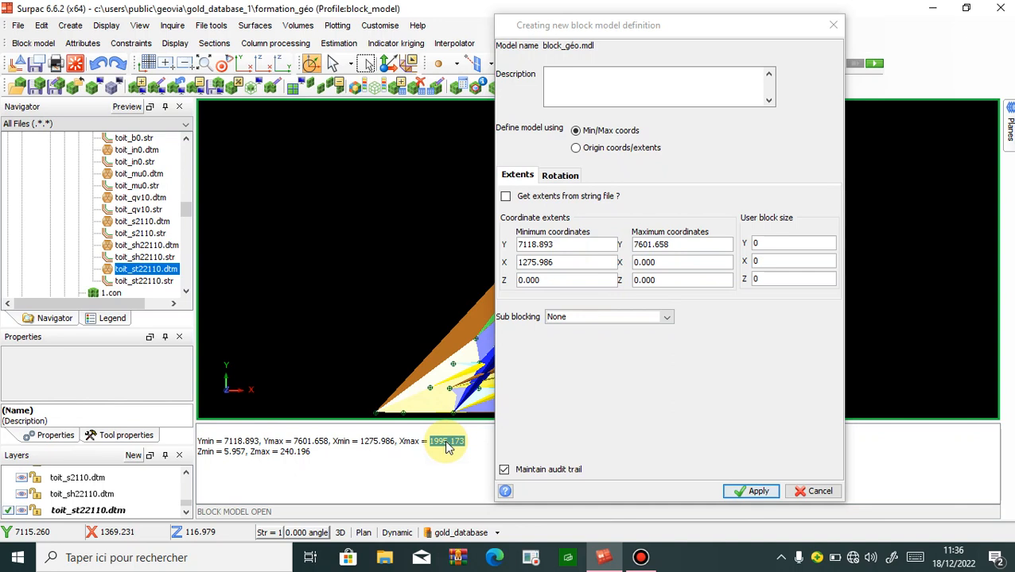
{"action": "right_click", "coordinate": [447, 443]}
{"action": "left_click", "coordinate": [471, 469]}
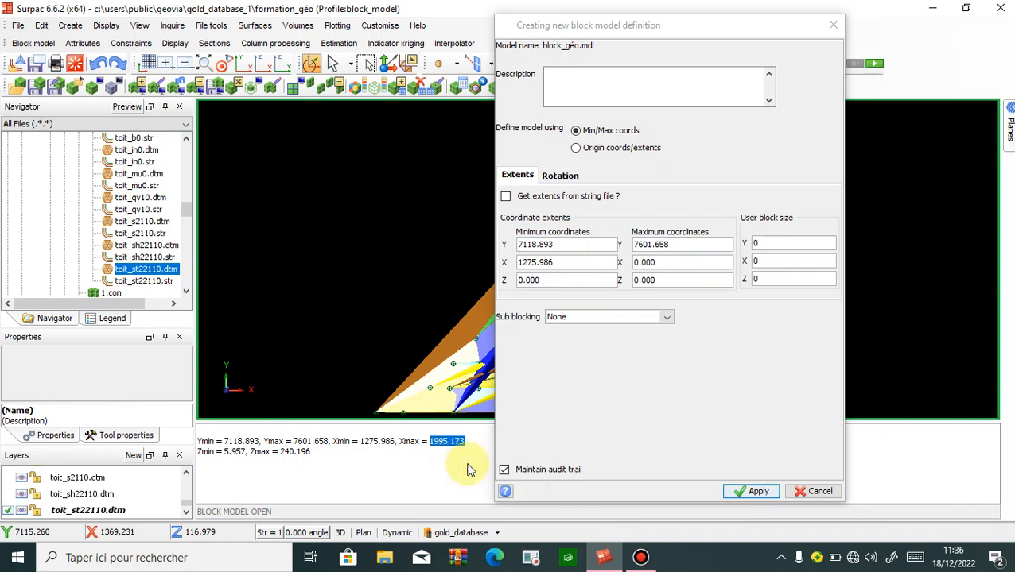
{"action": "left_click", "coordinate": [643, 262]}
{"action": "right_click", "coordinate": [643, 263]}
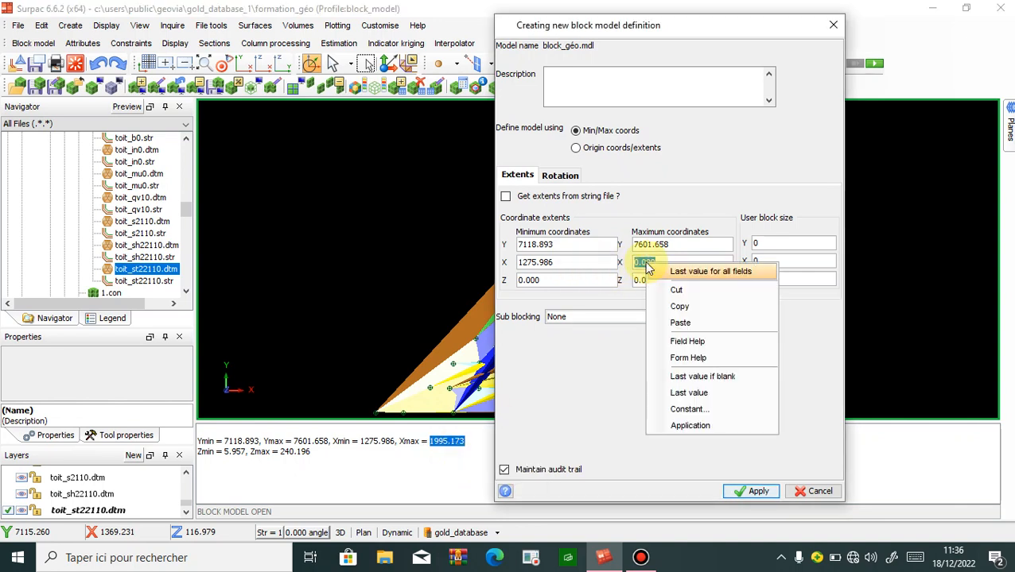
{"action": "left_click", "coordinate": [677, 325]}
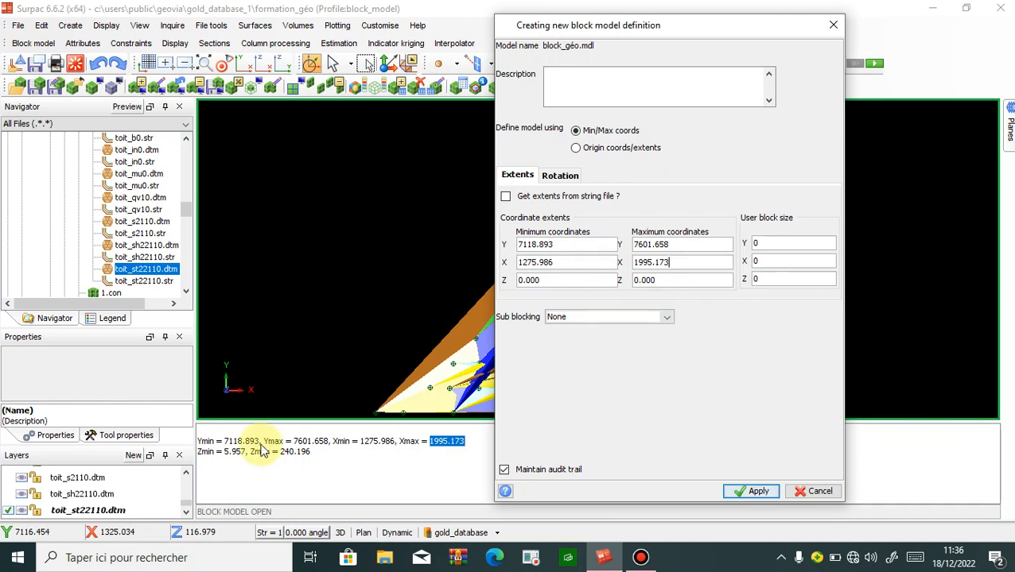
- Set the block model's minimum Z coordinate to the reported Zmin of 5.957
{"action": "double_click", "coordinate": [237, 451]}
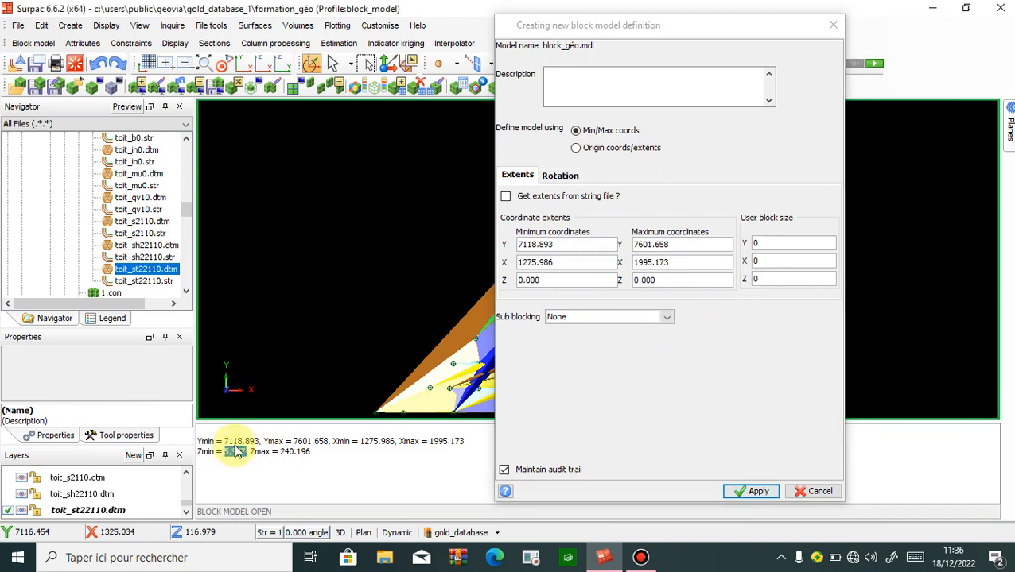
{"action": "right_click", "coordinate": [236, 452]}
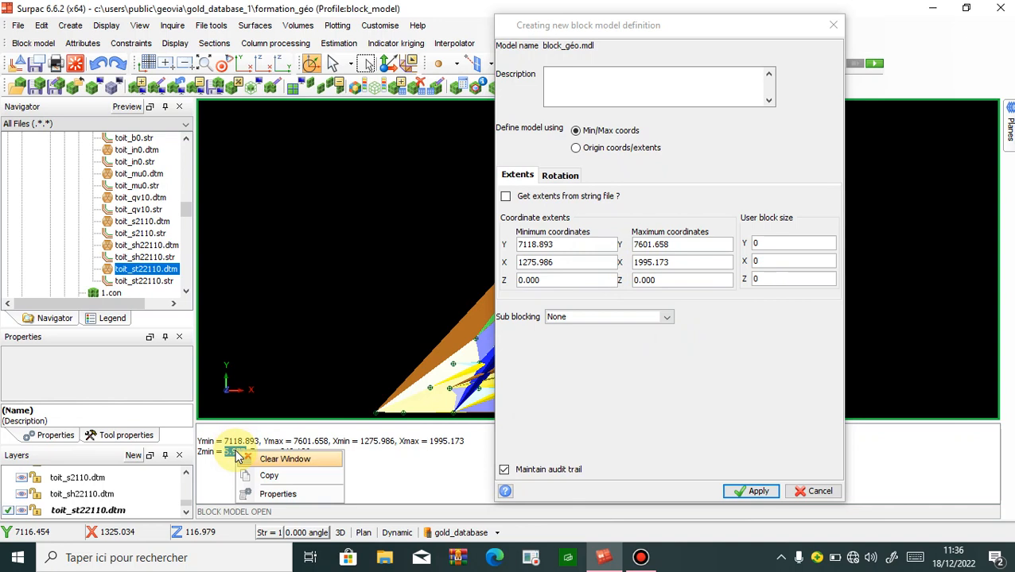
{"action": "left_click", "coordinate": [270, 477]}
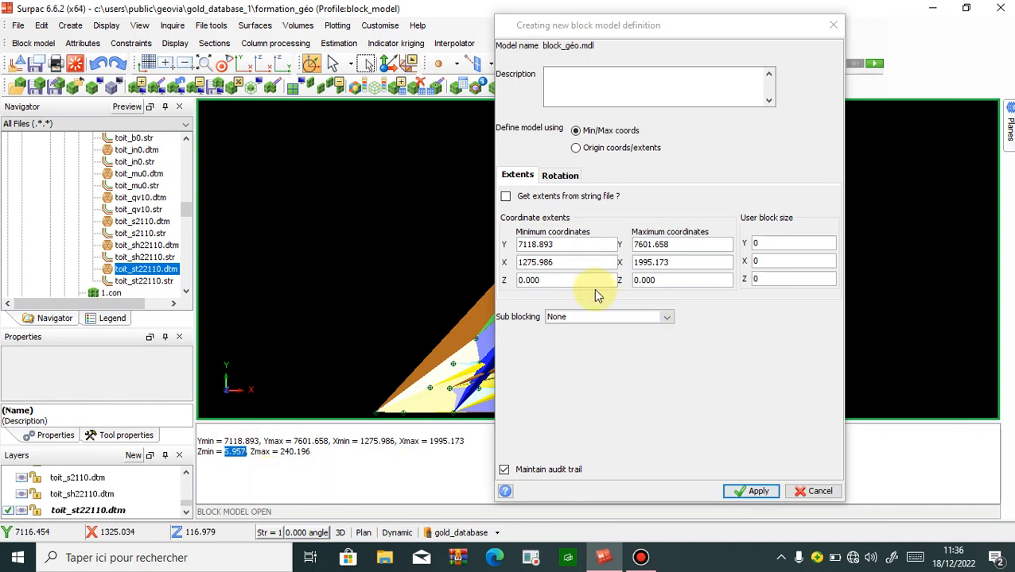
{"action": "double_click", "coordinate": [576, 281]}
{"action": "right_click", "coordinate": [575, 280]}
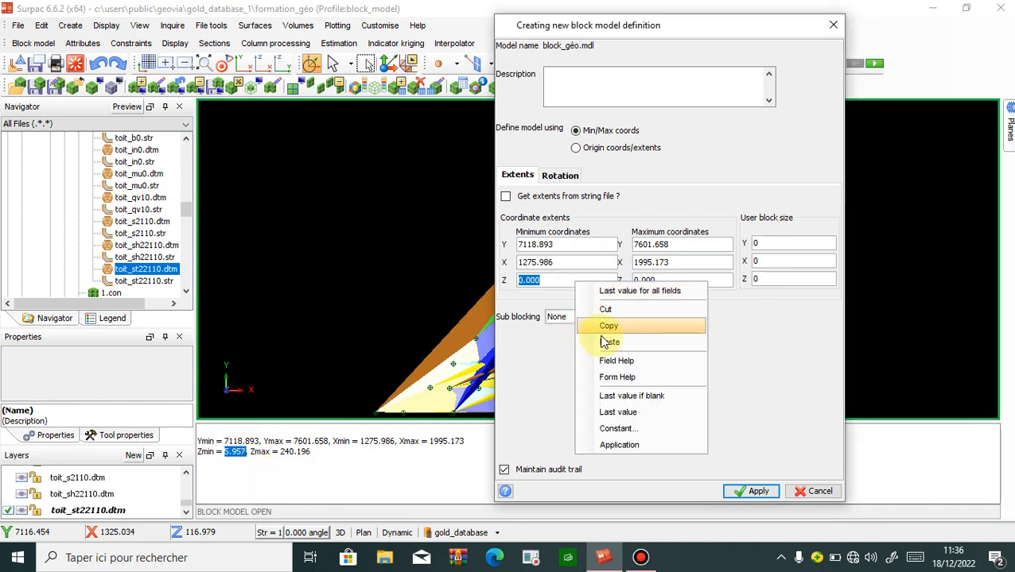
{"action": "left_click", "coordinate": [612, 342]}
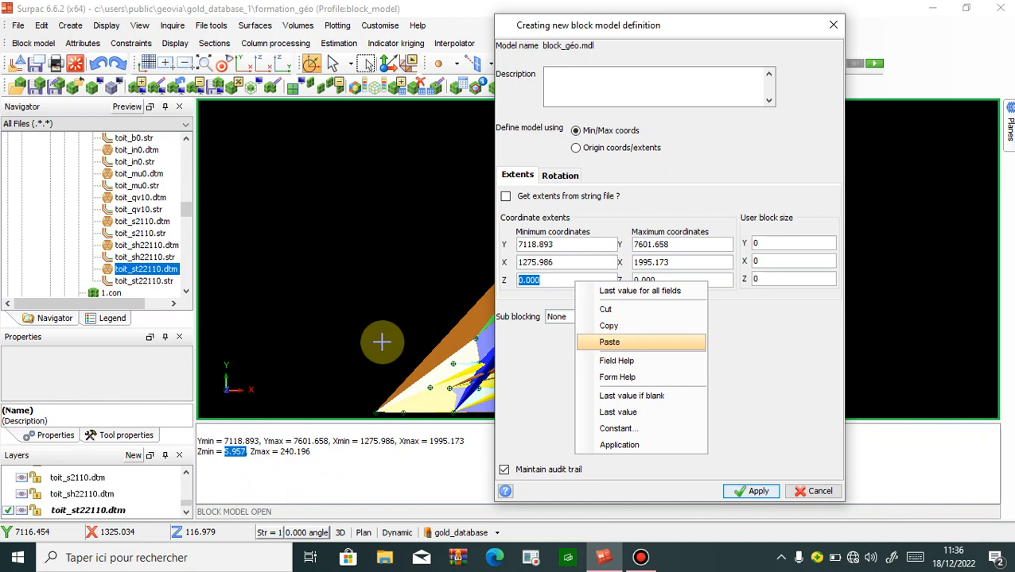
- Set the block model's maximum Z coordinate to the reported Zmax of 240.196
{"action": "double_click", "coordinate": [294, 452]}
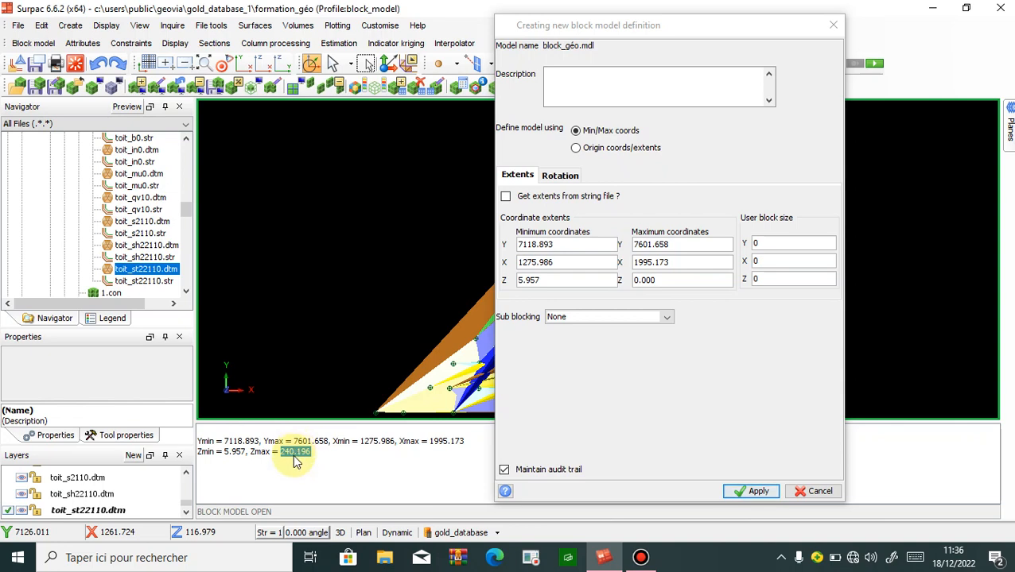
{"action": "right_click", "coordinate": [296, 462]}
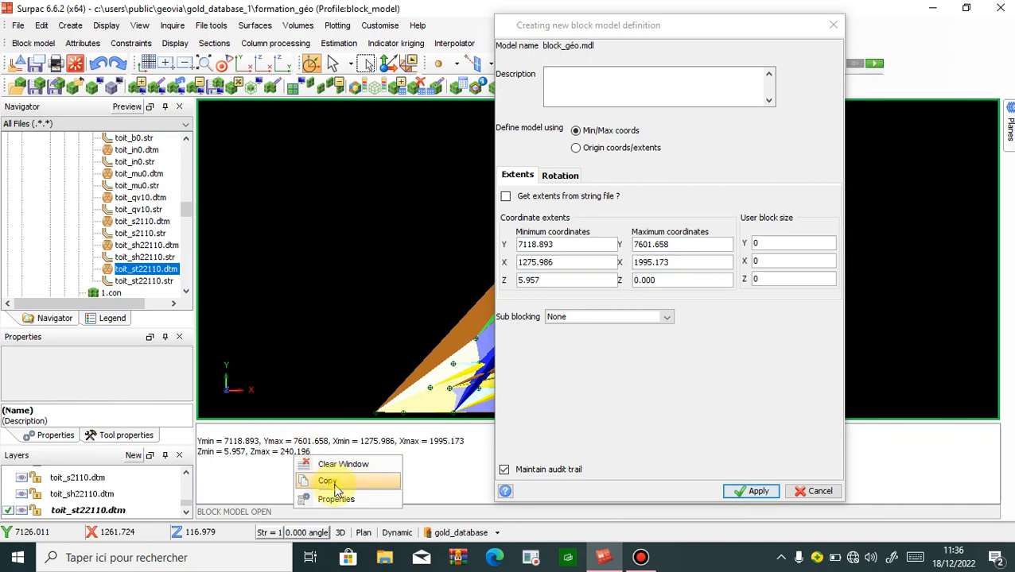
{"action": "left_click", "coordinate": [332, 482]}
{"action": "left_click", "coordinate": [660, 278]}
{"action": "right_click", "coordinate": [660, 279]}
{"action": "left_click", "coordinate": [701, 338]}
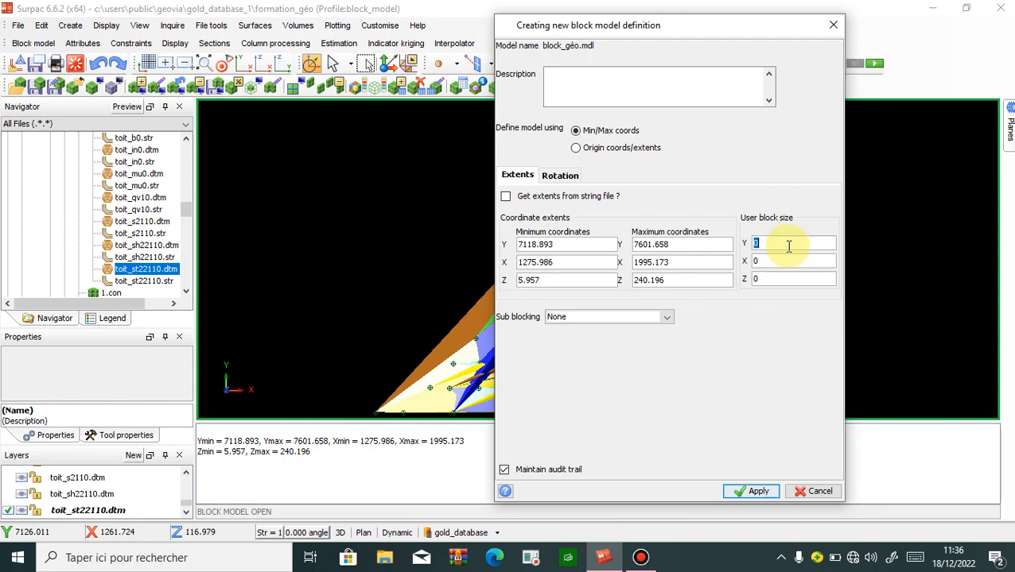
- Set the user block size to Y 10, X 10, Z 5 with Standard sub-blocking and create the block_géo model
{"action": "double_click", "coordinate": [787, 264]}
{"action": "type", "text": "10"}
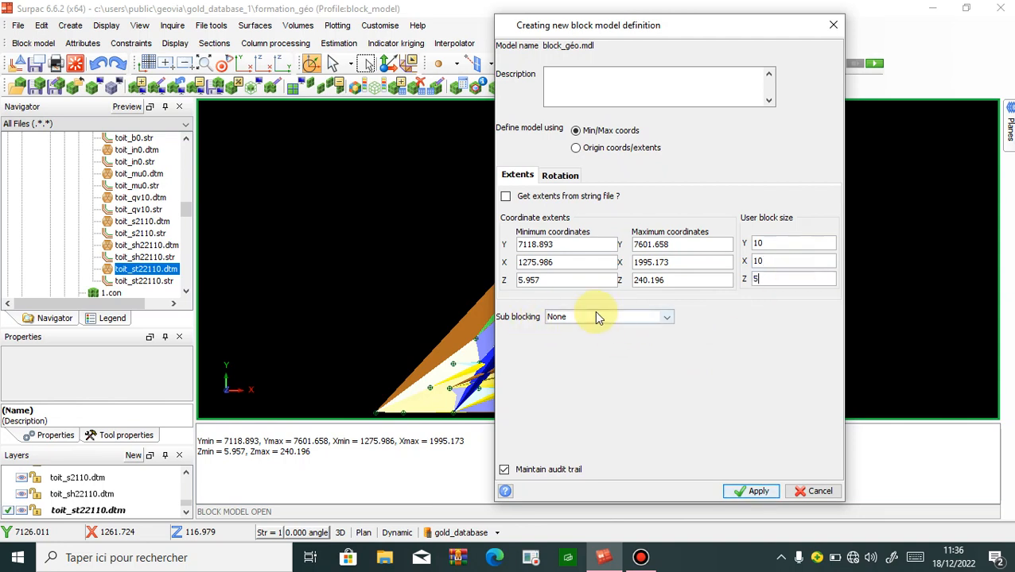
{"action": "left_click", "coordinate": [630, 317]}
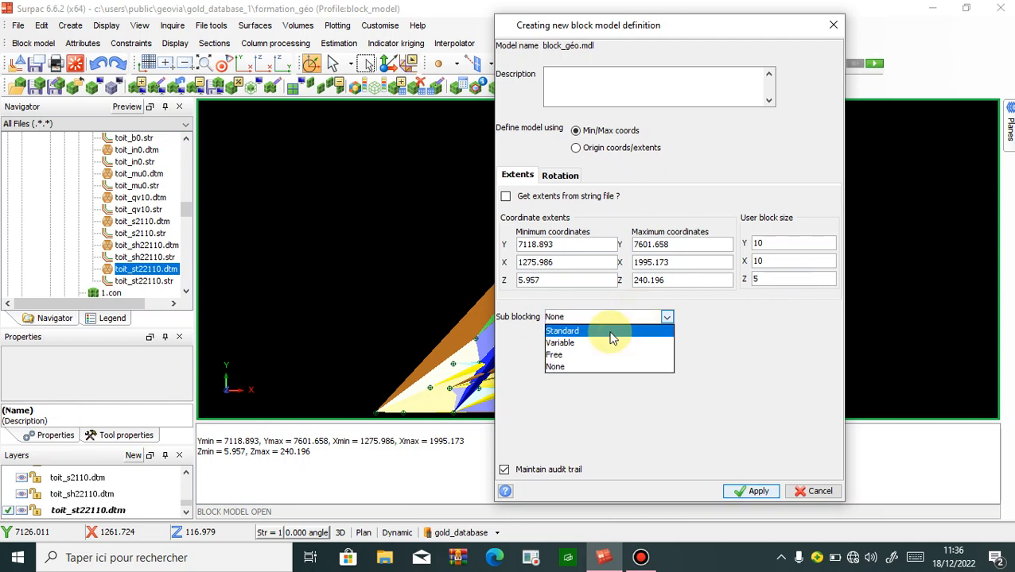
{"action": "left_click", "coordinate": [612, 331]}
{"action": "left_click", "coordinate": [735, 491]}
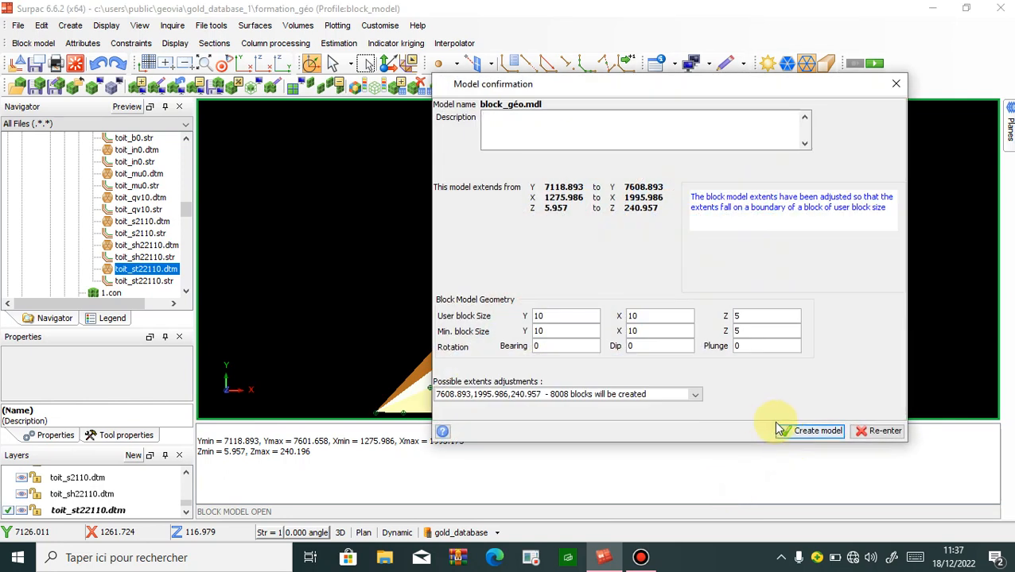
{"action": "left_click", "coordinate": [793, 431]}
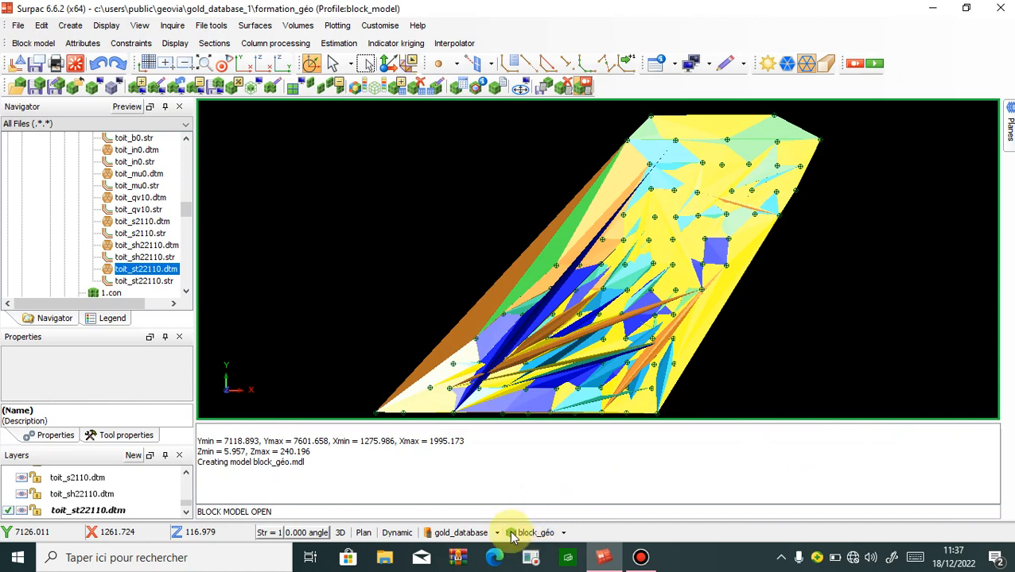
- Display the block_géo model in the Blocks style with rescaling and view it in 3D
{"action": "left_click", "coordinate": [555, 537]}
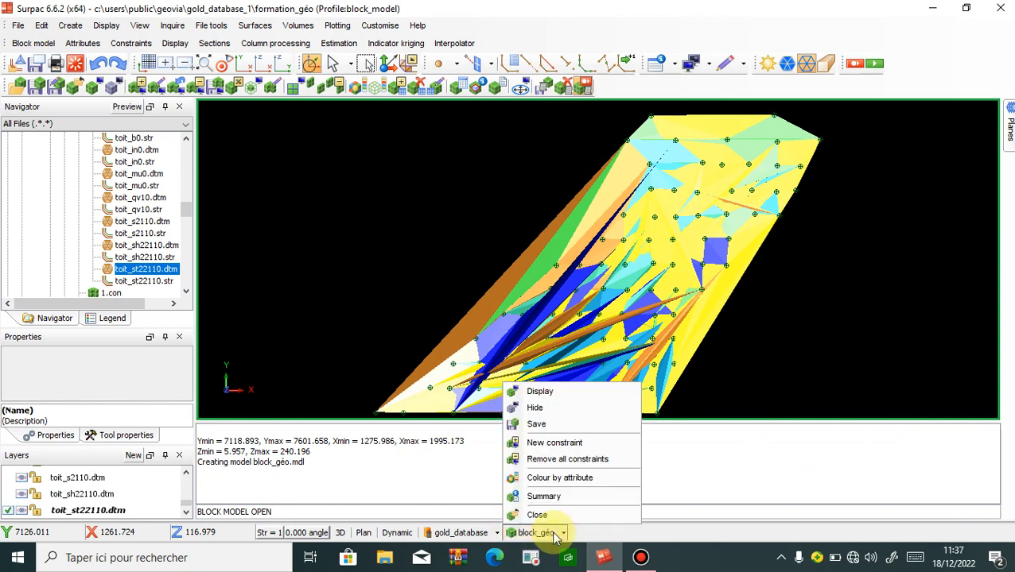
{"action": "left_click", "coordinate": [594, 397]}
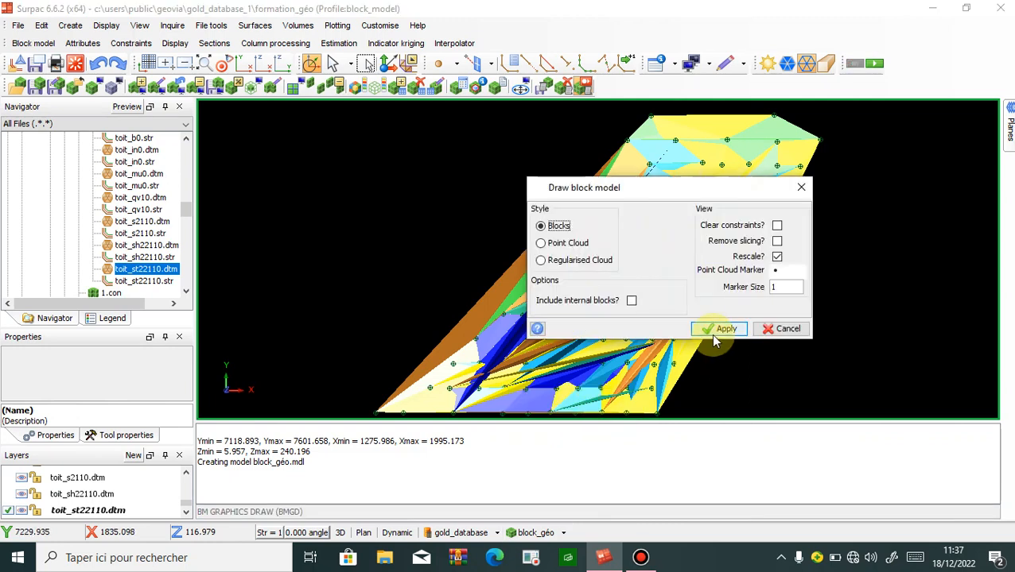
{"action": "left_click", "coordinate": [714, 332]}
{"action": "left_click_drag", "start_coordinate": [700, 336], "coordinate": [684, 294]}
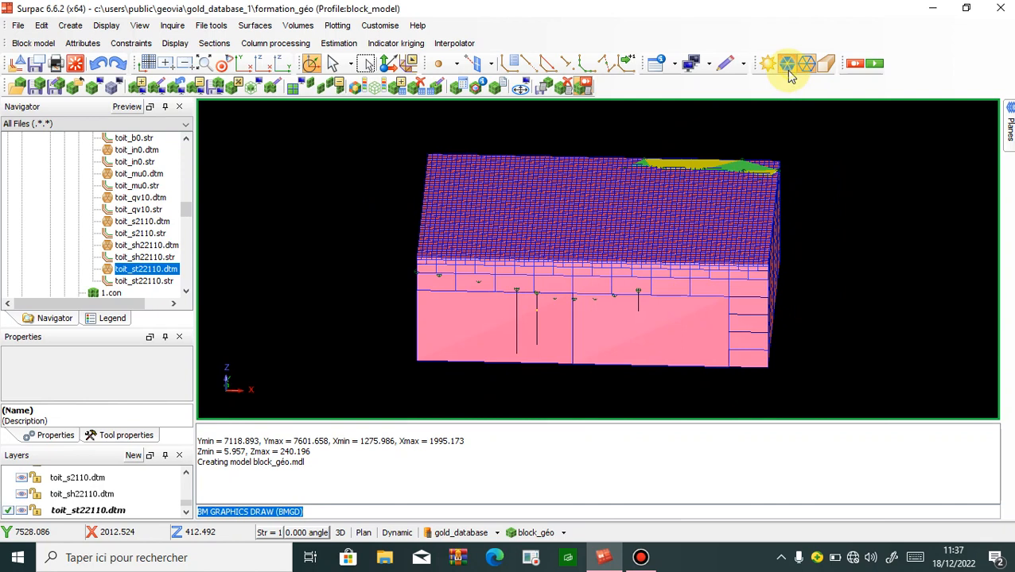
- Hide the faces to inspect the drillholes inside the block model, and show the faces again
{"action": "left_click", "coordinate": [785, 64]}
{"action": "left_click_drag", "start_coordinate": [673, 235], "coordinate": [712, 251]}
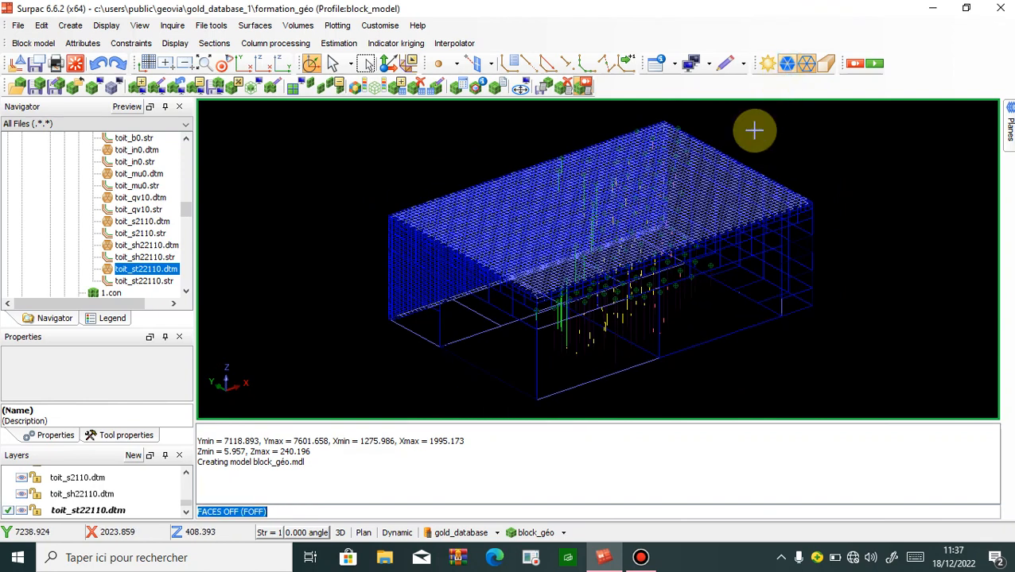
{"action": "left_click_drag", "start_coordinate": [574, 244], "coordinate": [574, 248]}
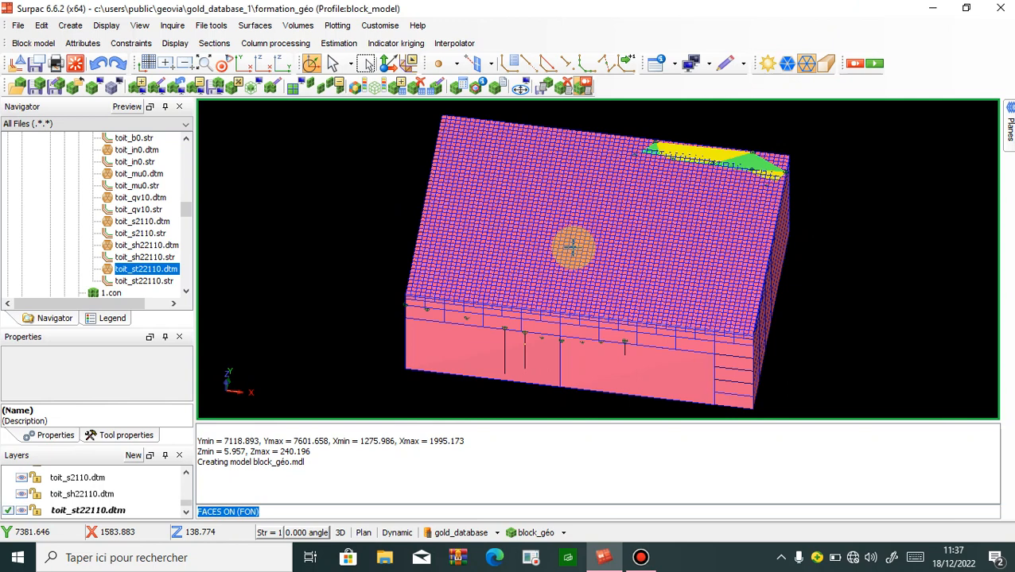
- Start a new block model attribute named densité of type real with 2 decimals
{"action": "left_click", "coordinate": [86, 45]}
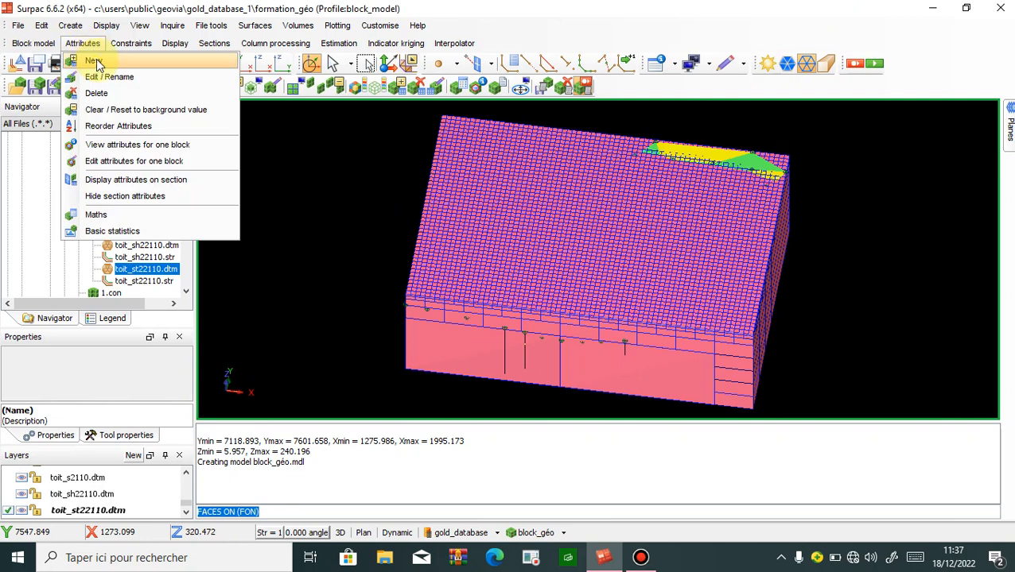
{"action": "left_click", "coordinate": [95, 65]}
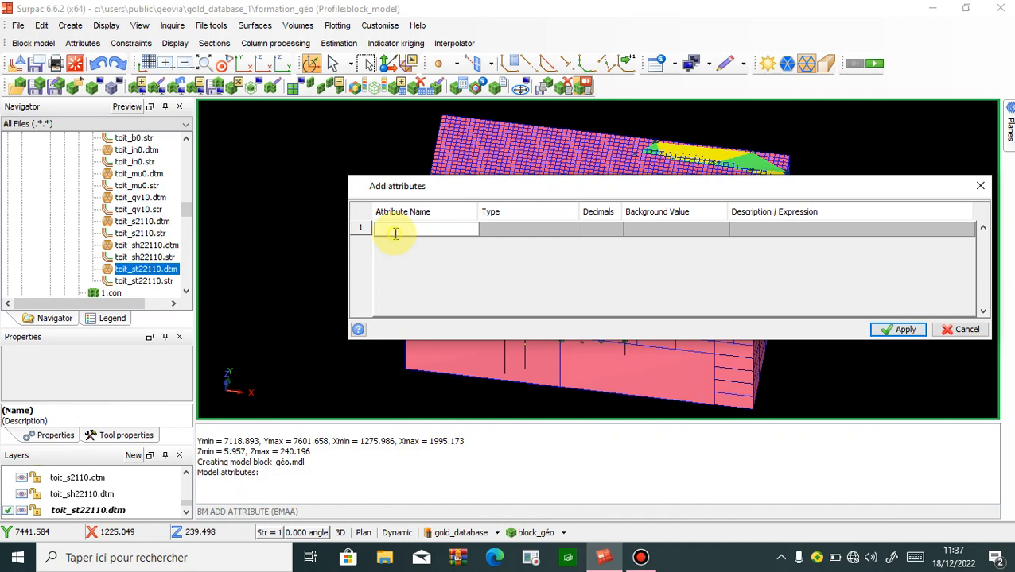
{"action": "type", "text": "densité"}
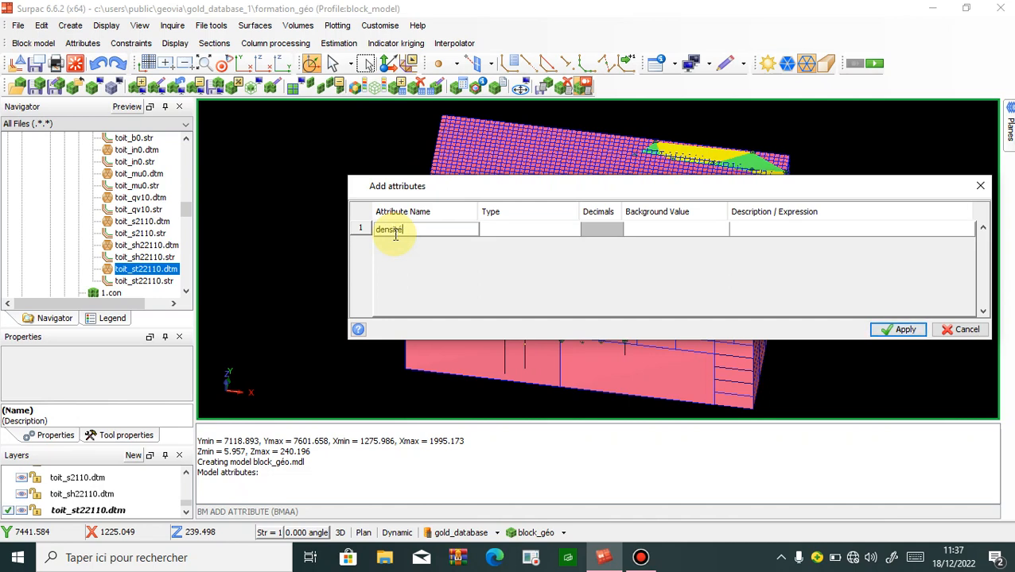
{"action": "left_click", "coordinate": [567, 229]}
{"action": "left_click", "coordinate": [572, 229]}
{"action": "left_click", "coordinate": [497, 267]}
{"action": "left_click", "coordinate": [614, 228]}
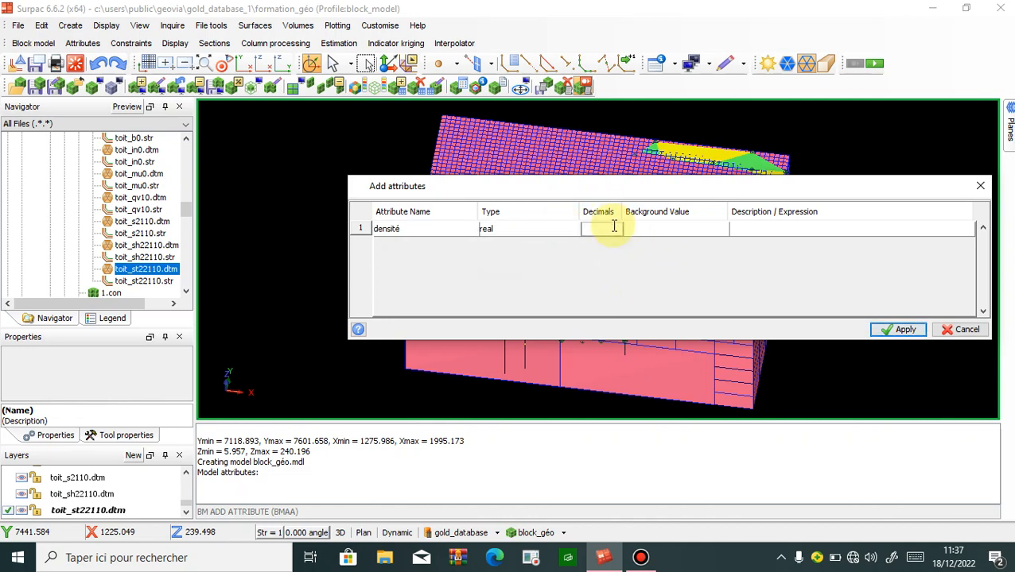
{"action": "type", "text": "2"}
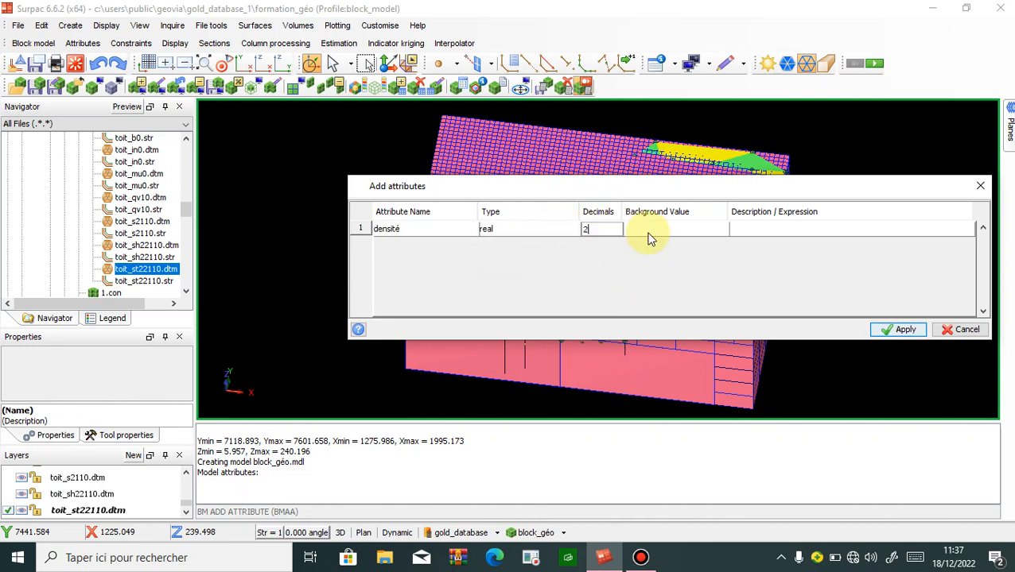
- Give the densité attribute a background value of 2.41 and the description densité, and add it to the model
{"action": "left_click", "coordinate": [710, 235]}
{"action": "left_click", "coordinate": [766, 230]}
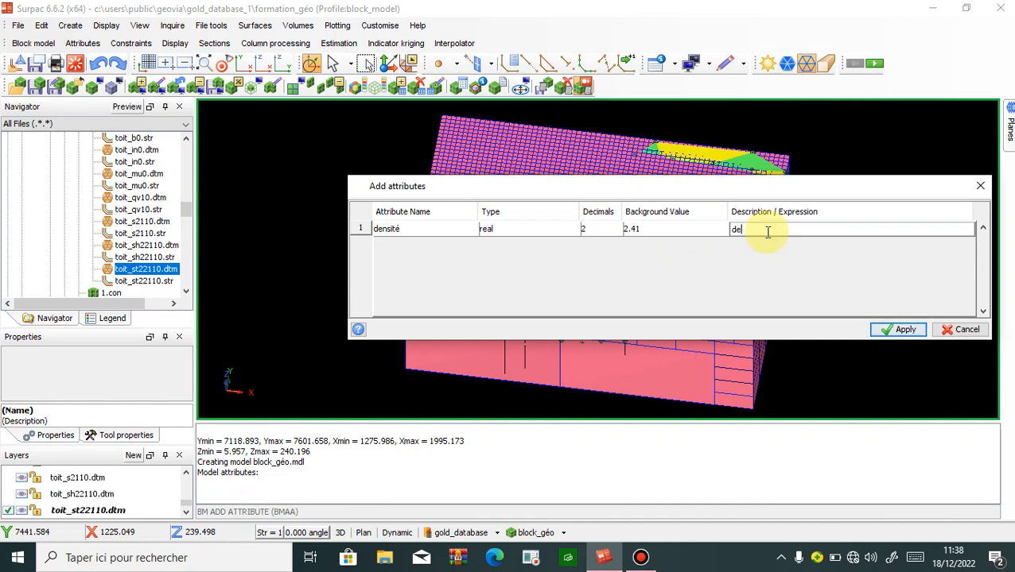
{"action": "type", "text": "densite"}
{"action": "key", "text": "BackSpace"}
{"action": "type", "text": "é"}
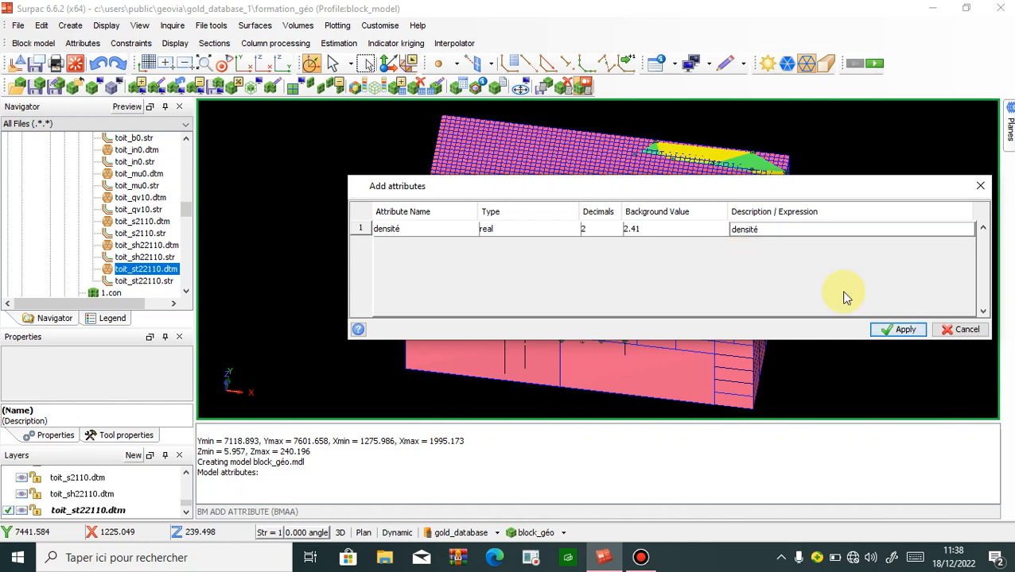
{"action": "left_click", "coordinate": [904, 331]}
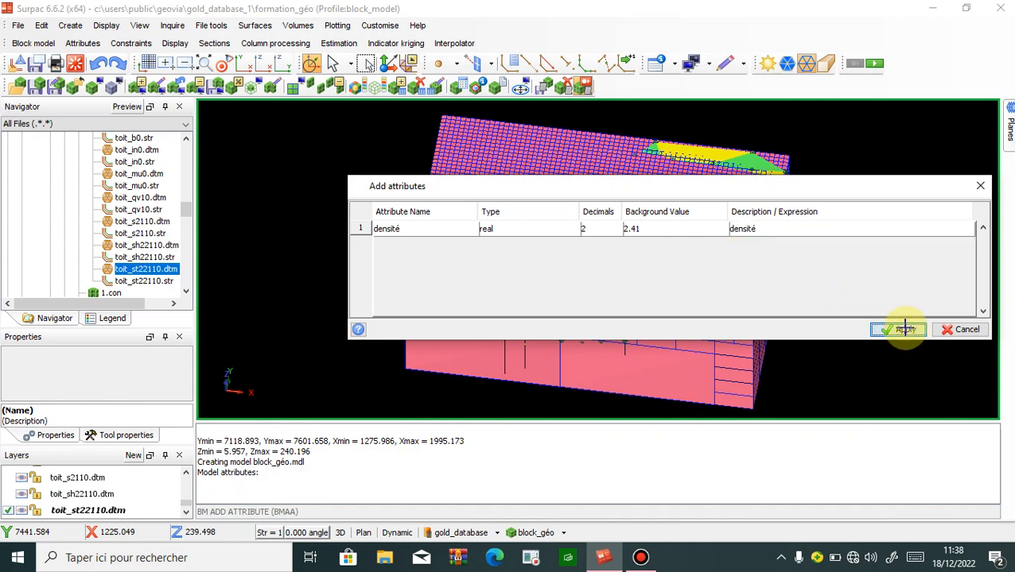
- Check the densité attribute on two different blocks of the displayed model's upper surface
{"action": "left_click", "coordinate": [475, 85]}
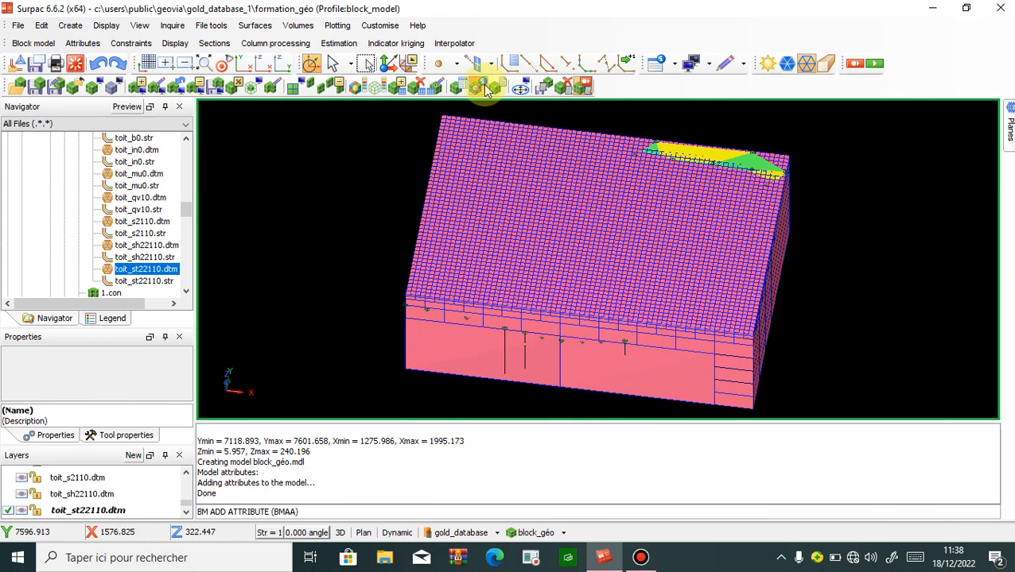
{"action": "left_click", "coordinate": [477, 156]}
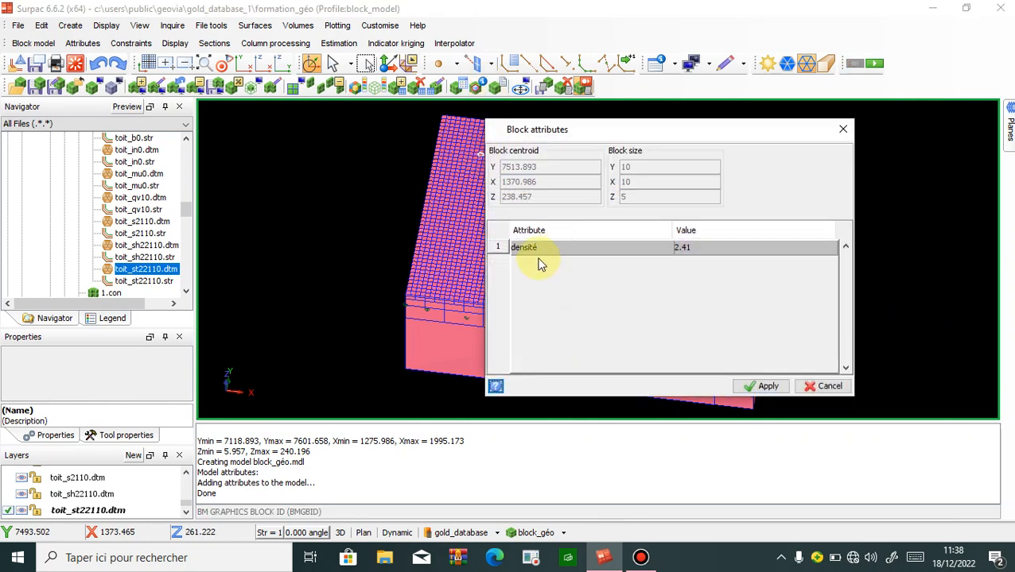
{"action": "left_click", "coordinate": [843, 128]}
{"action": "left_click", "coordinate": [475, 87]}
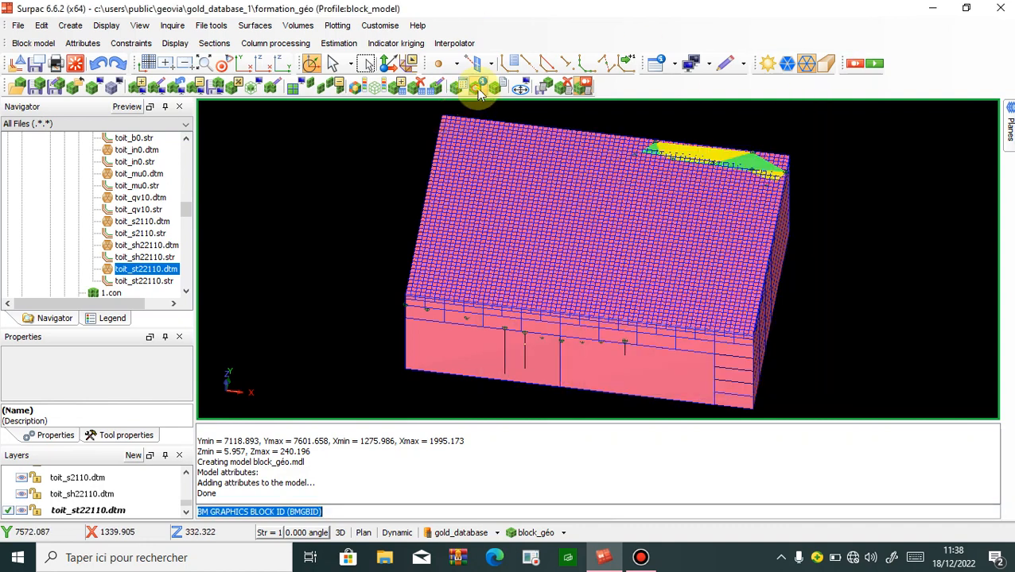
{"action": "left_click", "coordinate": [445, 256]}
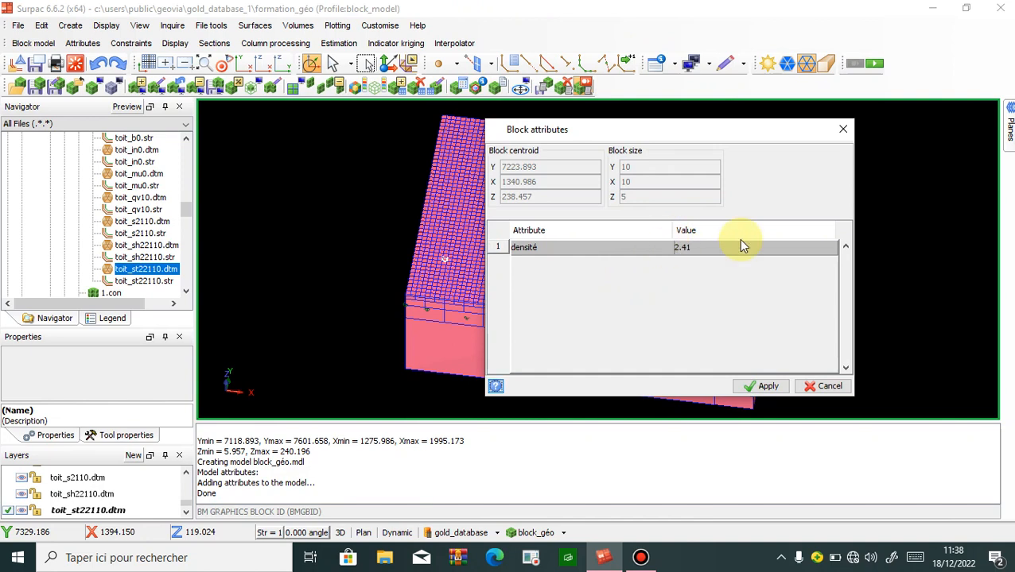
{"action": "key", "text": "Escape"}
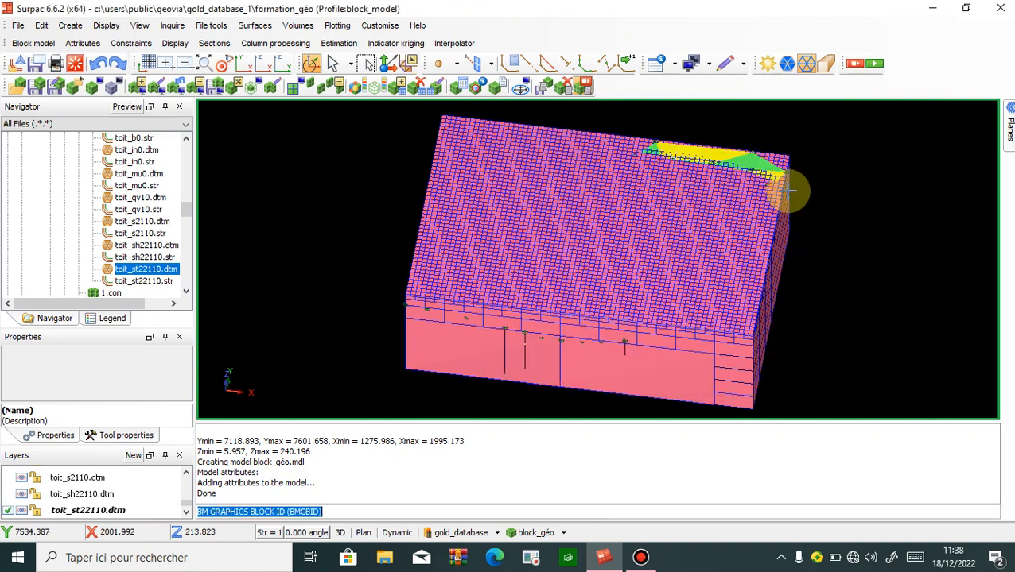